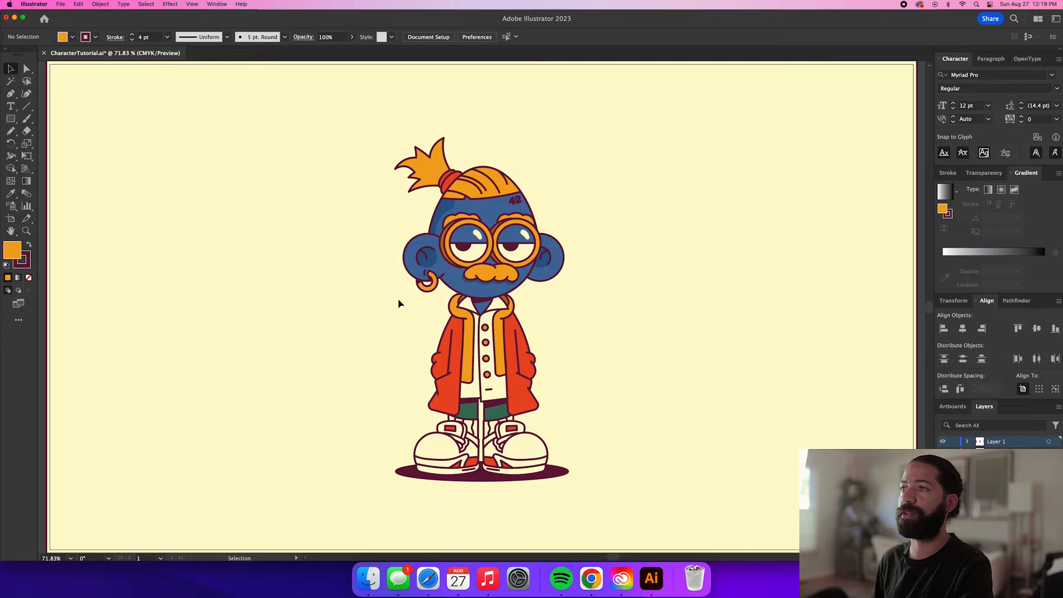
Select the ears, arm, jacket pieces, shirt and one eye individually to examine how the character artwork is grouped.
left_click(548, 272)
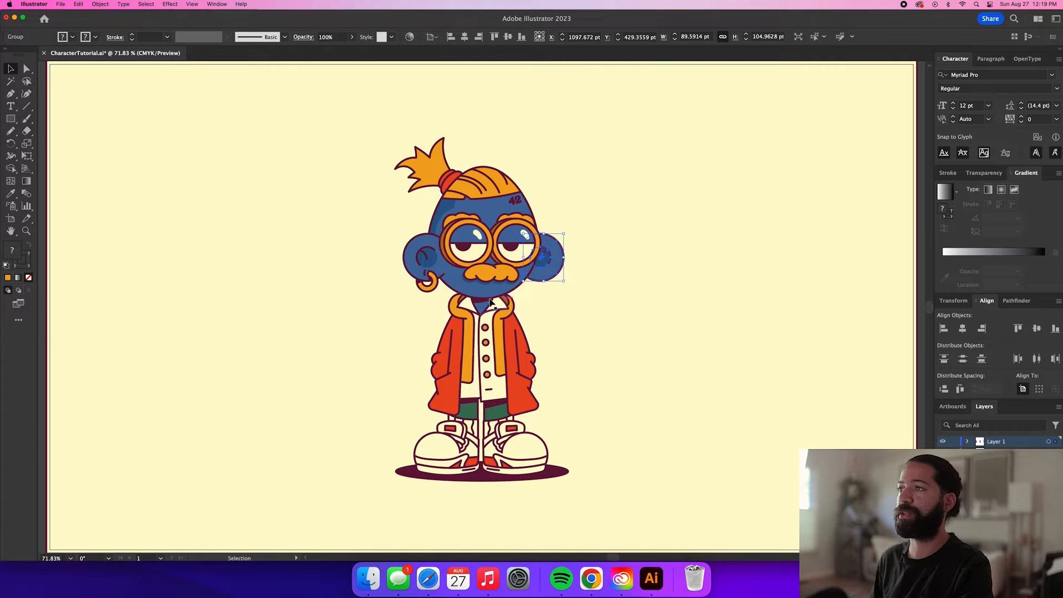
left_click(446, 344)
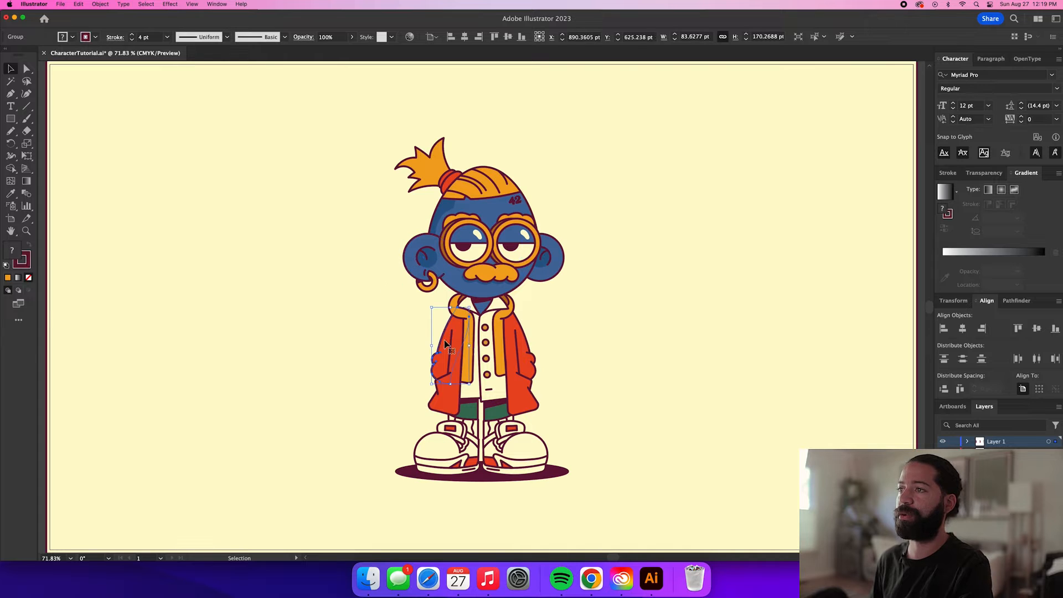
left_click(449, 385)
left_click(516, 395)
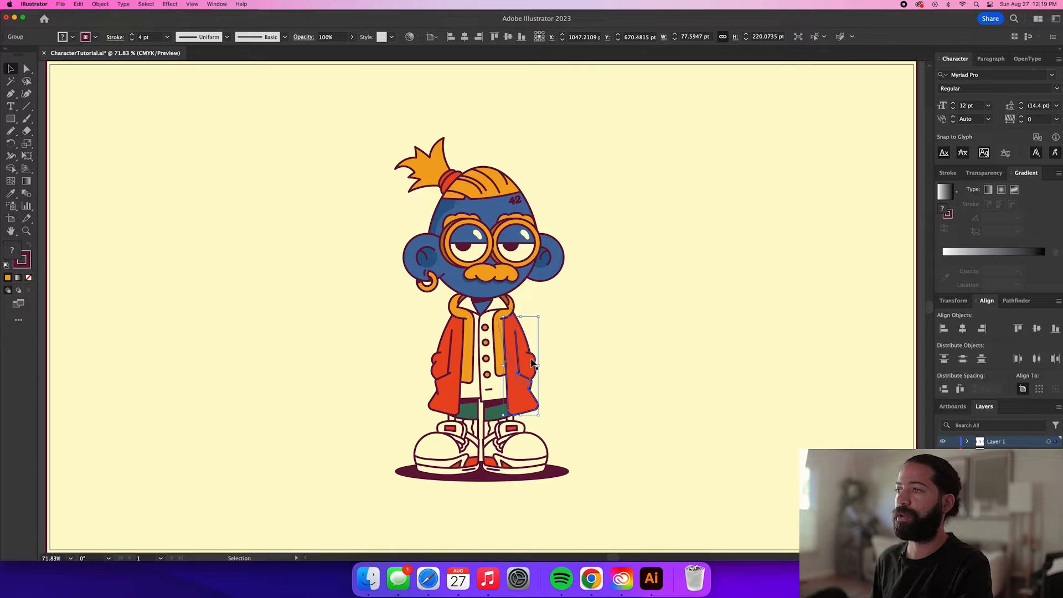
left_click(488, 350)
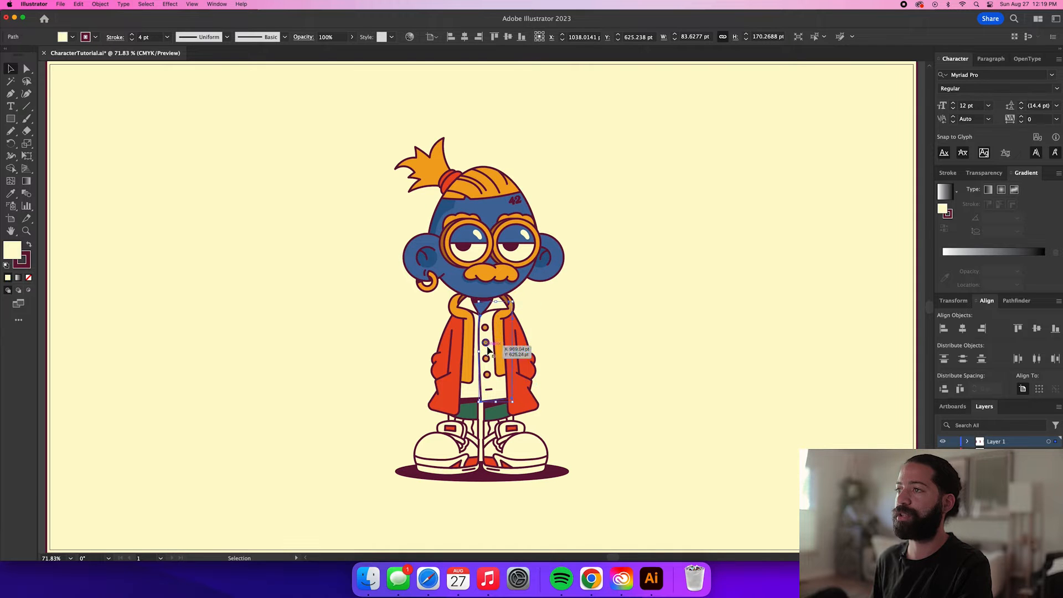
left_click(545, 259)
left_click(419, 258)
left_click(469, 240)
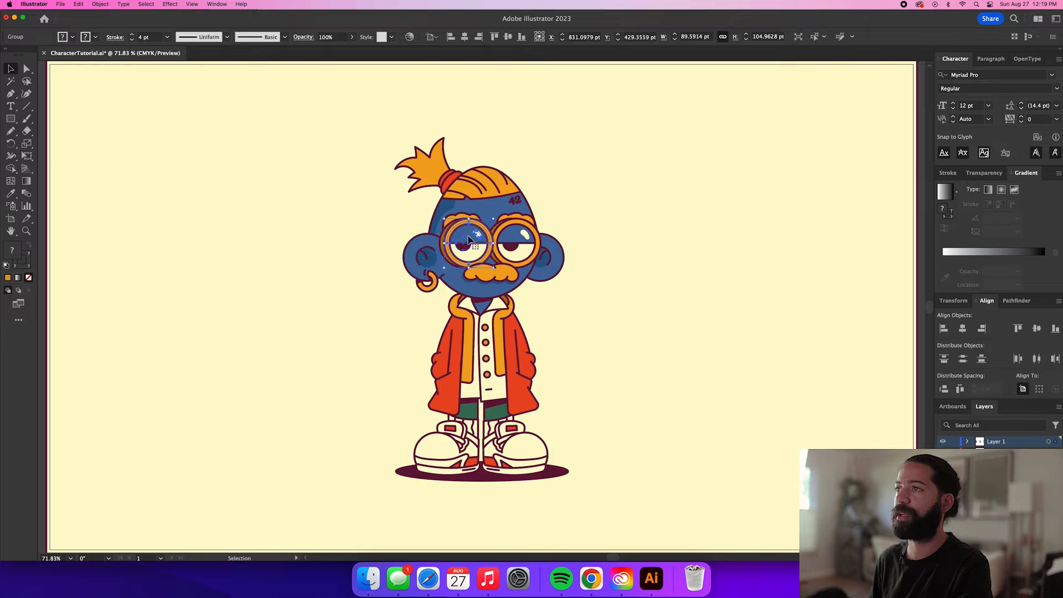
Try moving the side shapes of the glasses and the neighbouring eye apart, and undo both moves.
scroll(457, 245, "up", 5)
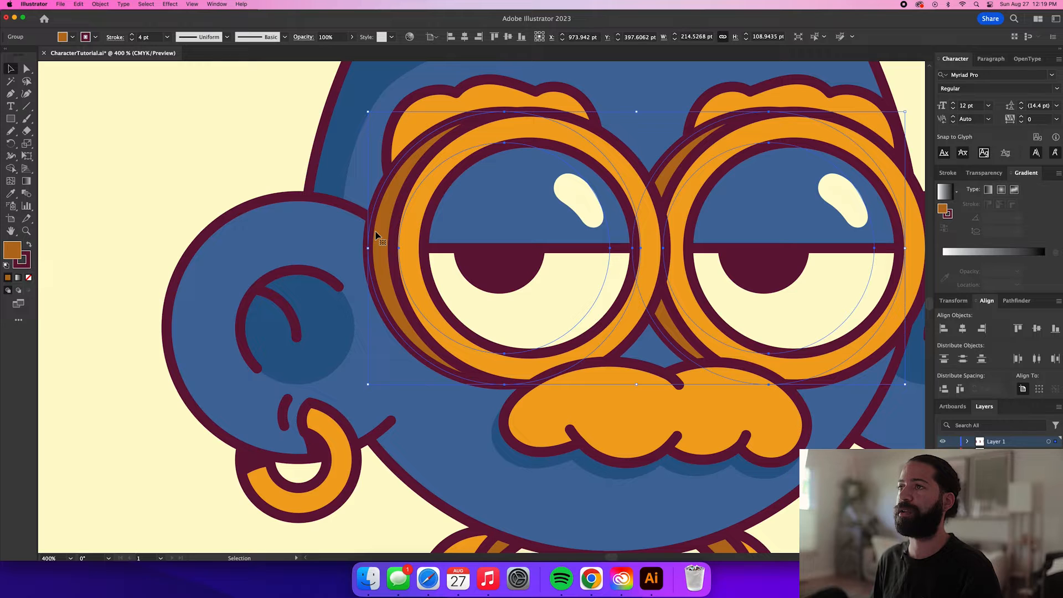
left_click_drag(375, 236, 302, 237)
mouse_move(432, 220)
left_mouse_down()
mouse_move(484, 219)
mouse_move(414, 222)
left_mouse_up()
key("super+z")
key("super+z")
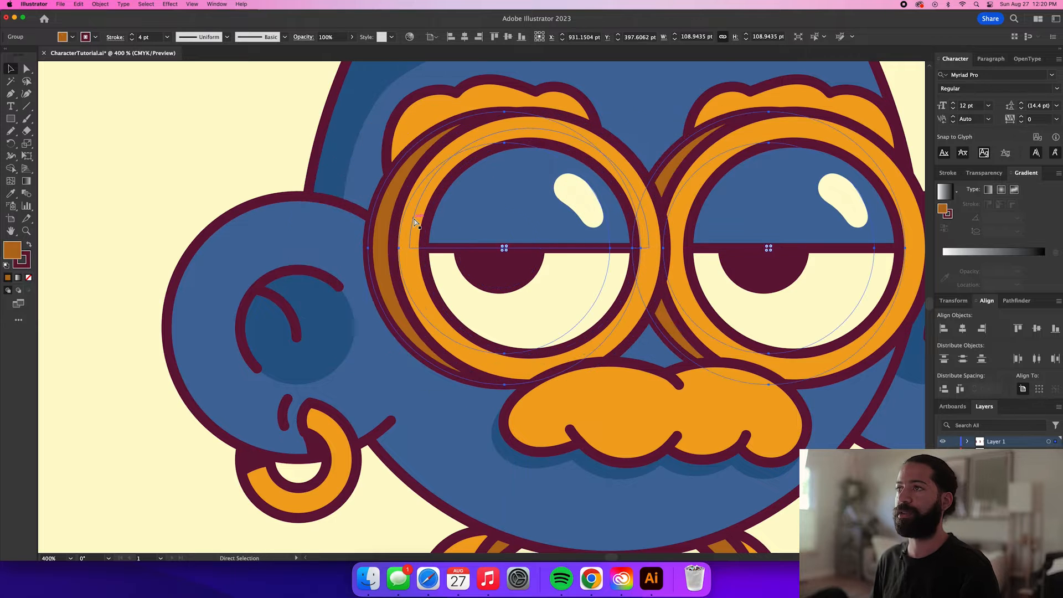
left_click(253, 172)
left_click(490, 221)
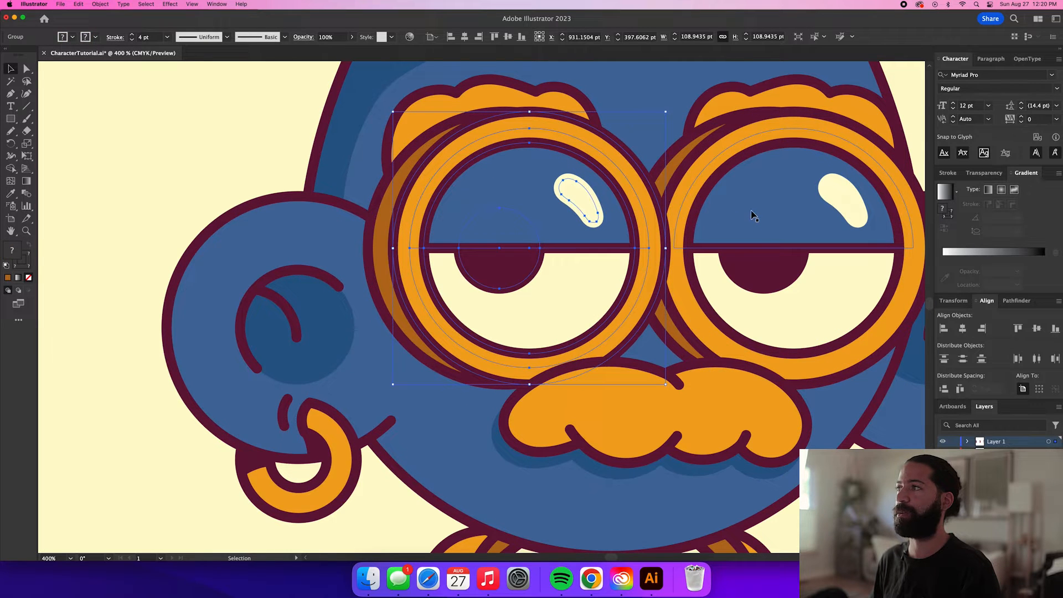
Group the shorts leg, sock and shoe of the leg on the viewer's right.
key("super+1")
left_click(510, 378)
left_click(547, 381)
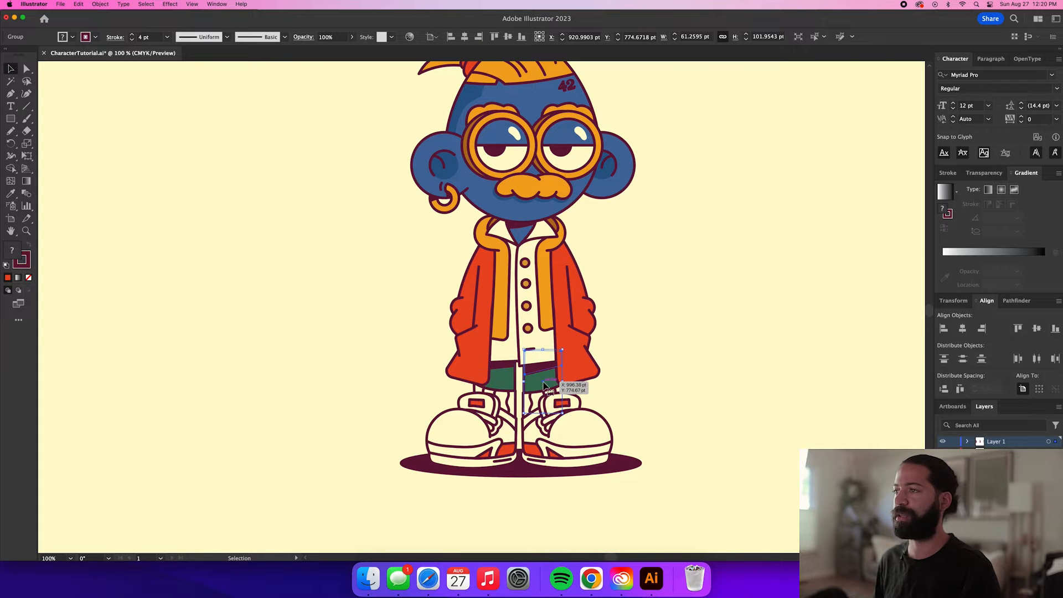
left_click(532, 402, "shift")
left_click(535, 408, "shift")
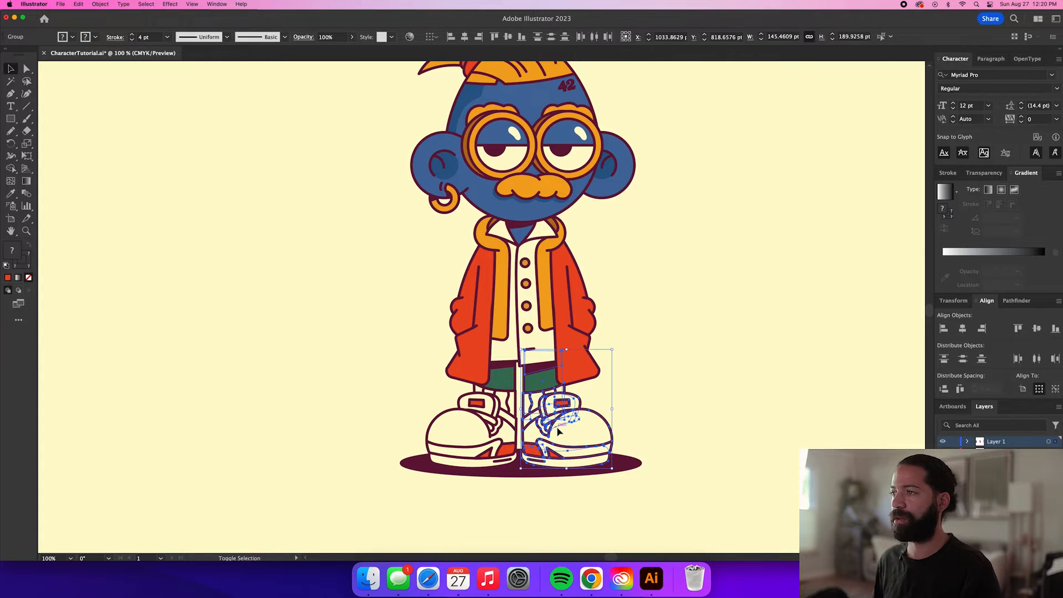
key("super+g")
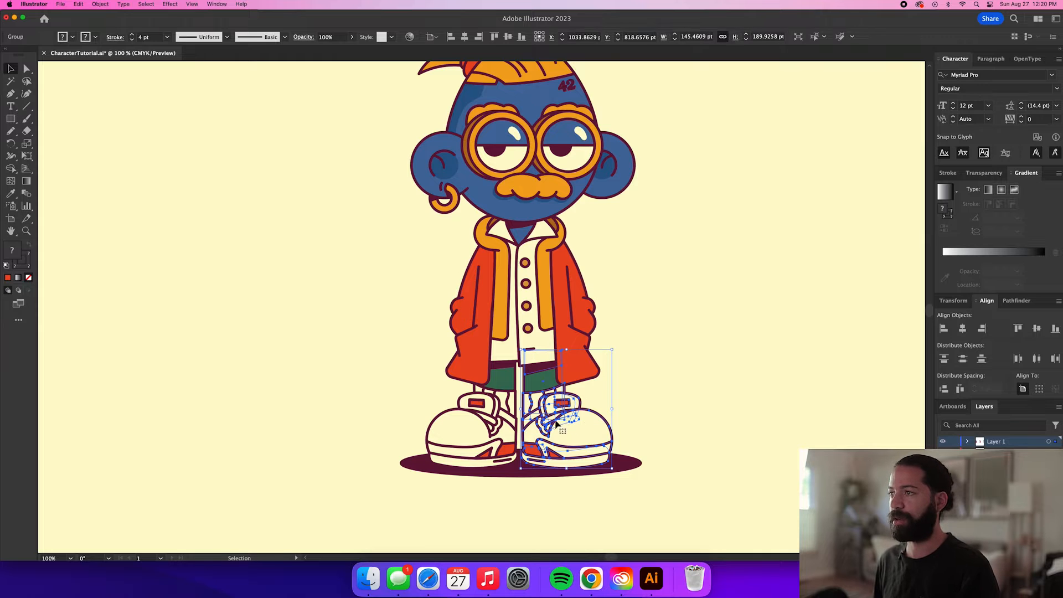
Try moving each leg group sideways to check that its parts stay together, and undo both moves.
left_click_drag(545, 414, 667, 414)
key("super+z")
left_click(505, 377)
left_click_drag(486, 435, 421, 435)
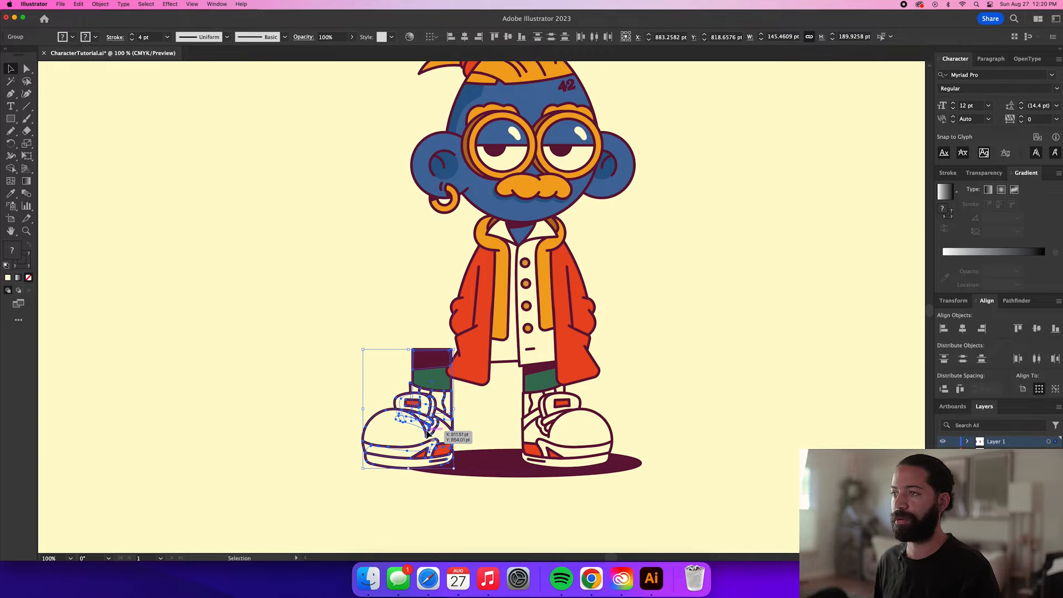
key("super+z")
Send the leg group on the viewer's left and the ground shadow to the back of the artwork.
key("a")
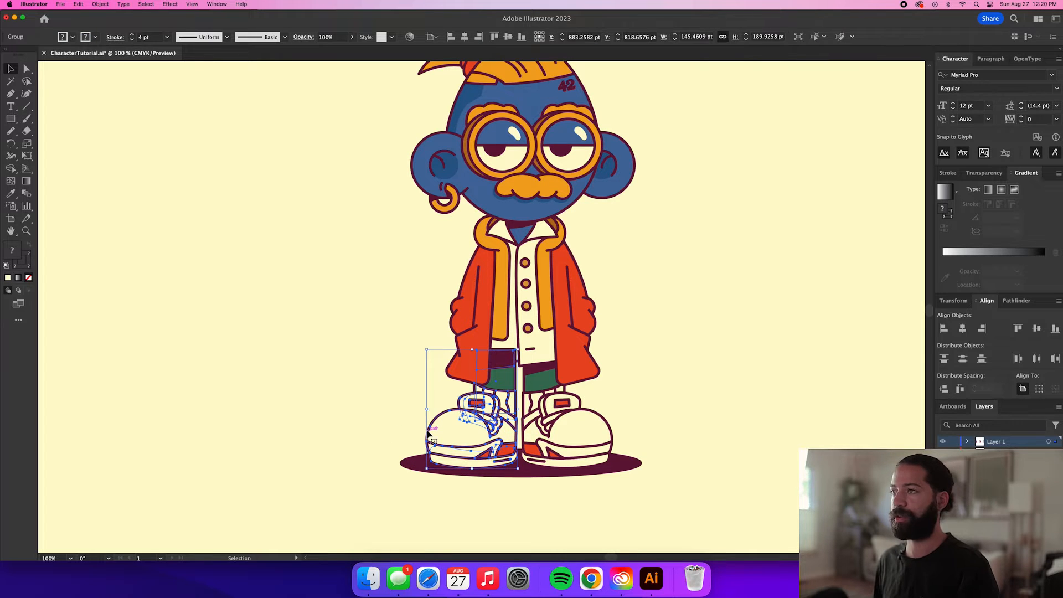
key("super+shift+[")
left_click(423, 459)
key("super+shift+[")
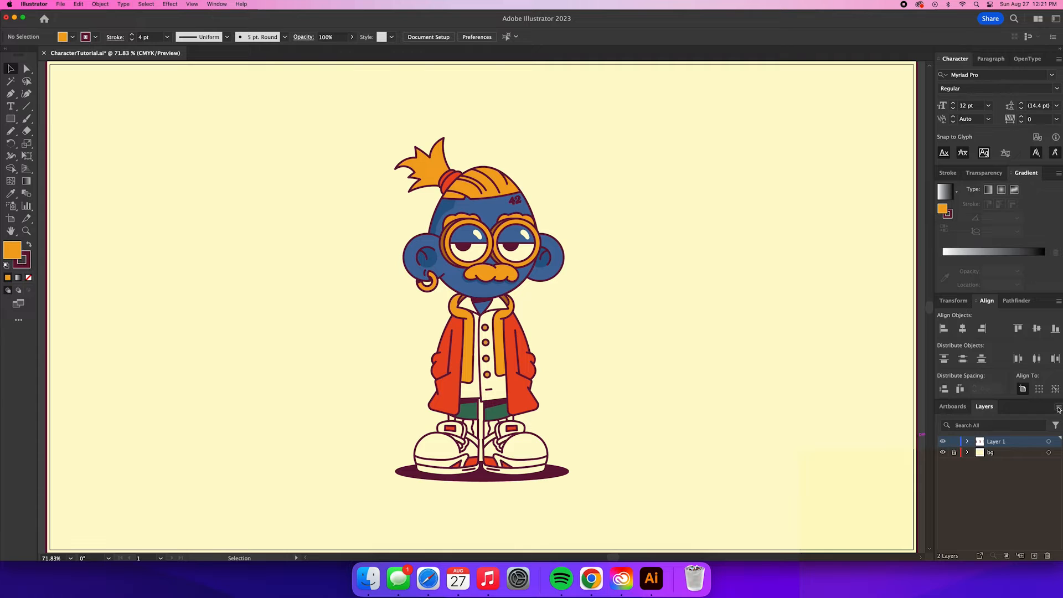
Release Layer 1's artwork to separate layers as a sequence and move all the resulting sublayers out of Layer 1.
left_click(1058, 408)
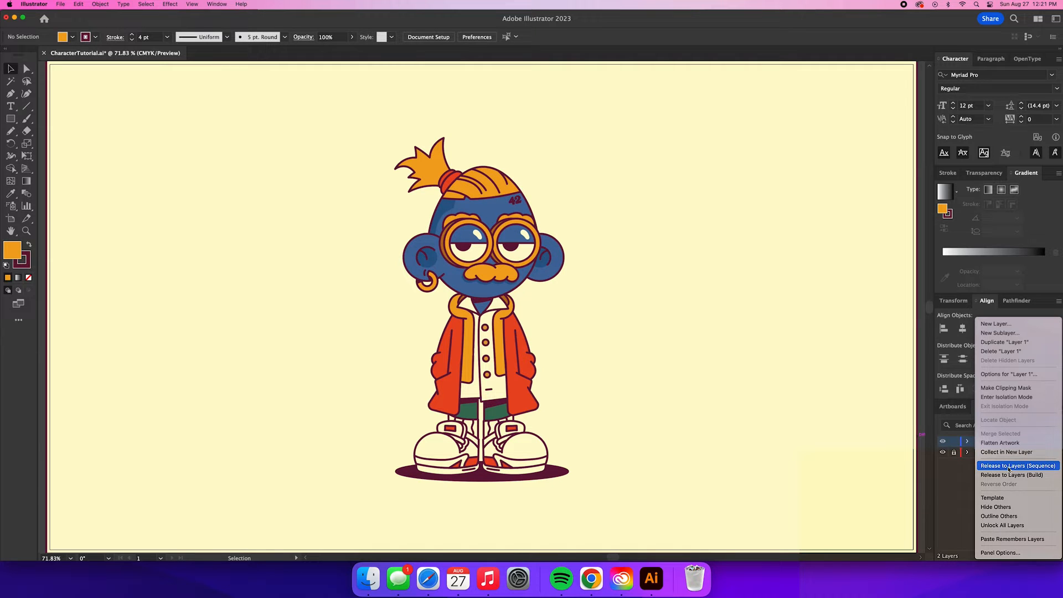
left_click(1008, 466)
left_click_drag(984, 406, 806, 79)
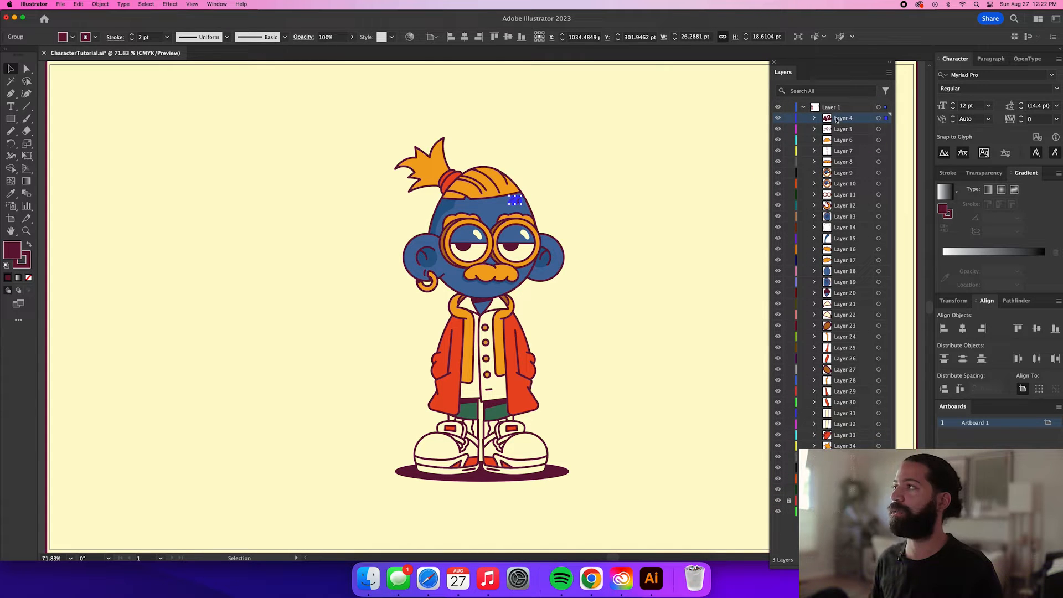
left_click(844, 489, "shift")
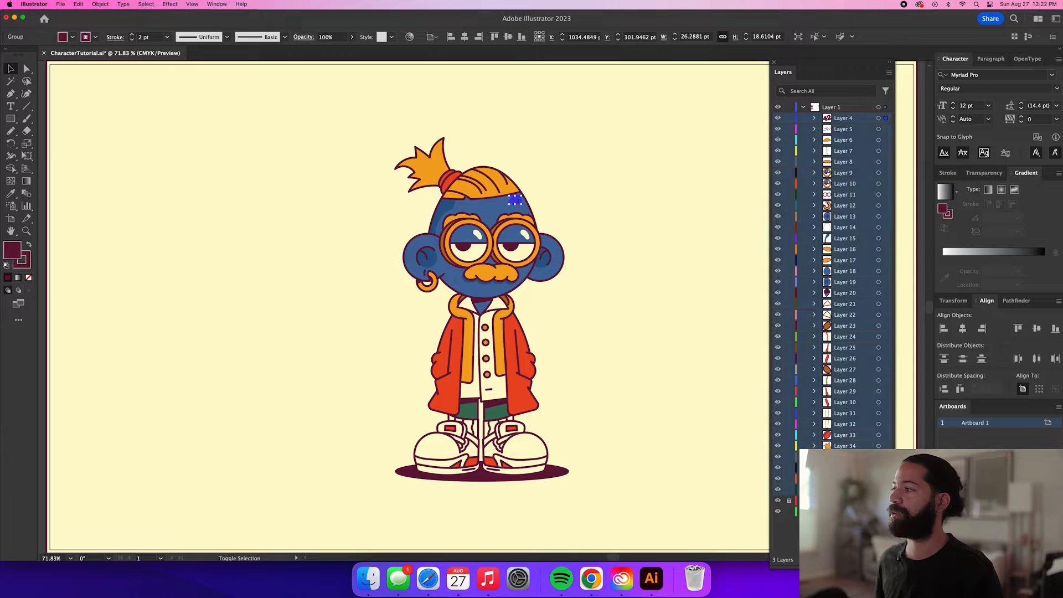
left_click_drag(844, 121, 847, 103)
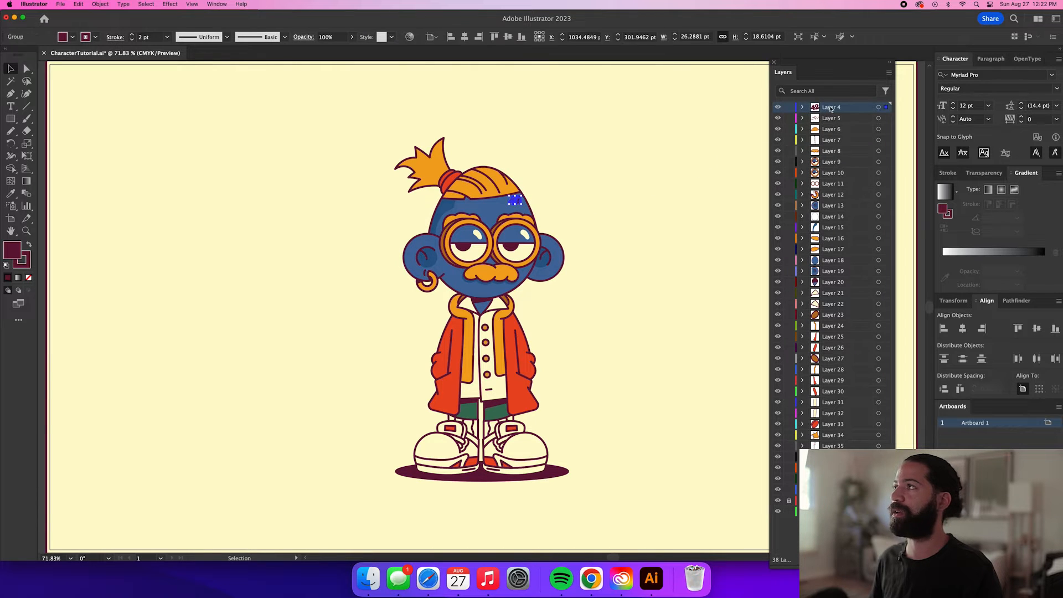
Rename Layer 4 as tatoo, Layer 5 as hair lines and Layer 6 as hair.
double_click(831, 107)
type("c")
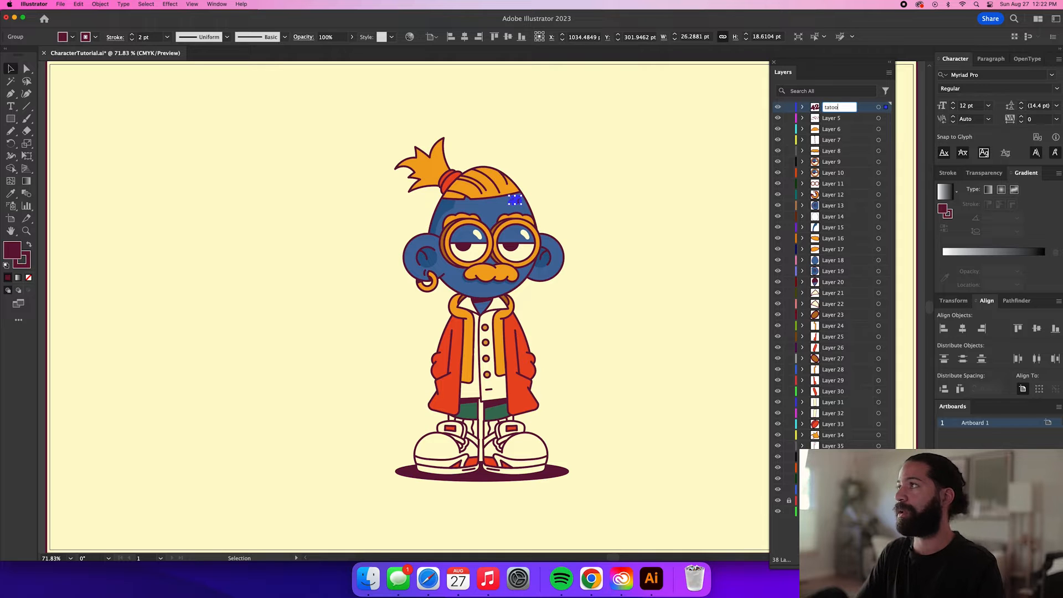
key("Return")
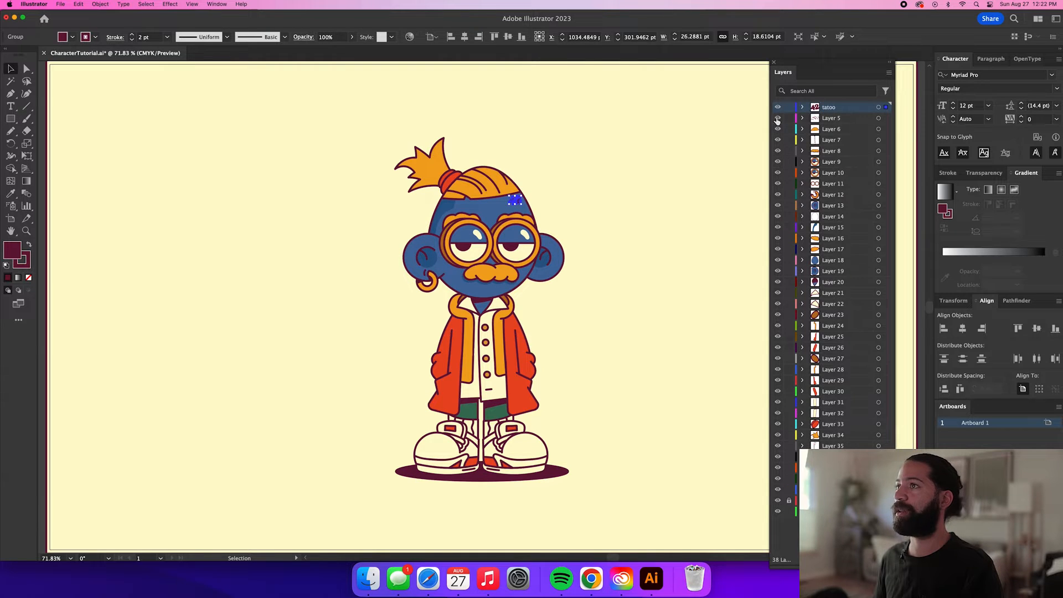
double_click(832, 119)
type("hair lines")
key("Return")
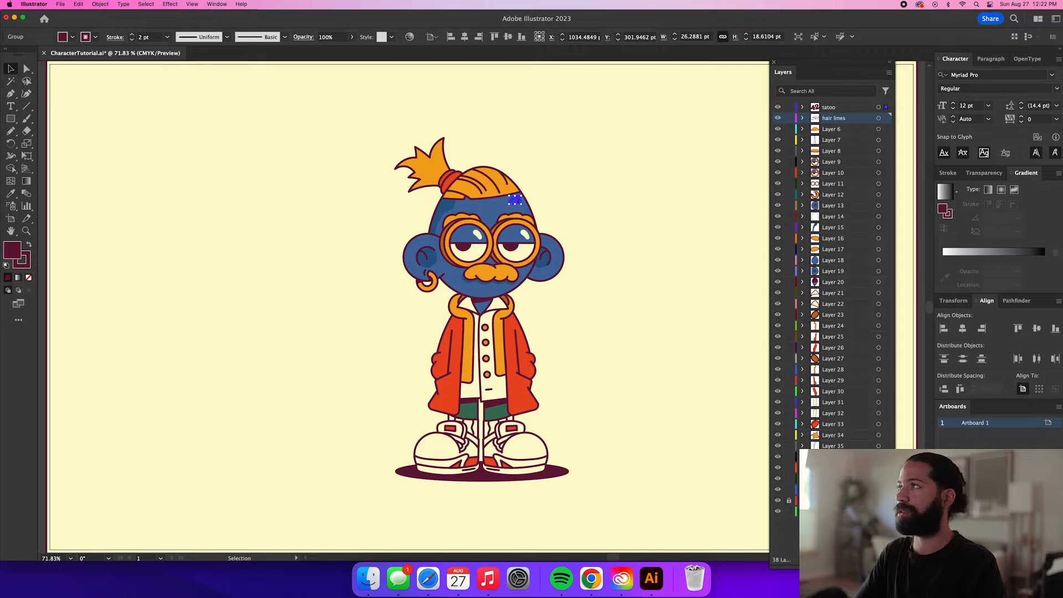
double_click(827, 128)
type("hair")
key("Return")
Rename Layers 7 to 10 as buttons, mustache, L eye and R eye.
left_click(830, 140)
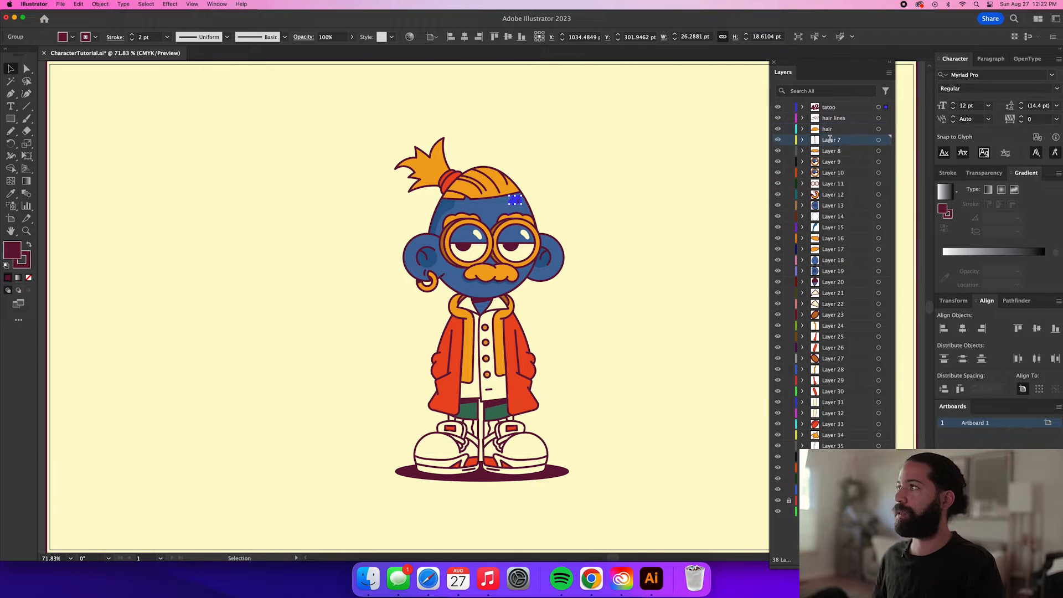
double_click(830, 140)
type("buttons")
key("Return")
double_click(830, 151)
type("mustache")
key("Return")
double_click(830, 161)
type("L eye")
key("Return")
double_click(831, 173)
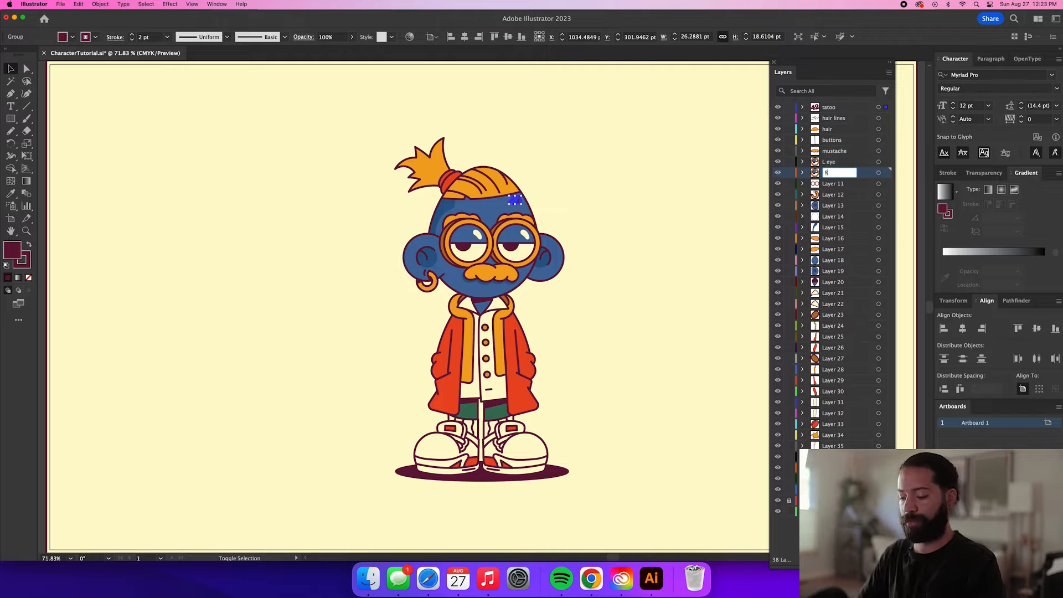
type("R eye")
key("Return")
Rename Layers 11 to 13 as glasses side, earring and L ear.
double_click(830, 183)
type("glasses side")
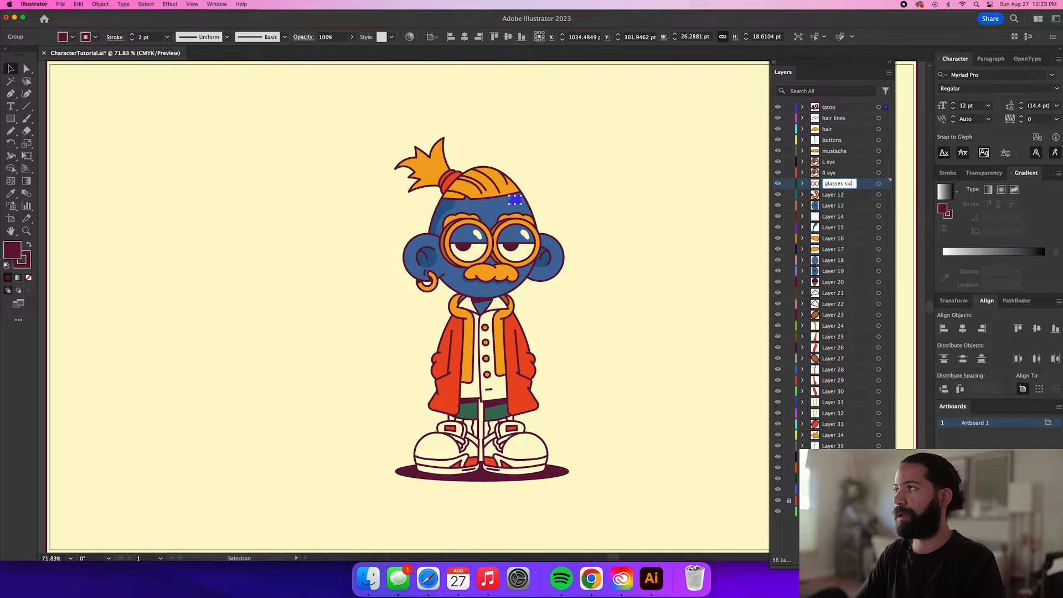
key("Return")
double_click(830, 194)
type("earring")
key("Return")
double_click(831, 206)
type("L ear")
key("Return")
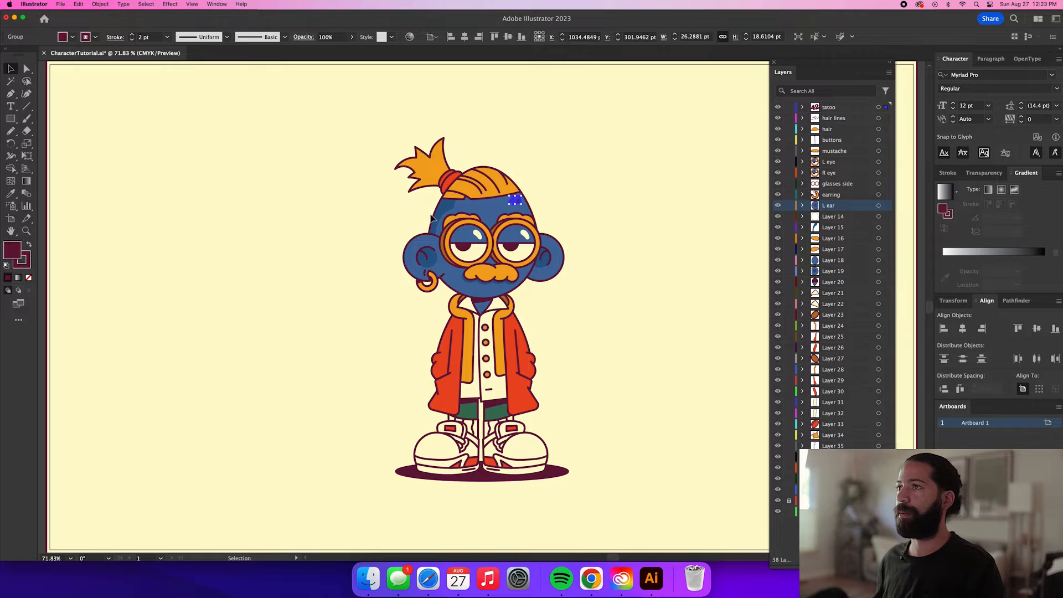
Identify Layer 14 by toggling its visibility, and rename Layers 14 and 15 as head top and sideburn.
scroll(430, 215, "up", 2)
left_click(777, 217)
left_click(778, 216)
double_click(832, 217)
type("head top")
key("Return")
double_click(832, 227)
type("sideburn")
key("Return")
Rename Layers 16 to 18 as R eyebrow, L eyebrow and HEAD.
double_click(832, 238)
type("R eyebrow")
key("Return")
double_click(831, 249)
type("L eyebrow")
key("Return")
left_click(778, 260)
left_click(778, 260)
double_click(832, 260)
type("HEAD")
key("Return")
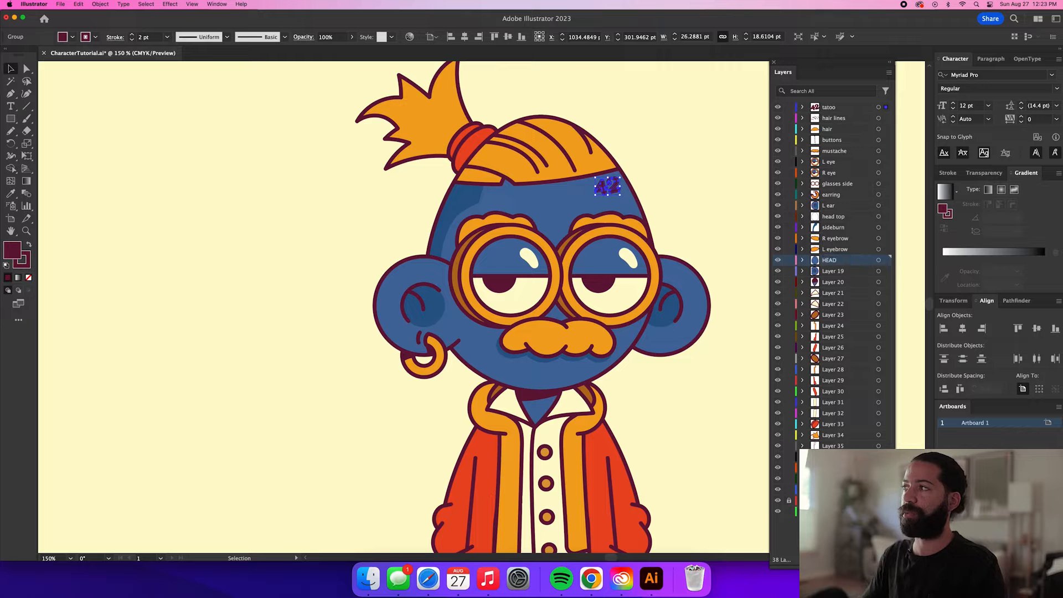
Rename Layers 19 to 22 as R ear, neck, R collar and L collar.
double_click(833, 271)
type("R ear")
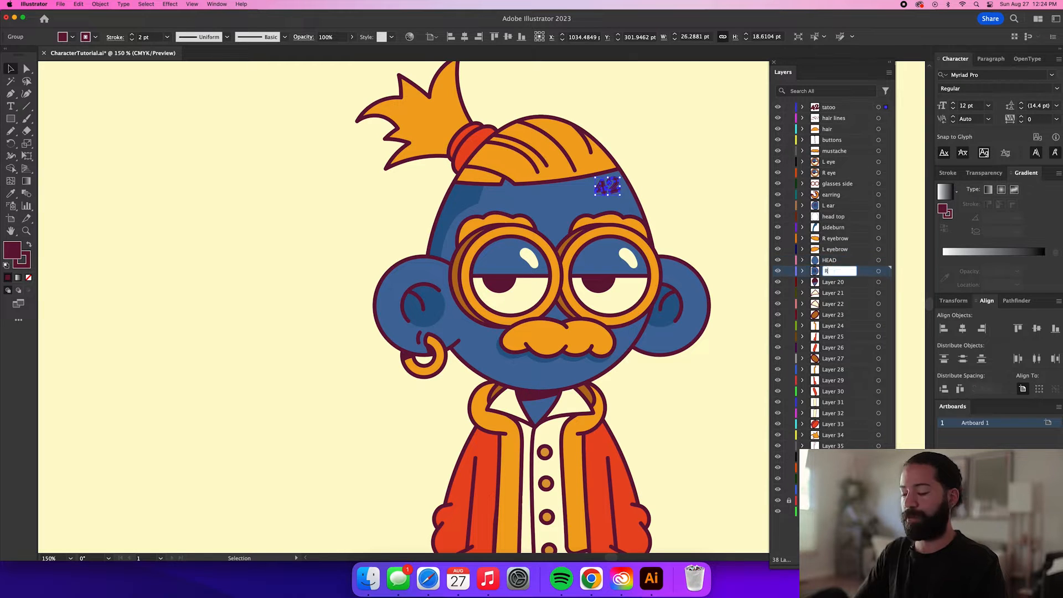
key("Return")
double_click(834, 282)
type("neck")
key("Return")
double_click(836, 293)
type("R collar")
key("Return")
double_click(833, 304)
type("L collar")
key("Return")
Rename Layers 23 to 26 as L collar back, L hoodie, L jacket and L arm.
double_click(833, 314)
type("L collar back")
key("Return")
double_click(833, 326)
type("L hoodie")
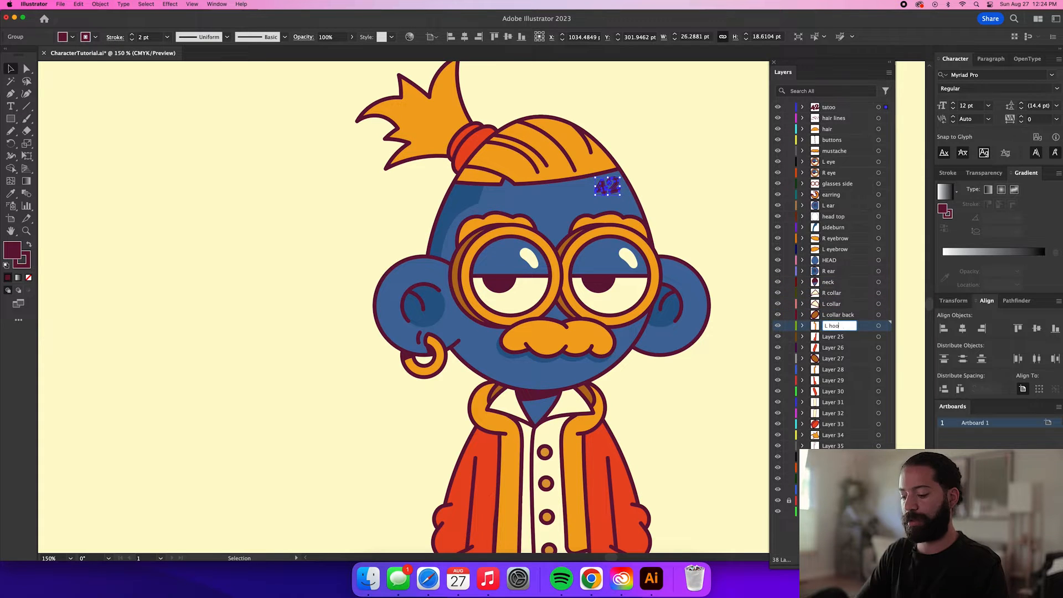
key("Return")
key("super+1")
double_click(832, 336)
type("L jacket")
key("Return")
double_click(833, 348)
type("L arm")
key("Return")
Rename Layers 27 to 30 as R collar back, R hoodie, R jacket and R arm.
double_click(832, 358)
type("R collar back")
key("Return")
double_click(832, 369)
type("R hoodie")
key("Return")
double_click(832, 380)
type("R jacket")
double_click(838, 391)
type("R arm")
Rename Layers 31 to 34 as R shirt, L shirt, headband and ponytail.
double_click(833, 402)
type("R shirt")
key("Return")
double_click(833, 413)
type("L shirt")
key("Return")
double_click(830, 424)
type("headband")
key("Return")
double_click(832, 435)
type("ponytail")
key("Return")
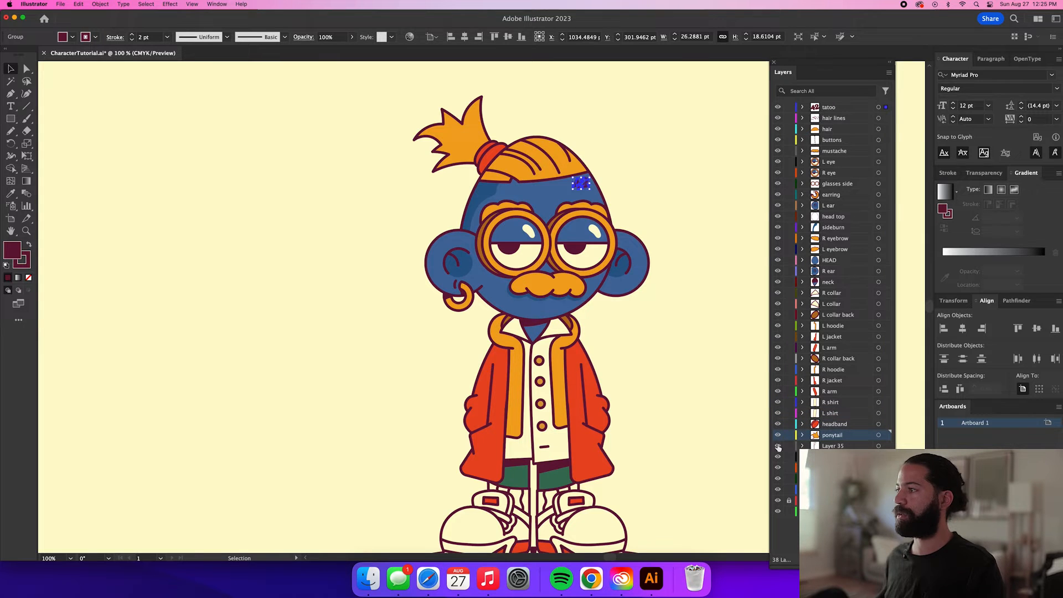
Hide Layer 35 and move it down the layer stack to just above the bg layer.
left_click(675, 382)
key("super+minus")
key("super+minus")
left_click_drag(541, 370, 467, 374)
left_click(778, 446)
left_click_drag(832, 446, 808, 494)
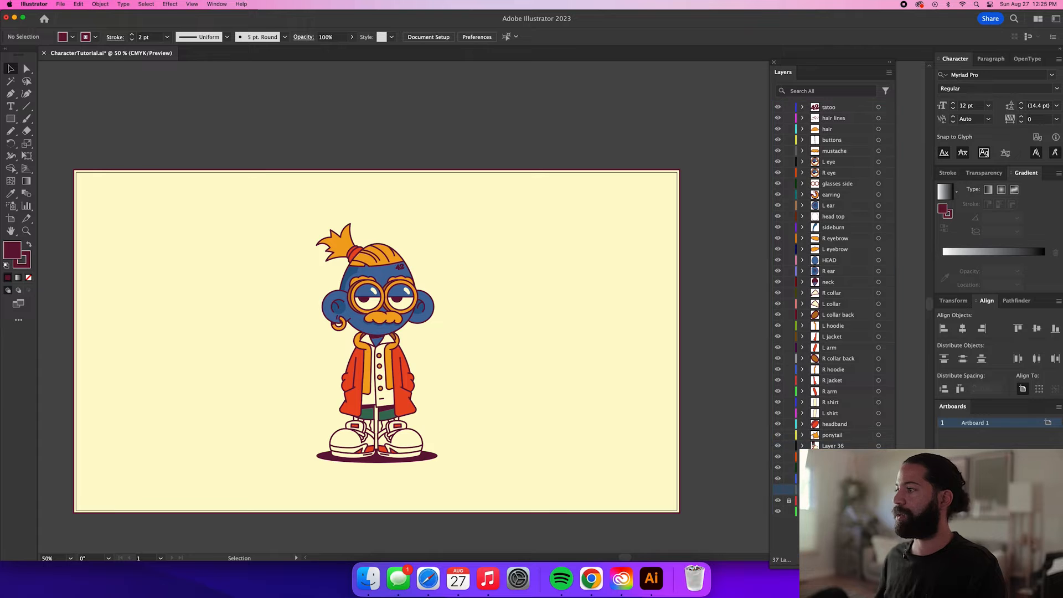
Identify Layer 36 by toggling its visibility and rename it as R leg.
left_click(777, 445)
left_click(778, 445)
double_click(832, 445)
type("R leg")
key("Return")
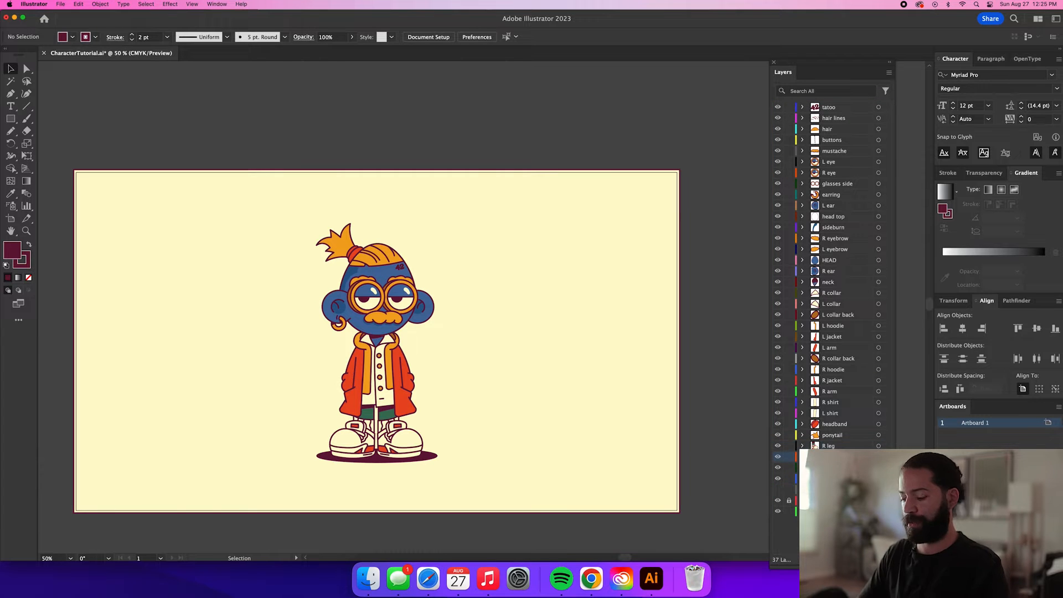
Delete the leftover layer directly above the bg layer and save the document.
double_click(832, 467)
left_click(832, 478)
left_click(886, 559)
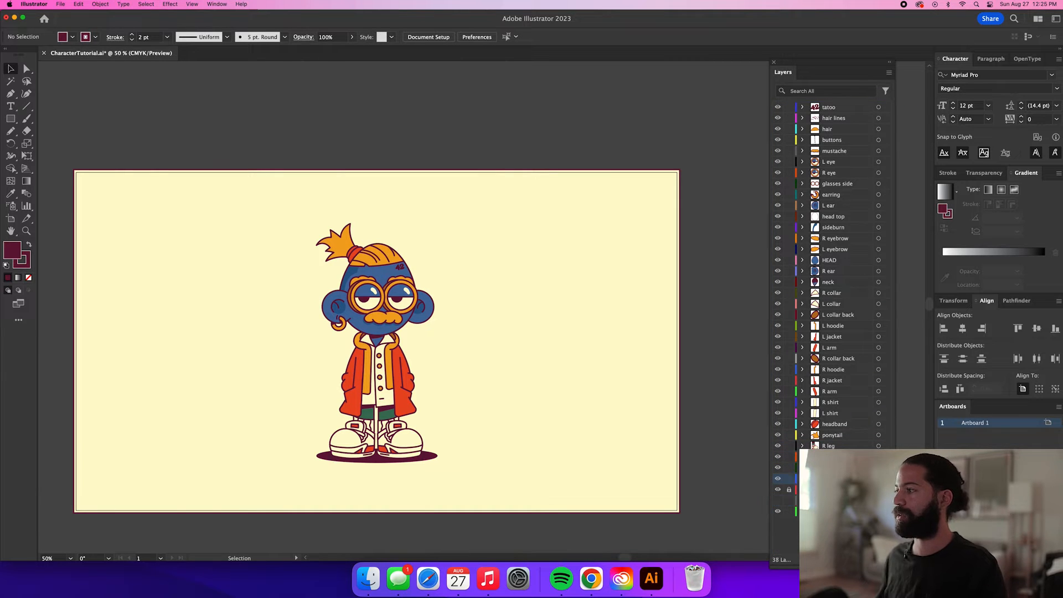
left_click(788, 478)
scroll(580, 363, "up", 3)
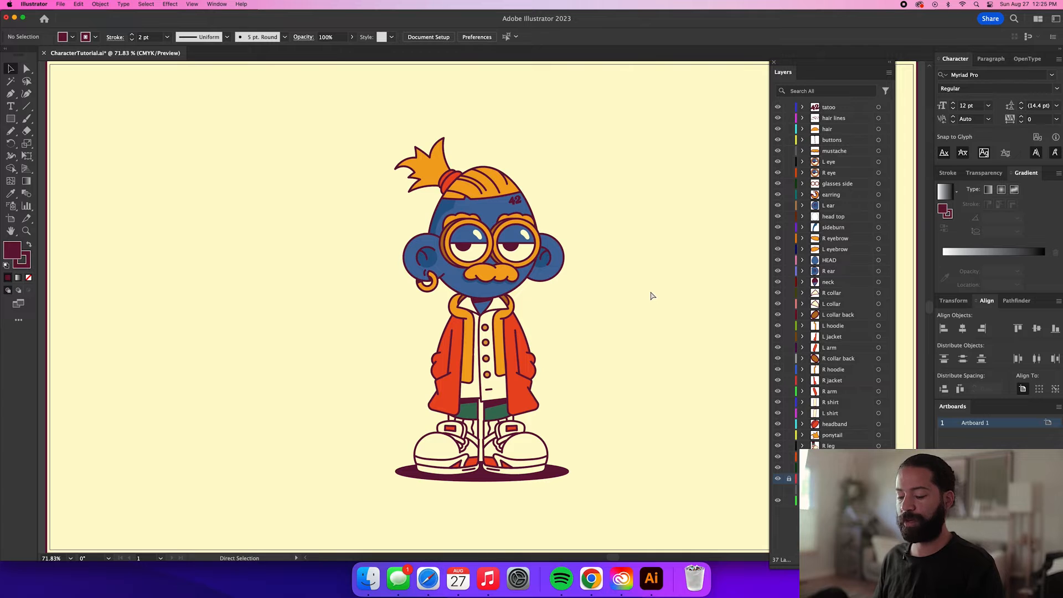
key("super+s")
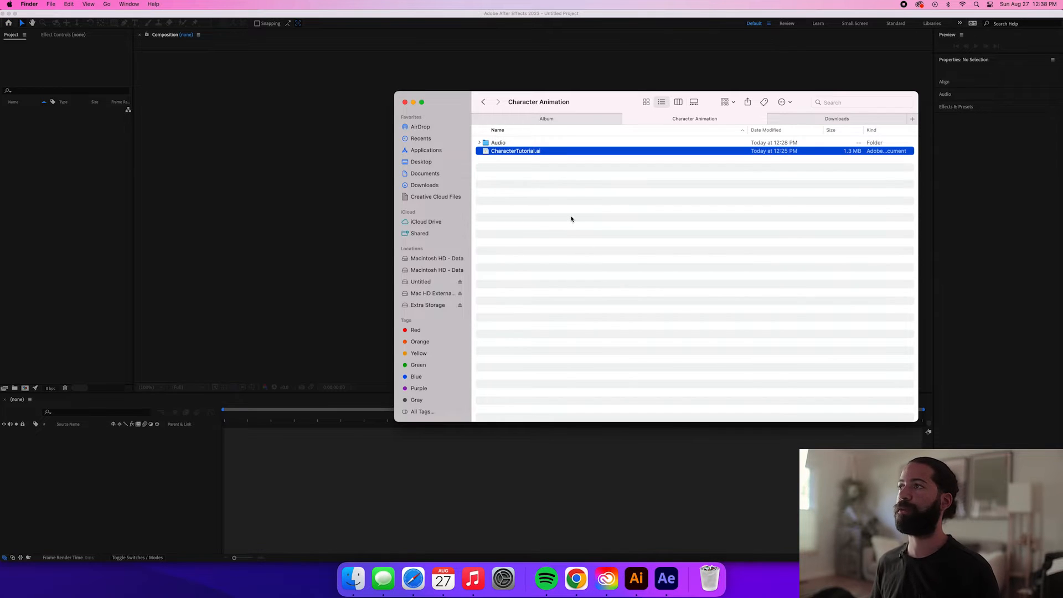
Import CharacterTutorial.ai into After Effects as a composition with Layer Size footage dimensions, and open it with an enlarged timeline area.
left_click_drag(551, 155, 87, 207)
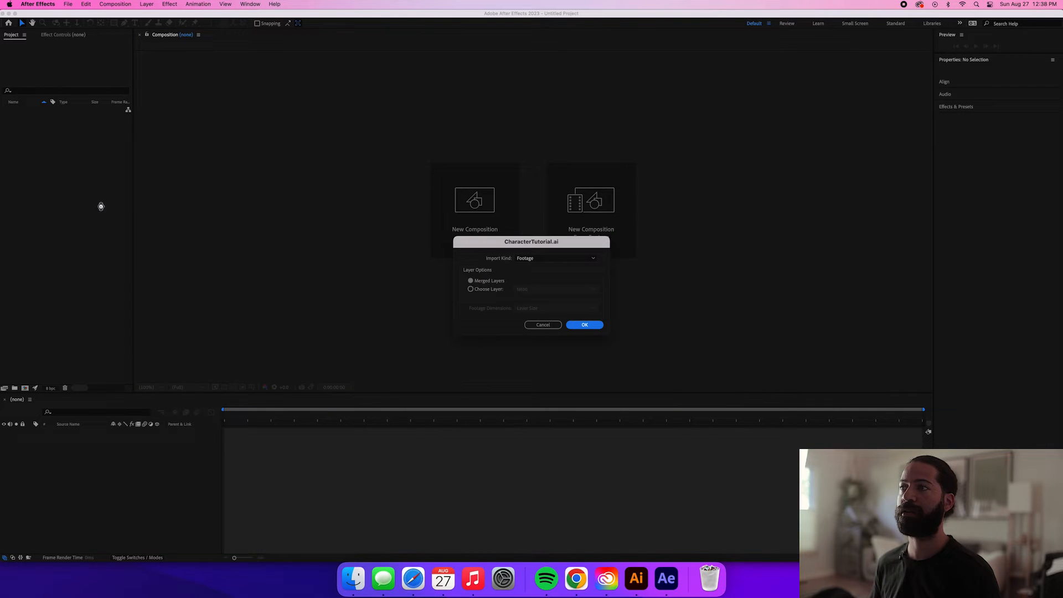
left_click(591, 259)
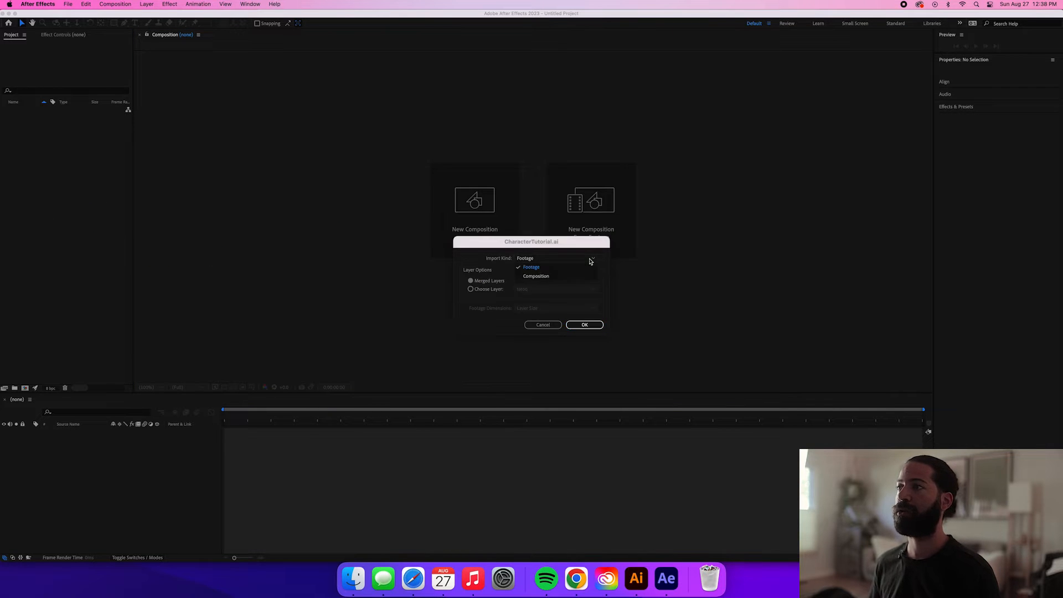
left_click(556, 277)
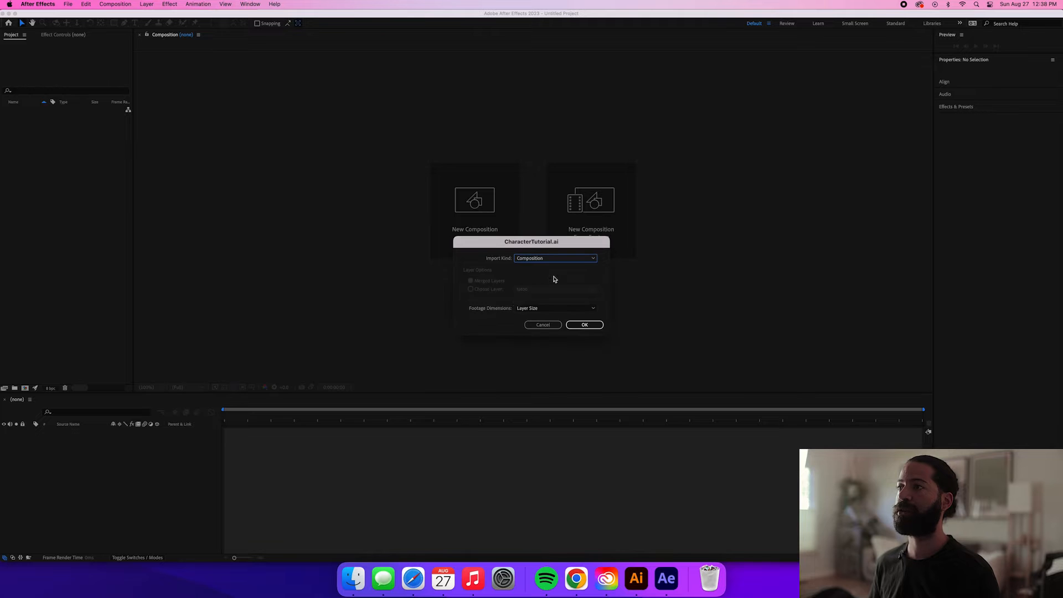
left_click(584, 326)
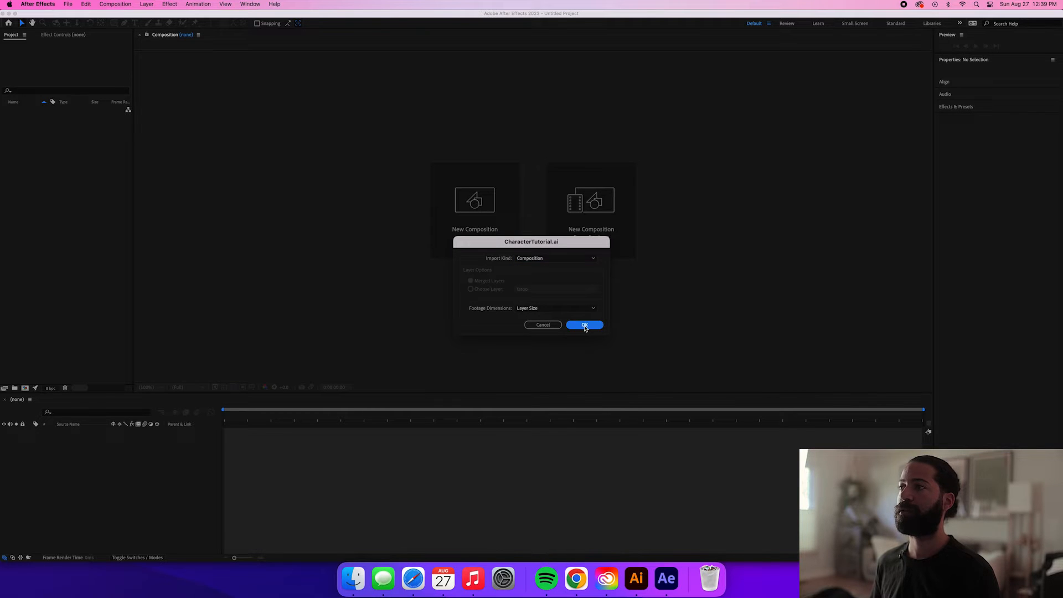
left_click(584, 327)
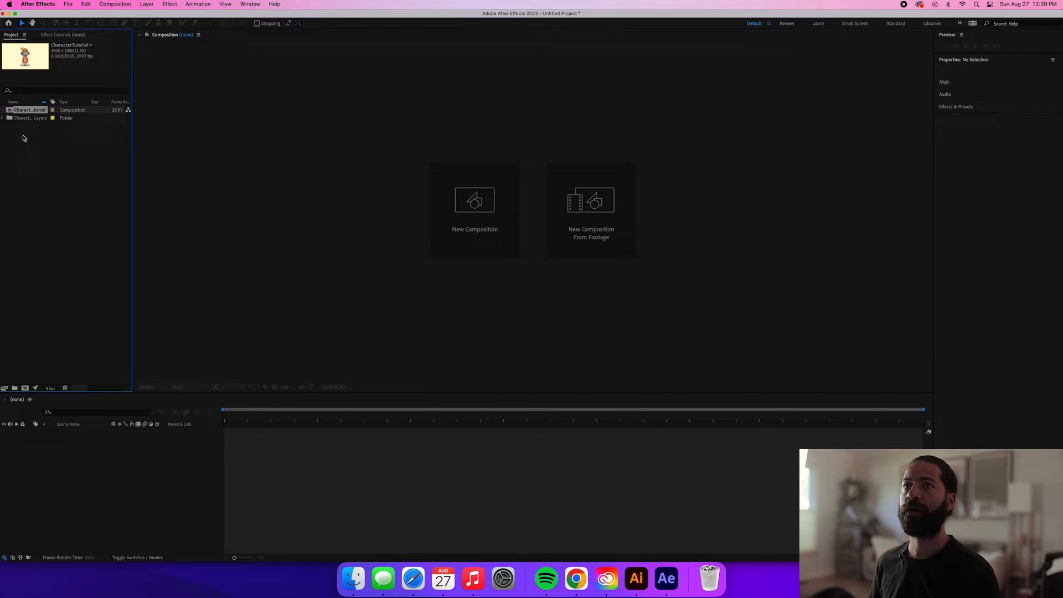
double_click(9, 110)
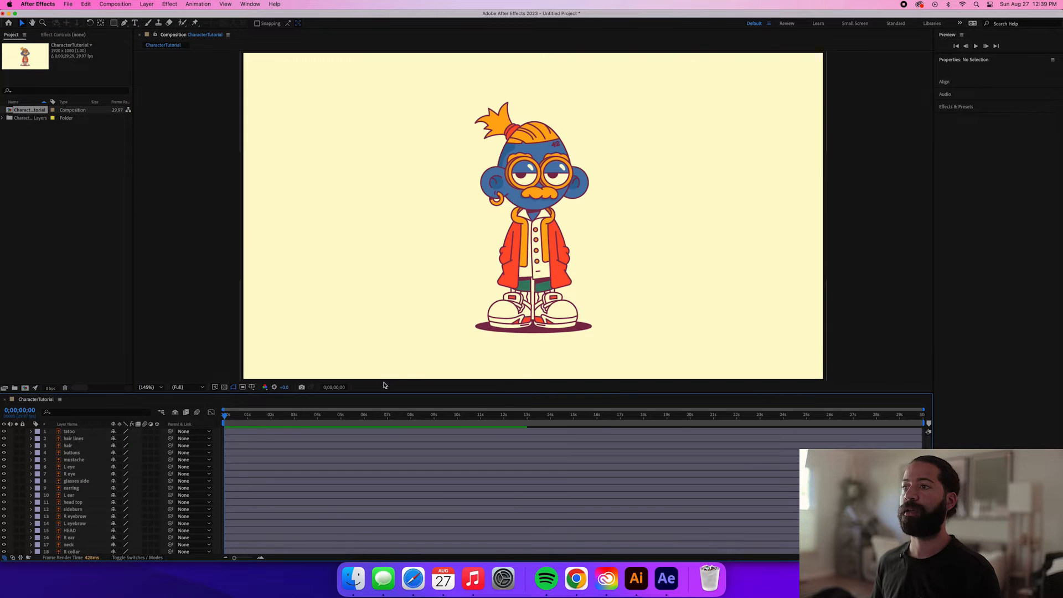
left_click_drag(365, 397, 366, 308)
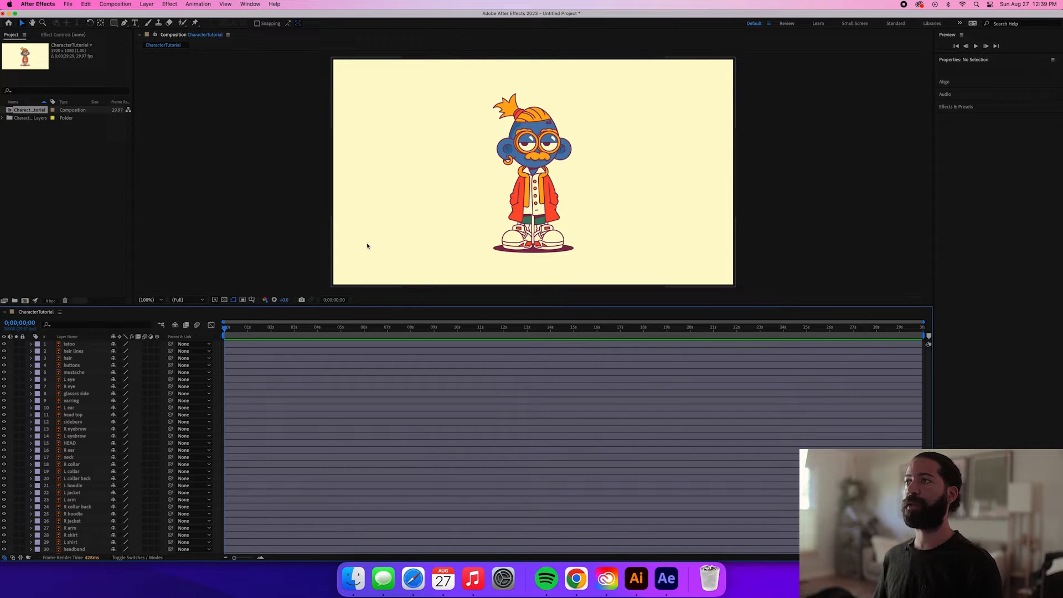
Give the HEAD layer a red label so it stands out as the main parent layer.
left_click(83, 345)
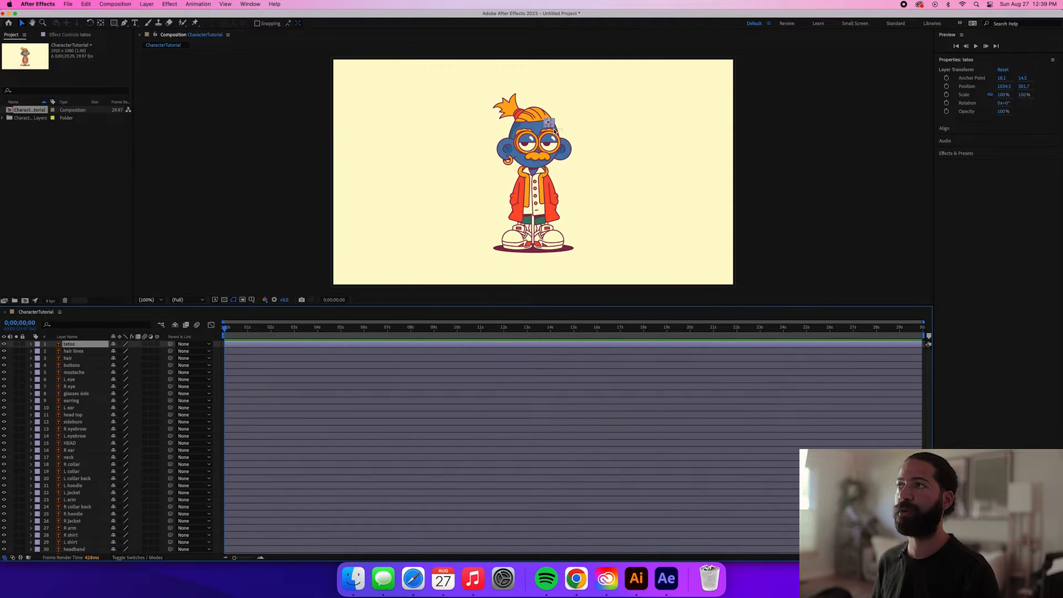
scroll(554, 130, "up", 1)
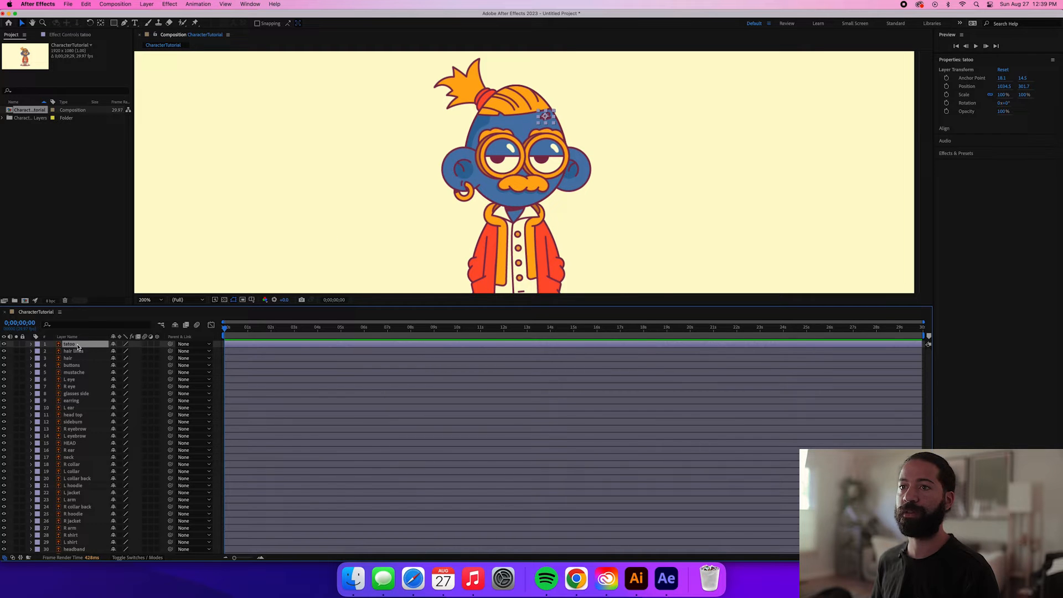
left_click(70, 444)
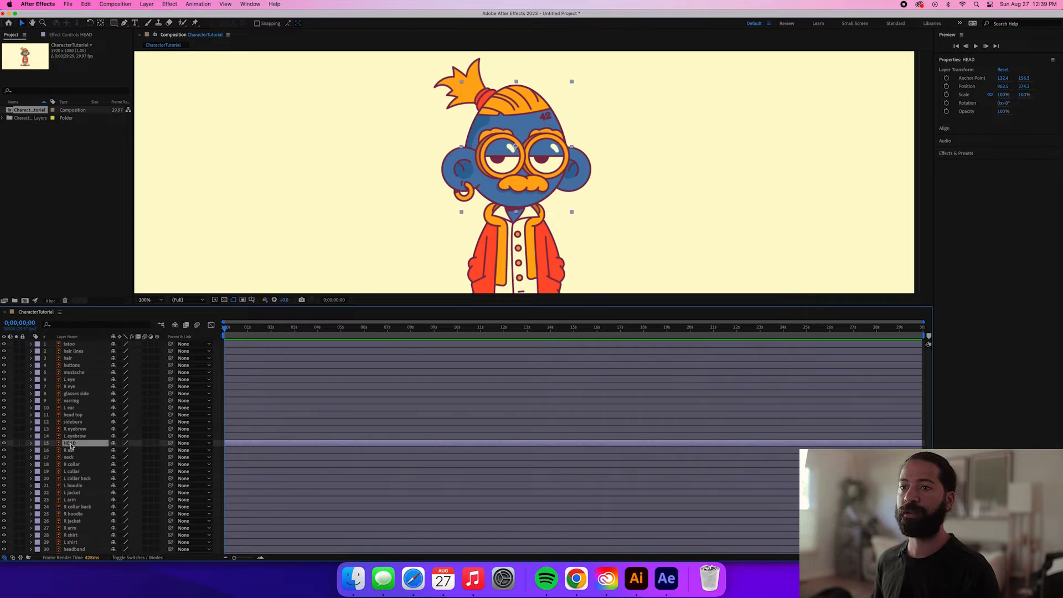
left_click(38, 443)
left_click(56, 404)
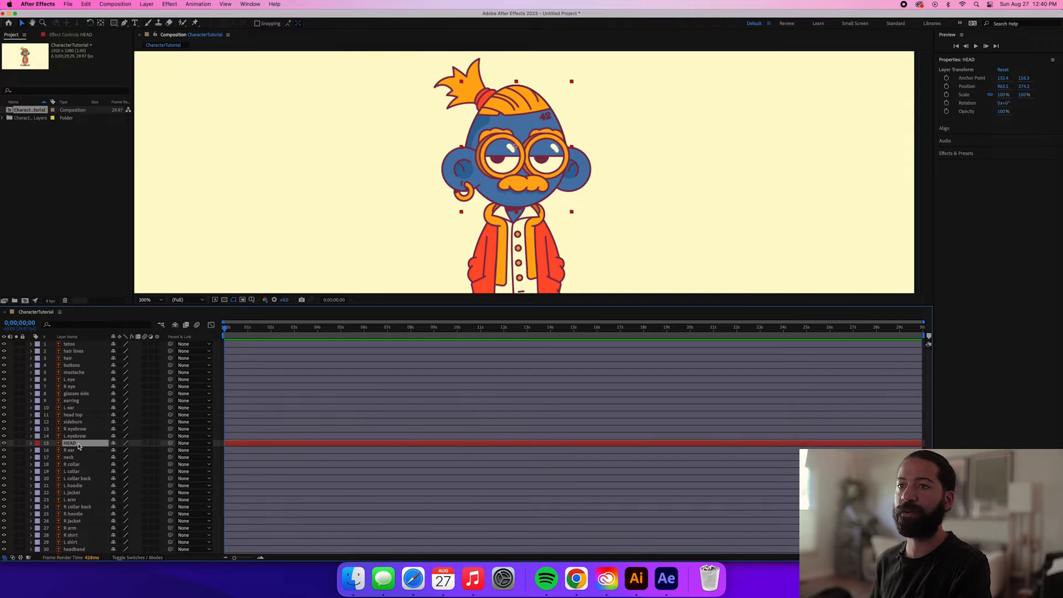
Parent the tatoo layer to HEAD and the hair lines layer to hair.
left_click(71, 344)
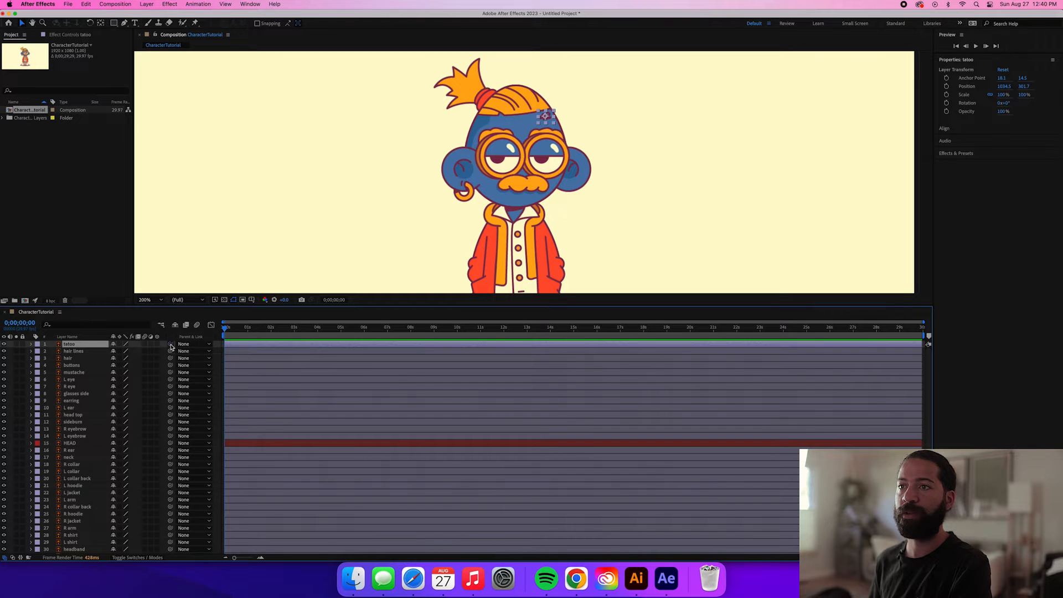
left_click_drag(170, 346, 82, 443)
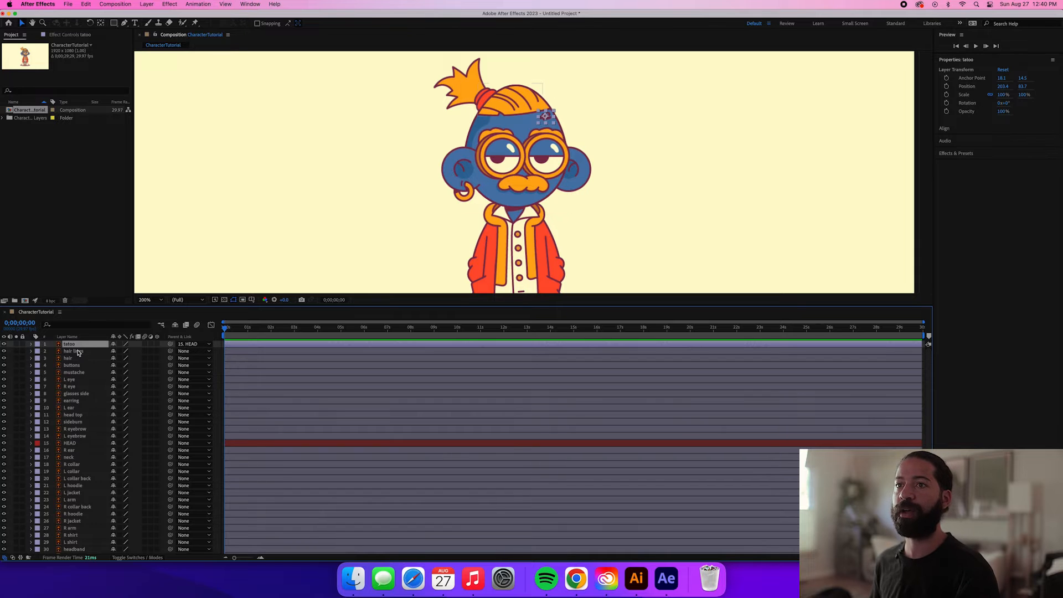
left_click(79, 351)
left_click_drag(172, 353, 74, 362)
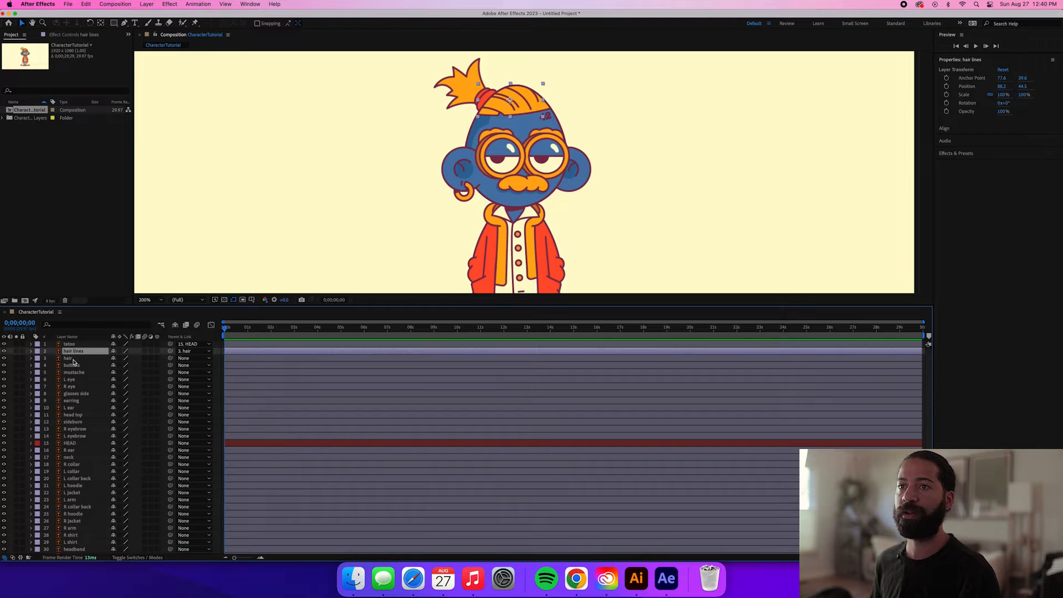
Parent the buttons layer to the R shirt layer.
left_click(78, 365)
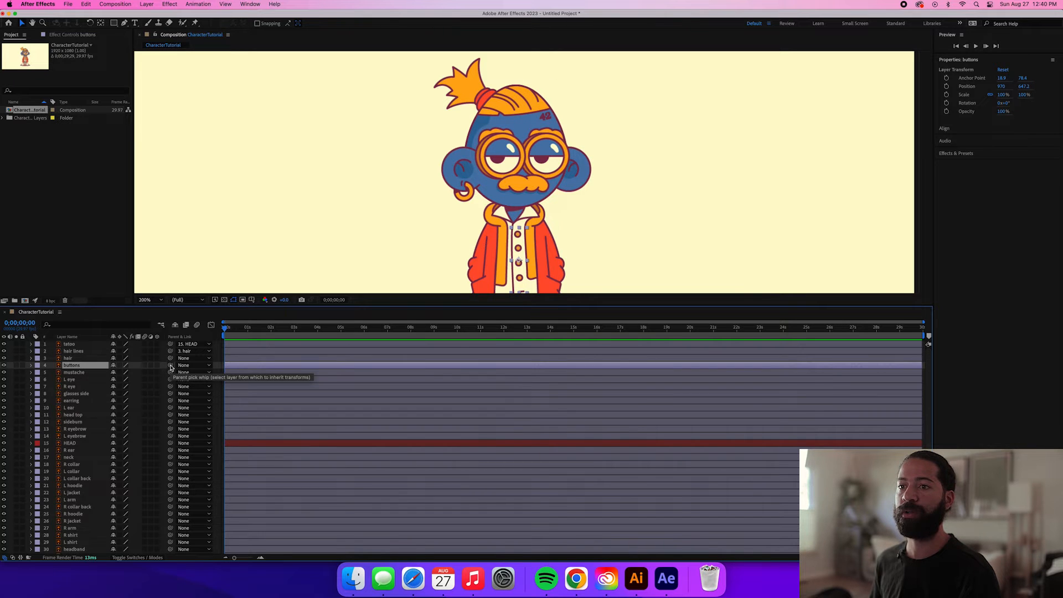
left_click_drag(519, 256, 495, 209)
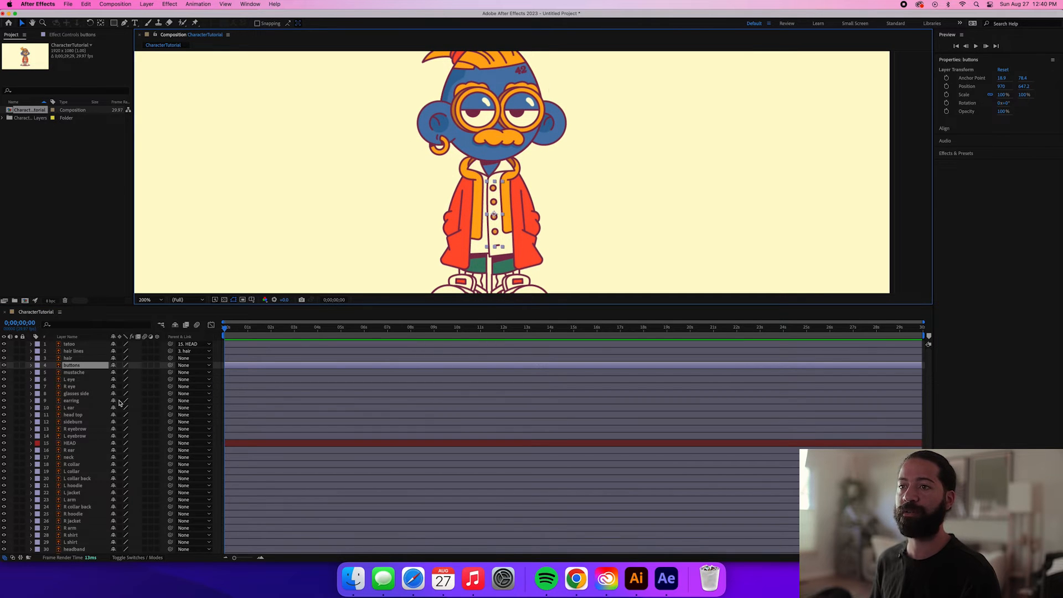
left_click_drag(226, 304, 225, 244)
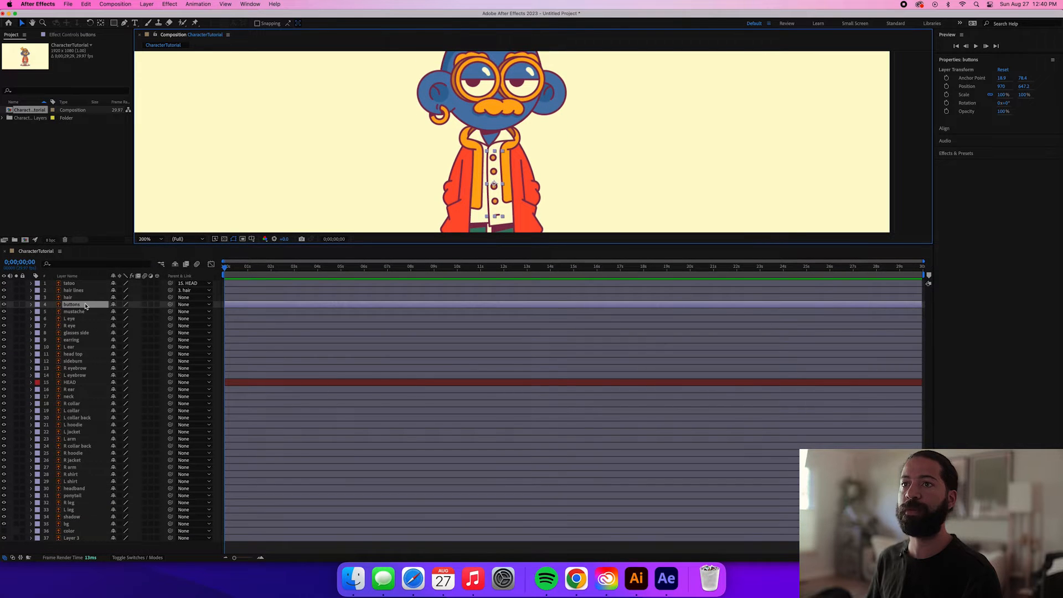
left_click_drag(170, 306, 88, 475)
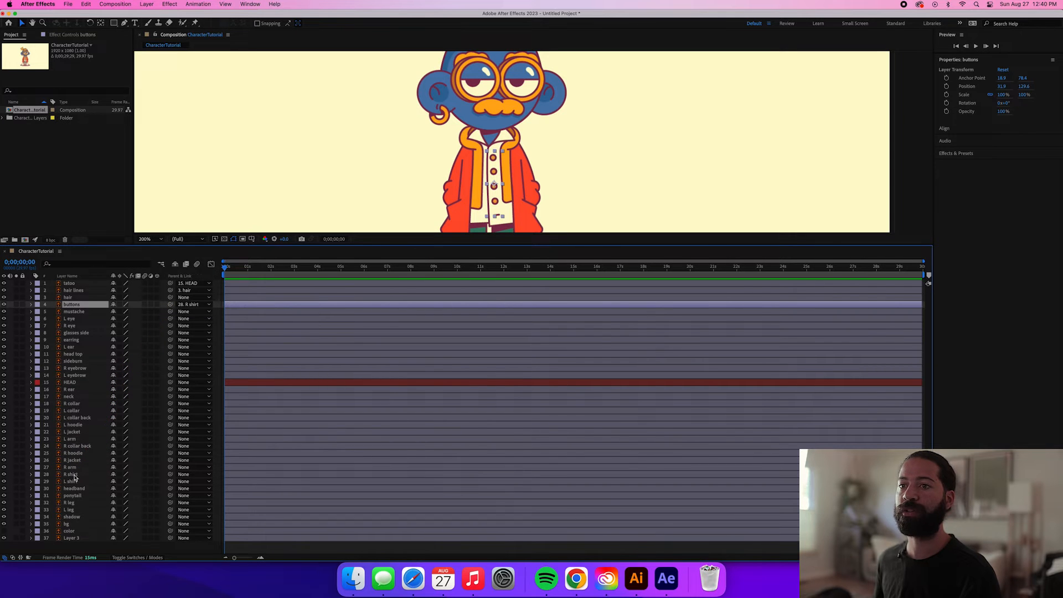
Parent the mustache layer to HEAD, and the L eye, R eye and glasses side layers to mustache.
left_click(83, 311)
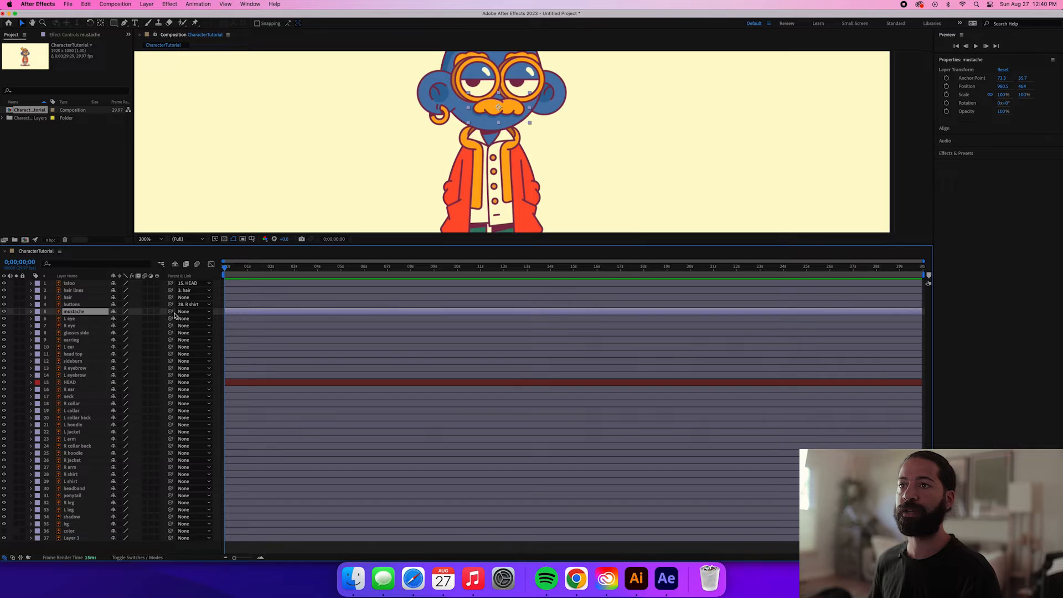
left_click_drag(170, 314, 71, 381)
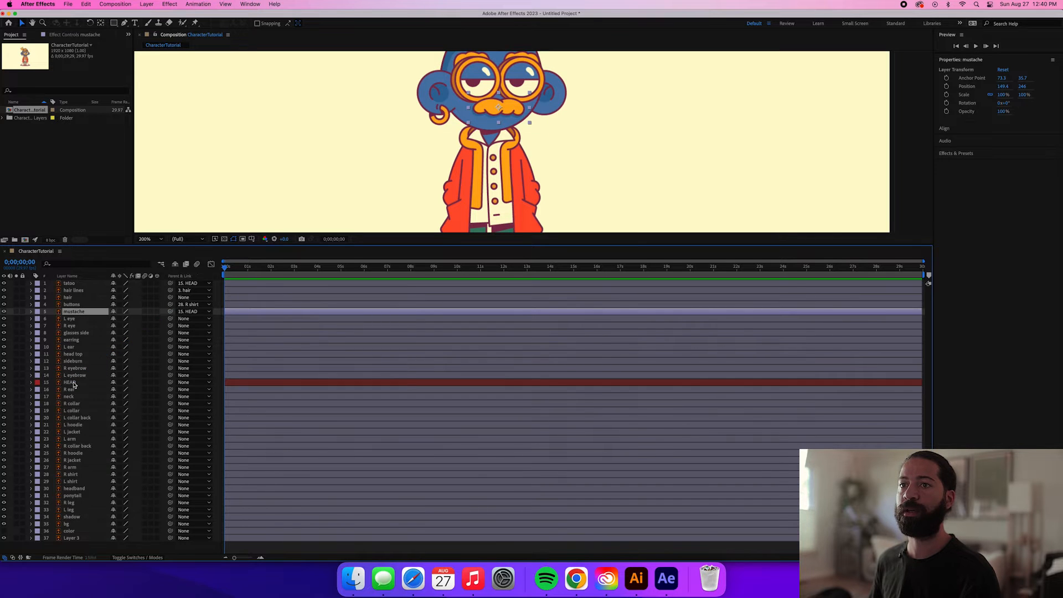
left_click(77, 319)
left_click(72, 325, "shift")
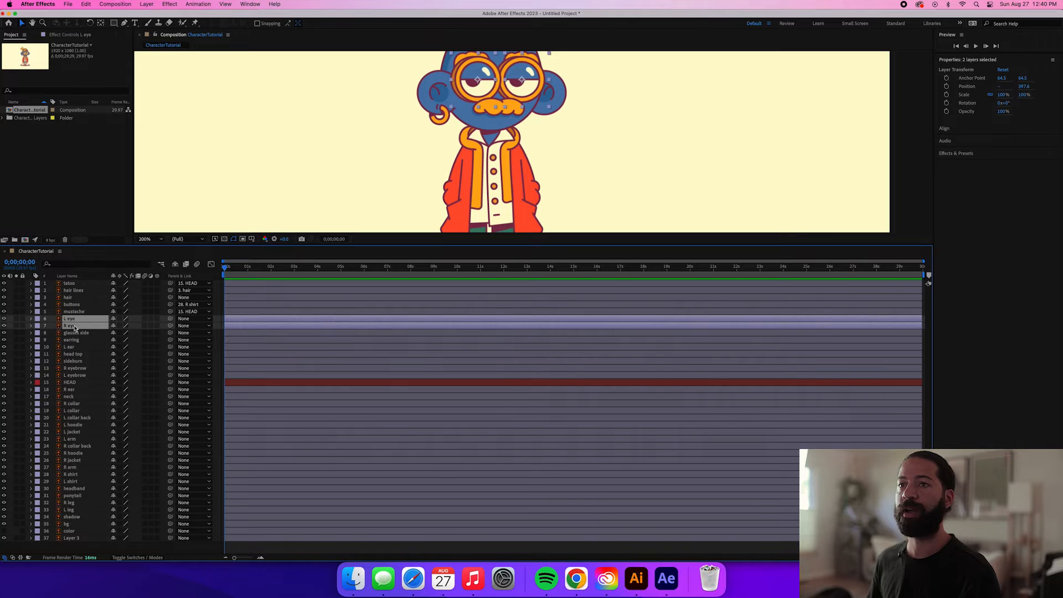
left_click_drag(170, 326, 115, 330)
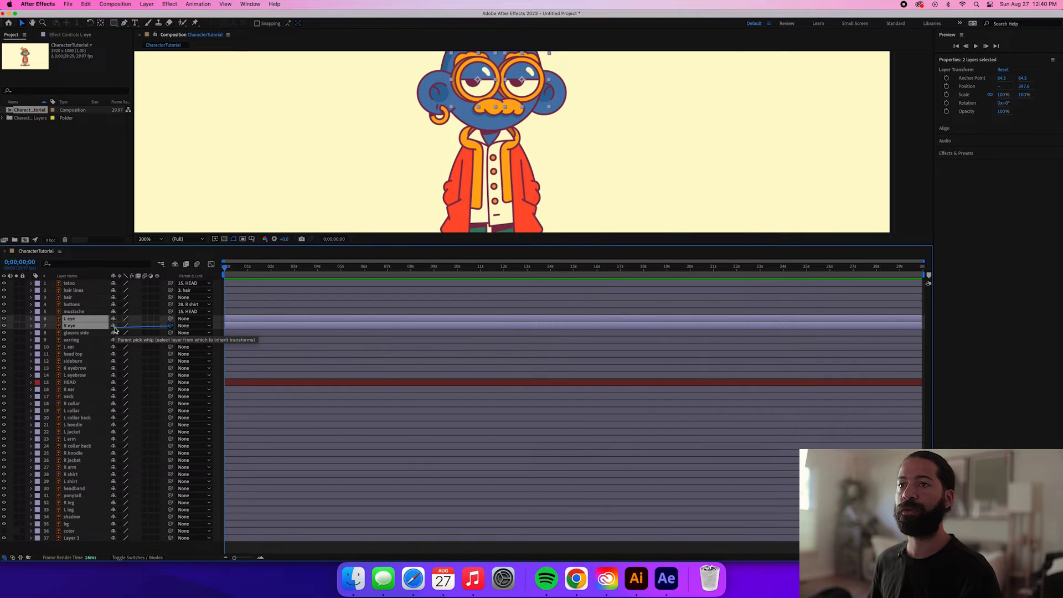
left_click_drag(113, 330, 78, 314)
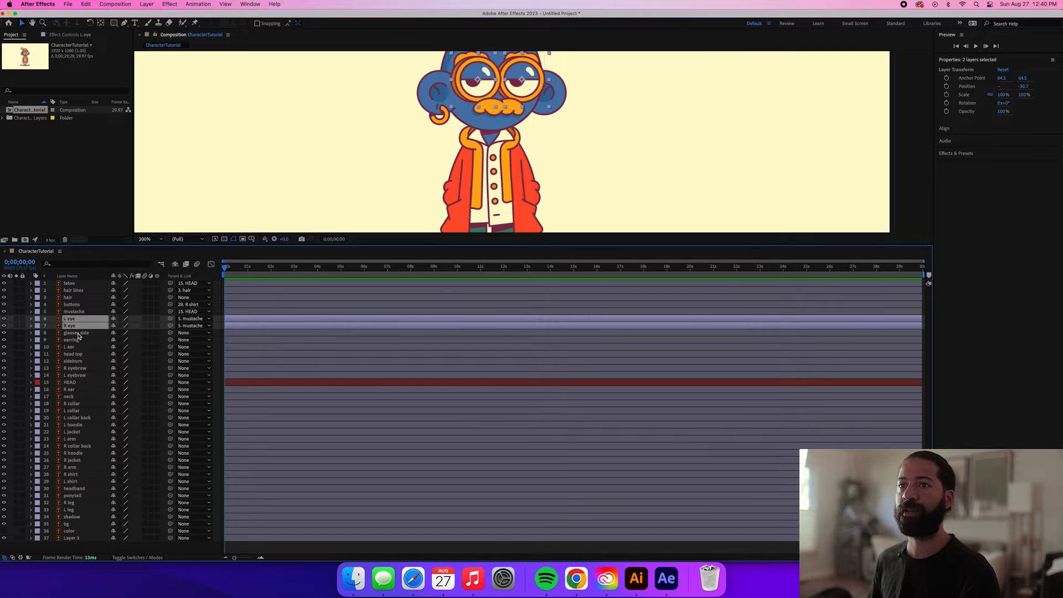
left_click(78, 335)
left_click_drag(170, 332, 80, 313)
Parent the earring layer to L ear, and the L ear, head top and sideburn layers to HEAD.
left_click(79, 340)
left_click_drag(170, 340, 81, 349)
left_click(74, 347)
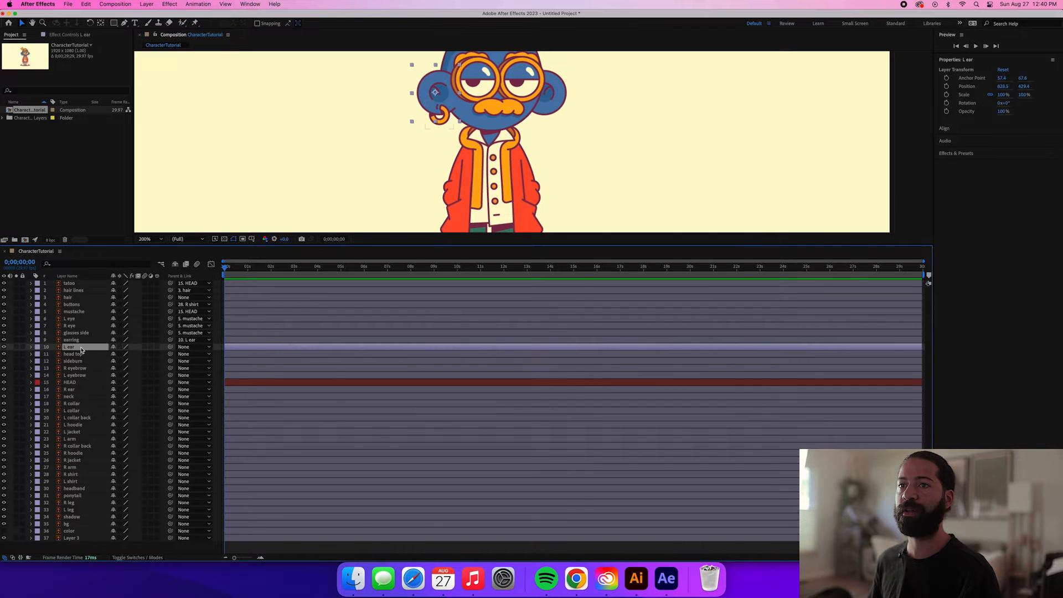
left_click_drag(170, 346, 82, 383)
left_click(79, 355)
left_click_drag(169, 355, 81, 383)
left_click(81, 361)
left_click_drag(170, 361, 82, 383)
Parent the R eyebrow and L eyebrow layers together to the glasses side layer.
left_click(83, 369)
left_click(81, 375, "shift")
left_click_drag(171, 371, 82, 335)
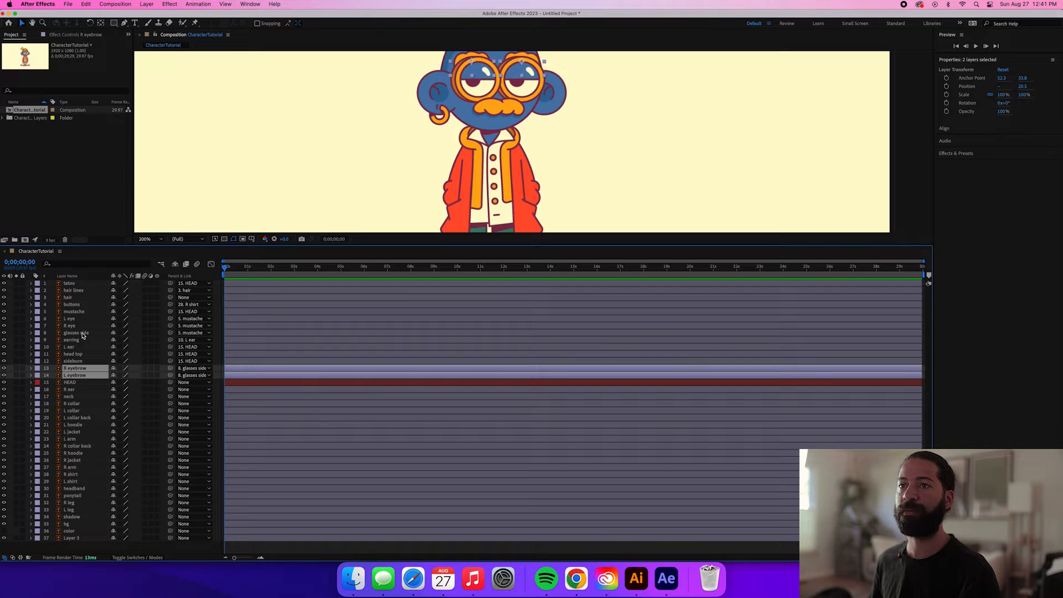
Parent the HEAD layer to neck and the R ear layer to HEAD.
left_click(80, 384)
left_click_drag(171, 385, 83, 396)
left_click(84, 391)
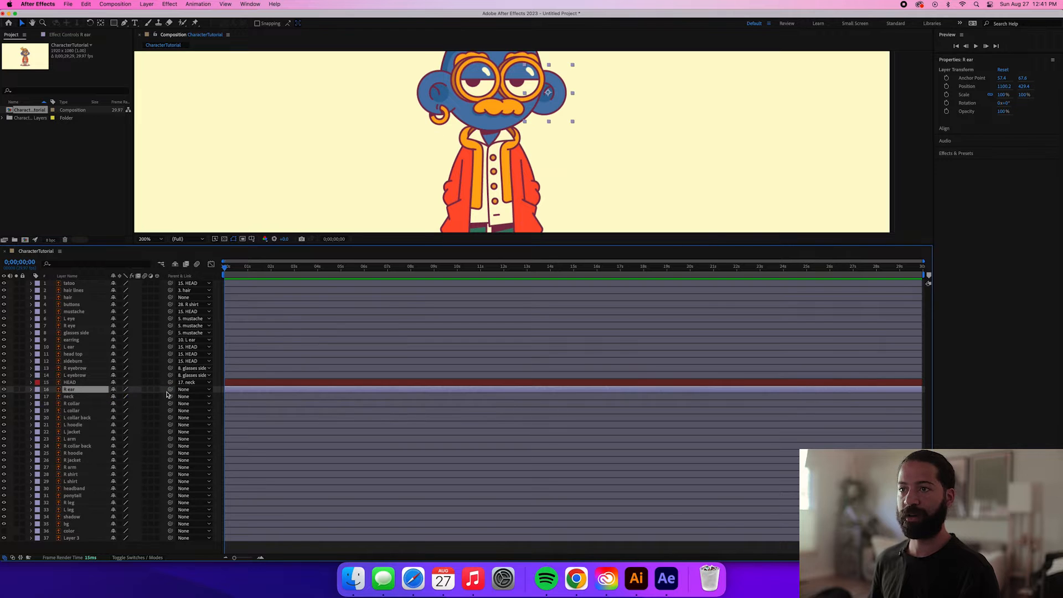
left_click_drag(168, 391, 74, 385)
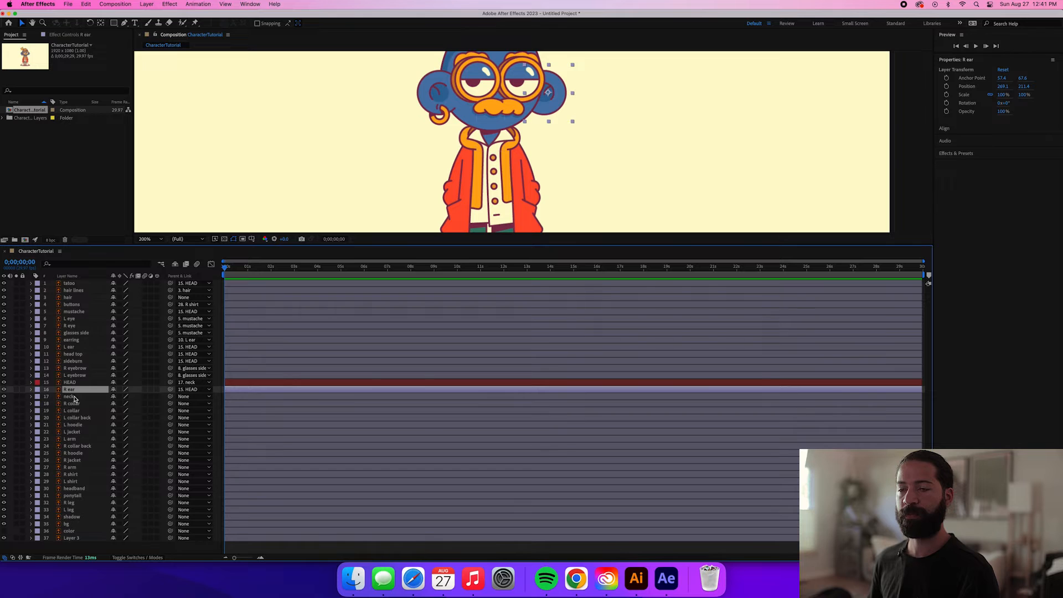
Give the L shirt layer a yellow label and parent the neck layer to it.
left_click(74, 397)
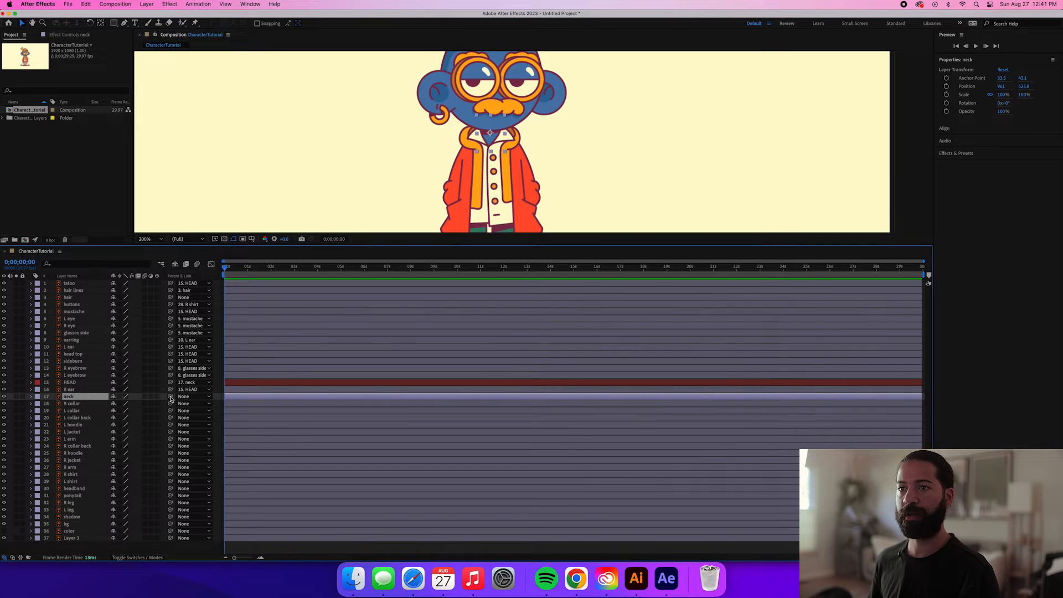
left_click(77, 482)
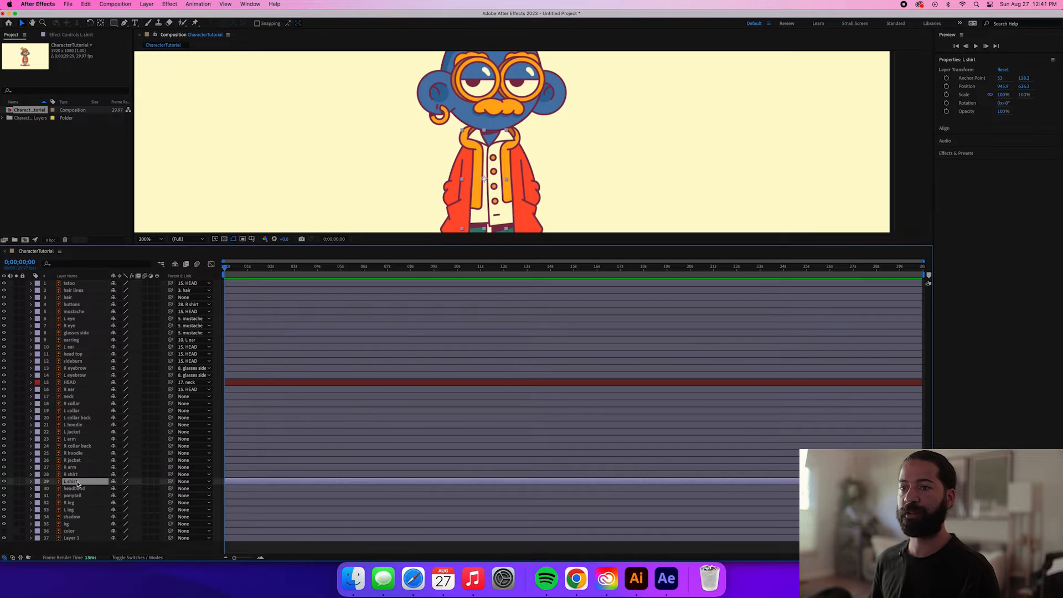
left_click(38, 482)
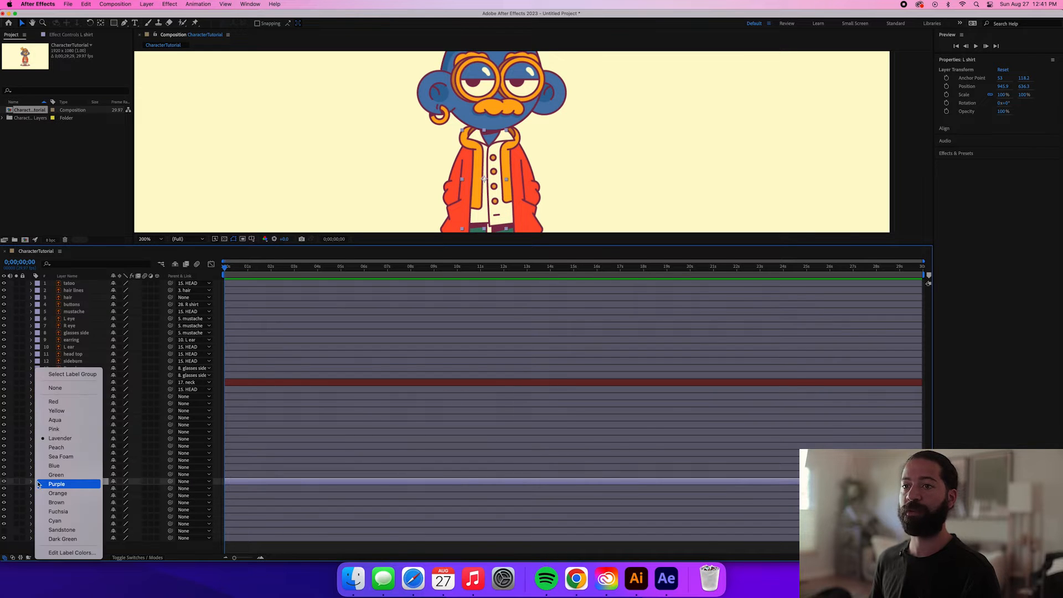
left_click(56, 411)
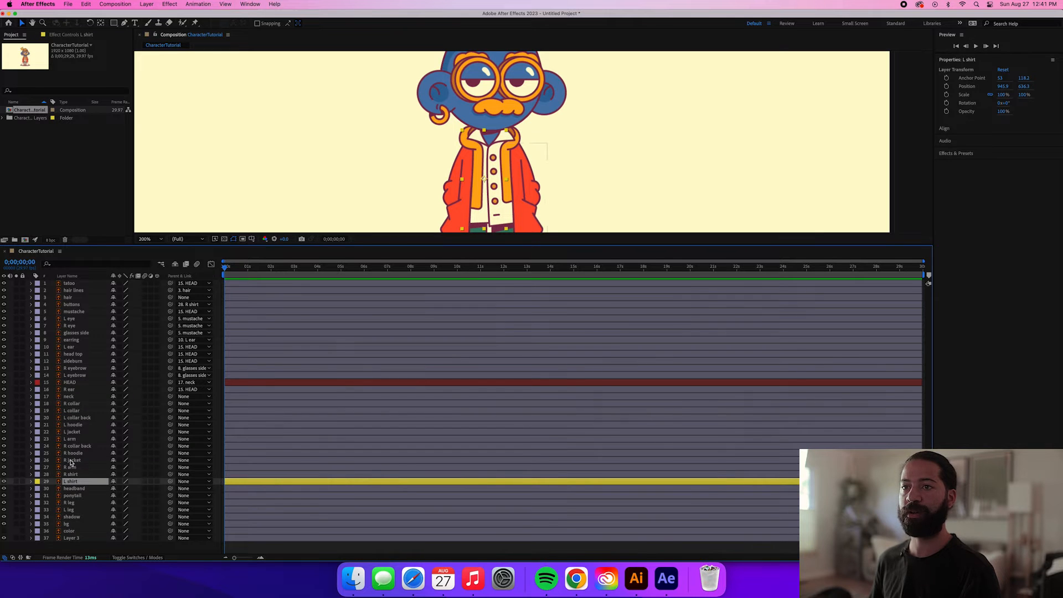
left_click(84, 397)
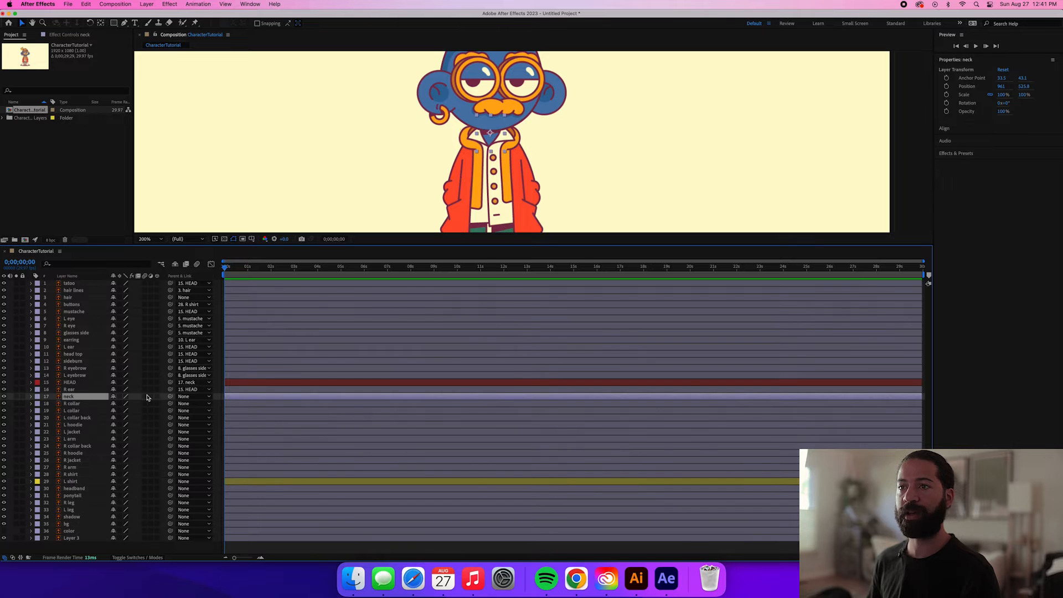
left_click_drag(171, 397, 80, 482)
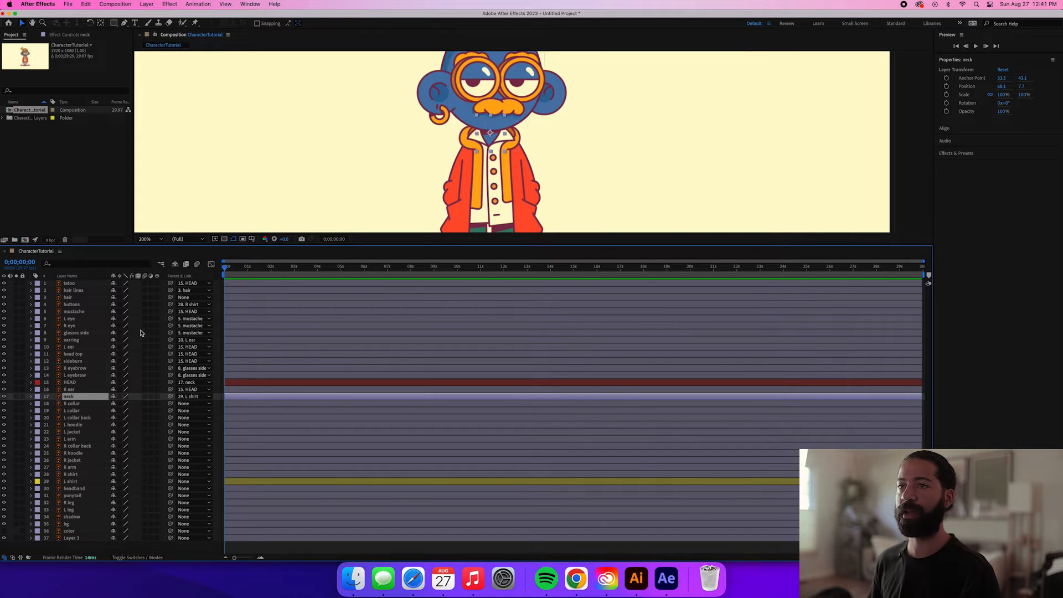
Parent the R collar and L collar layers together to the L shirt layer.
scroll(483, 161, "down", 1)
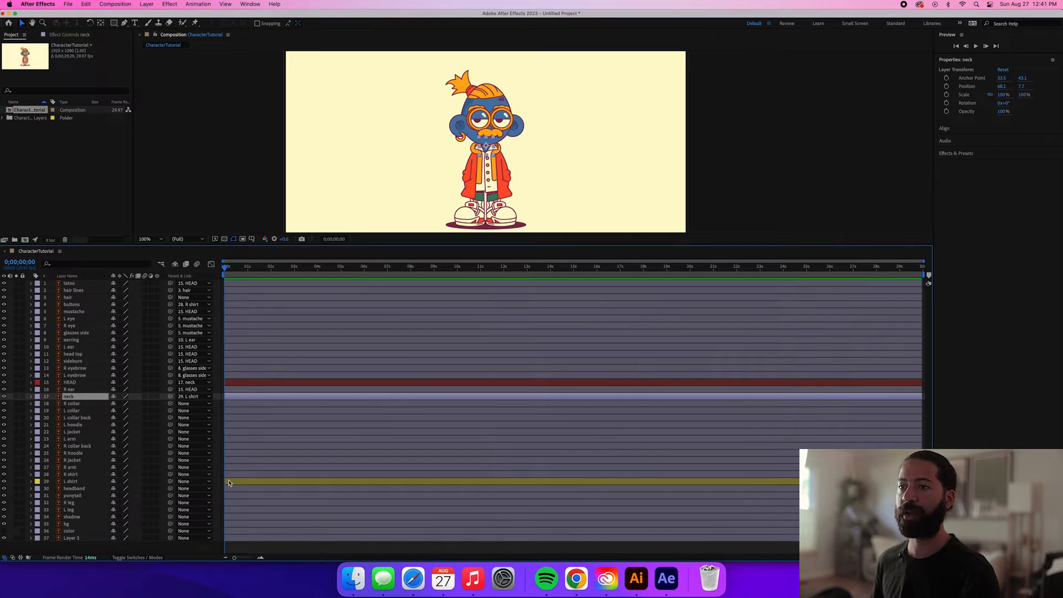
left_click(81, 404)
left_click(80, 411, "shift")
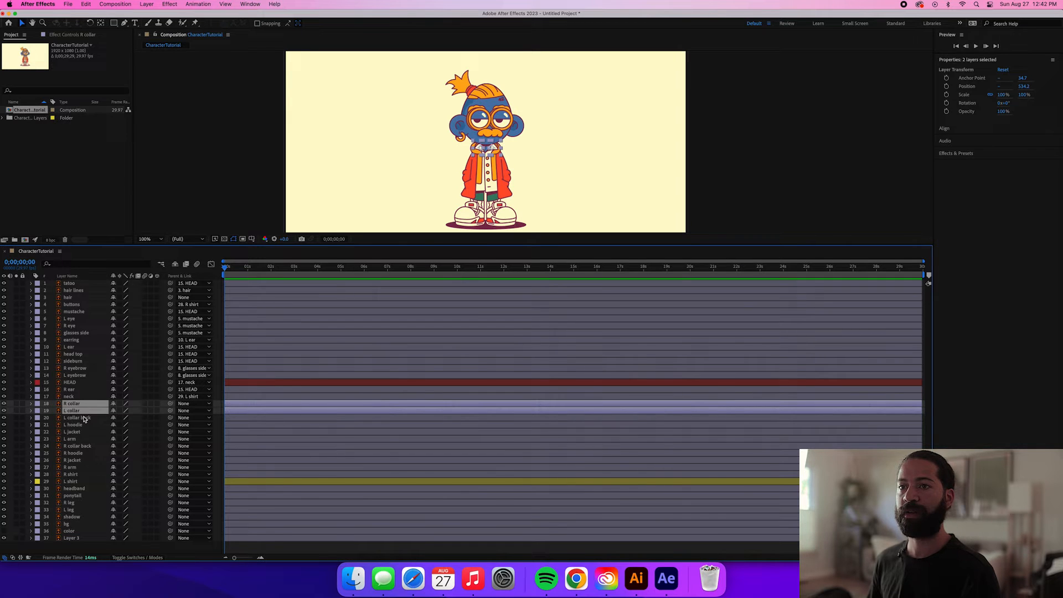
left_click_drag(170, 410, 76, 481)
Parent the L collar back layer to L collar and the L hoodie layer to L shirt.
left_click(84, 418)
left_click_drag(170, 417, 81, 413)
left_click(73, 425)
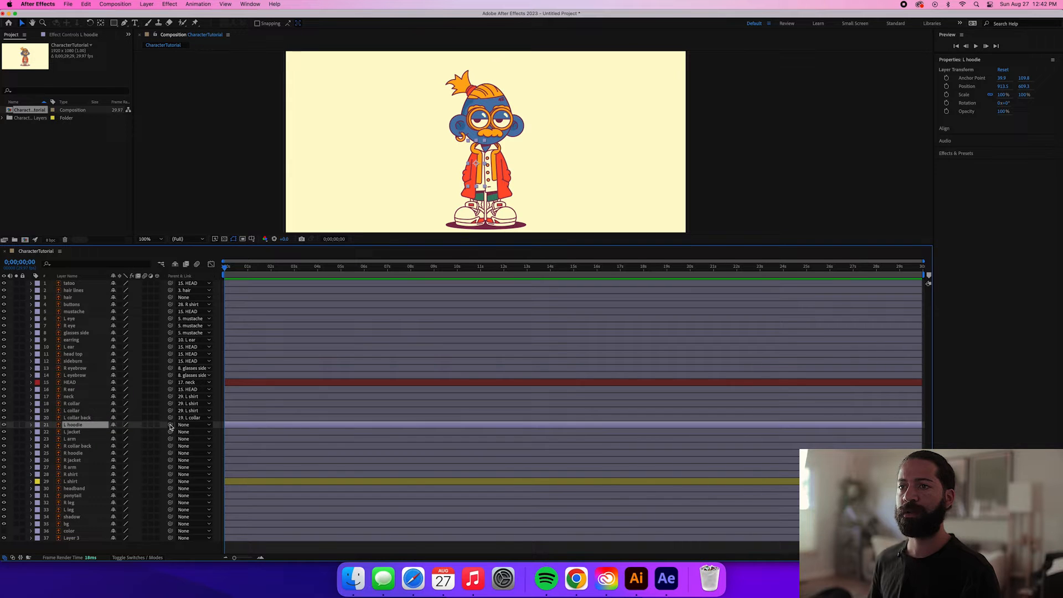
left_click_drag(170, 426, 76, 483)
Parent the L jacket, L arm, R collar back, R hoodie, R jacket, R arm and R shirt layers together to L shirt.
left_click(79, 432)
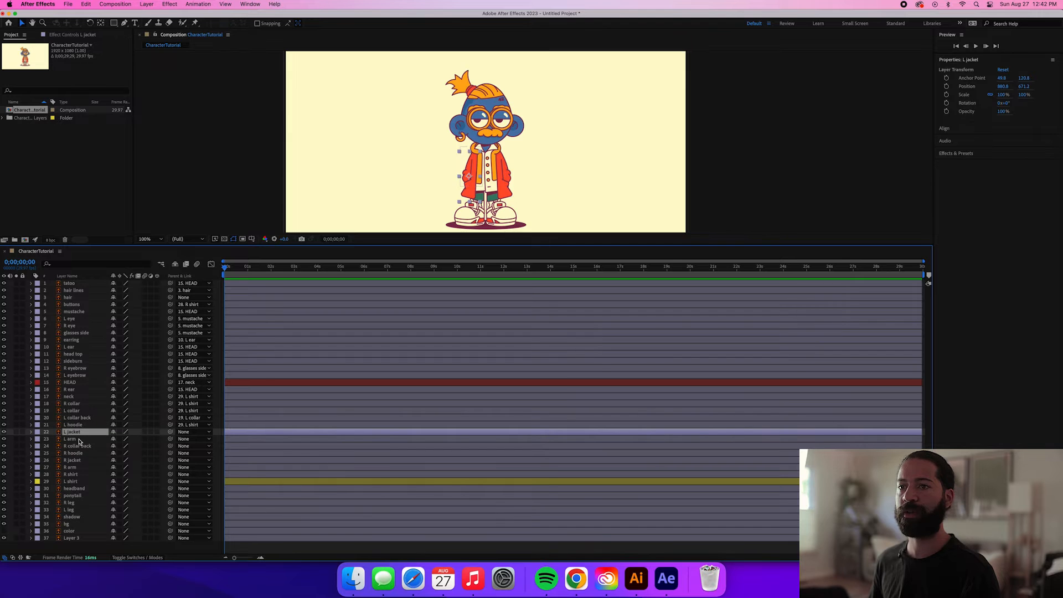
left_click(79, 439, "shift")
left_click(91, 446, "shift")
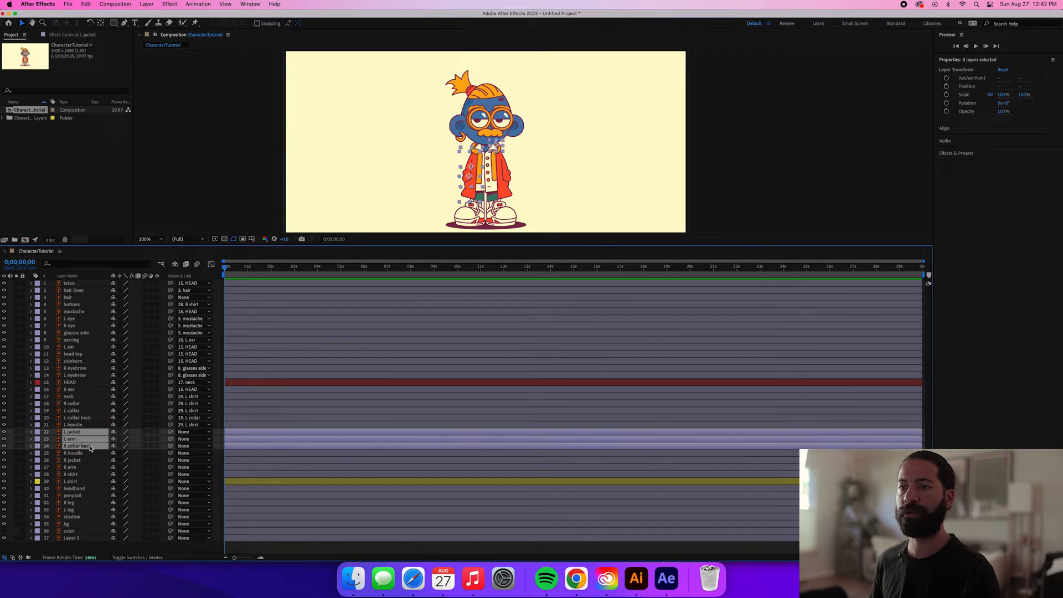
left_click(82, 453, "shift")
left_click(83, 461, "shift")
left_click(82, 467, "shift")
left_click(80, 475, "shift")
left_click_drag(169, 475, 73, 481)
Parent the headband layer to HEAD and the ponytail layer to headband.
left_click(78, 489)
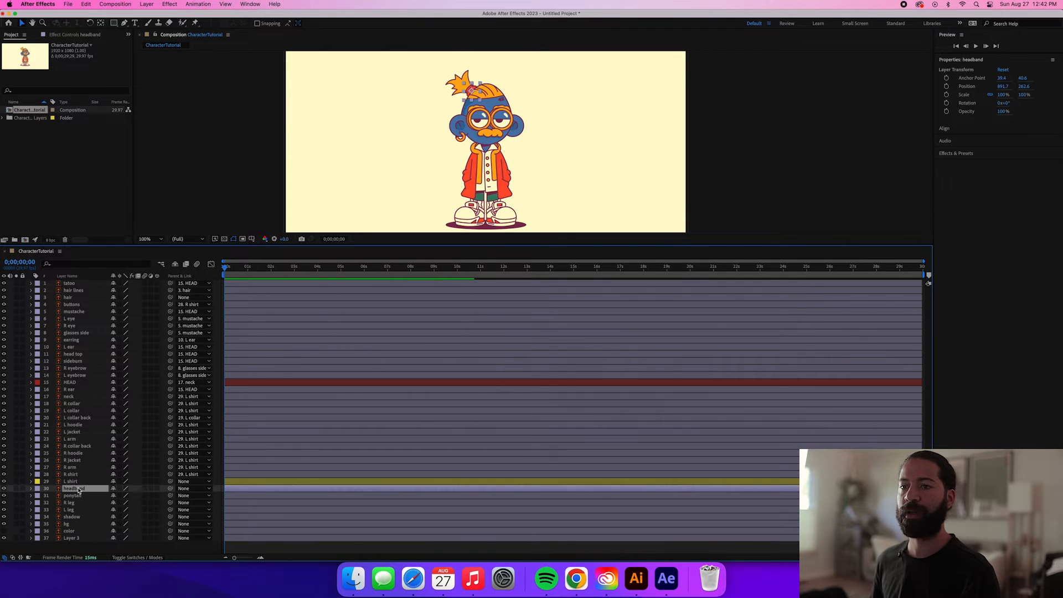
left_click_drag(169, 490, 71, 382)
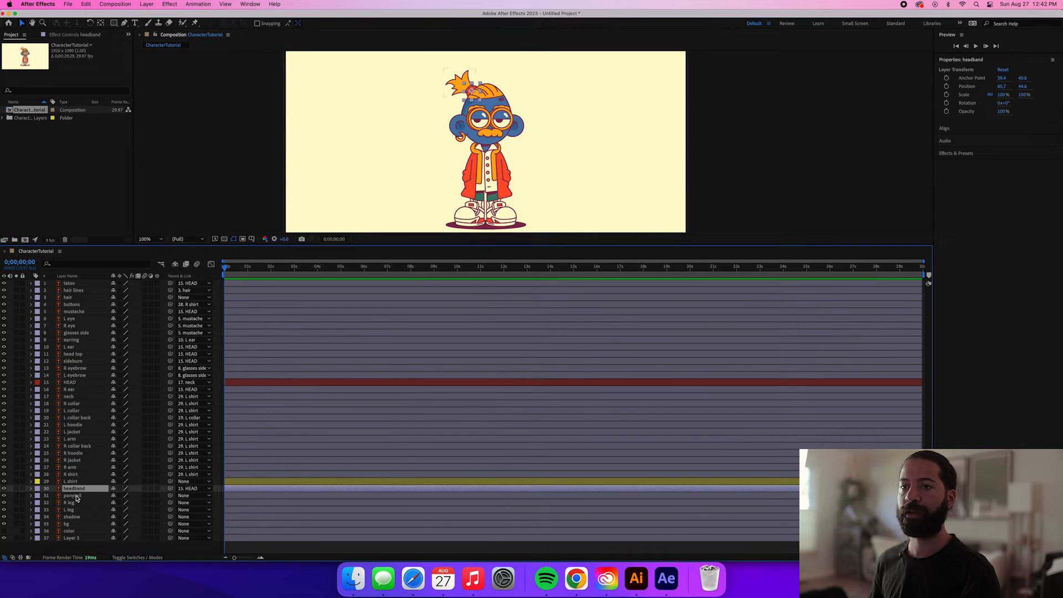
left_click(76, 497)
left_click_drag(170, 496, 87, 491)
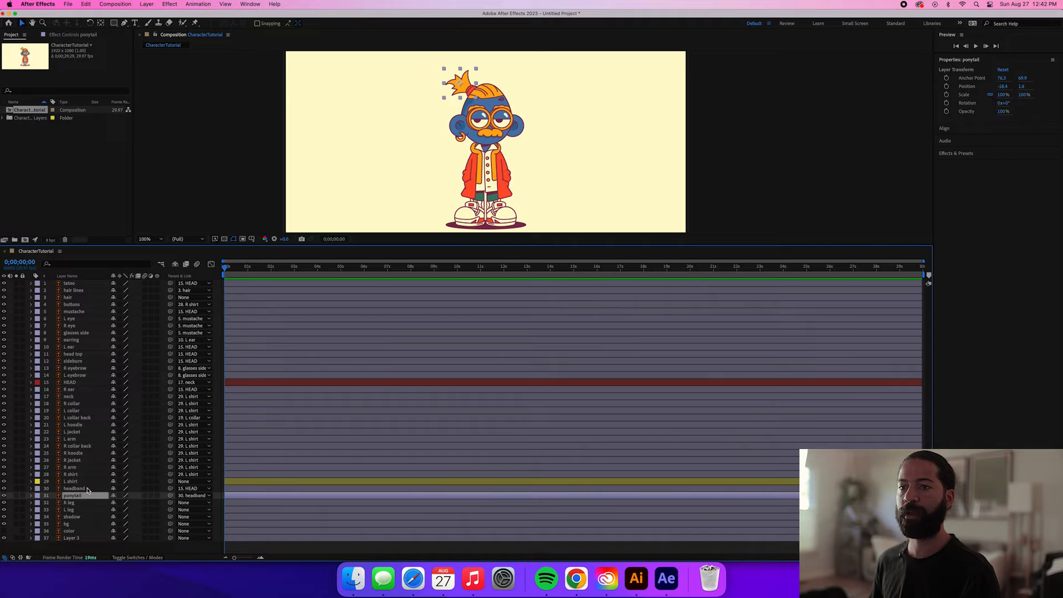
Parent the hair layer to the HEAD layer.
left_click(78, 504)
left_click(75, 509, "shift")
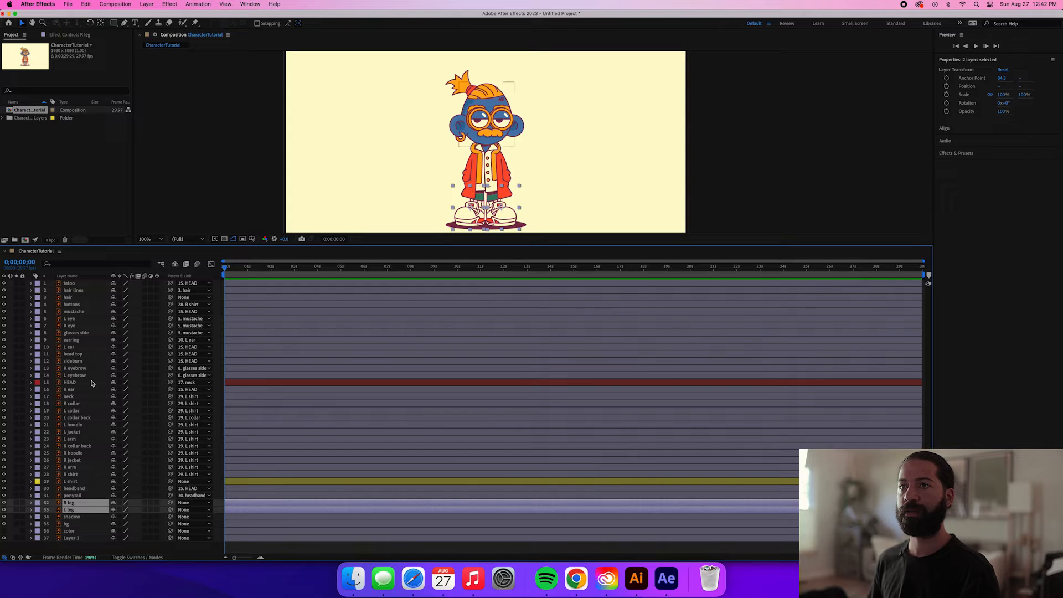
left_click(73, 298)
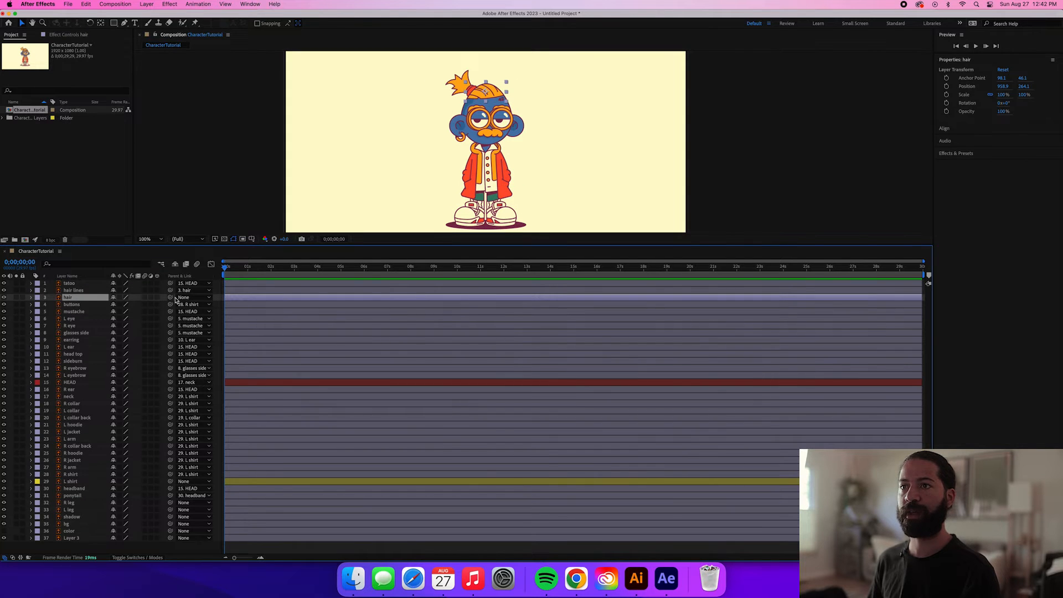
left_click_drag(170, 300, 74, 386)
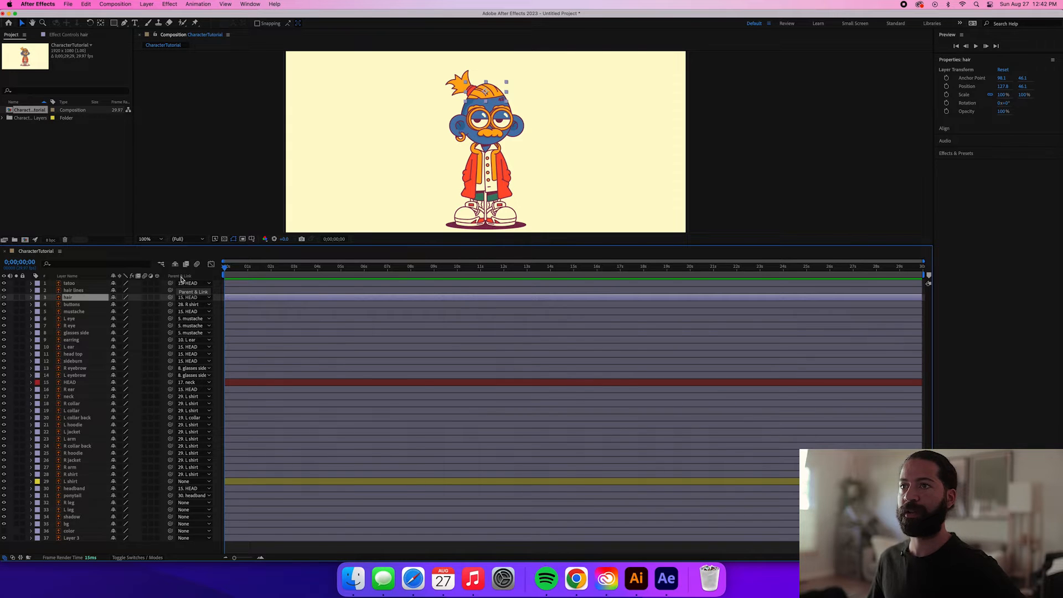
Bring the cycles.wav audio file from Finder into the composition and place it below all other layers.
key("space")
left_click_drag(513, 162, 511, 150)
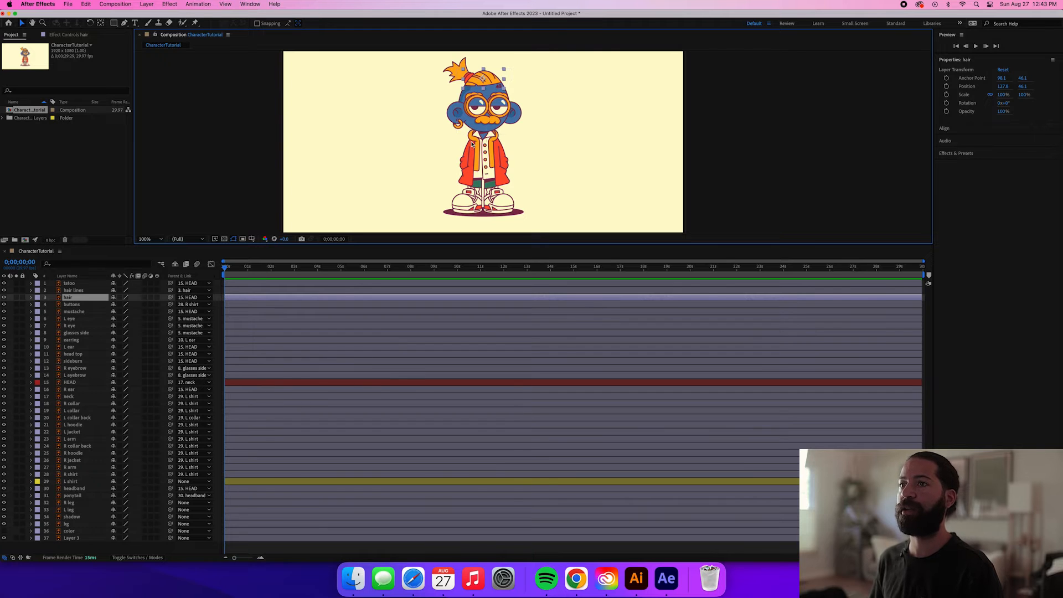
left_click(353, 578)
left_click(479, 142)
left_click(536, 152)
left_click_drag(537, 154, 115, 533)
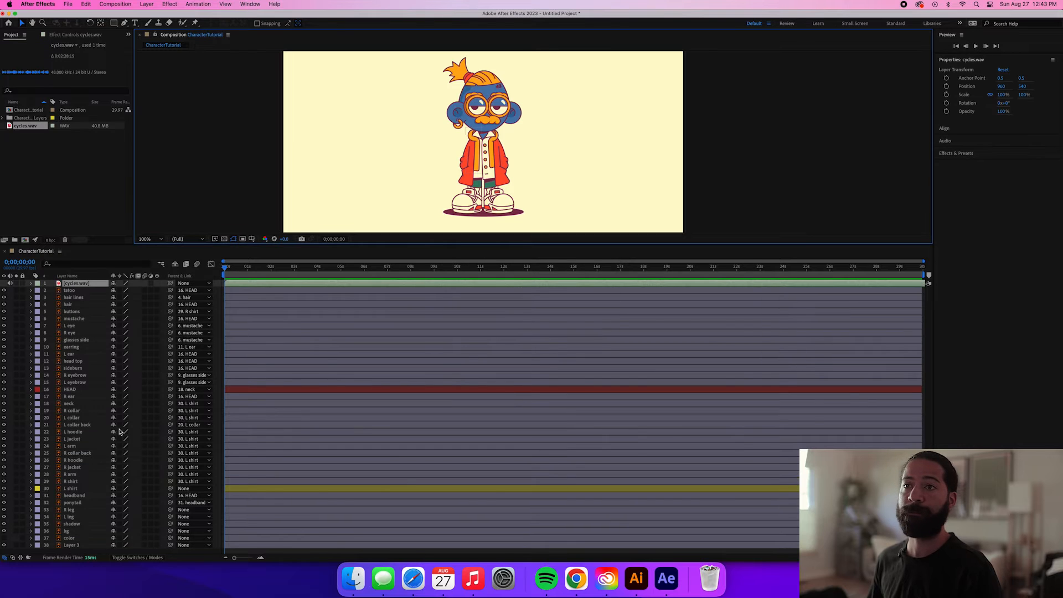
left_click_drag(70, 283, 69, 550)
Expand the cycles.wav layer's audio properties to show its waveform.
left_click(31, 544)
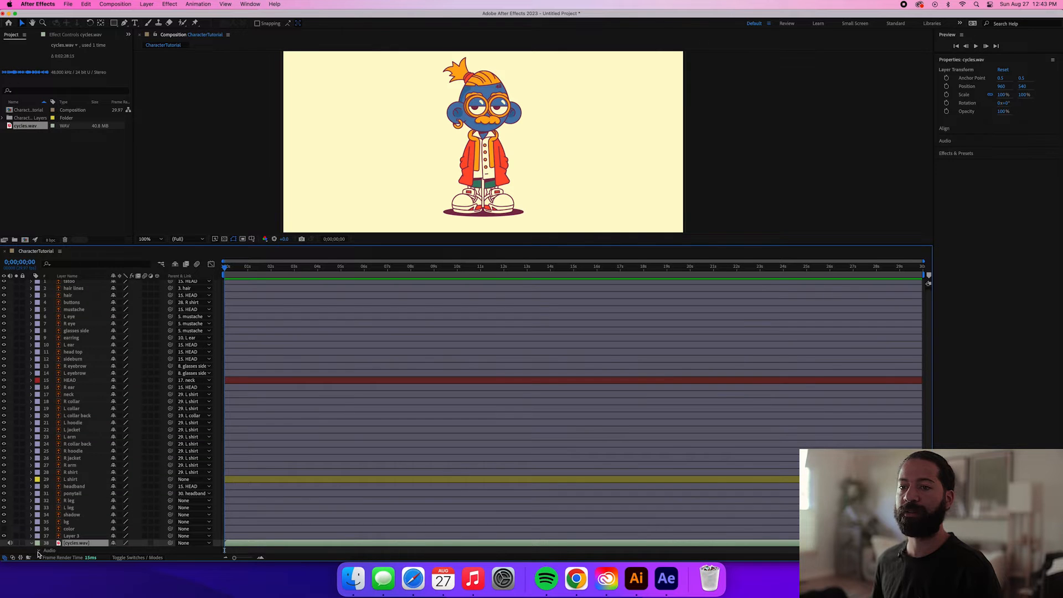
left_click(38, 550)
left_click(45, 550)
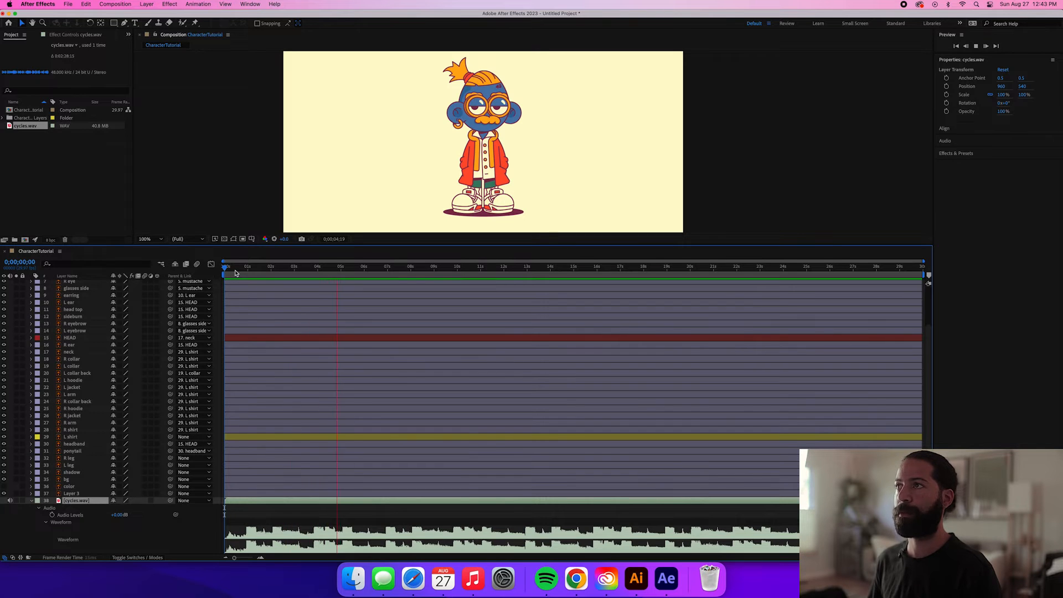
Trim the start of the cycles.wav layer to 0;00;00;28 at the first beat and slide the layer to the composition's start.
left_click(246, 273)
key("=")
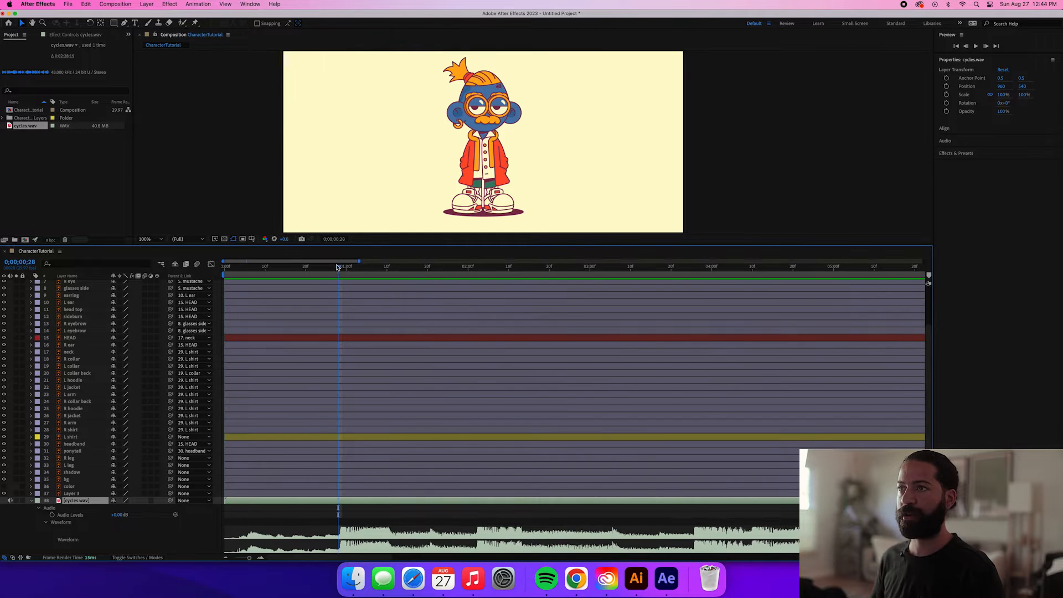
left_click_drag(327, 270, 337, 270)
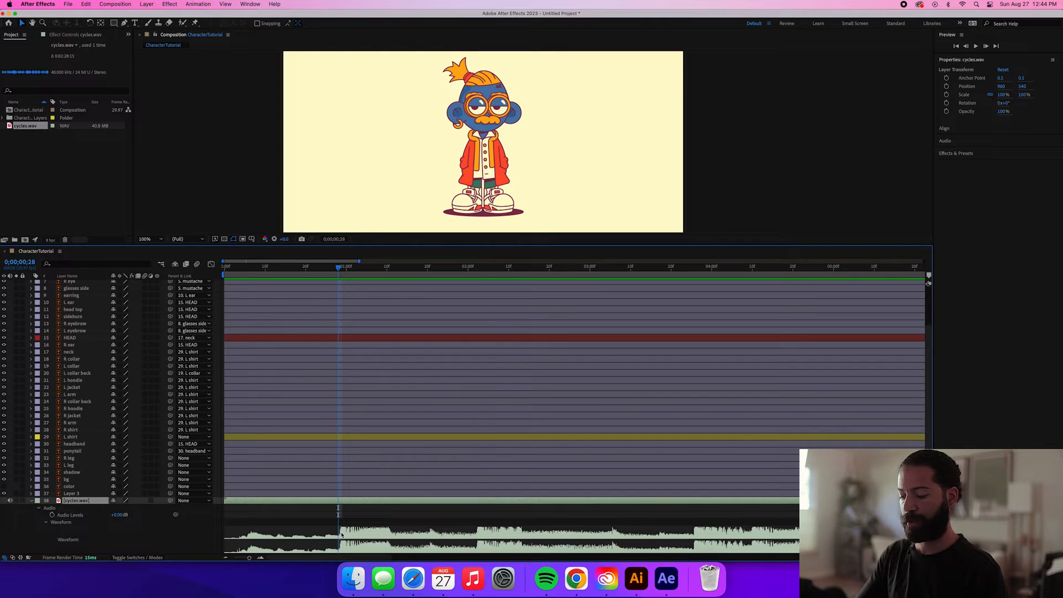
key("alt+bracketleft")
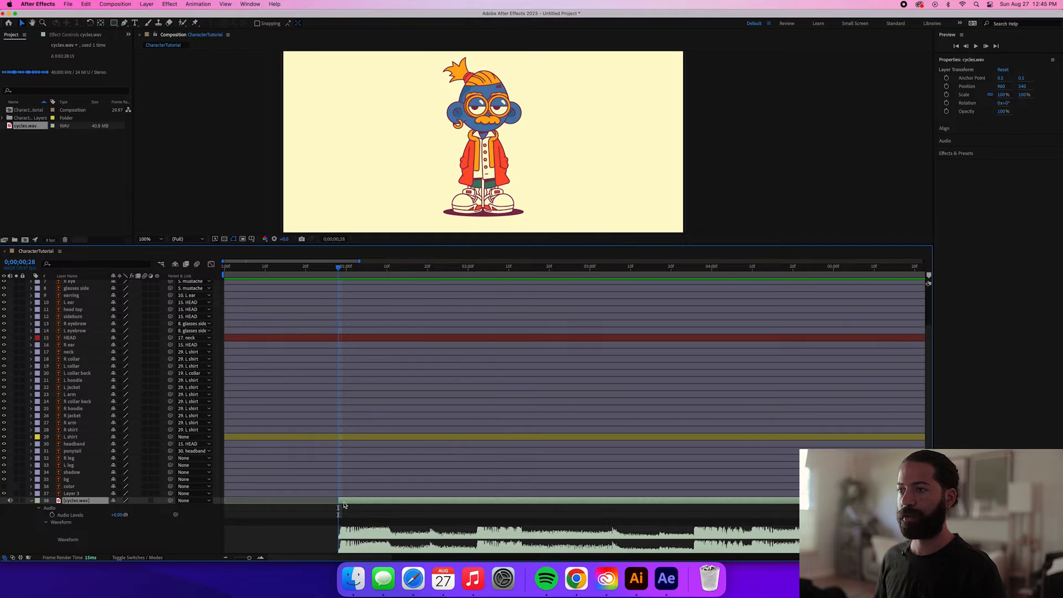
left_click_drag(345, 503, 231, 505)
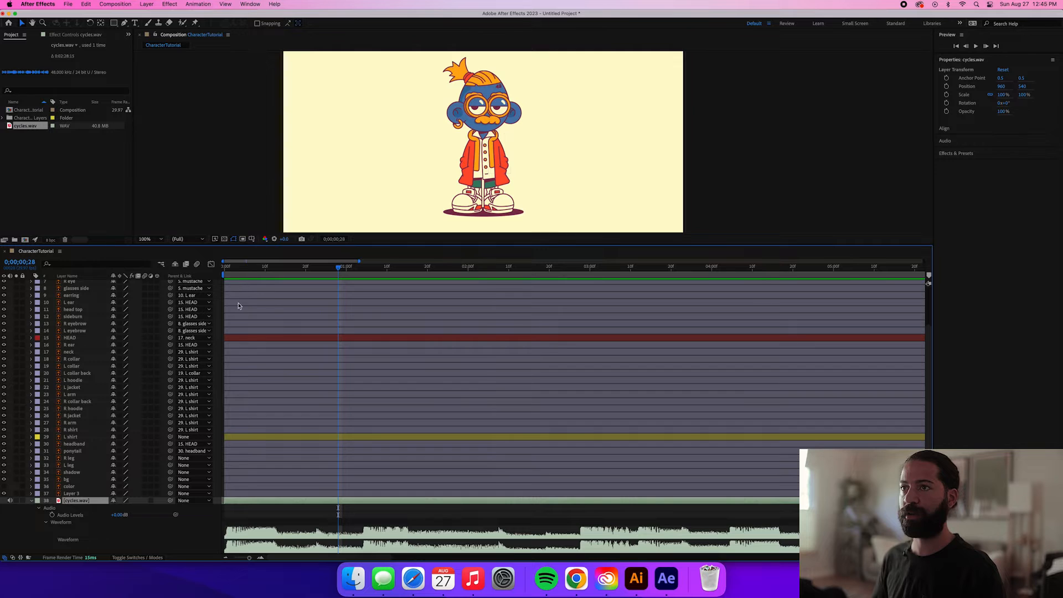
Preview the audio from the composition's start and set the work area's end to 0;00;01;10.
left_click(225, 269)
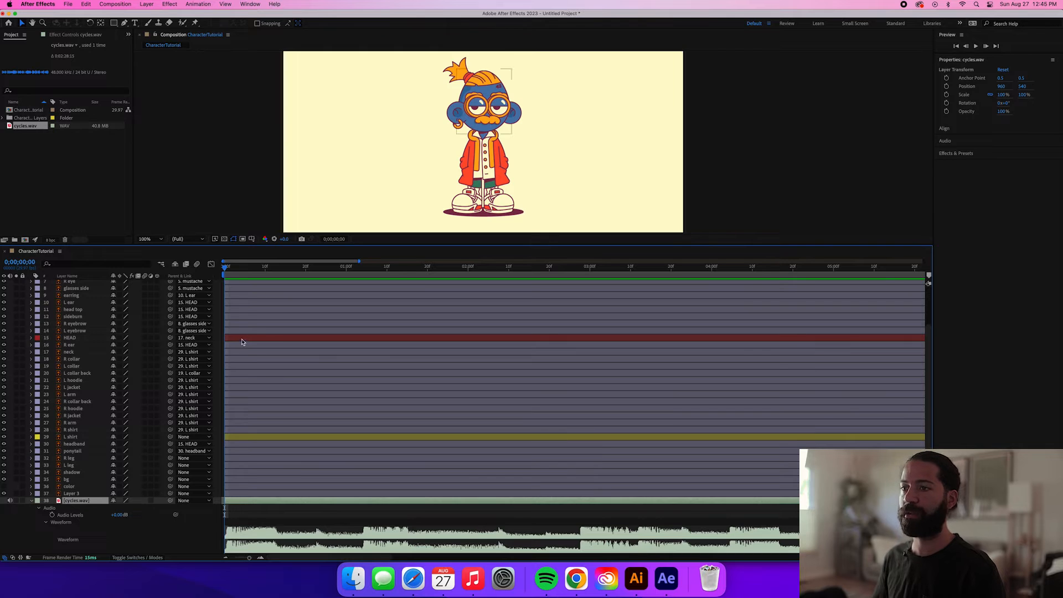
key("h")
key("v")
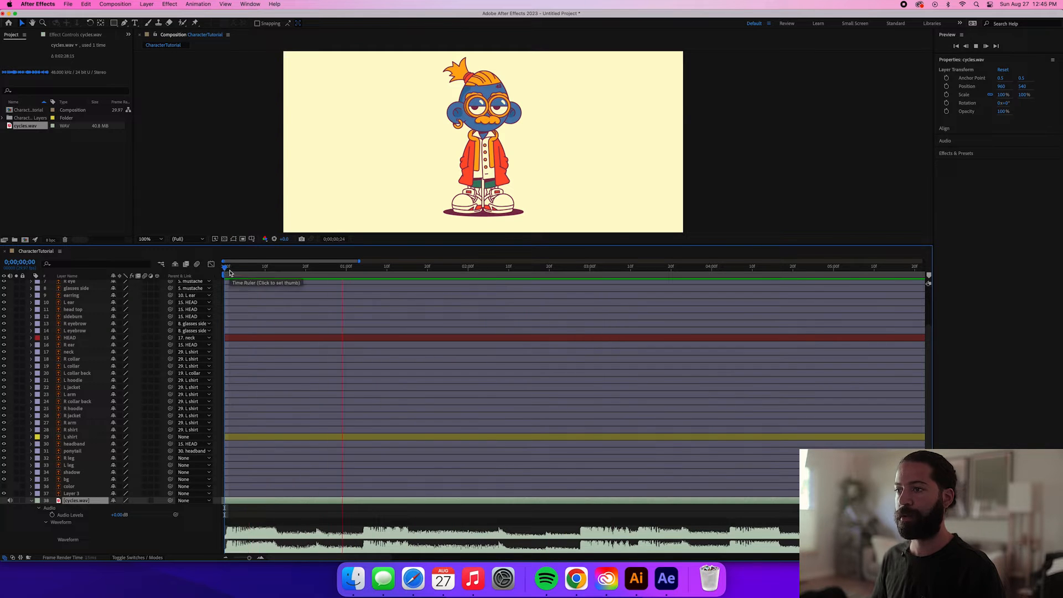
key("space")
left_click(387, 268)
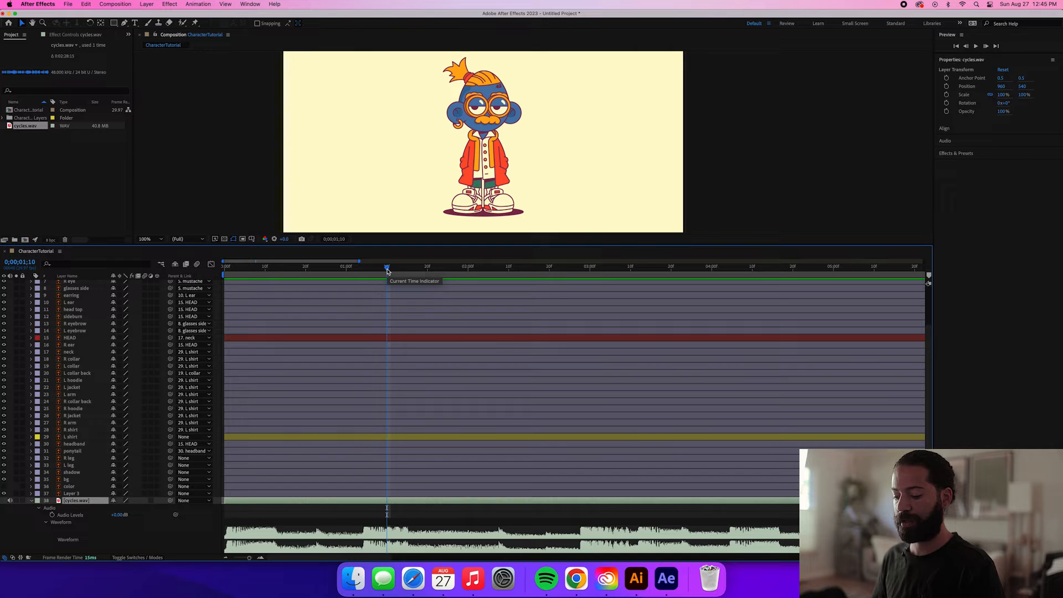
key("n")
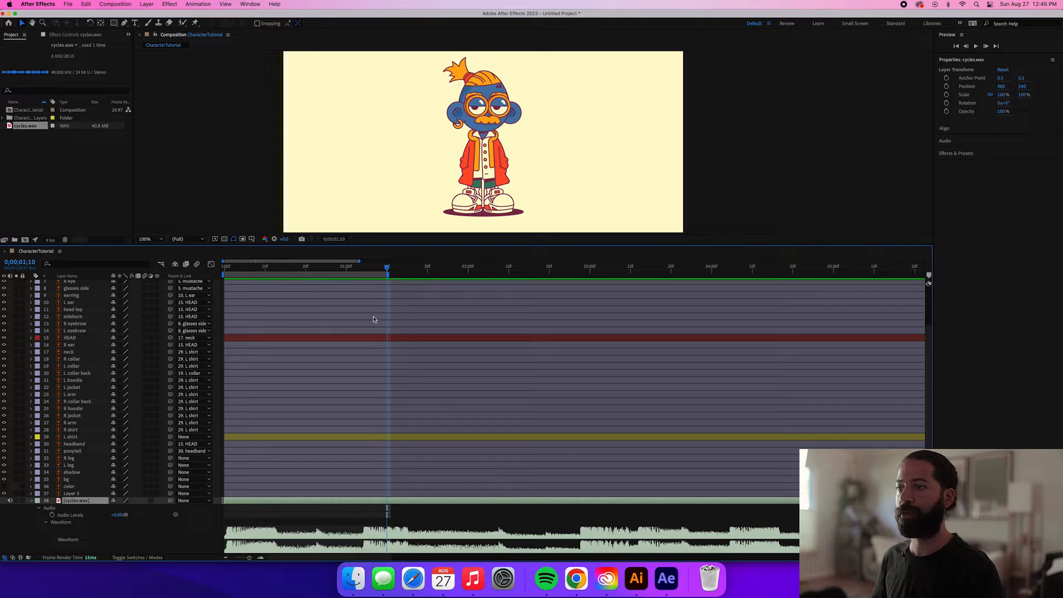
Extend the work area's end in small amounts to about frame 45, replaying the audio loop after each adjustment to check its timing.
left_click(349, 271)
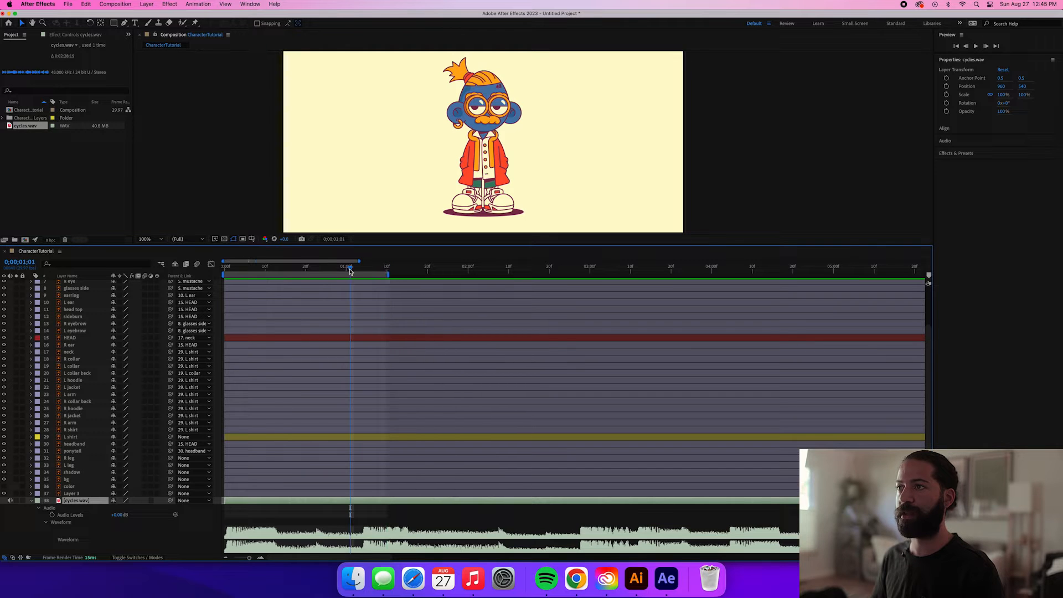
key("space")
key("space")
left_click_drag(388, 274, 396, 275)
key("space")
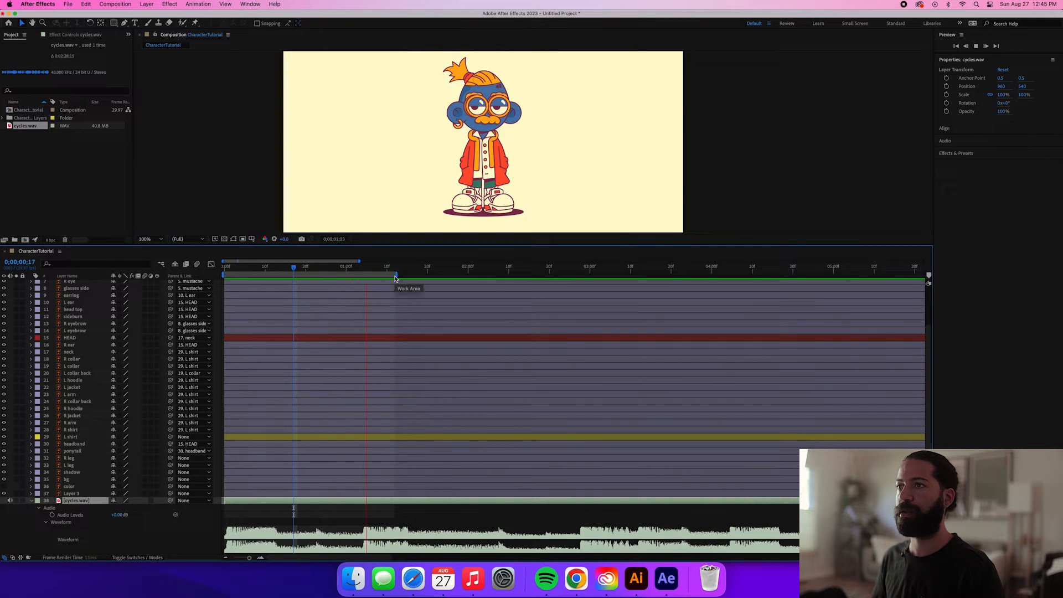
key("space")
left_click_drag(396, 275, 400, 275)
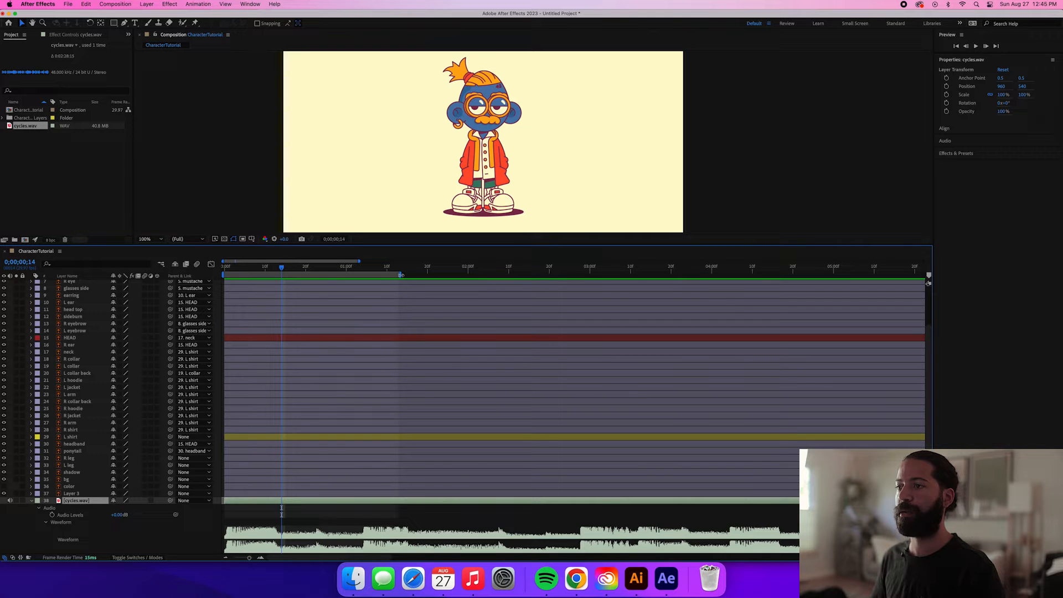
key("space")
key("space")
left_click_drag(402, 275, 405, 275)
key("space")
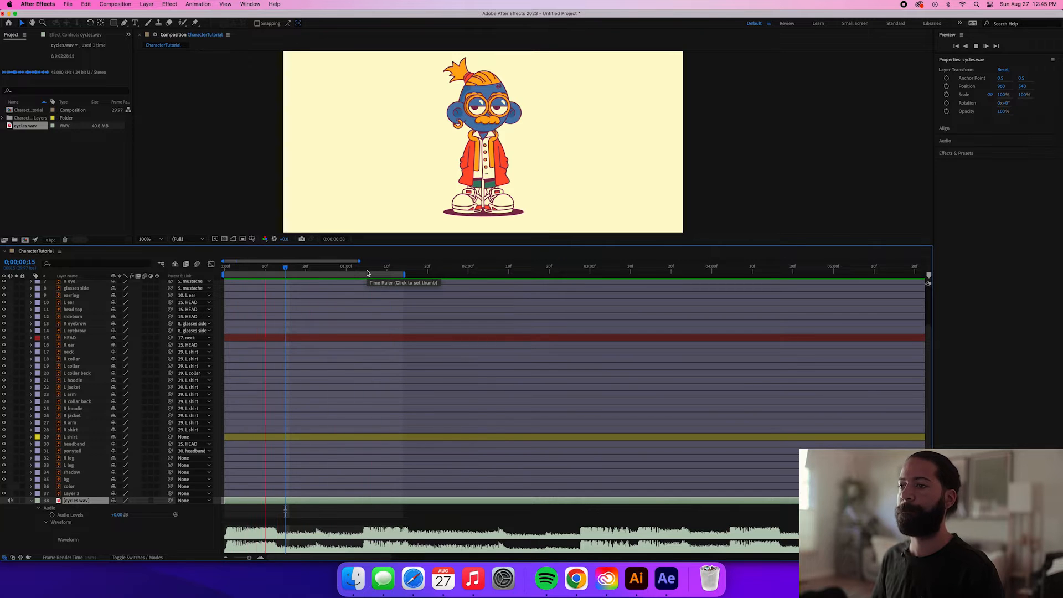
key("space")
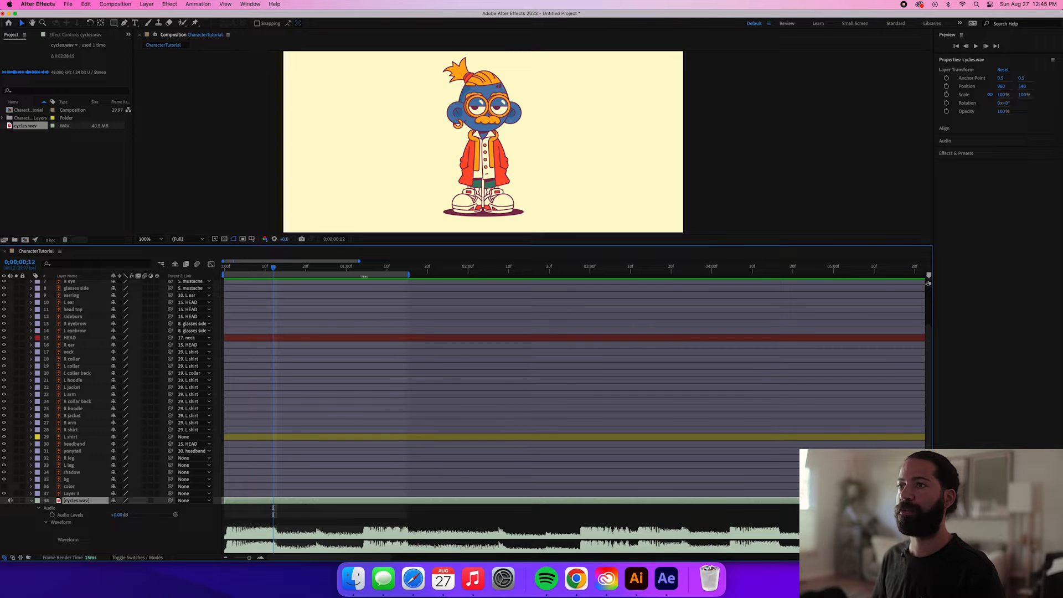
key("space")
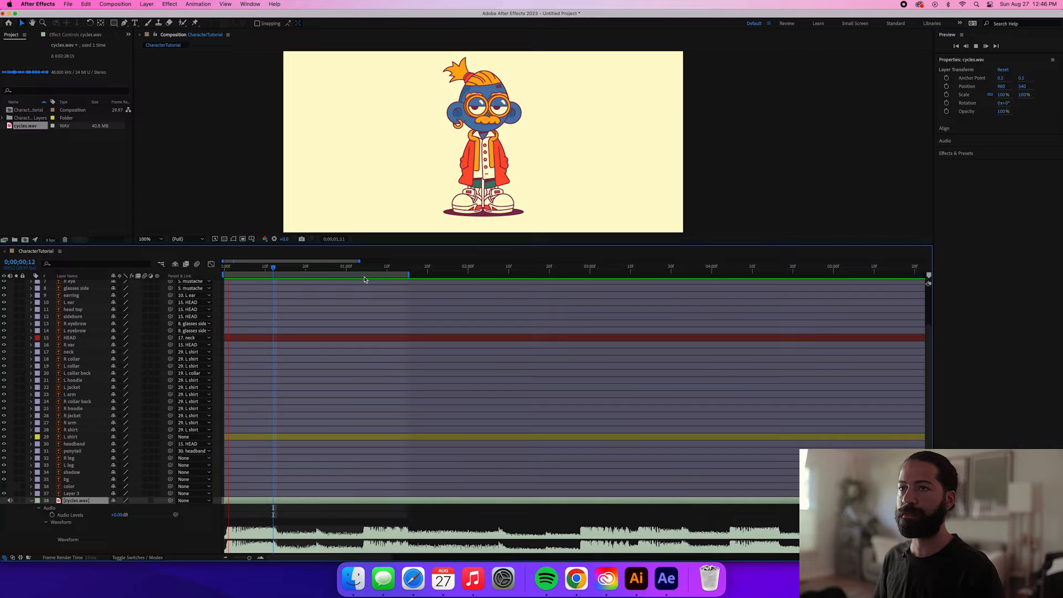
key("space")
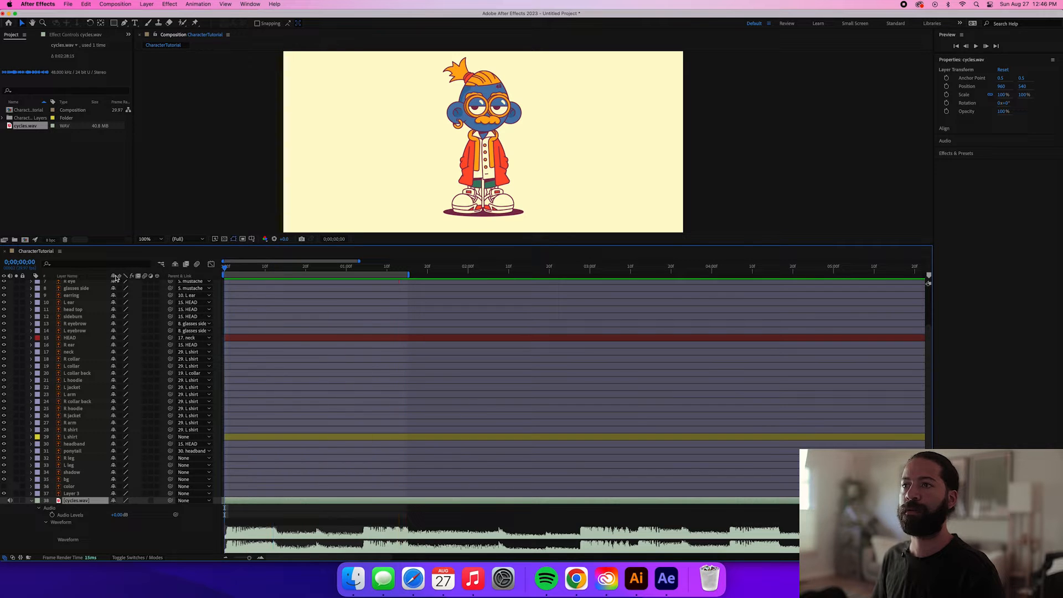
Switch the time display to frames and move the current time to frame 45 at the work area's end.
left_click(25, 264, "super")
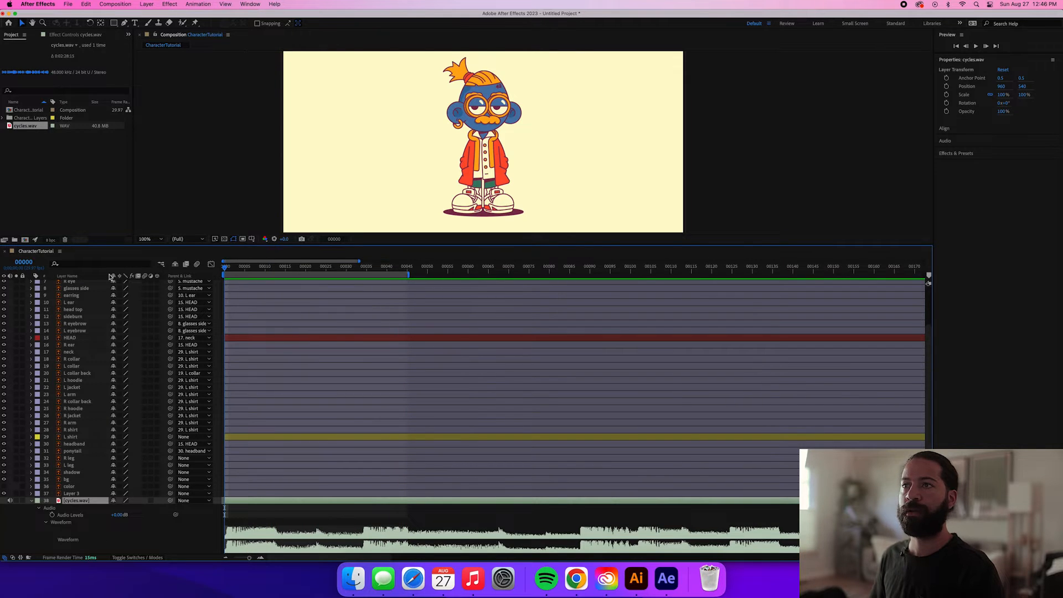
scroll(410, 274, "up", 5)
scroll(410, 275, "up", 2)
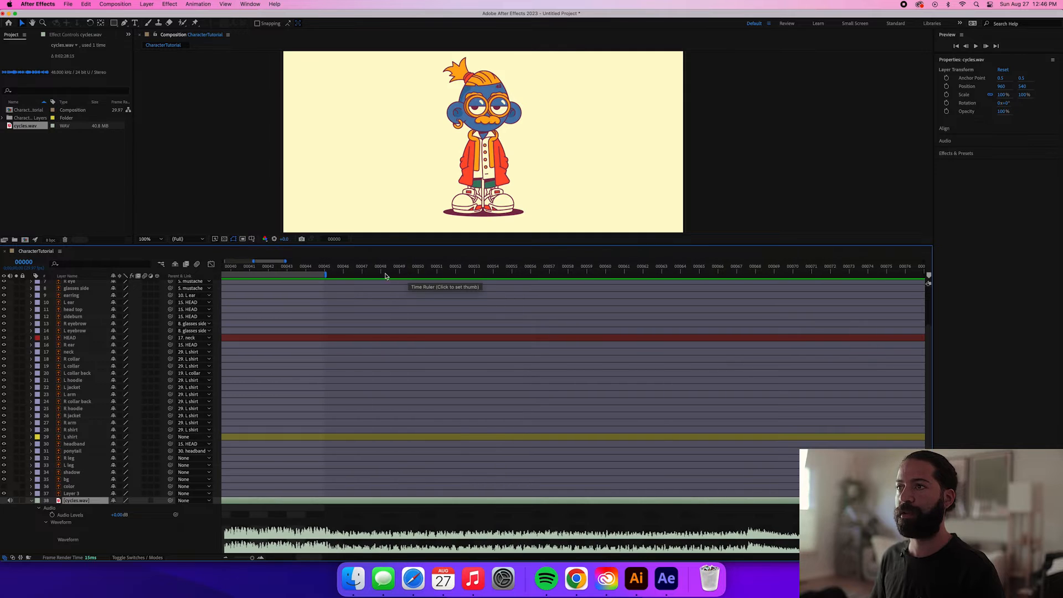
left_click(323, 271)
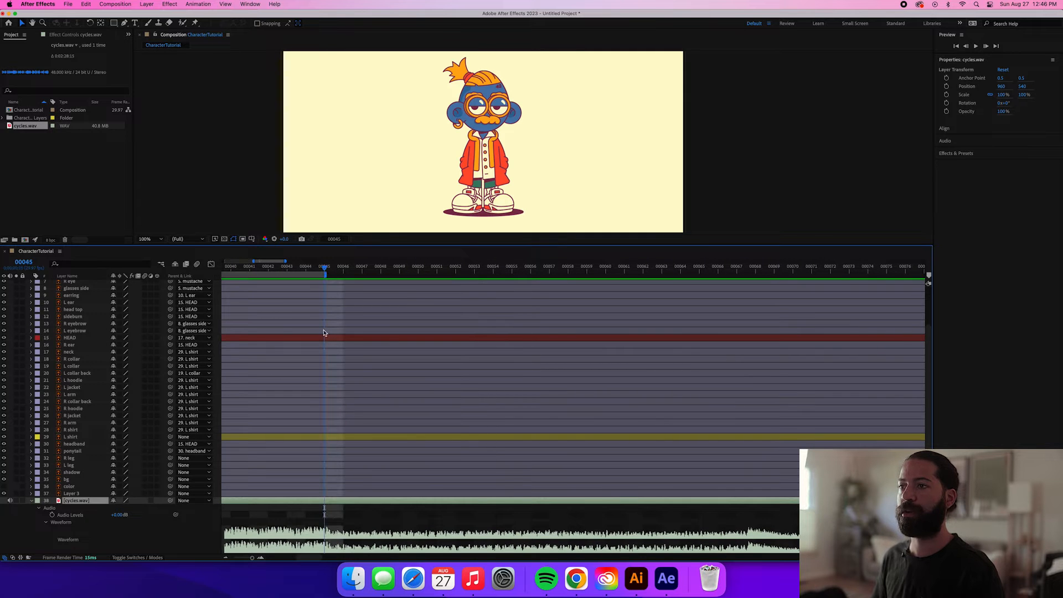
Set the composition's duration to 60 frames.
scroll(324, 333, "down", 10)
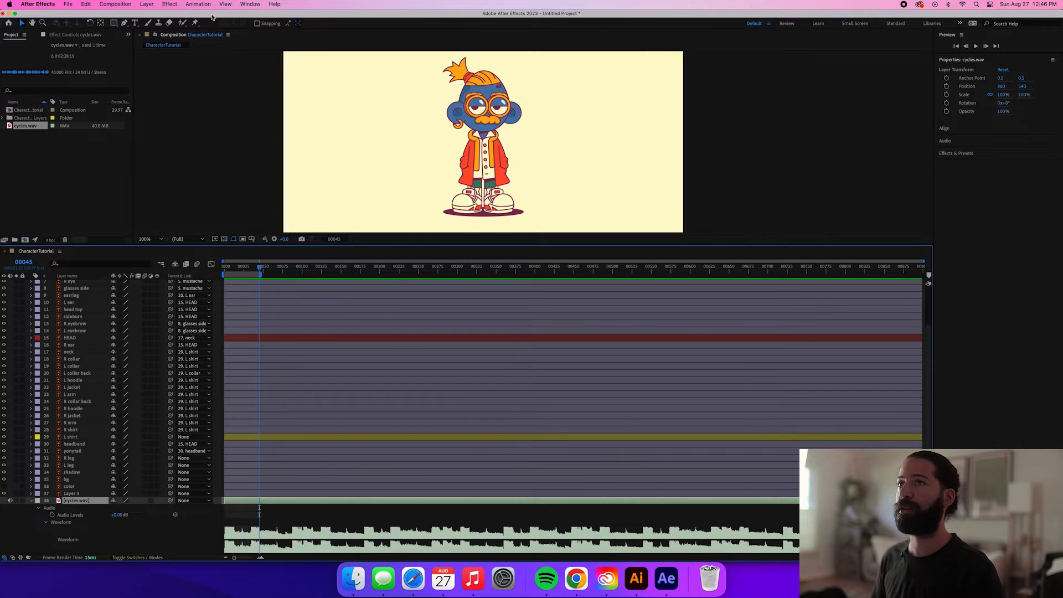
left_click(115, 5)
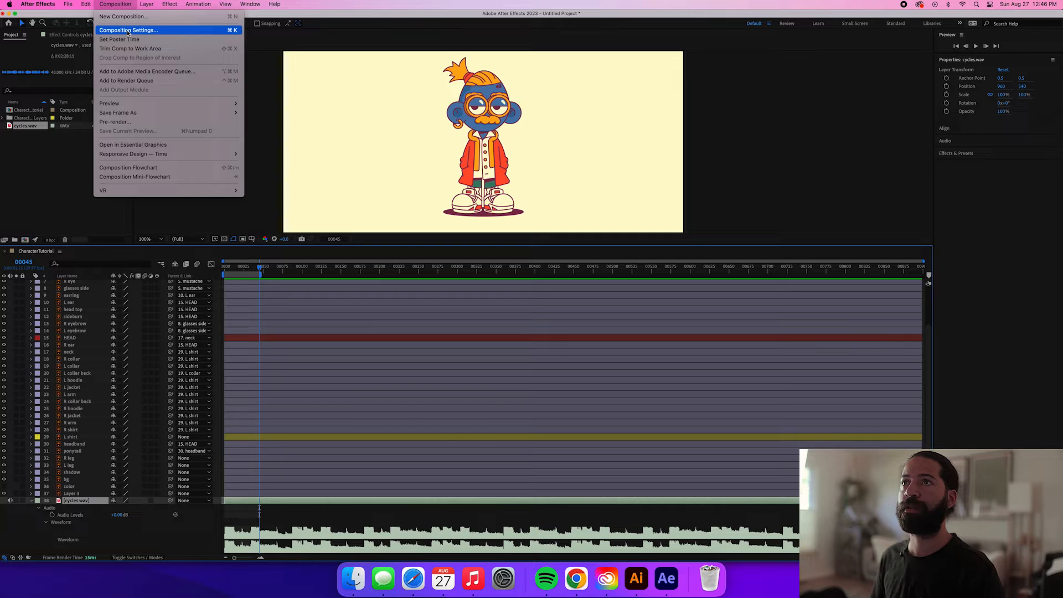
left_click(127, 31)
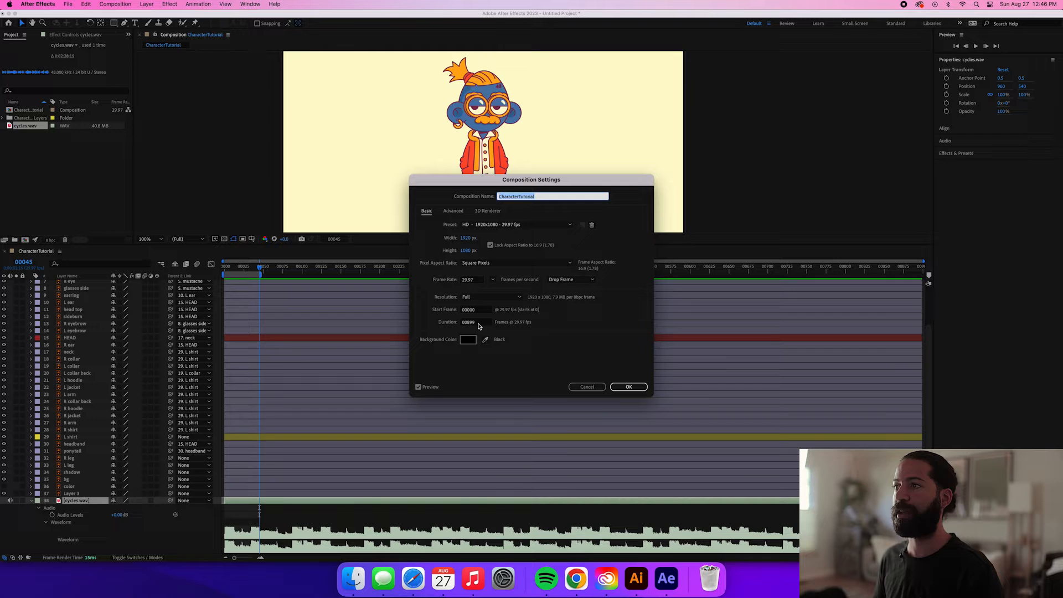
left_click(479, 323)
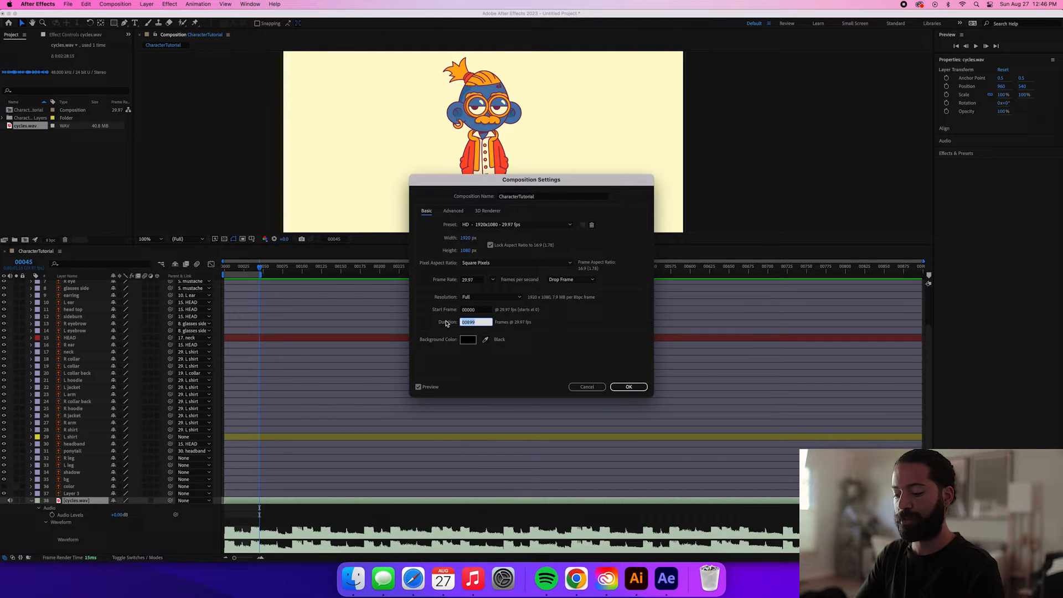
type("60")
key("Return")
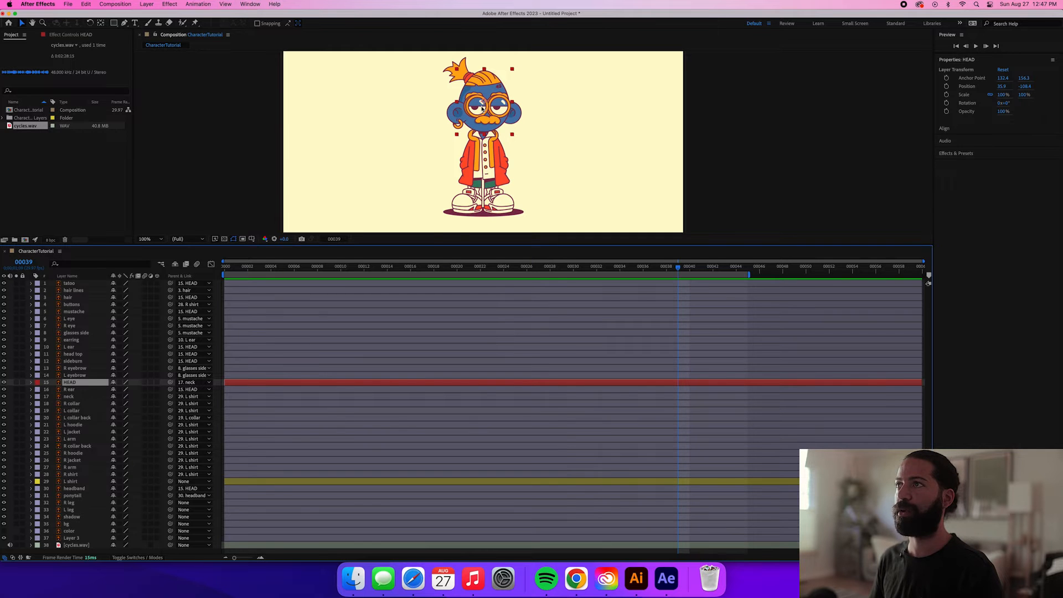
Move the HEAD layer's anchor point down to the base of the head at the neck and test the layer's rotation.
key(".")
left_click_drag(452, 245, 453, 369)
key("y")
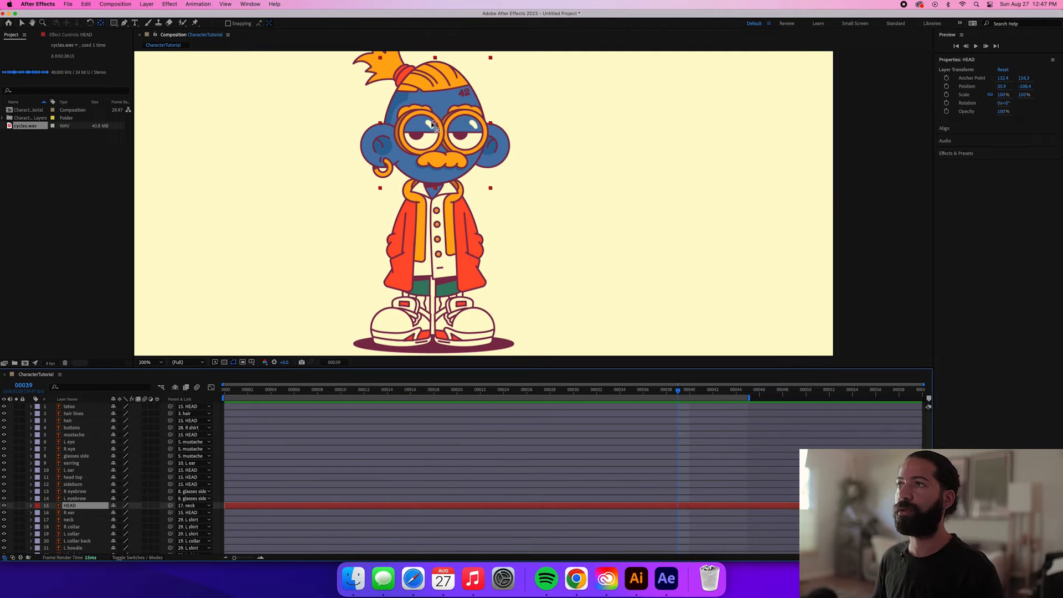
left_click_drag(436, 124, 424, 183)
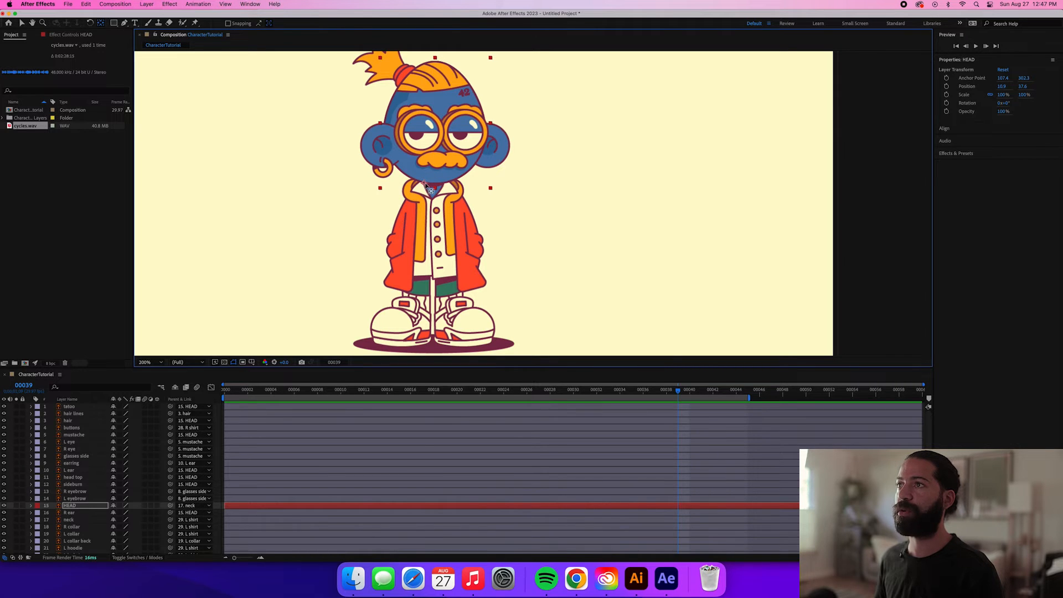
scroll(425, 184, "down", 1)
scroll(492, 187, "up", 1)
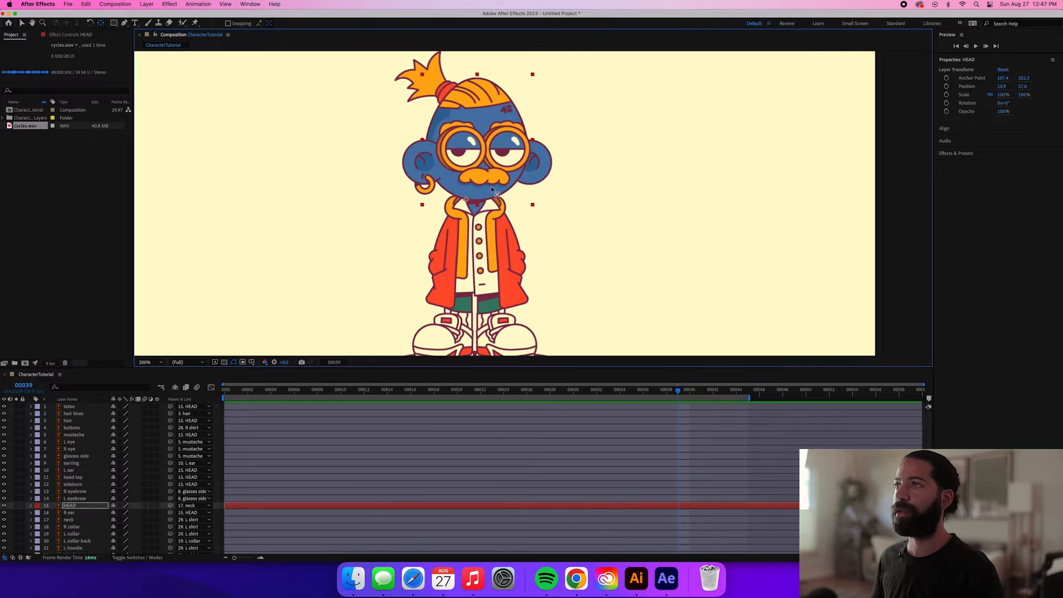
left_click(78, 505)
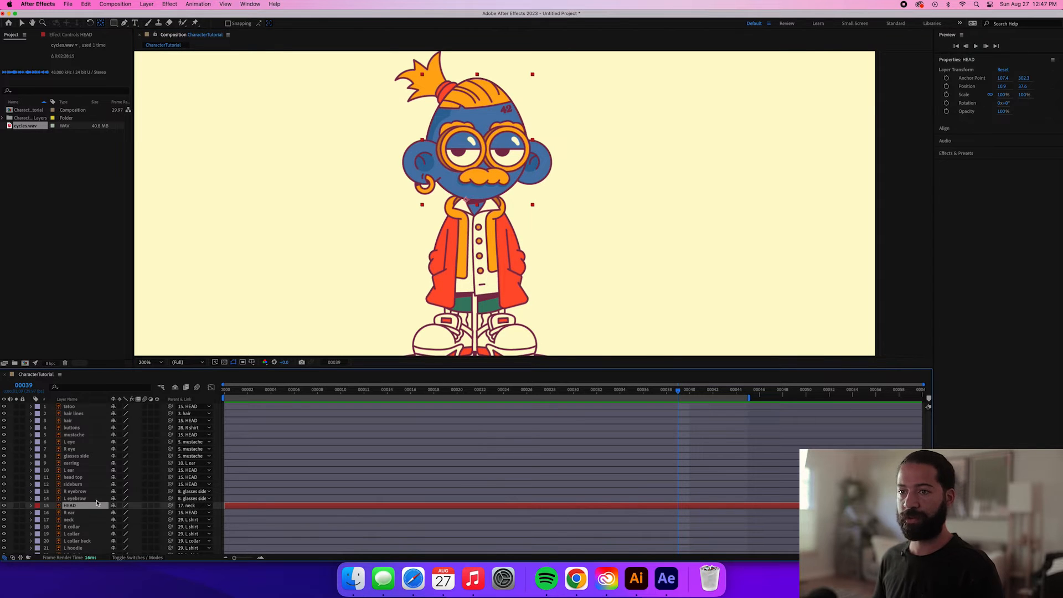
key("r")
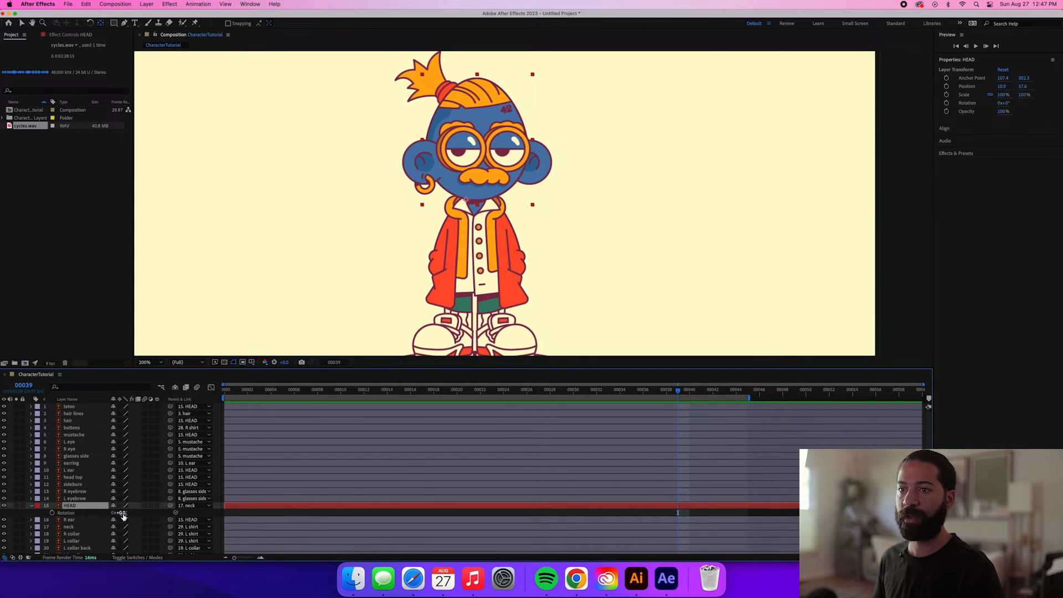
left_click_drag(122, 516, 118, 516)
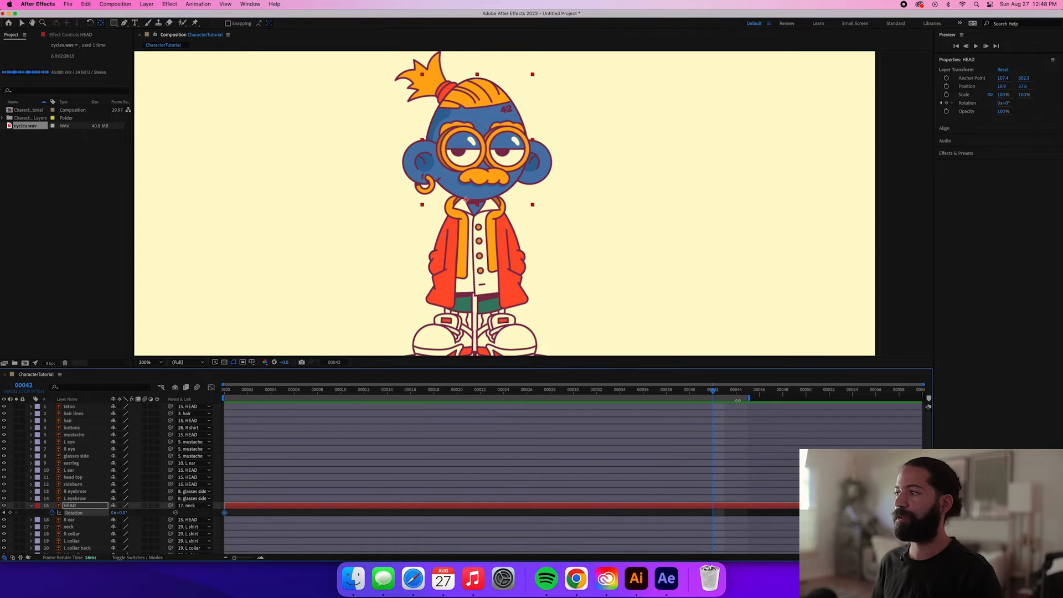
Shorten the work area to end at frame 44 and add HEAD rotation keyframes at frames 0, 11, 22, 33 and 44.
left_click_drag(749, 399, 739, 399)
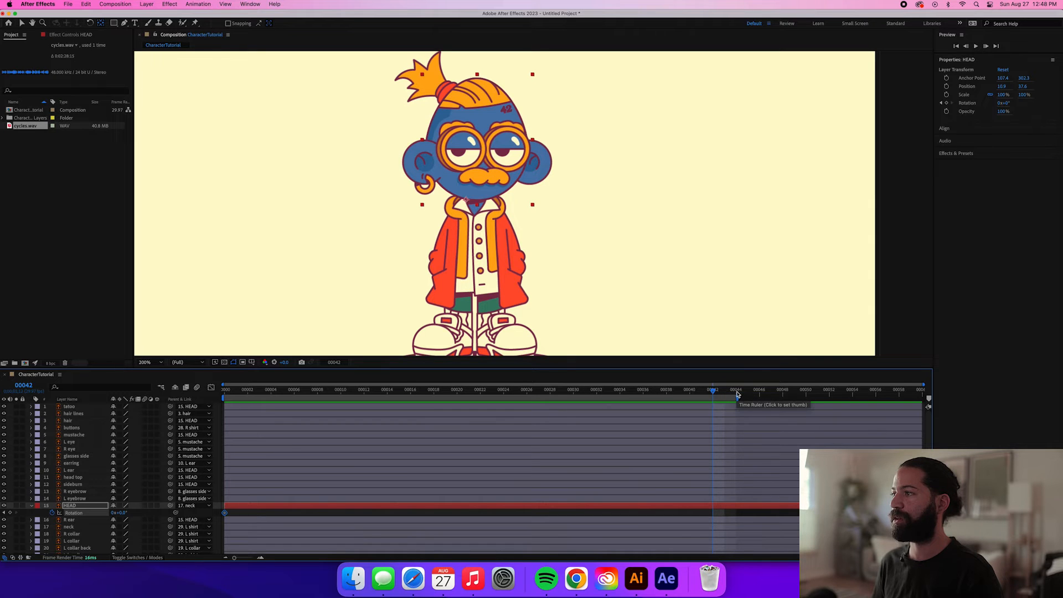
key("super+z")
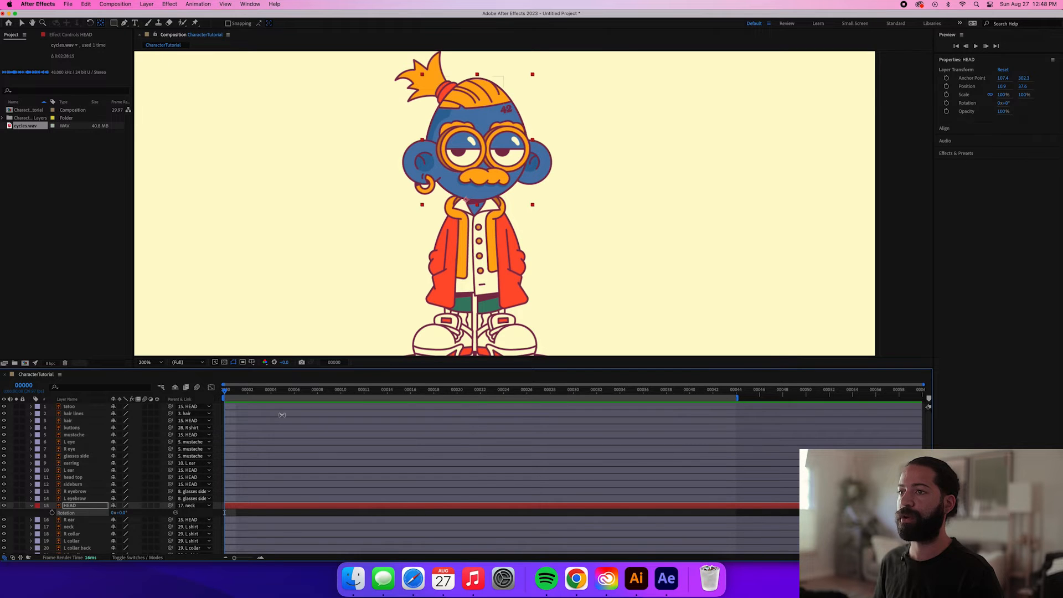
left_click(52, 512)
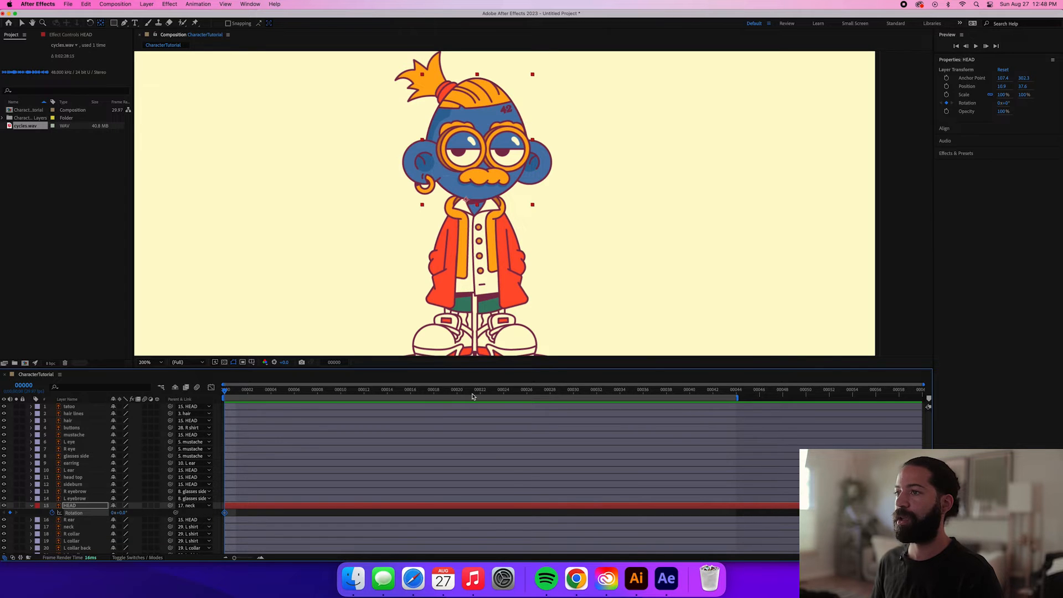
left_click(352, 392)
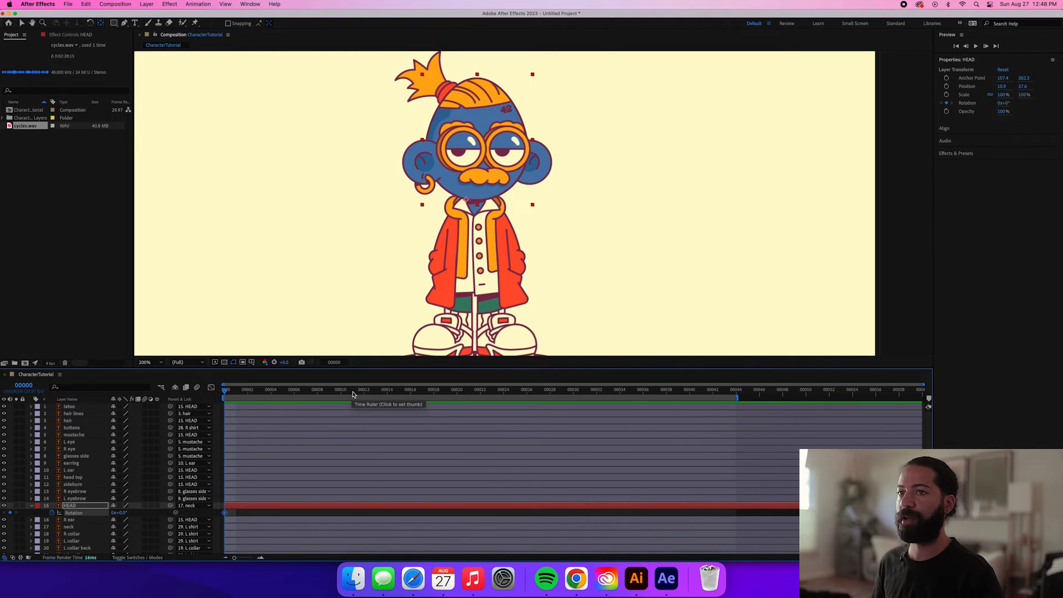
left_click(9, 512)
left_click(480, 391)
left_click(9, 513)
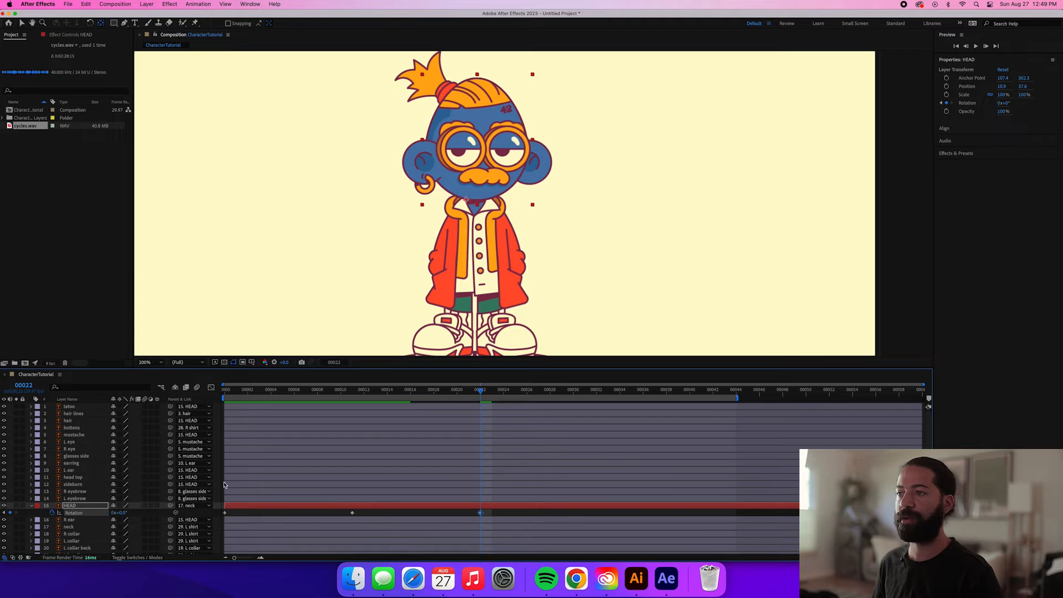
left_click(610, 394)
left_click(10, 513)
left_click(736, 394)
left_click(11, 513)
Set the HEAD layer's rotation keyframes at frames 0, 22 and 44 together to 7°.
left_click(225, 394)
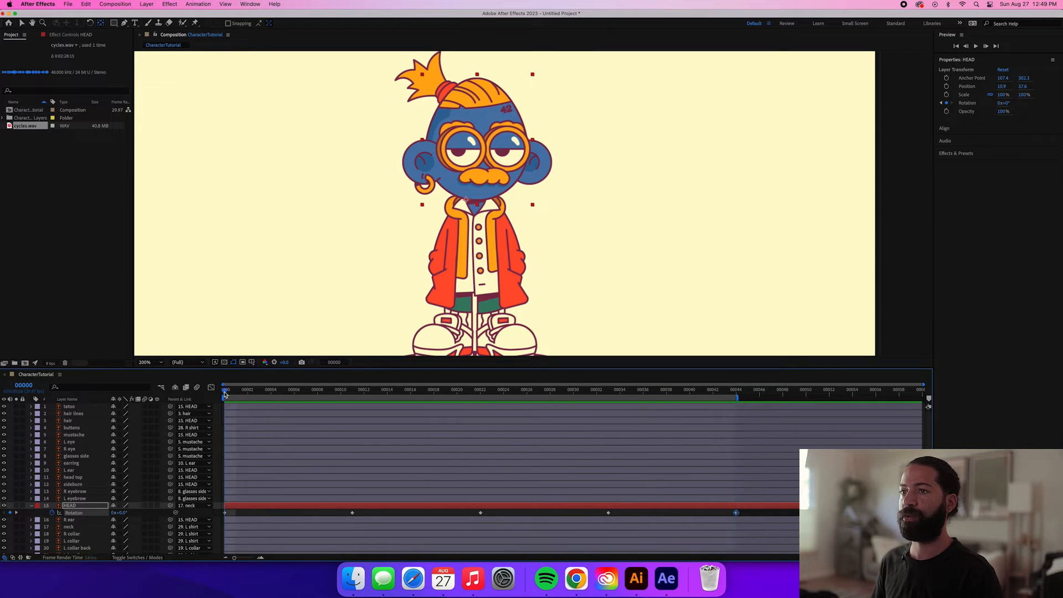
left_click(225, 513)
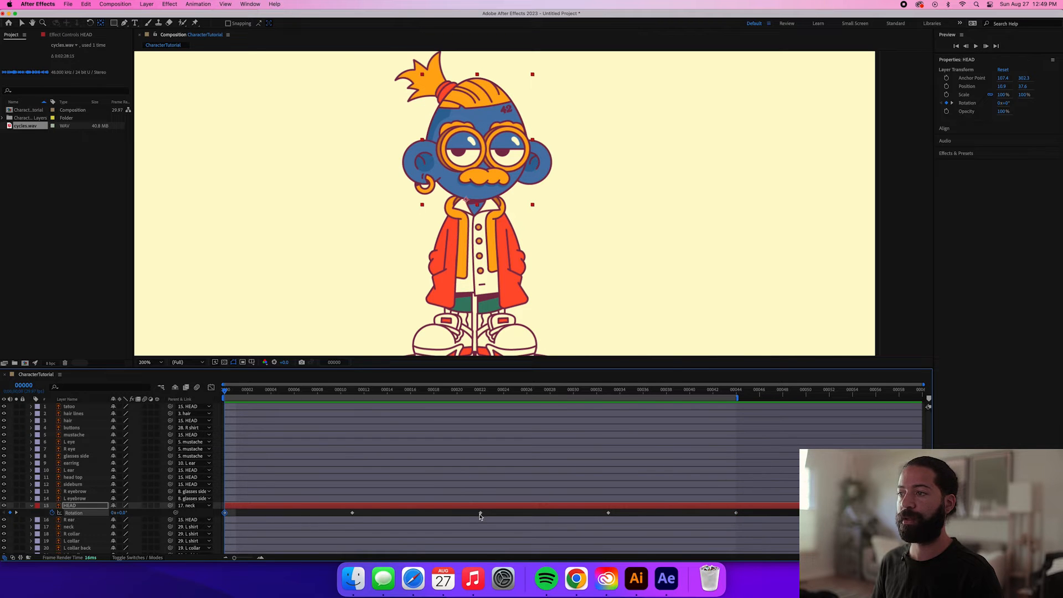
left_click(480, 513, "shift")
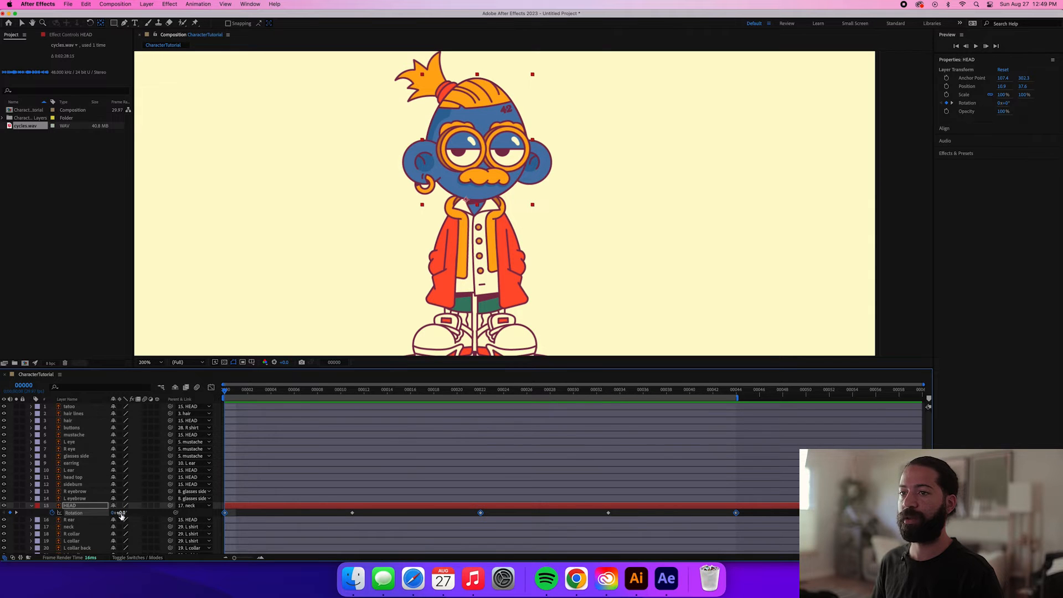
scroll(121, 515, "down", 1)
left_click_drag(122, 506, 125, 505)
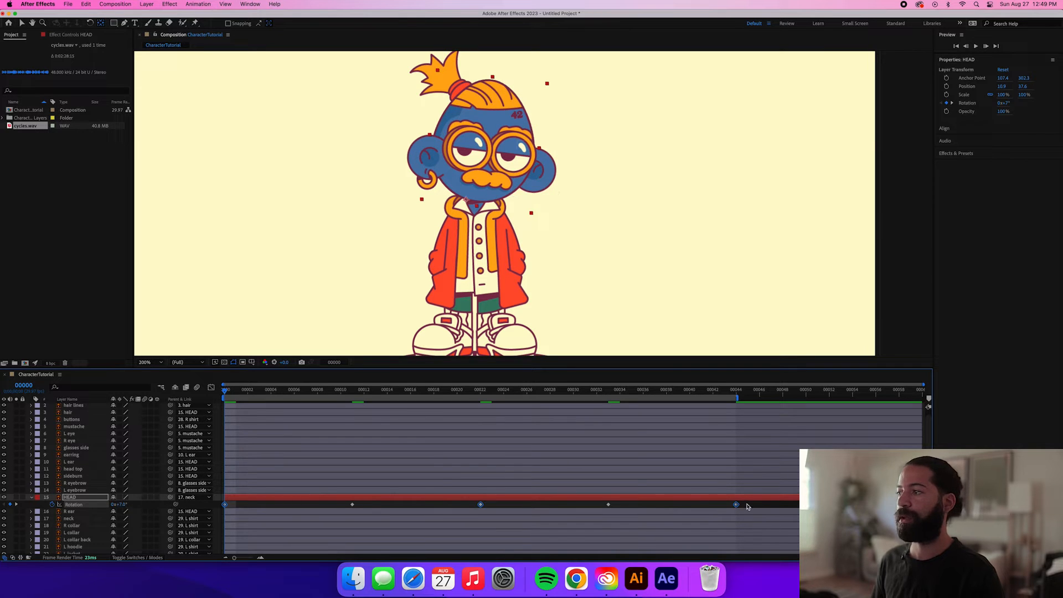
Apply Easy Ease to all of the HEAD layer's rotation keyframes and play back the head motion.
left_click_drag(749, 504, 219, 517)
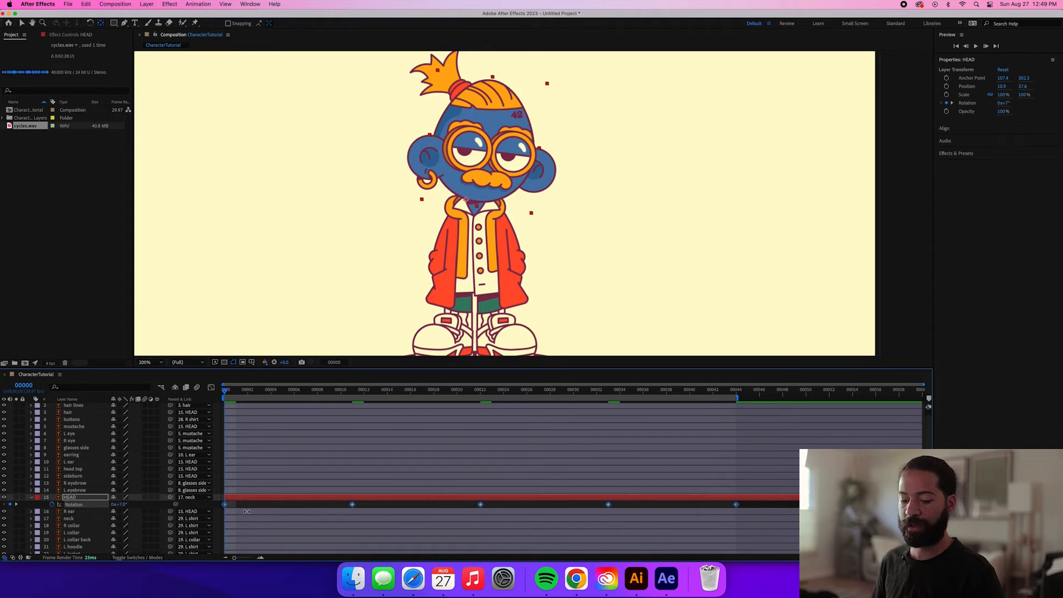
left_click(147, 4)
left_click(349, 18)
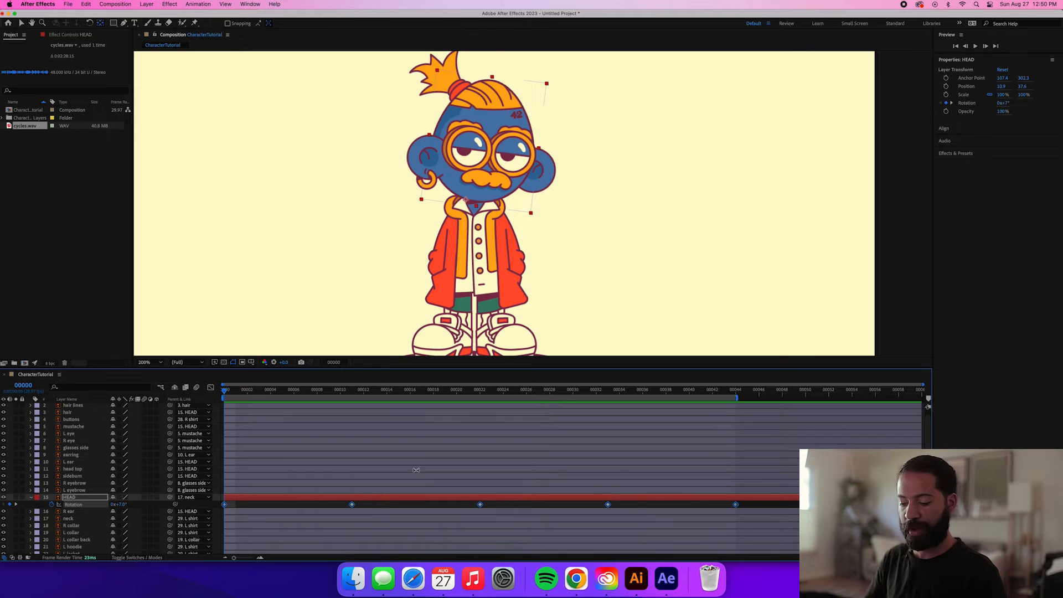
key("F9")
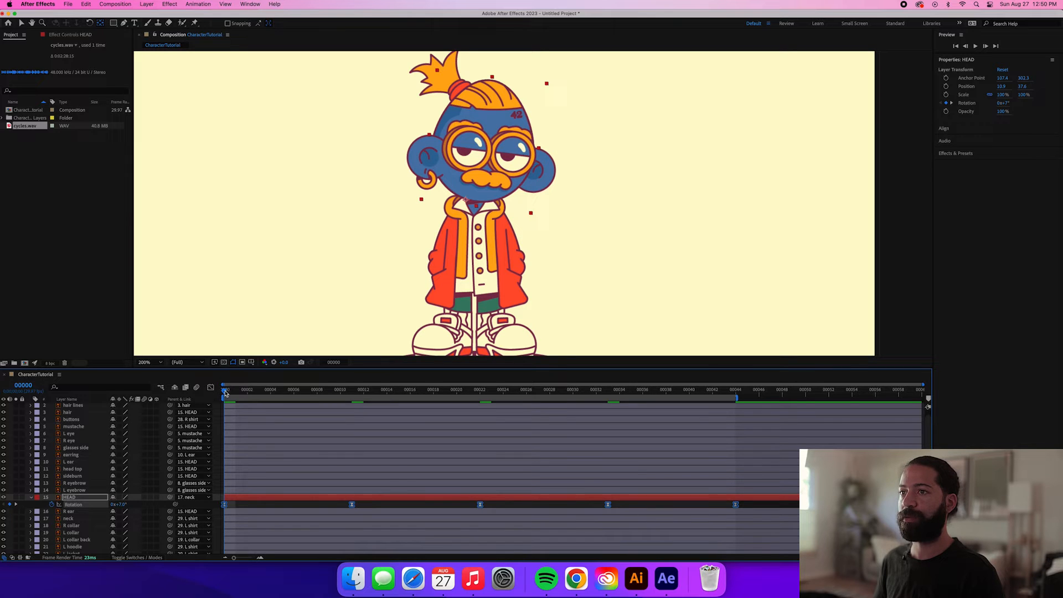
key("space")
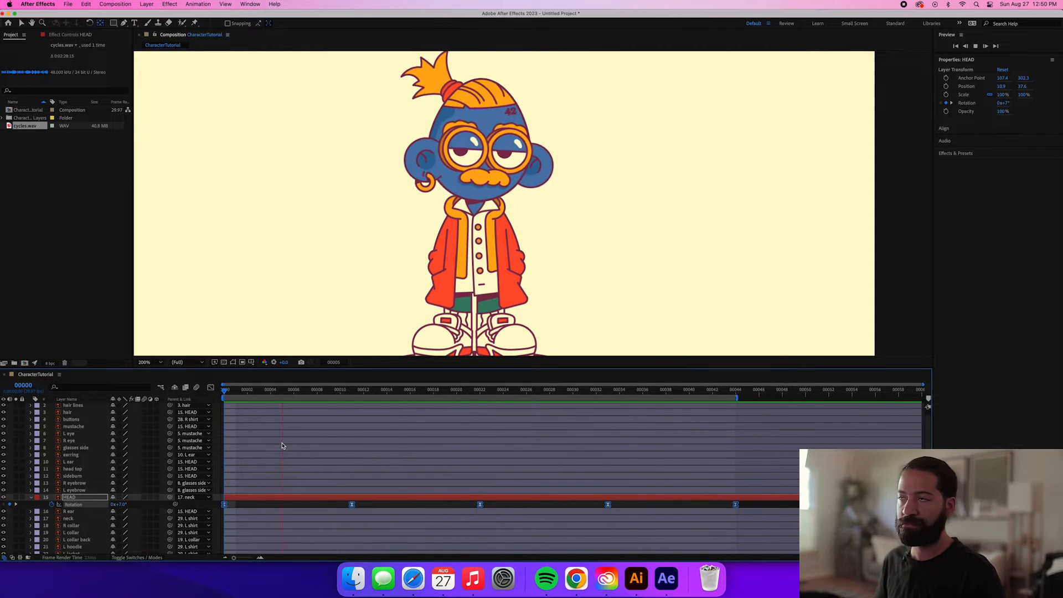
key("space")
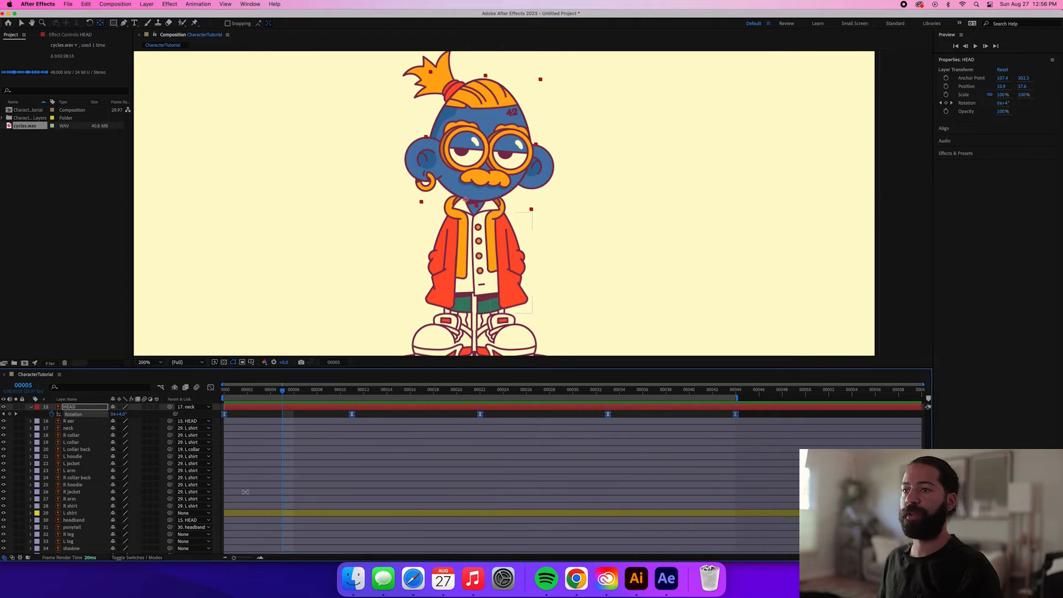
Move the L shirt layer's anchor point to the shirt's lower-left corner and test a body tilt, undoing the test rotation.
scroll(88, 500, "down", 1)
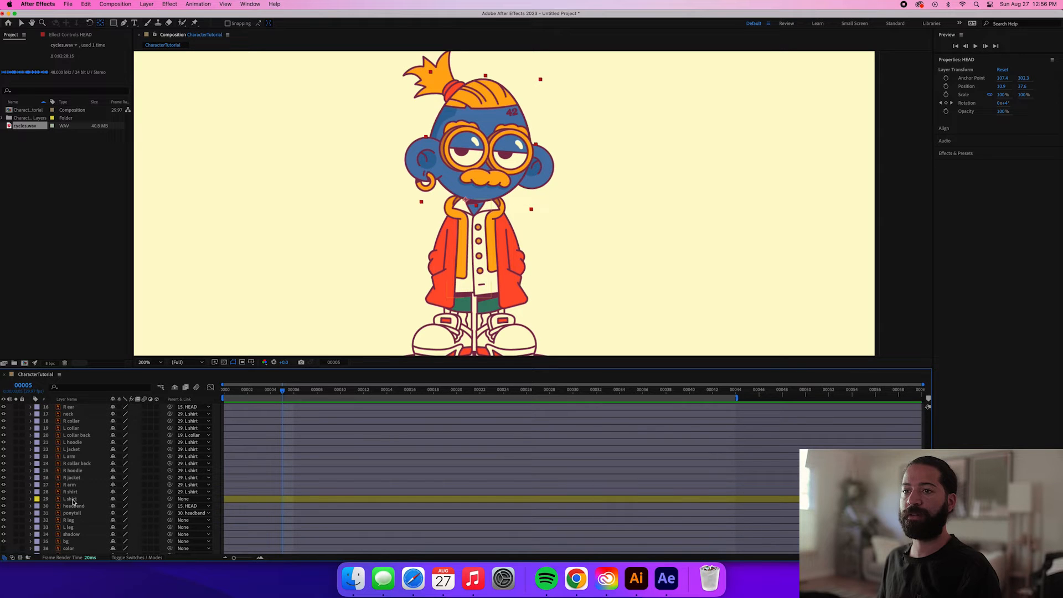
left_click(73, 500)
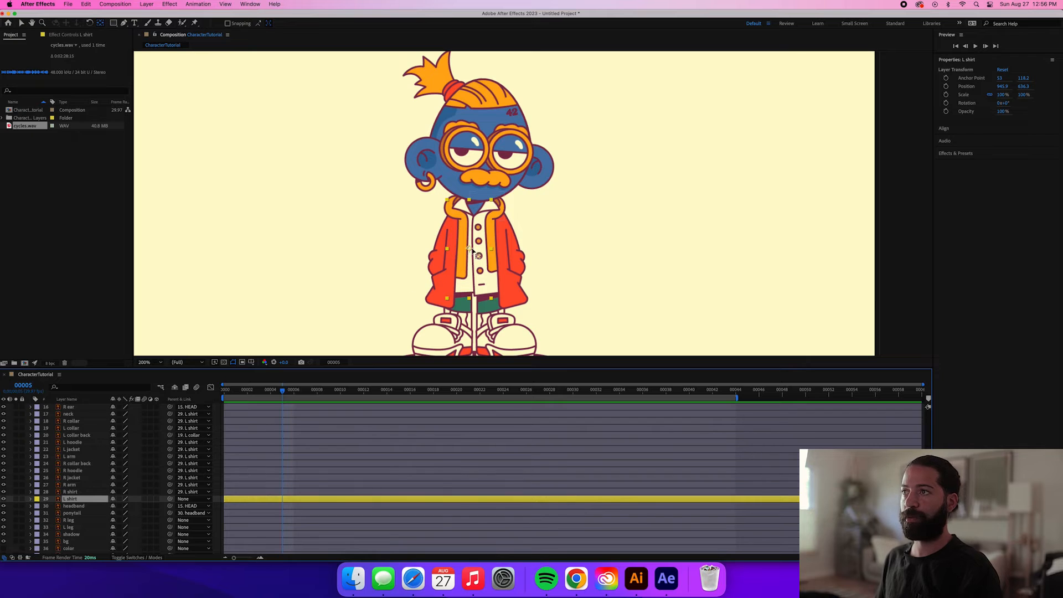
left_click_drag(470, 252, 448, 294)
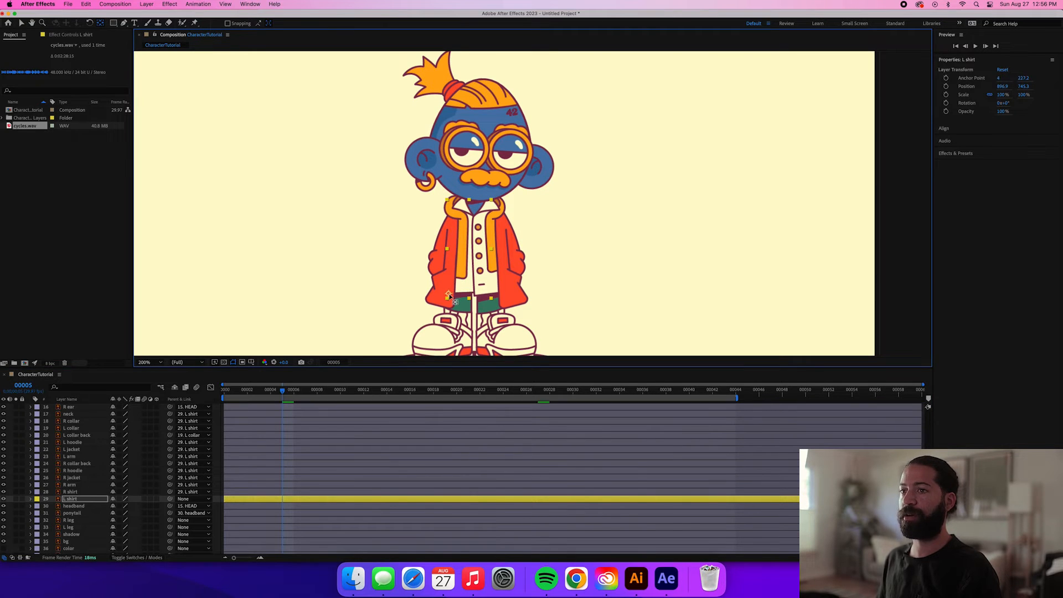
key("r")
left_click_drag(121, 507, 121, 506)
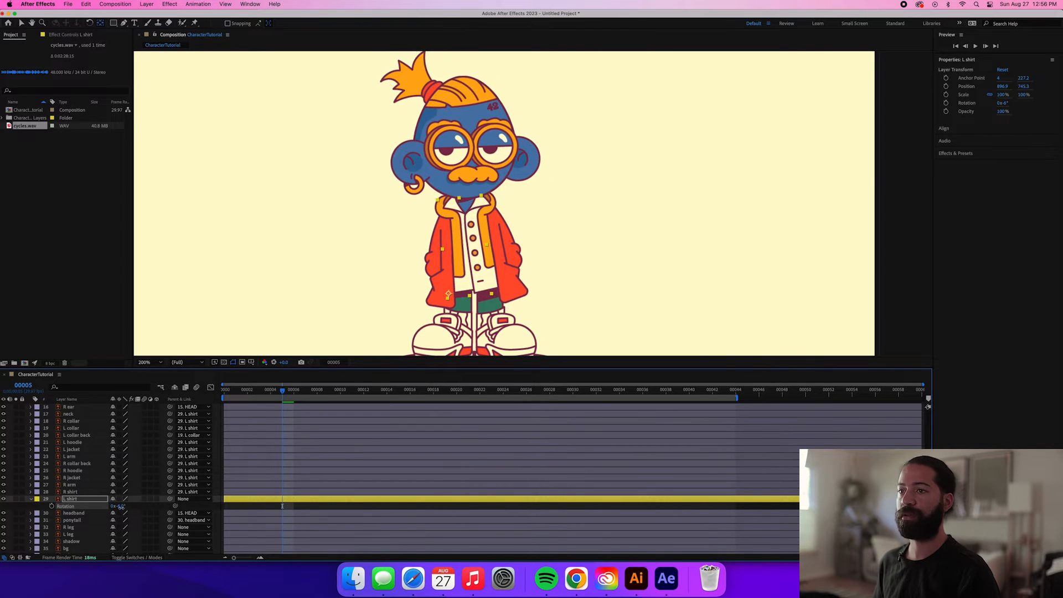
key("super+z")
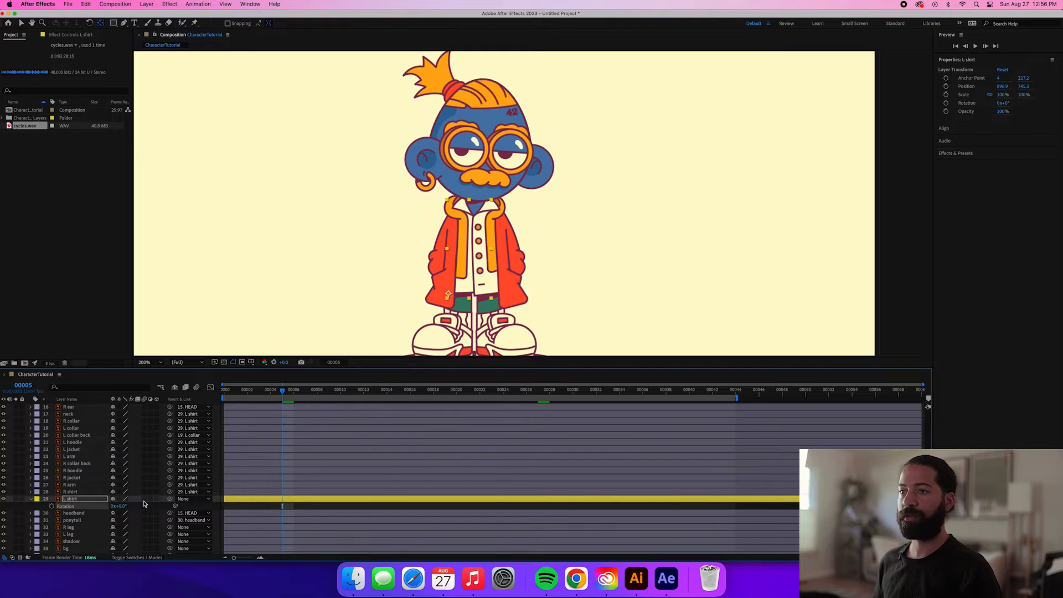
Add L shirt rotation keyframes at frames 0, 11 and 22, and set the rotation to 4° at frame 22.
key("Home")
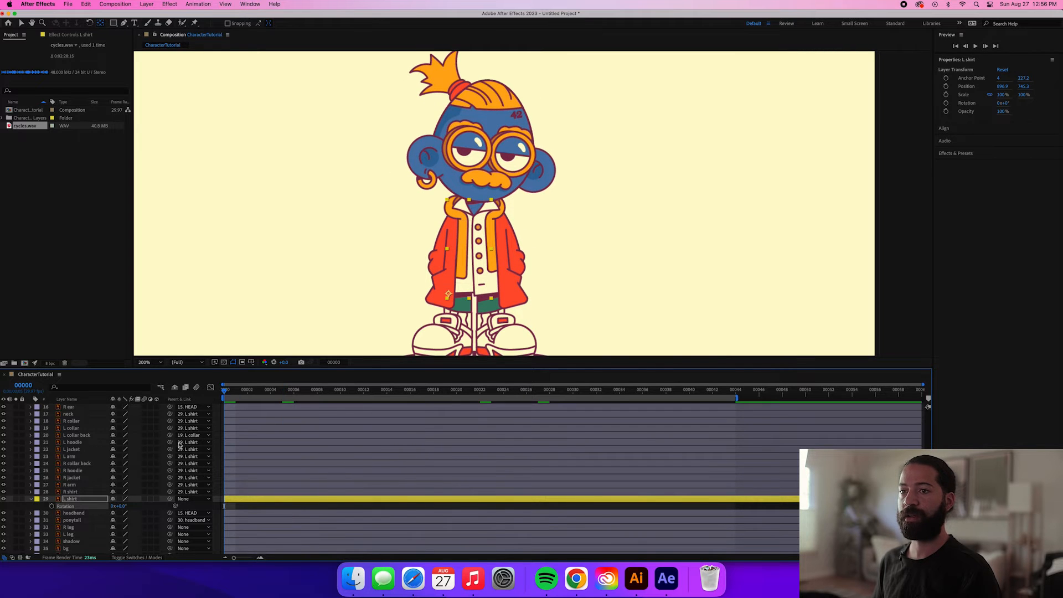
left_click(51, 506)
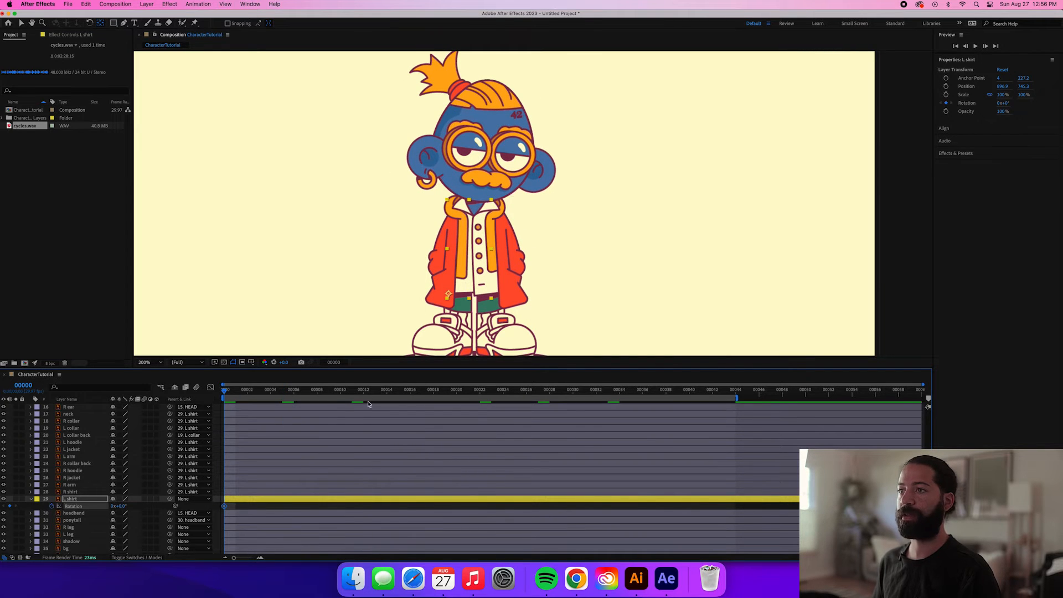
left_click(351, 393)
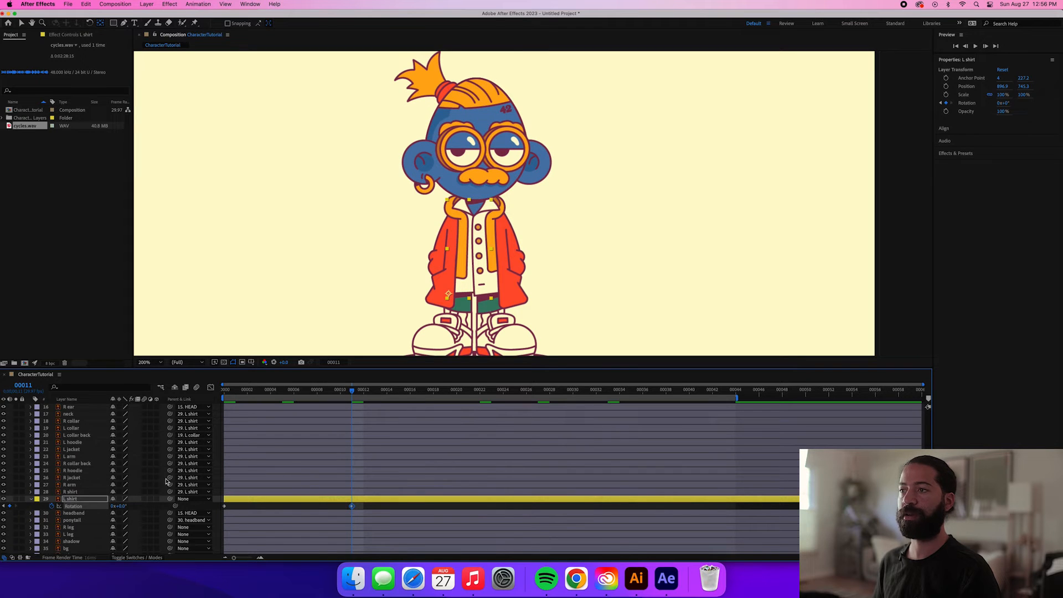
left_click(9, 505)
scroll(15, 508, "down", 1)
left_click(480, 393)
left_click(8, 498)
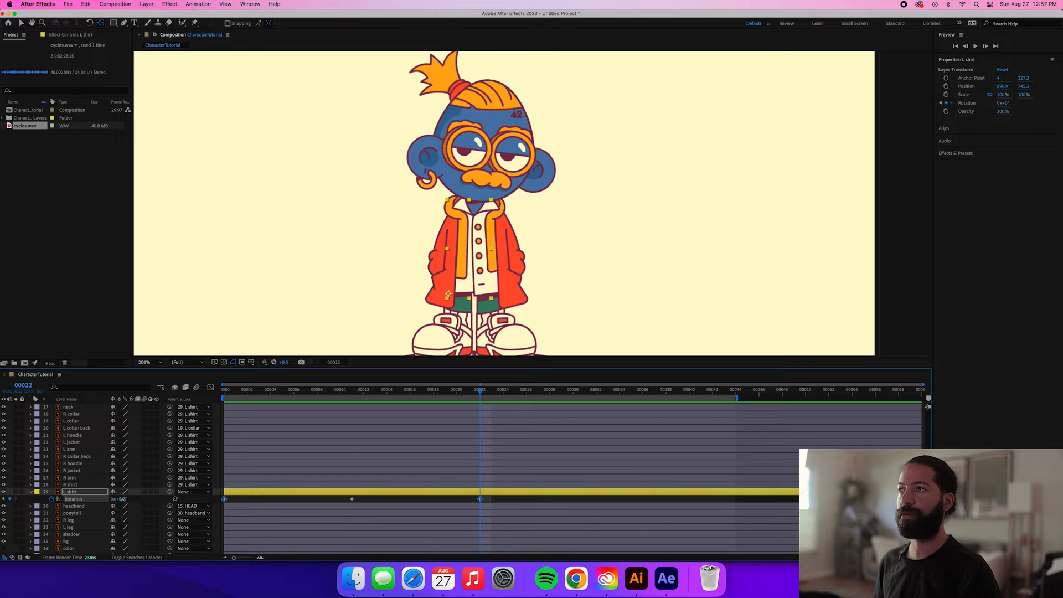
left_click_drag(122, 498, 124, 499)
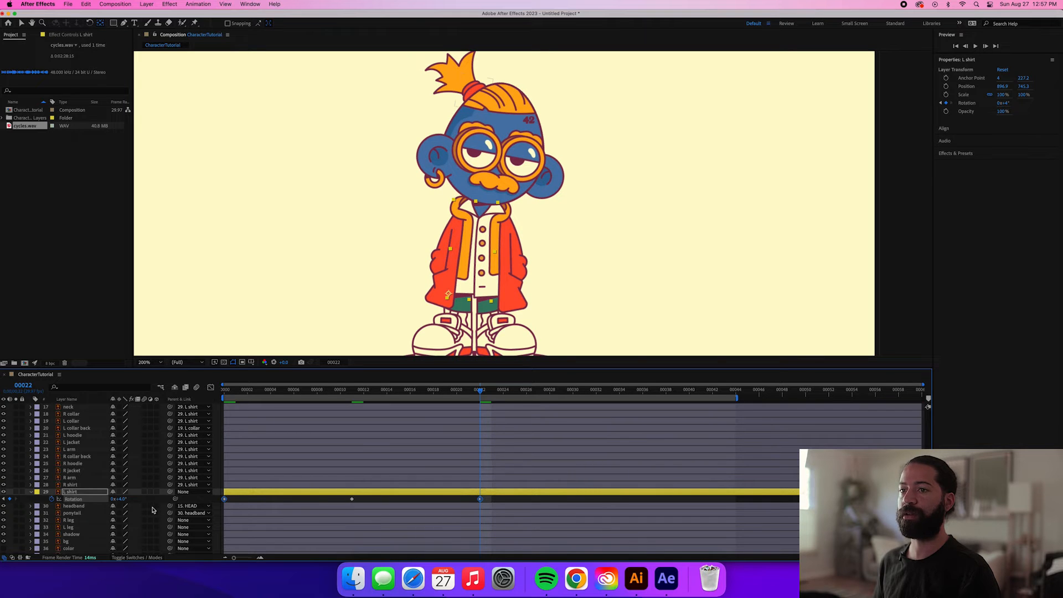
Set the L shirt layer's rotation to 3° at frames 0 and 22 and apply Easy Ease to its three rotation keyframes.
left_click(123, 500)
type("3")
key("Return")
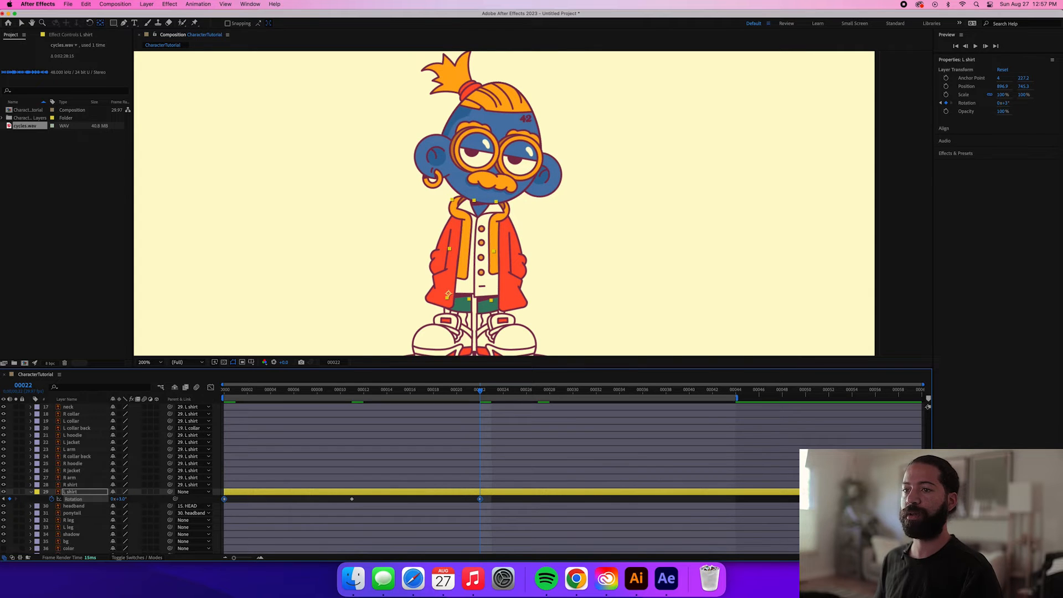
left_click_drag(488, 497, 222, 508)
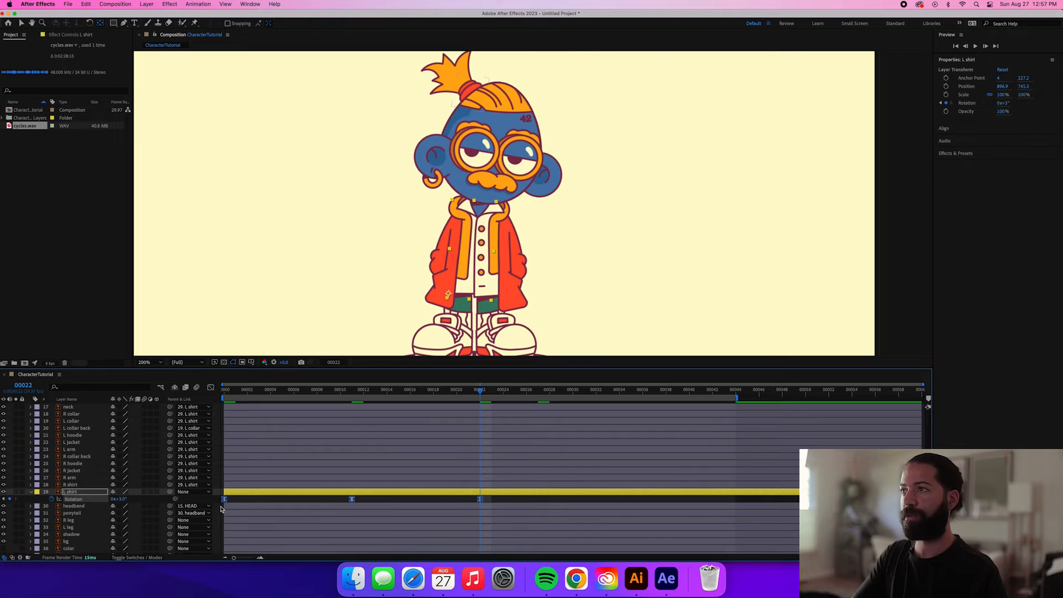
key("F9")
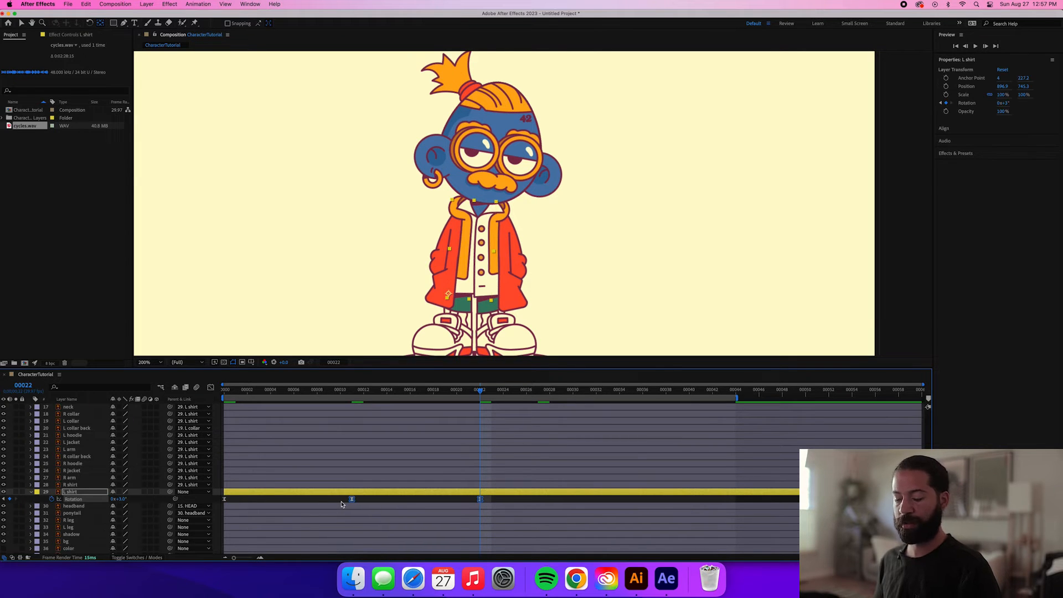
Paste the L shirt layer's frame 11 and 22 rotation keyframes at frame 33 and play back the body sway from the start.
left_click(607, 392)
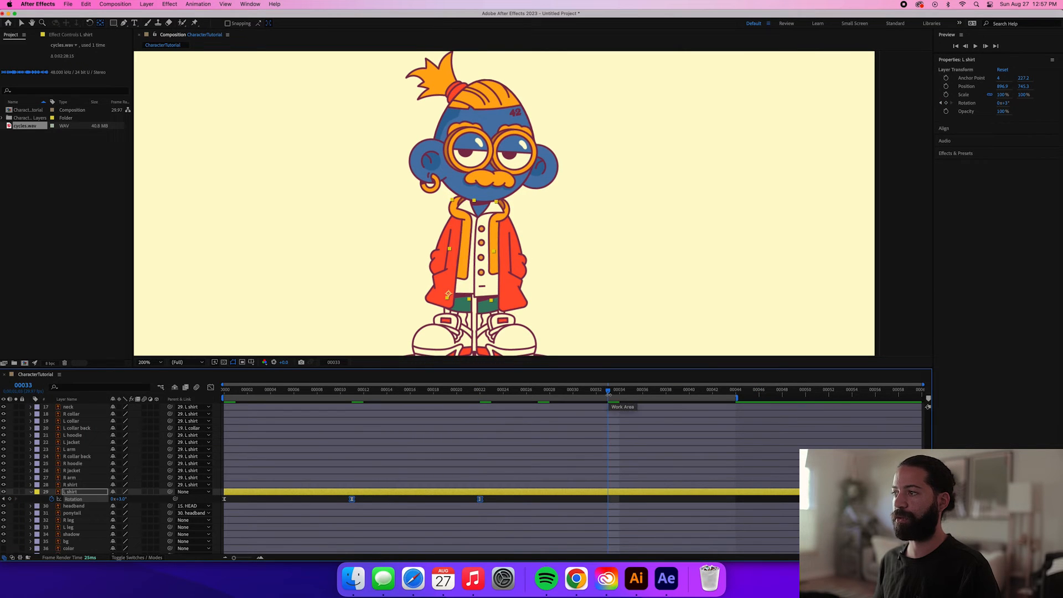
key("super+v")
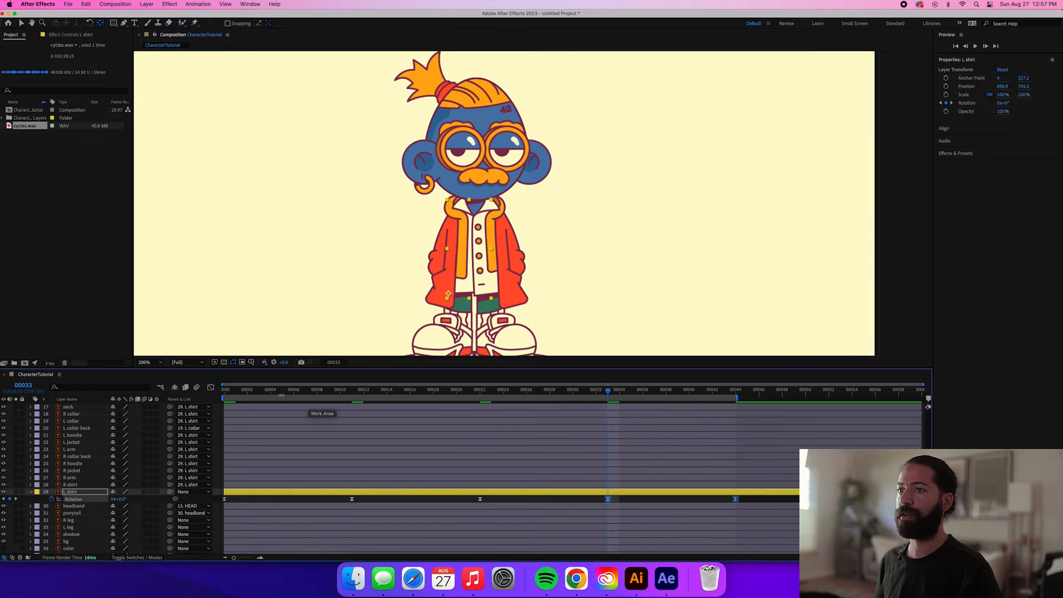
left_click(225, 392)
key("space")
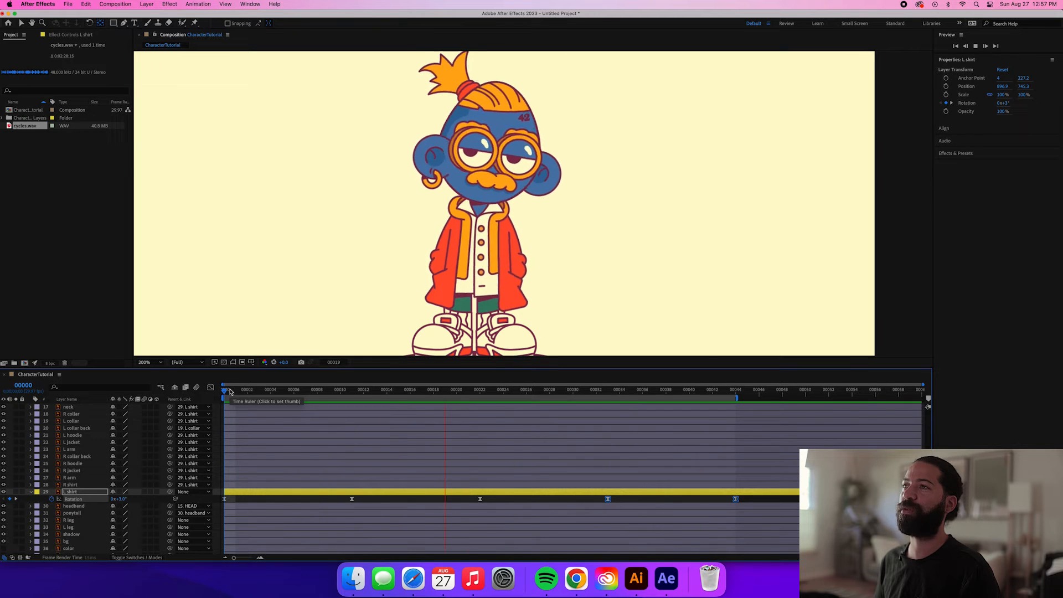
key("space")
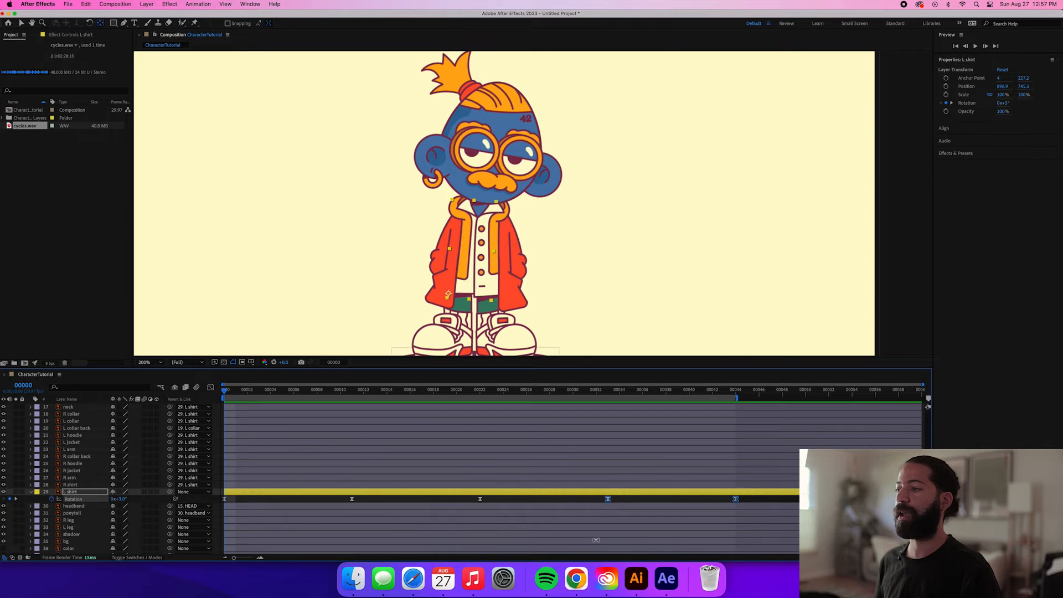
Copy the expression loopIn() + loopOut() - value; from LoopExpression.ai in Illustrator and switch back to After Effects.
left_click(637, 578)
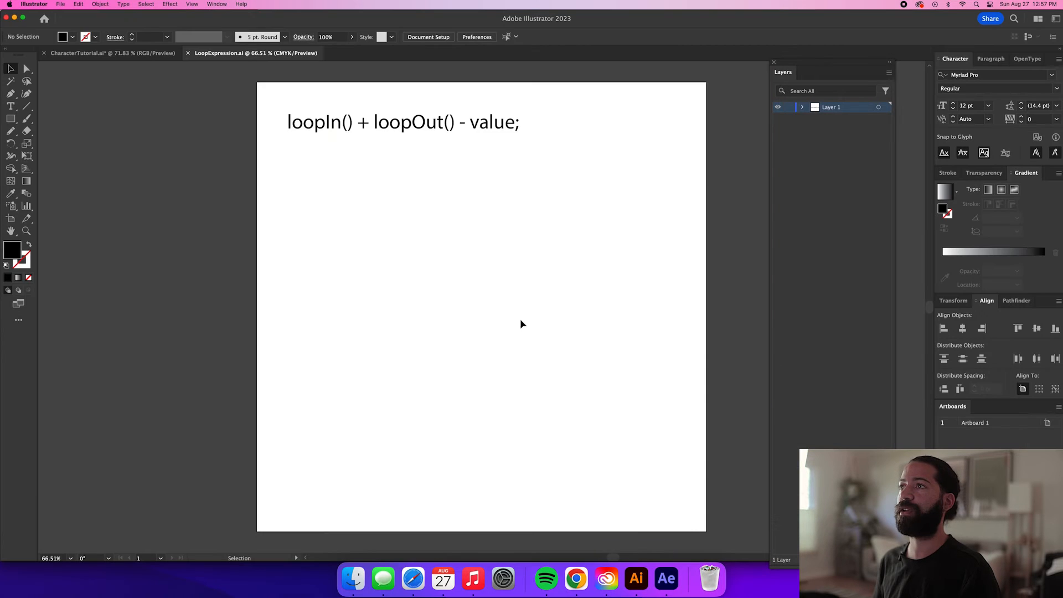
double_click(431, 126)
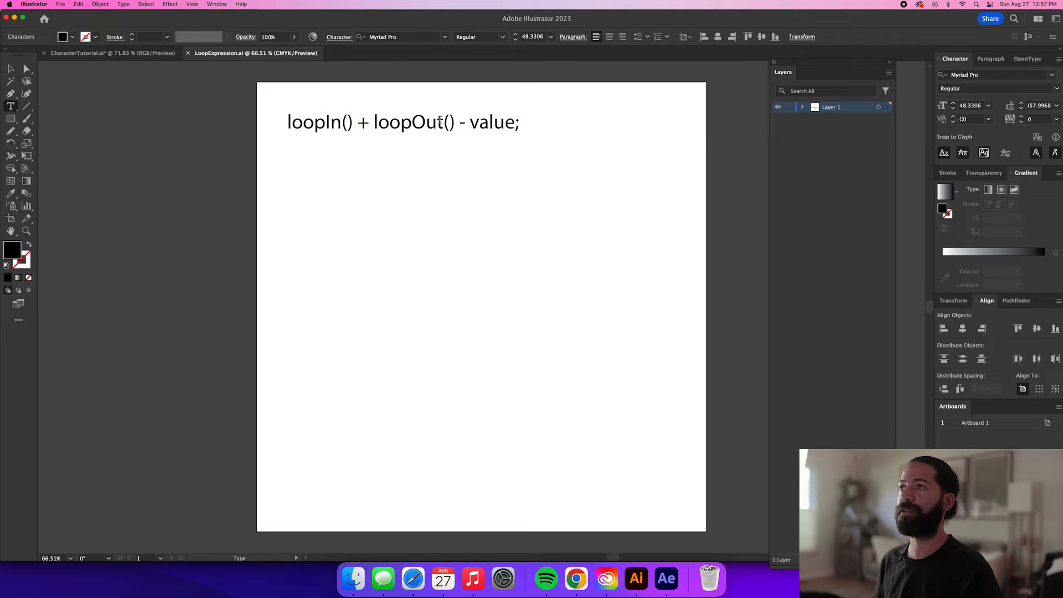
left_click_drag(527, 125, 275, 120)
key("super+c")
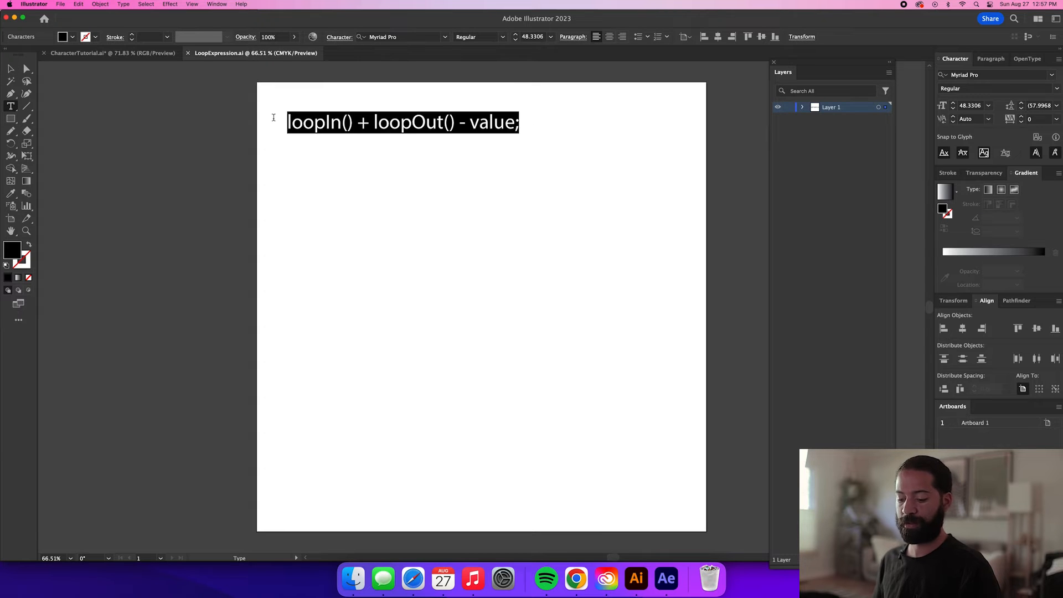
left_click(665, 578)
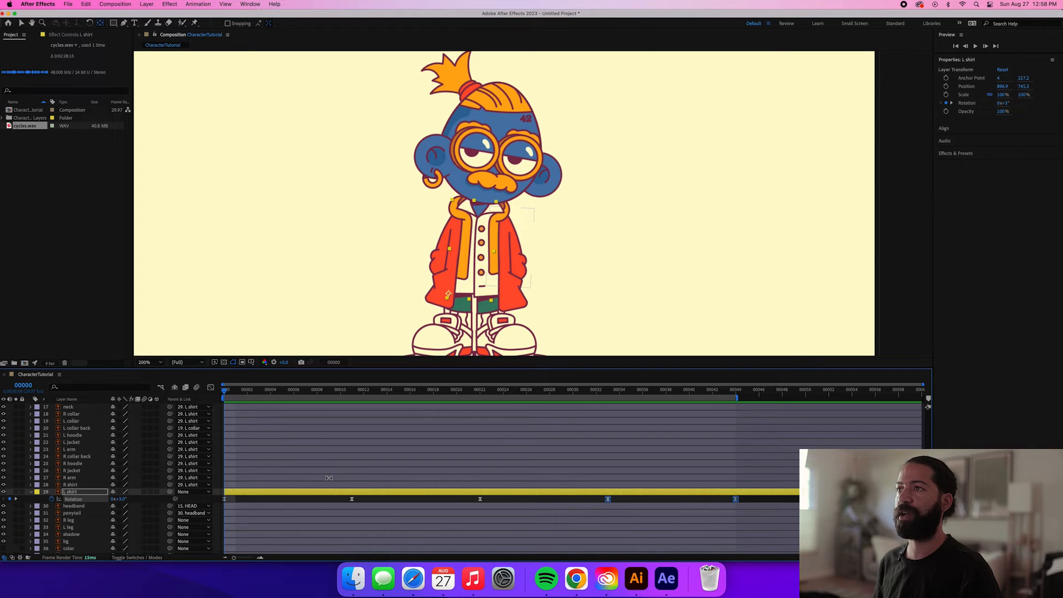
Add the copied expression loopIn() + loopOut() - value; to the L shirt layer's rotation.
scroll(334, 472, "down", 2)
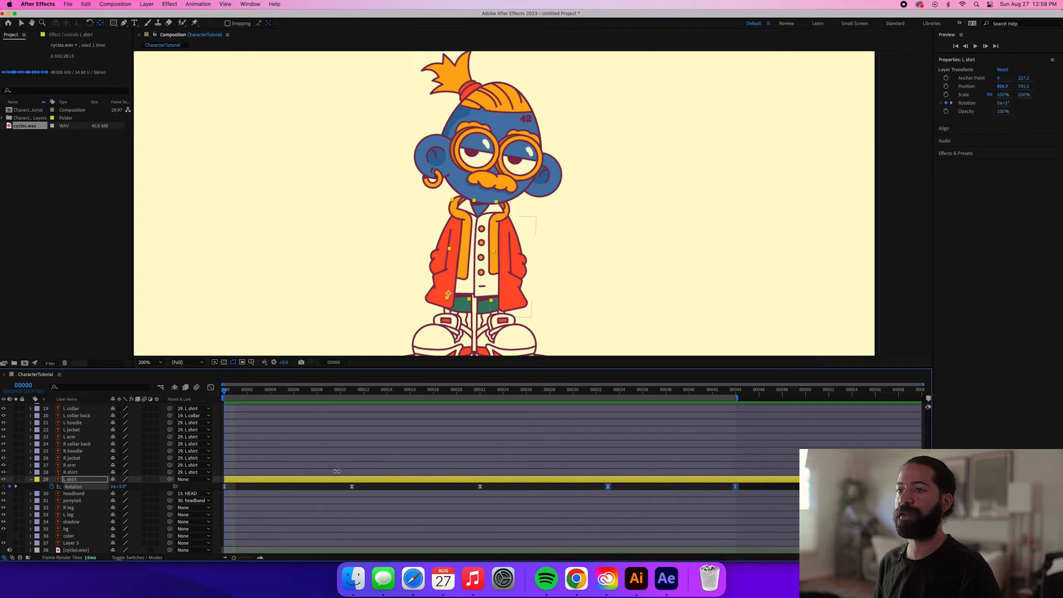
left_click(52, 488, "alt")
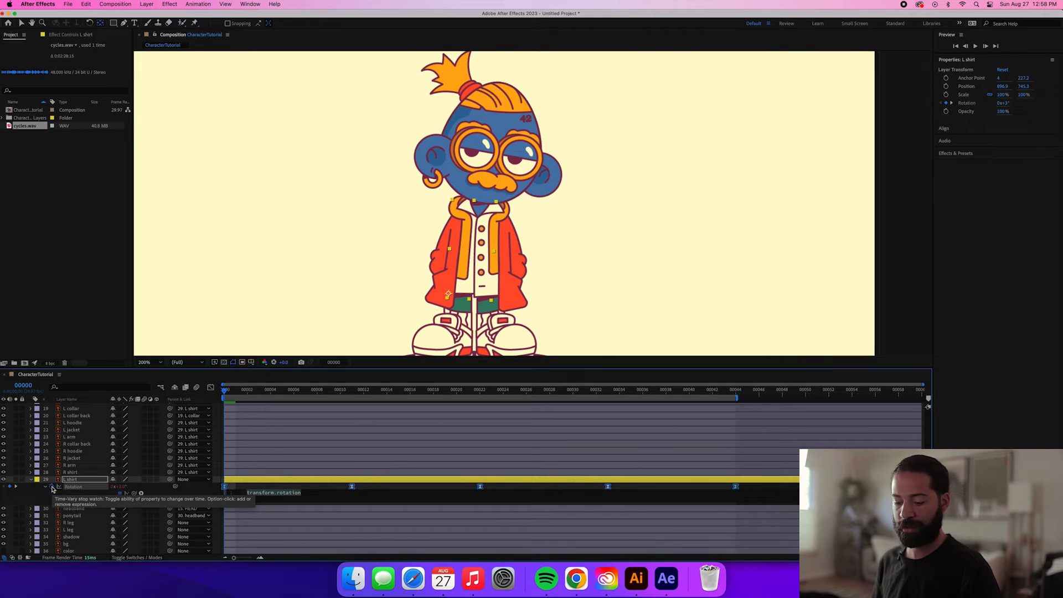
key("super+v")
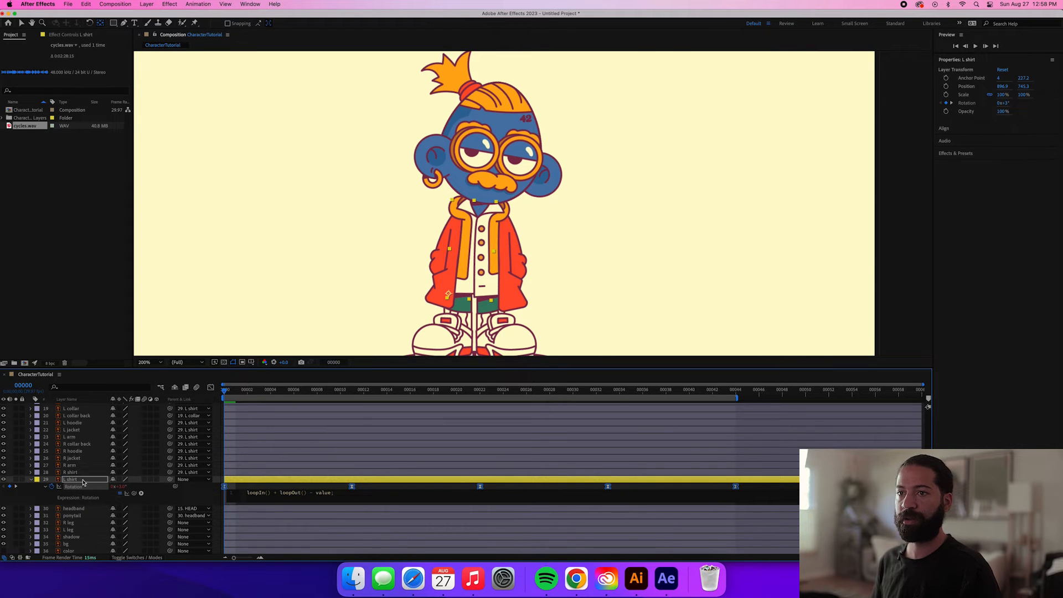
left_click(83, 480)
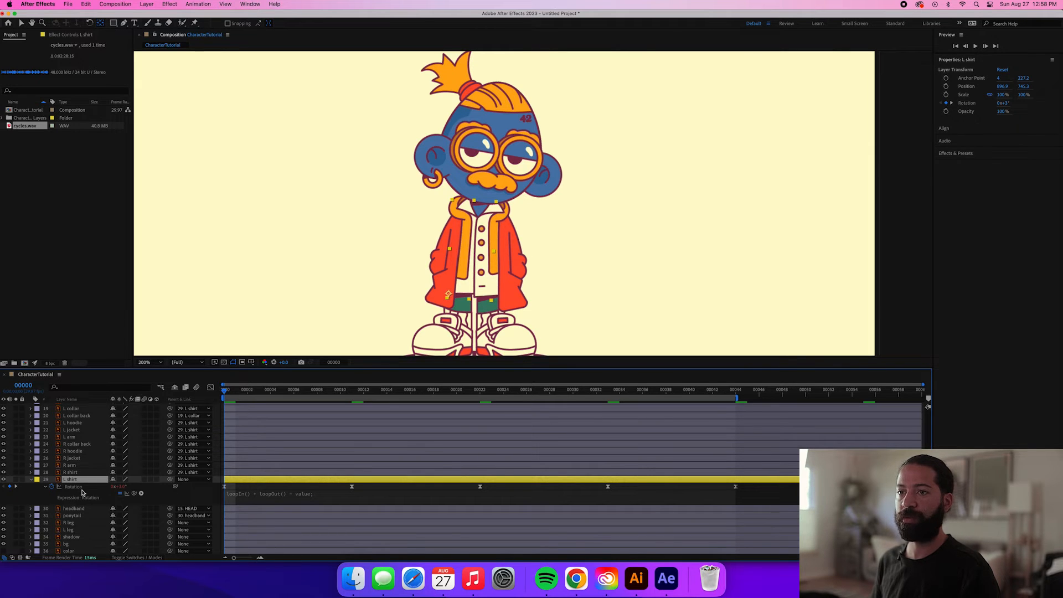
Shift all of the L shirt layer's rotation keyframes about 3 frames earlier and play back the offset motion.
left_click(77, 487)
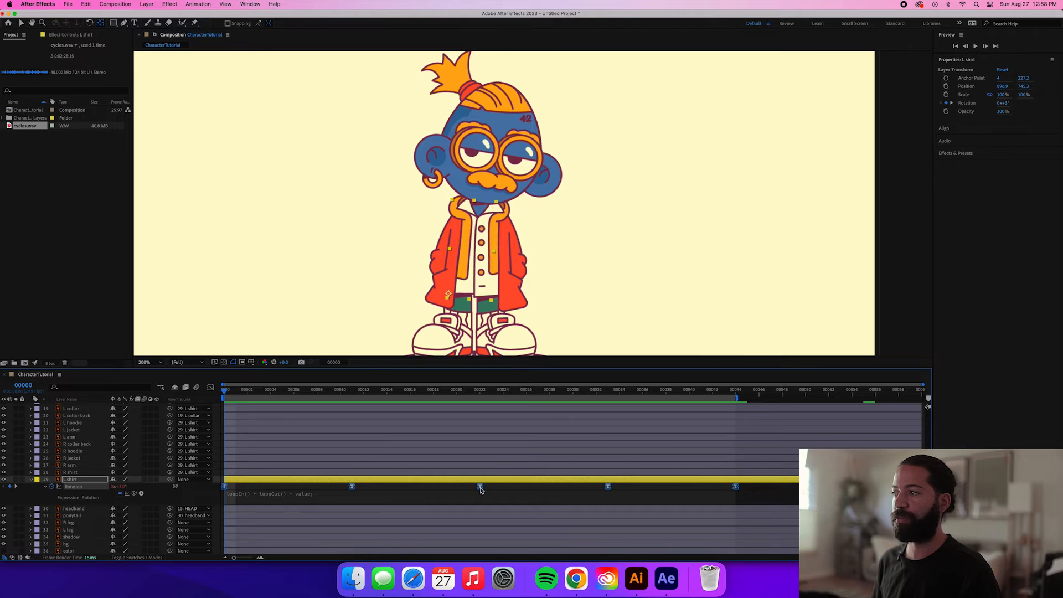
left_click_drag(479, 489, 449, 492)
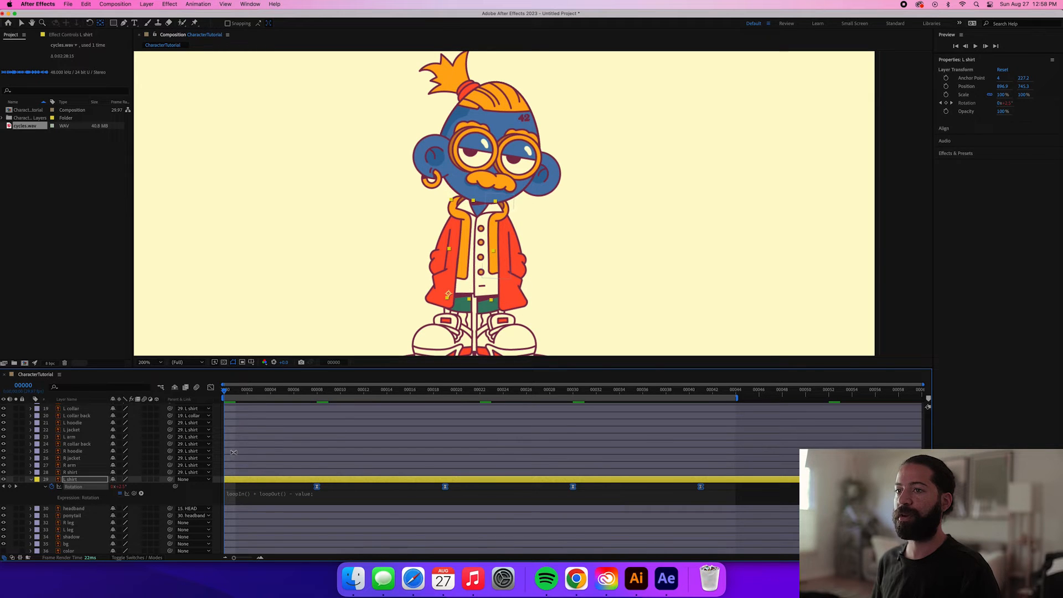
key("space")
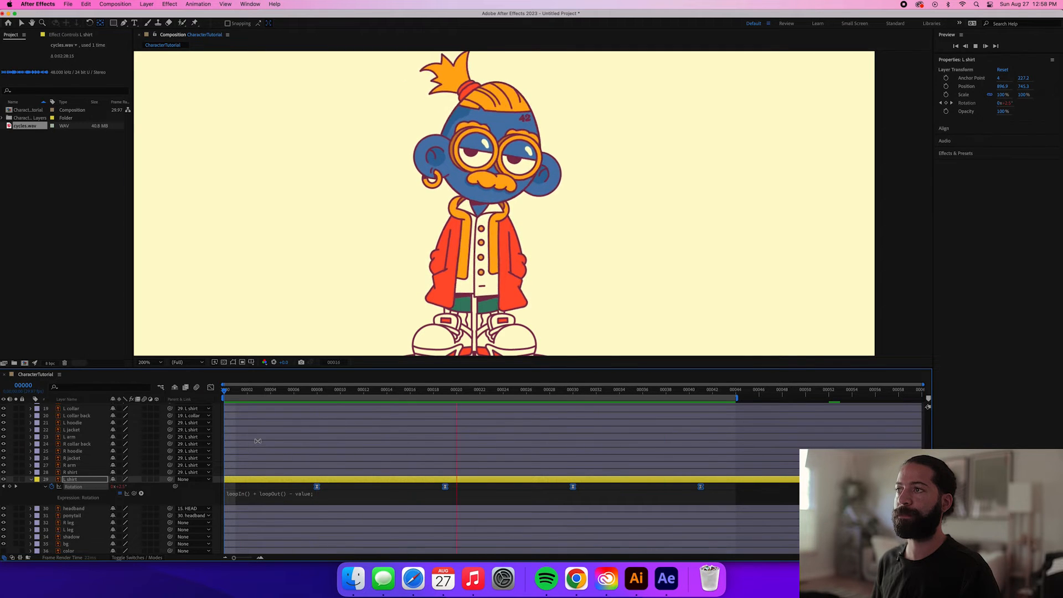
key("space")
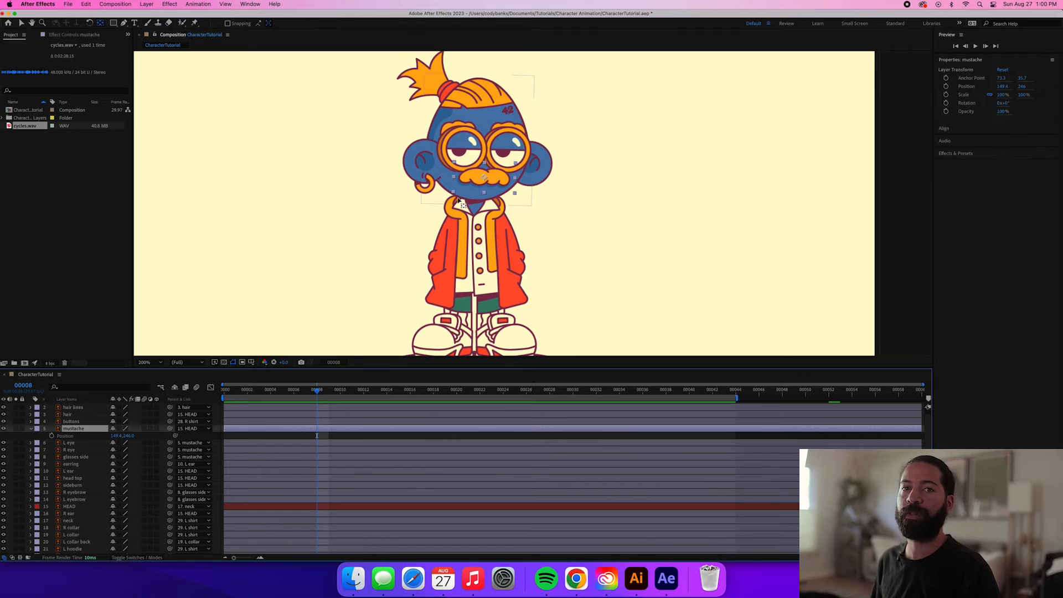
Add mustache position keyframes at frames 0, 11 and 22, and set the X position at frames 0 and 22 to about 140.4.
left_click(226, 395)
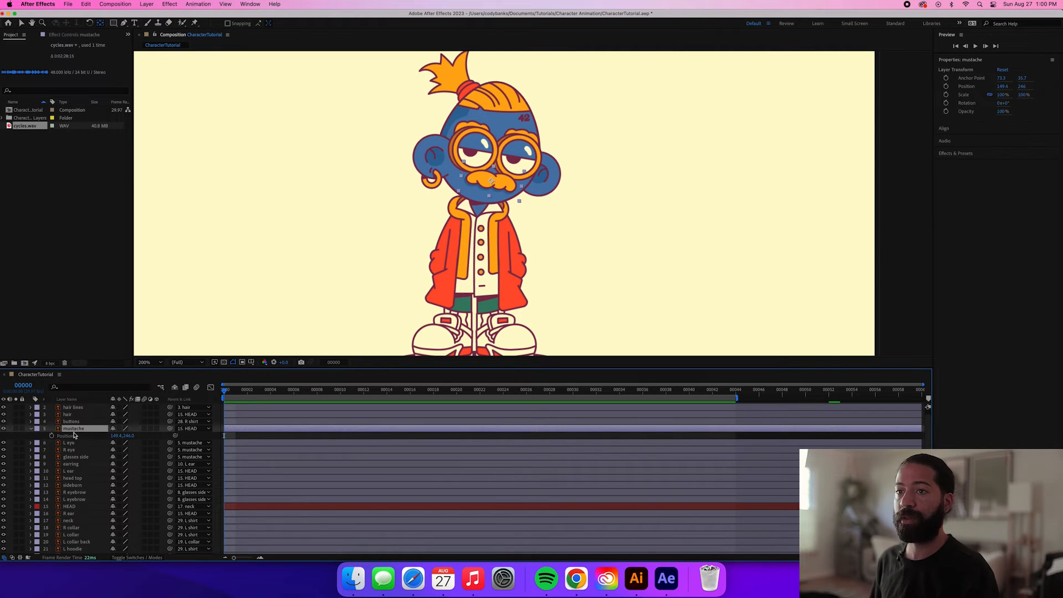
left_click(52, 436)
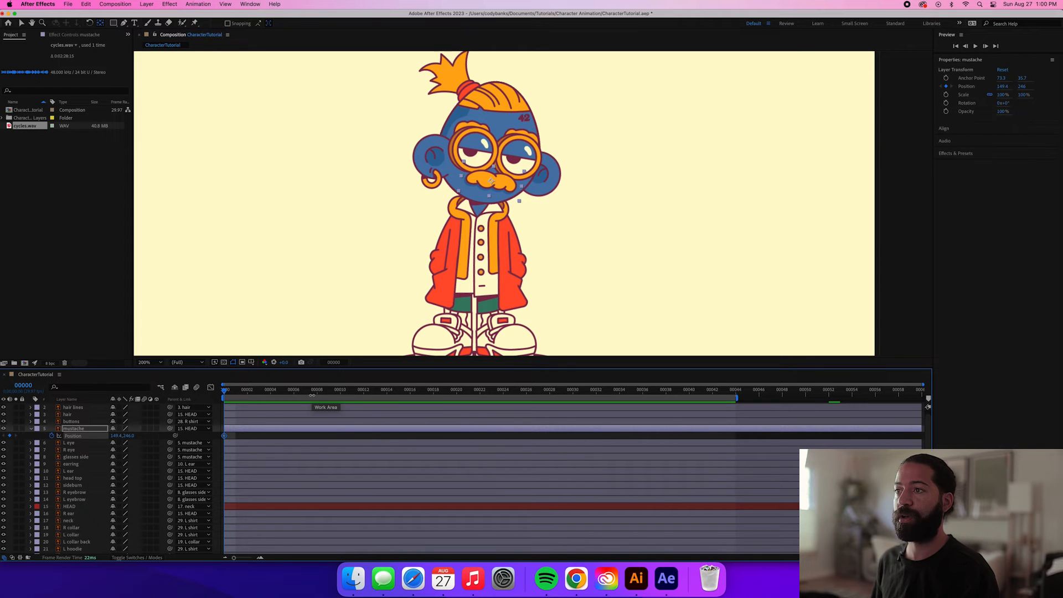
left_click(352, 393)
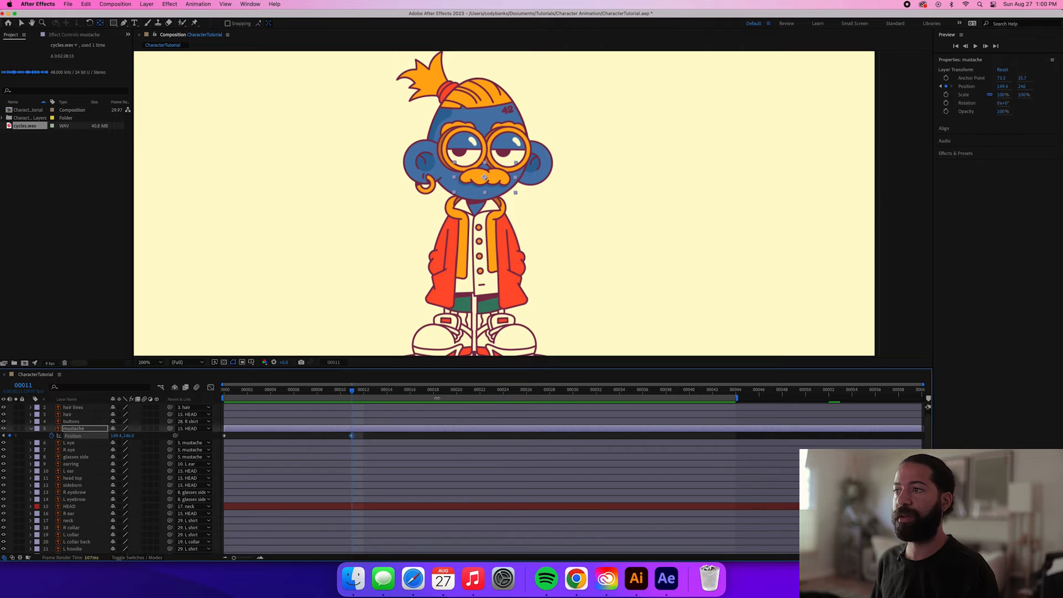
left_click(479, 393)
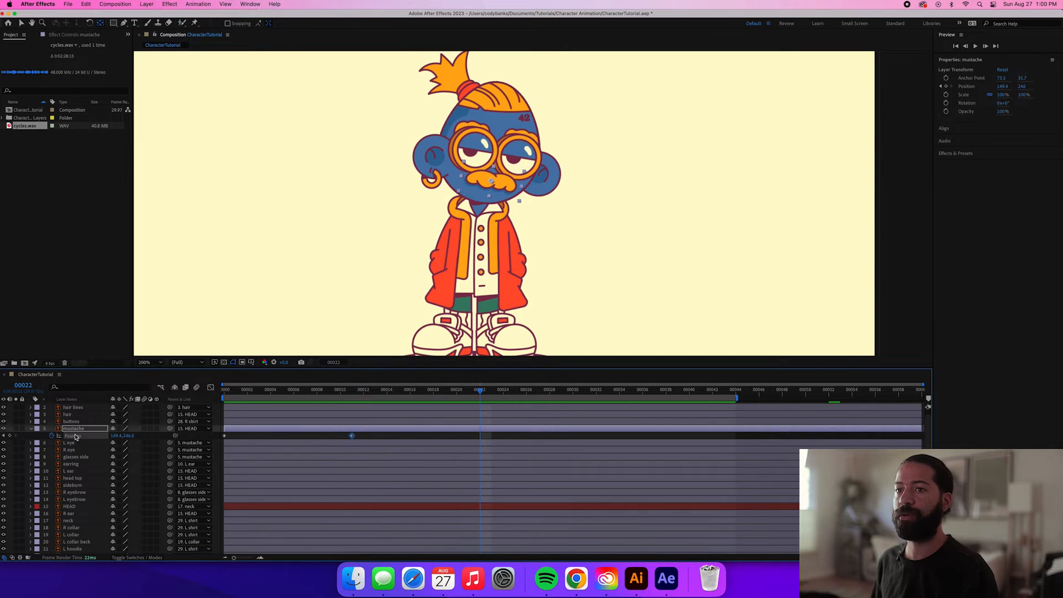
left_click(11, 436)
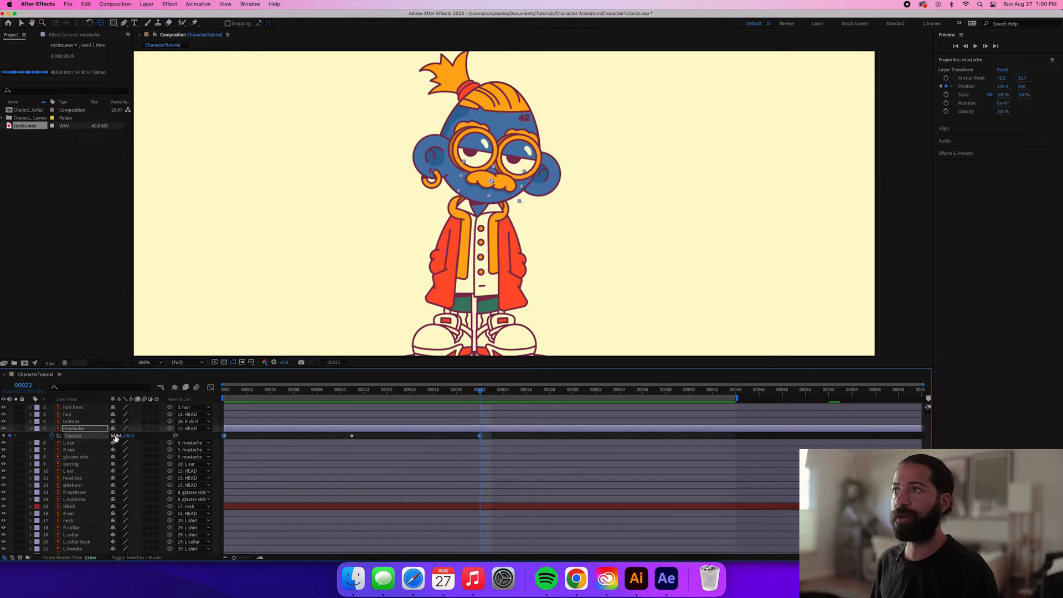
left_click_drag(114, 436, 113, 435)
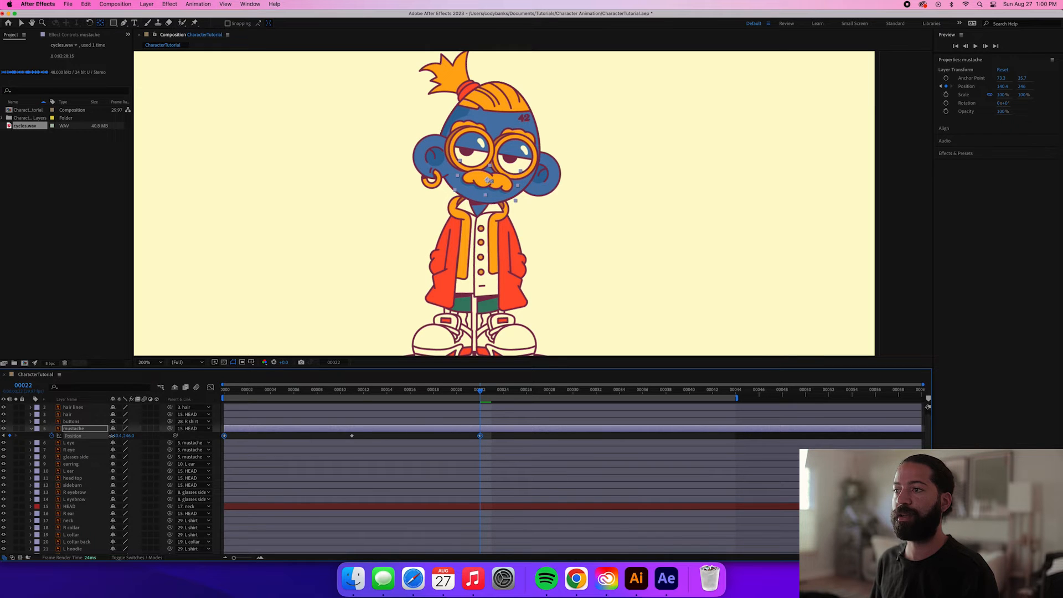
Copy the mustache's position keyframes at frames 11 and 22 and paste them at frame 33.
left_click_drag(479, 437, 332, 441)
left_click(611, 395)
key("cmd+v")
Apply Easy Ease to all of the mustache's position keyframes and play back the face motion.
left_click_drag(743, 437, 216, 452)
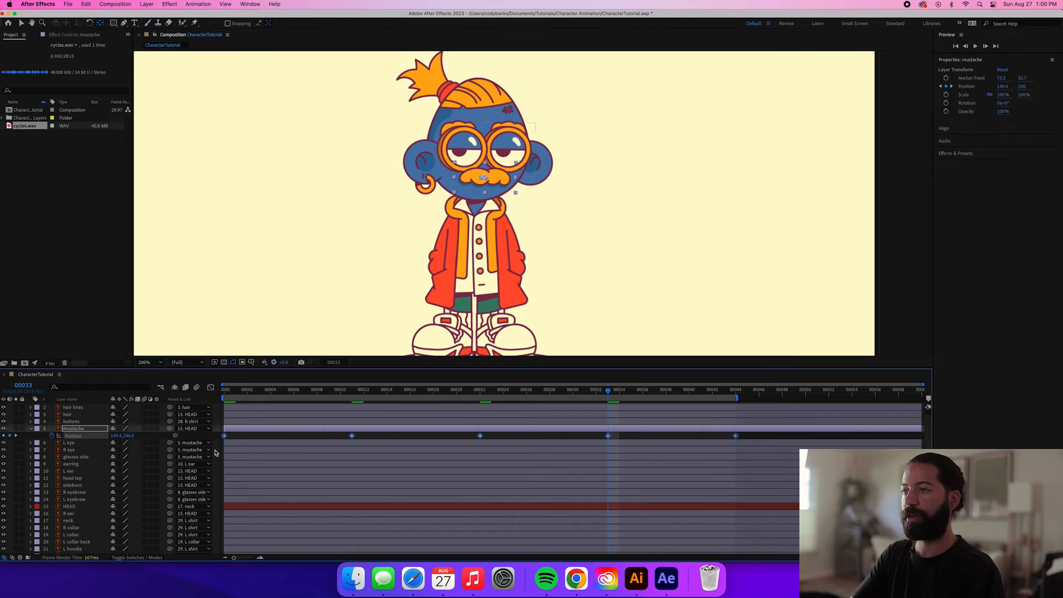
key("F9")
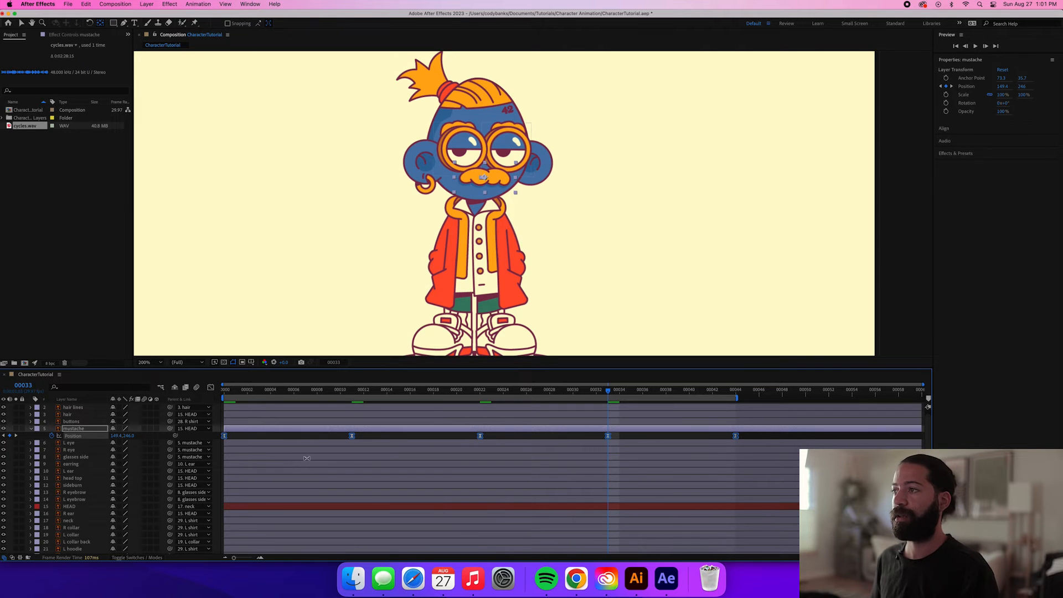
key("space")
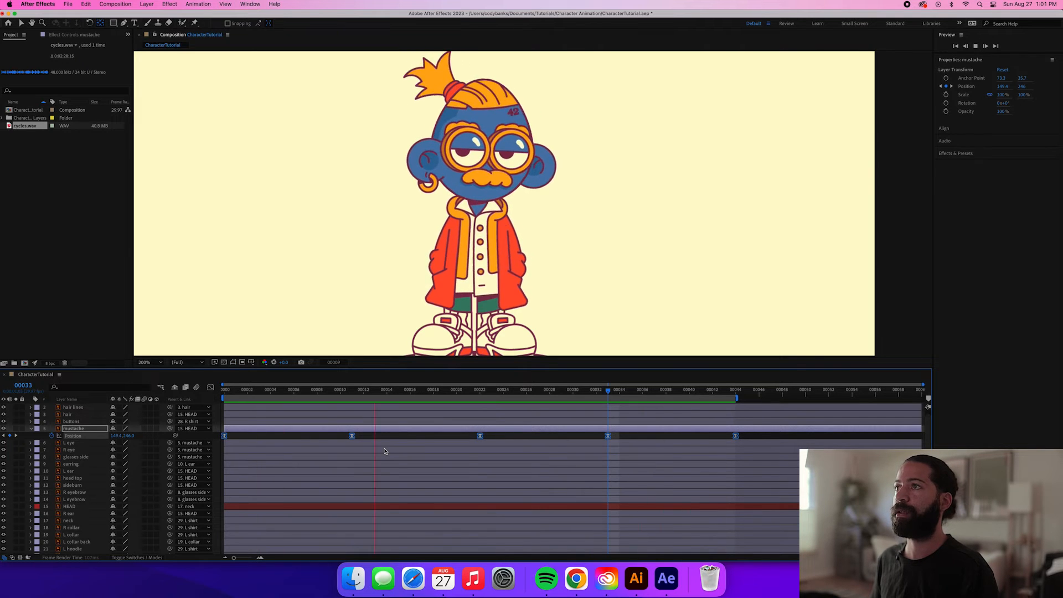
key("space")
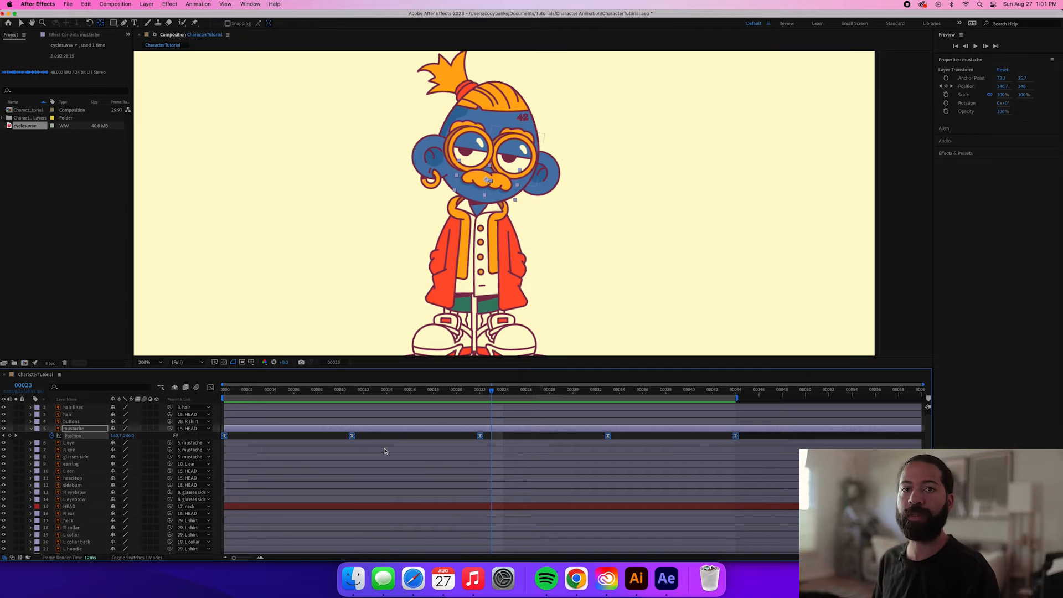
key("space")
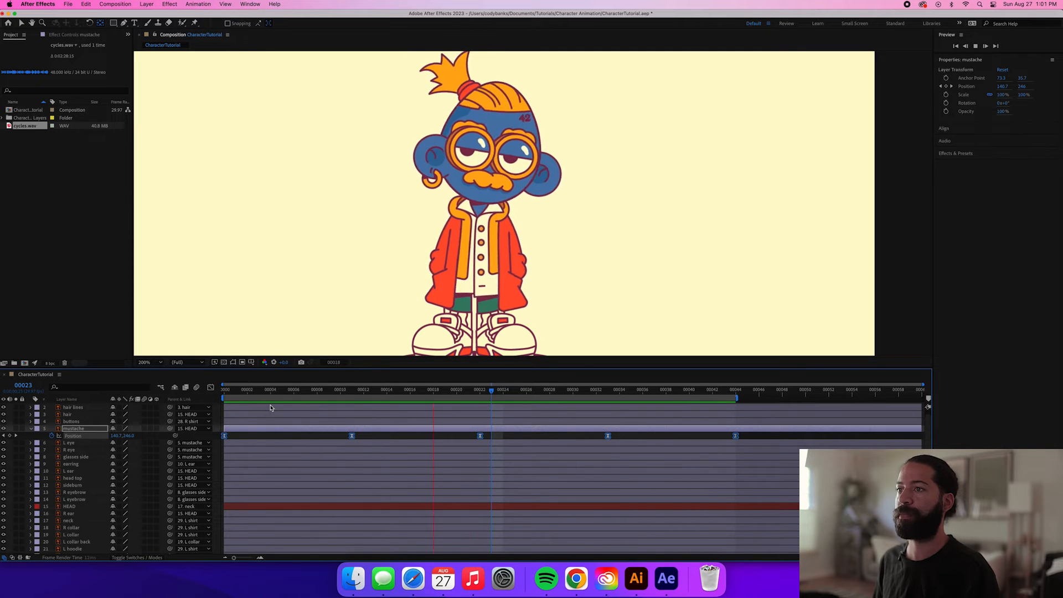
Add position keyframes to the glasses side layer at frames 0, 11 and 22.
left_click(273, 447)
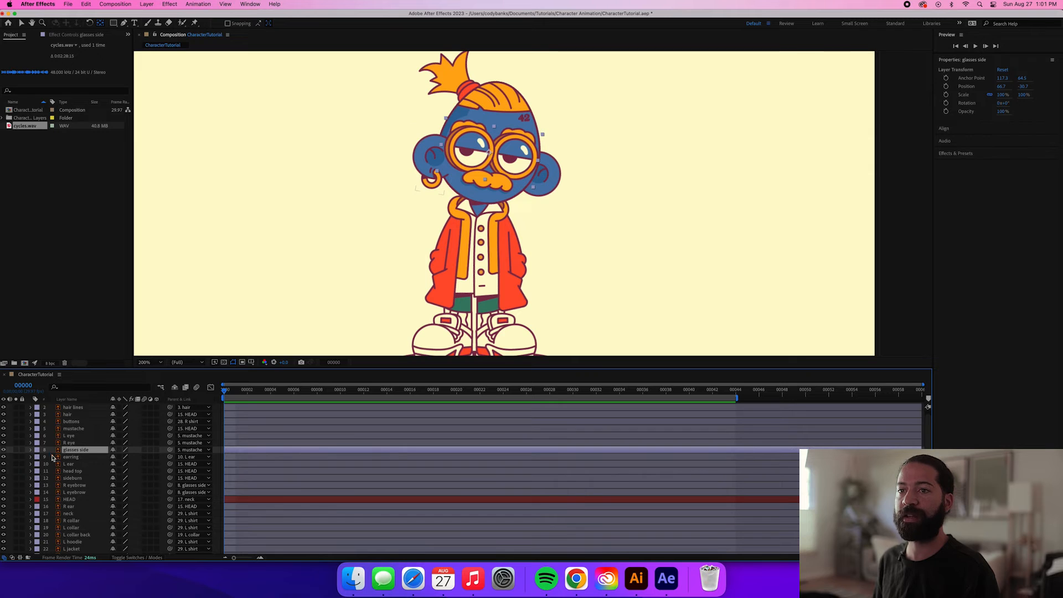
left_click(30, 450)
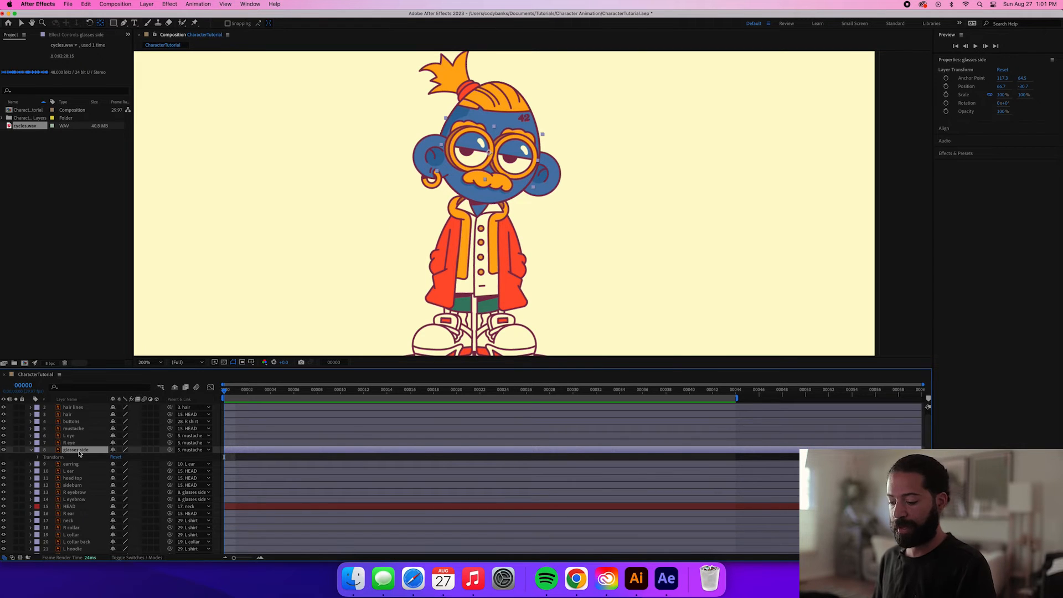
key("p")
left_click(52, 457)
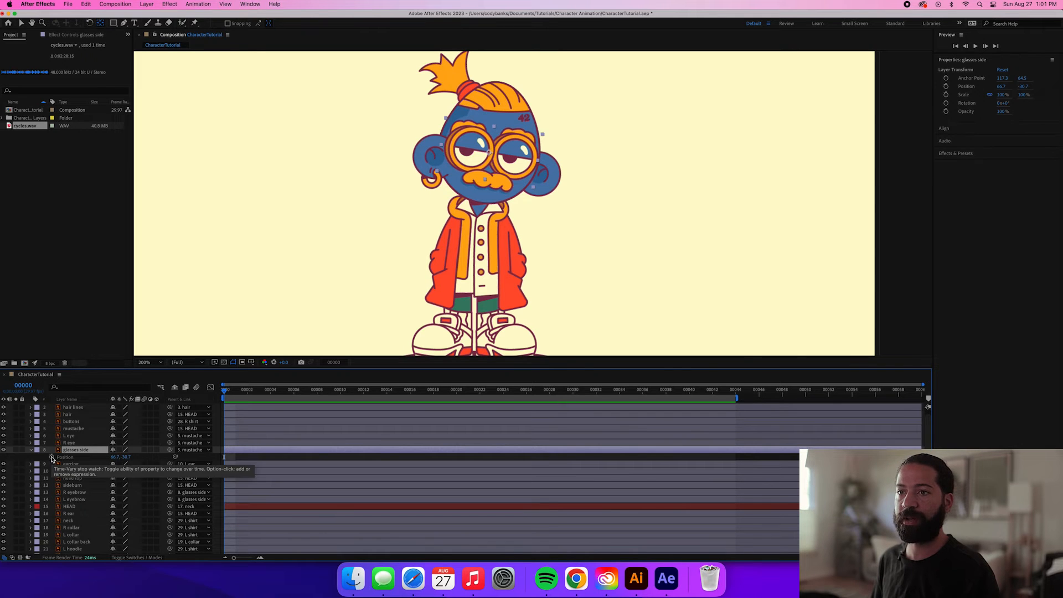
left_click(352, 395)
left_click(10, 457)
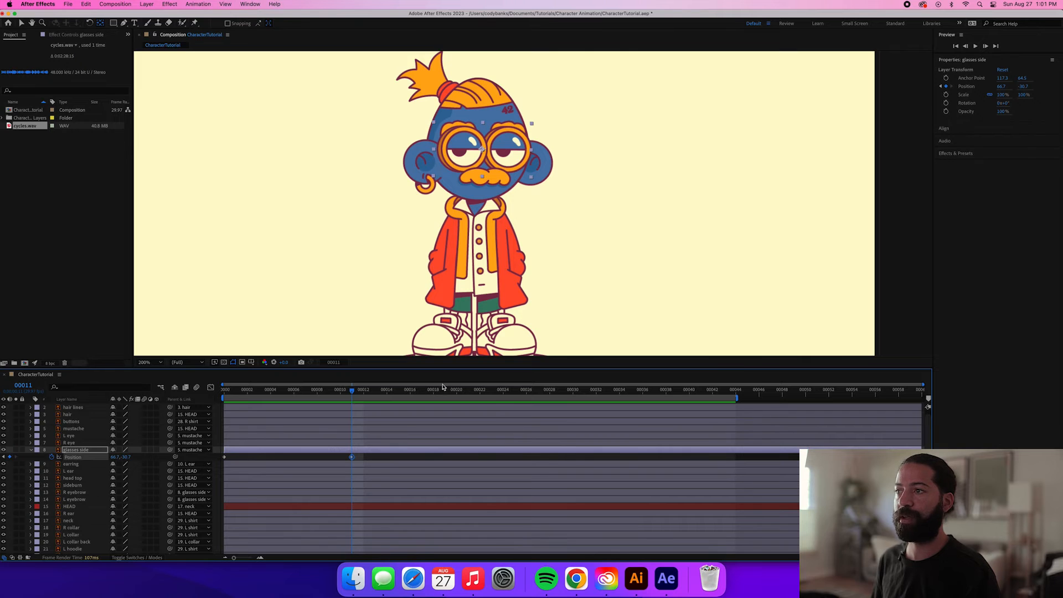
left_click(479, 393)
left_click(10, 457)
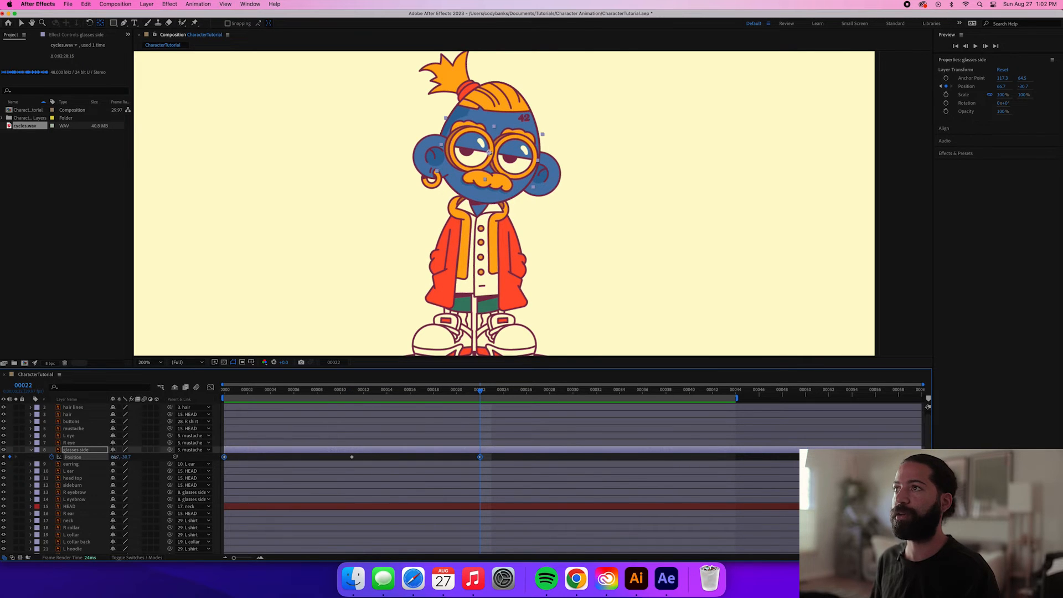
Reparent the R eyebrow and L eyebrow layers to the mustache layer.
left_click_drag(115, 457, 119, 459)
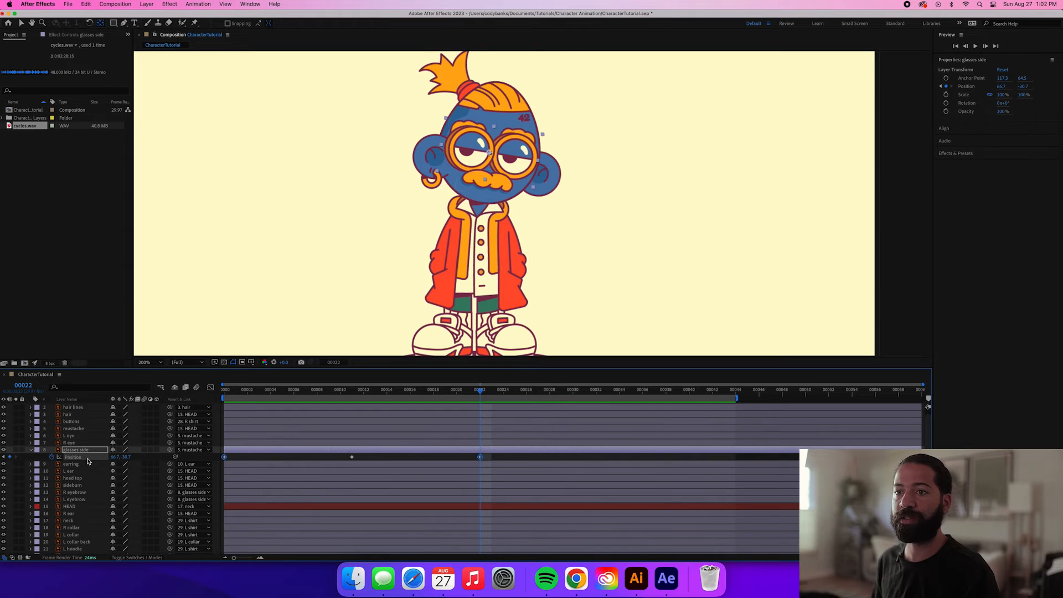
left_click(80, 493)
left_click(79, 500, "shift")
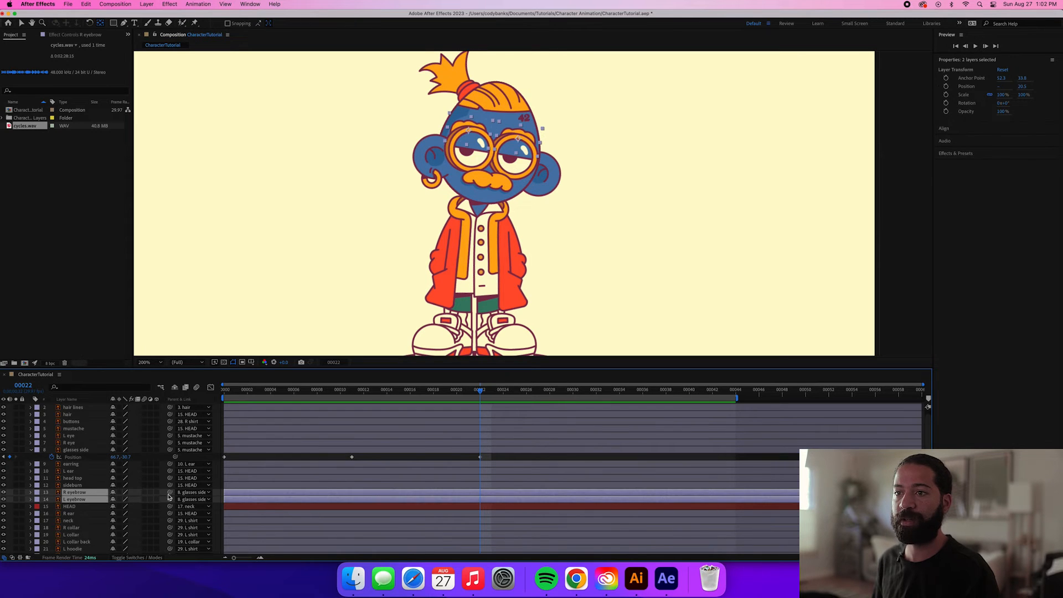
left_click_drag(170, 493, 84, 430)
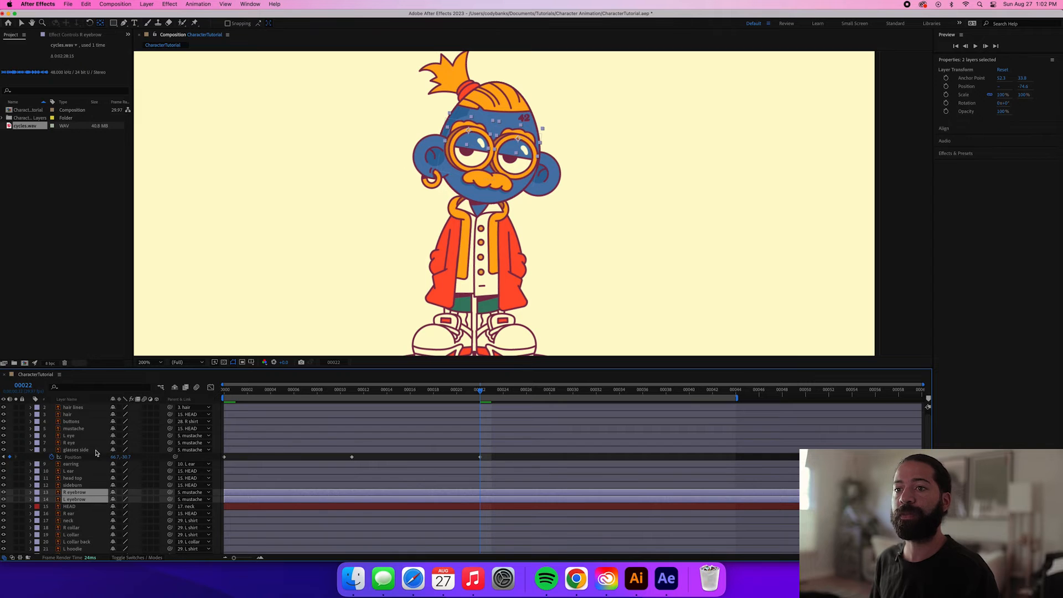
Set the glasses side layer's X position at frames 0 and 22 to about 70.7 and apply Easy Ease to all its position keyframes.
left_click(83, 450)
left_click(481, 457)
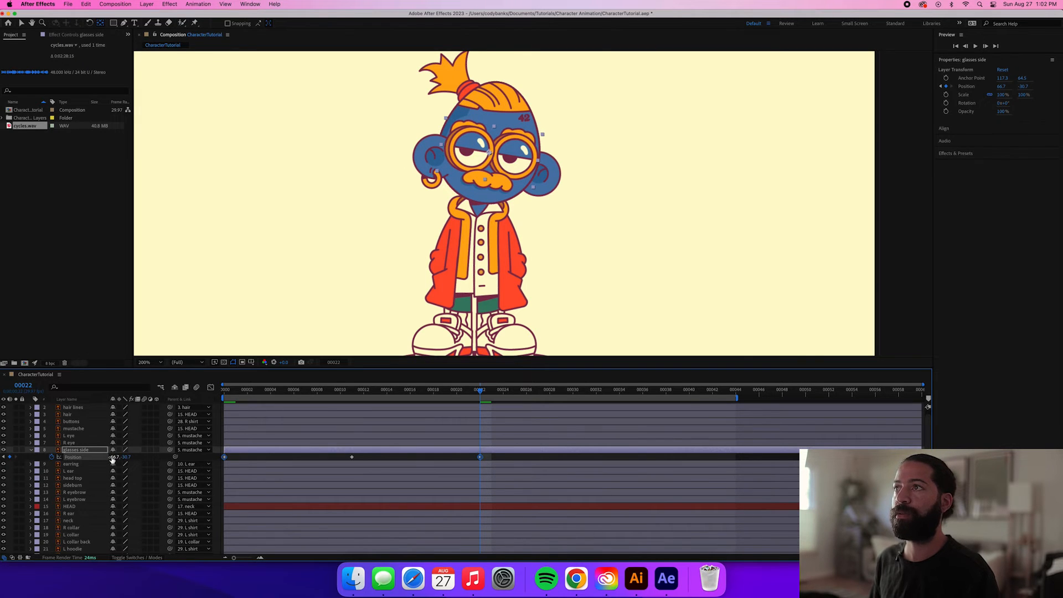
left_click_drag(113, 458, 113, 457)
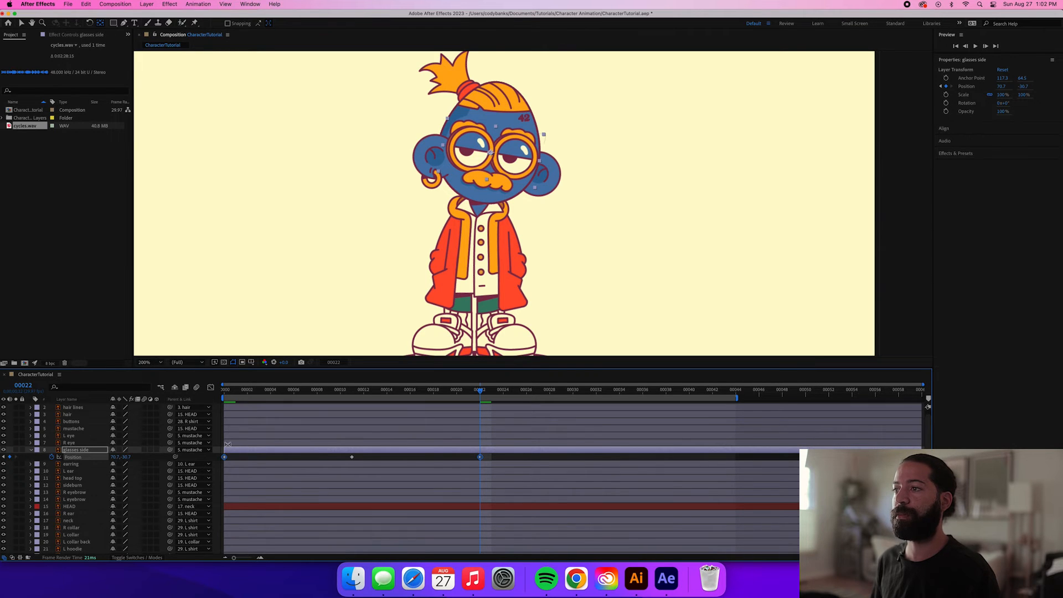
left_click_drag(487, 456, 218, 463)
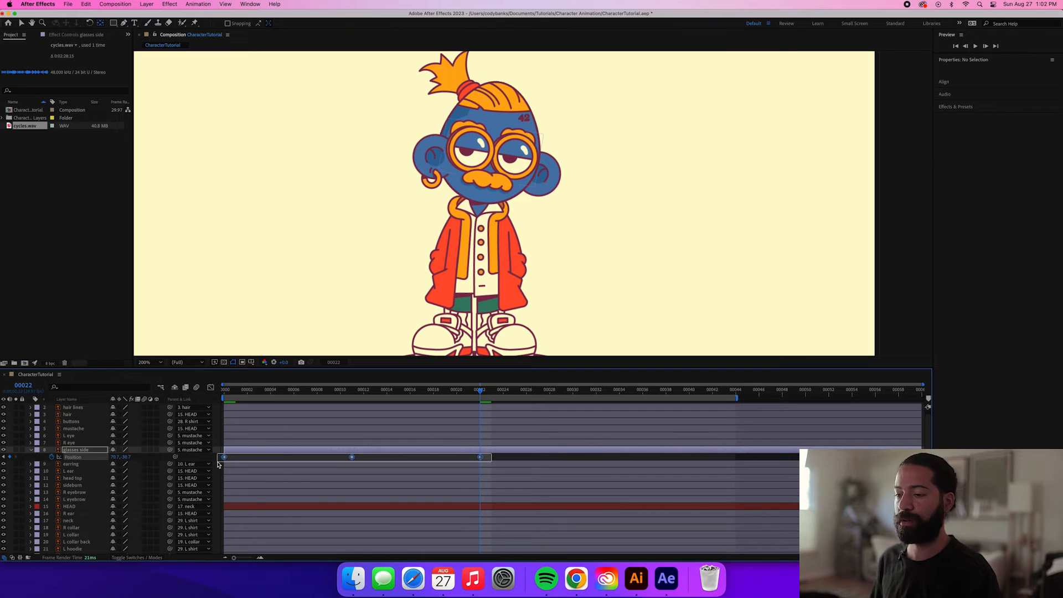
key("F9")
Copy the glasses side layer's position keyframes at frames 11 and 22, paste them at frame 33, and play back the motion.
left_click_drag(343, 461, 495, 463)
key("cmd+c")
left_click(608, 394)
key("cmd+v")
key("space")
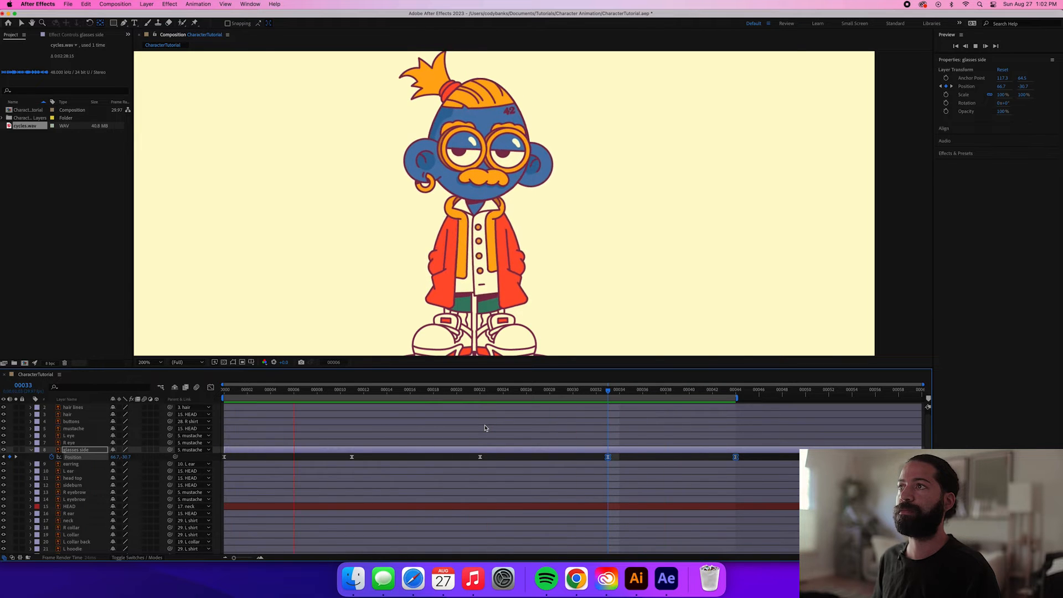
key("space")
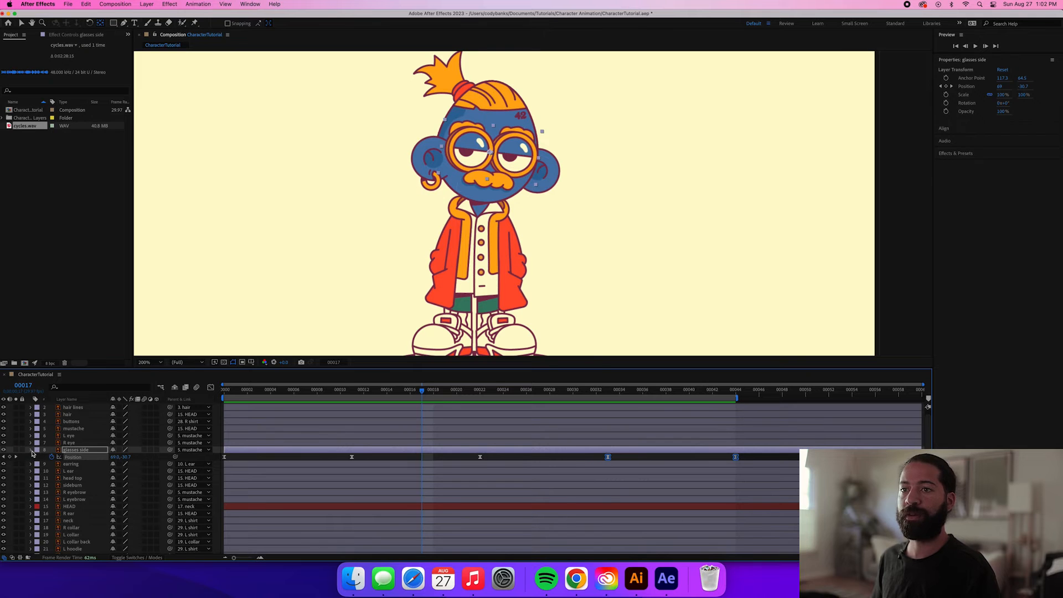
left_click(31, 450)
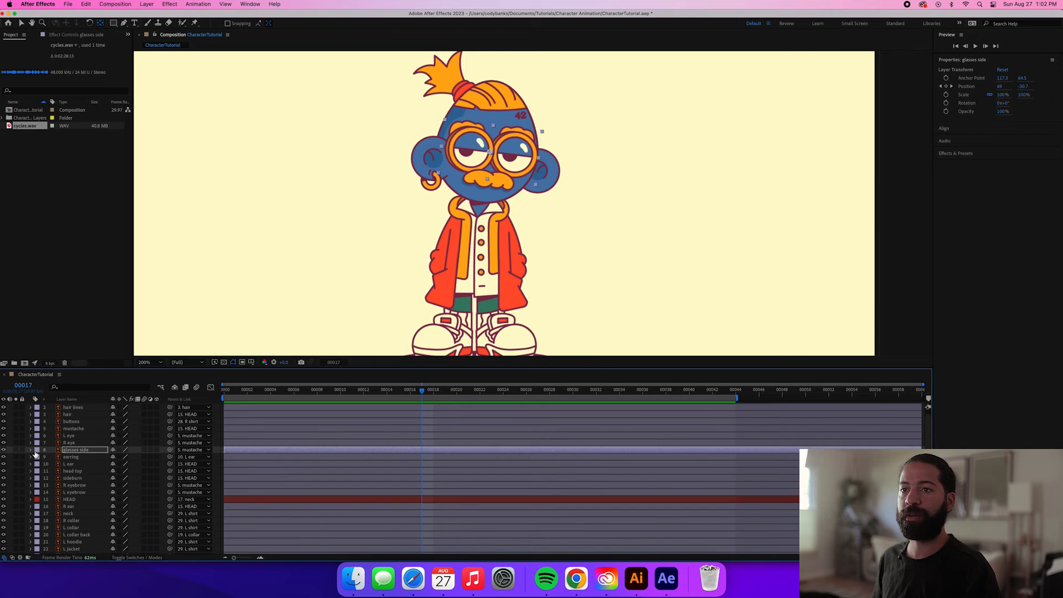
Add L ear position keyframes at frames 0, 10 and 22, and set the X position at frames 0 and 22 to about -11.5.
left_click(75, 465)
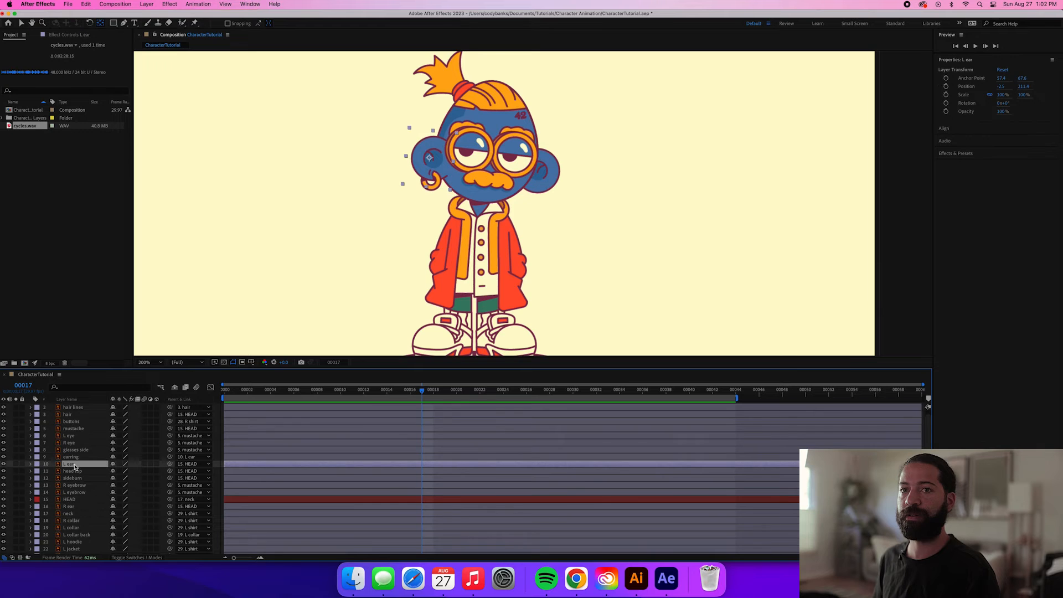
left_click(224, 394)
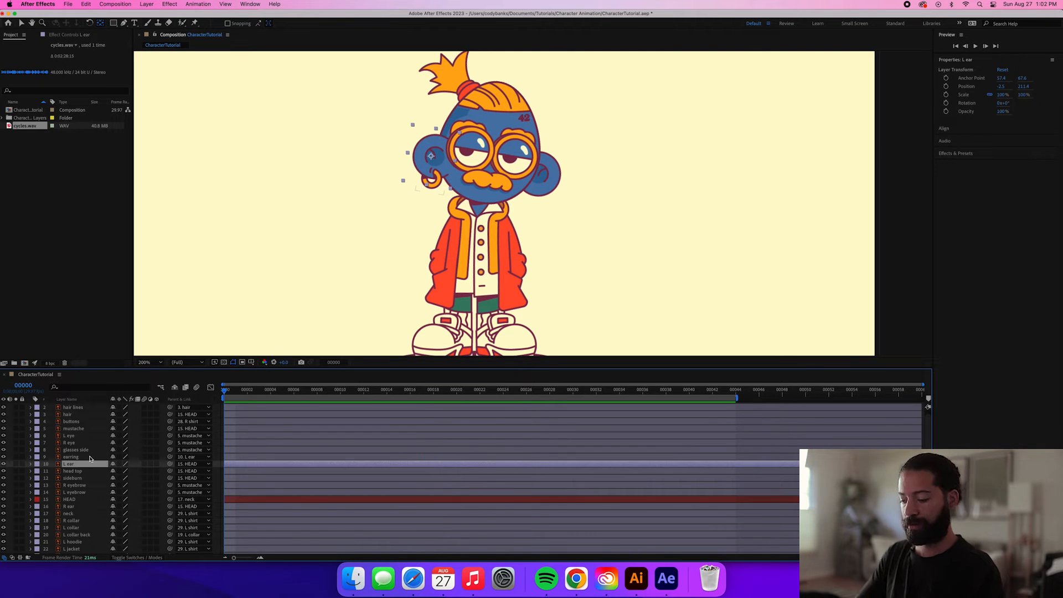
key("p")
left_click(52, 470)
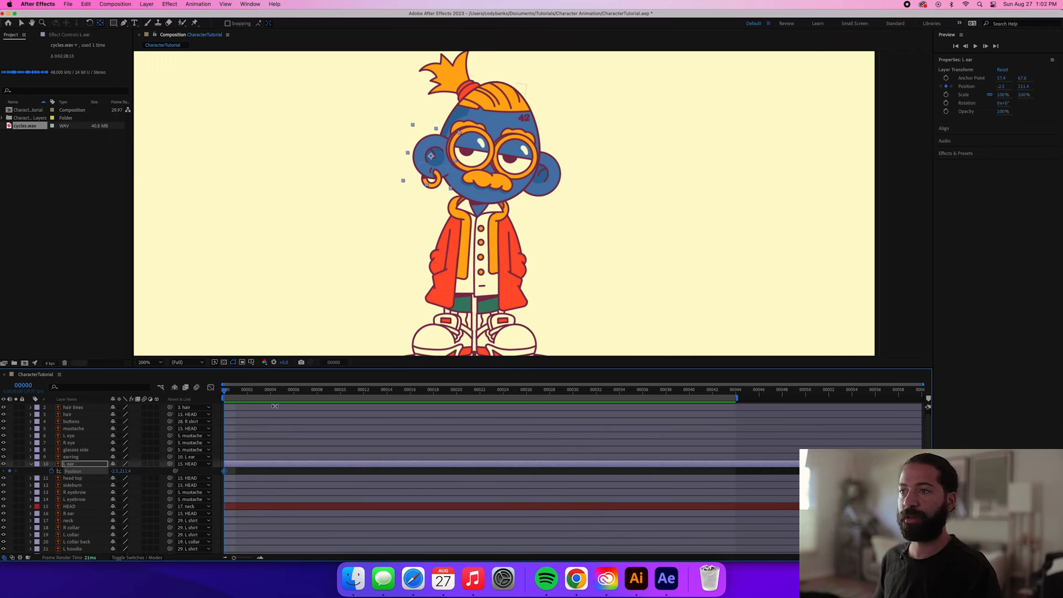
left_click(346, 396)
left_click(9, 471)
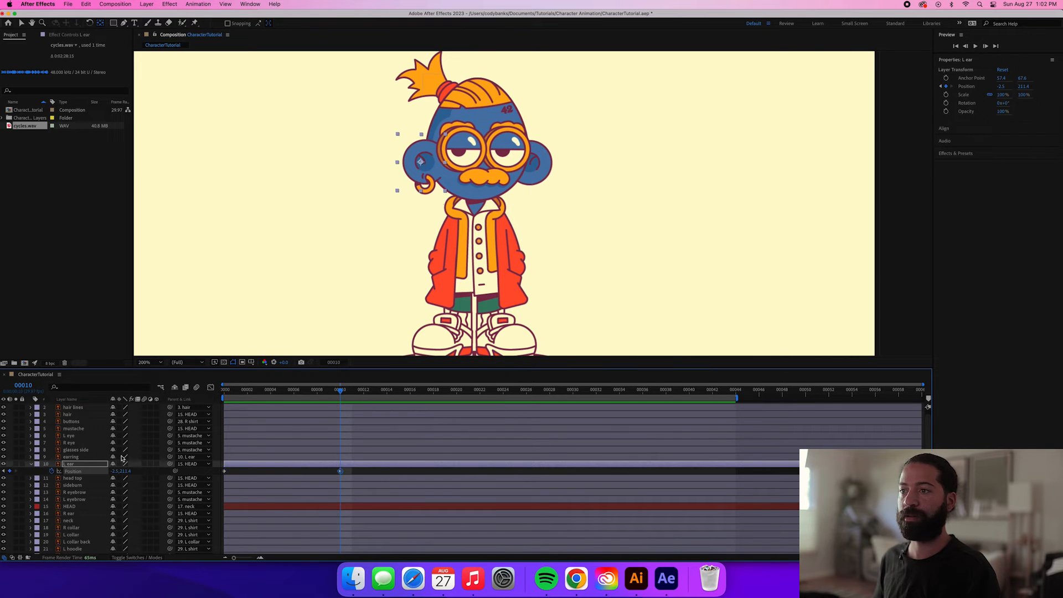
left_click(479, 393)
left_click(10, 471)
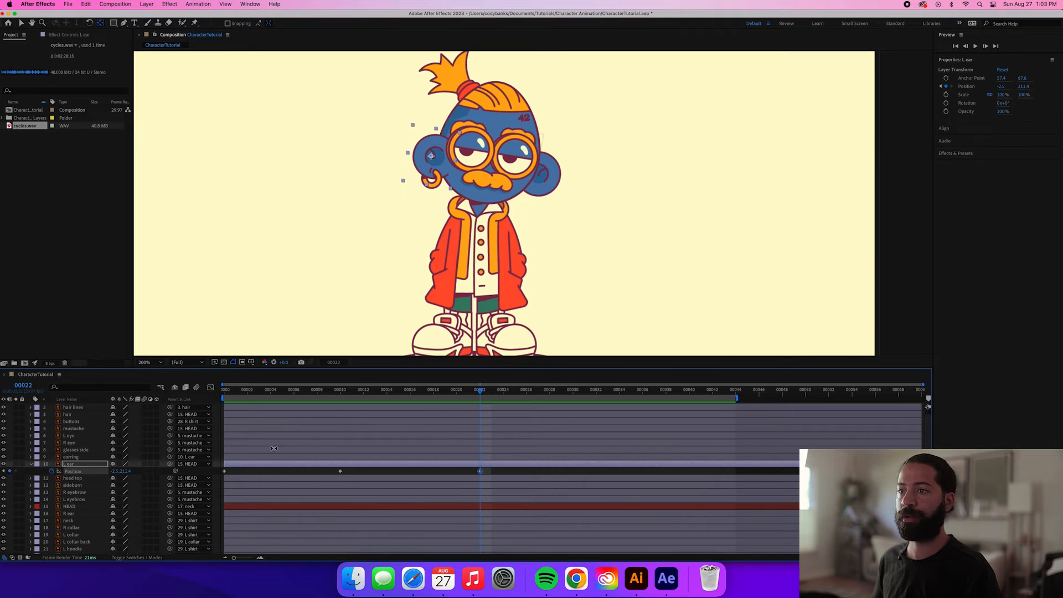
left_click(223, 471, "shift")
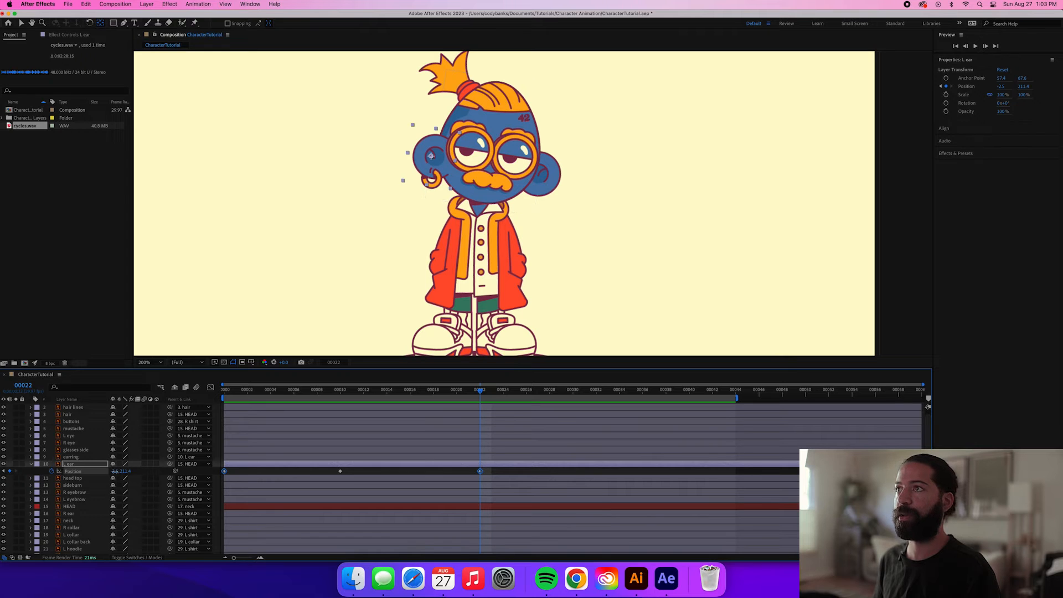
left_click_drag(114, 471, 112, 471)
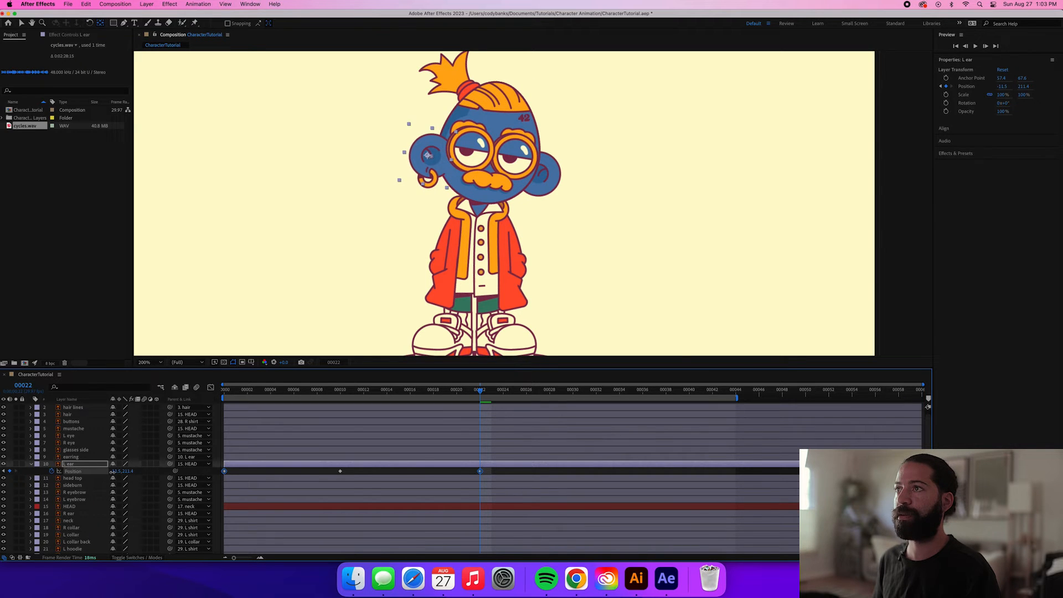
Apply Easy Ease to the L ear's position keyframes, with the middle one at frame 11, and repeat the last two at frames 33 and 44.
left_click_drag(490, 469, 221, 487)
key("F9")
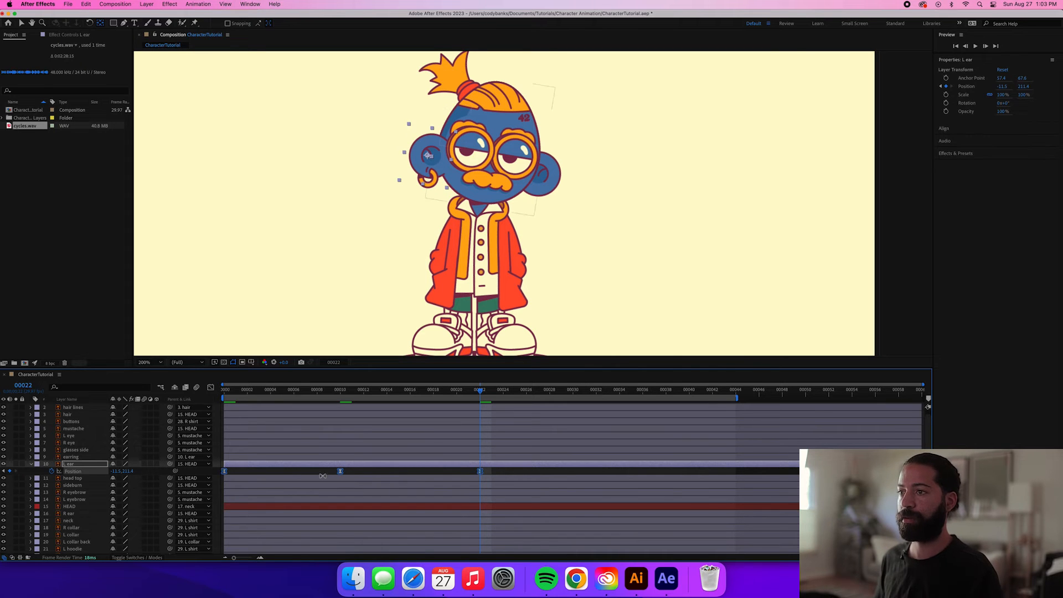
left_click_drag(329, 469, 504, 476)
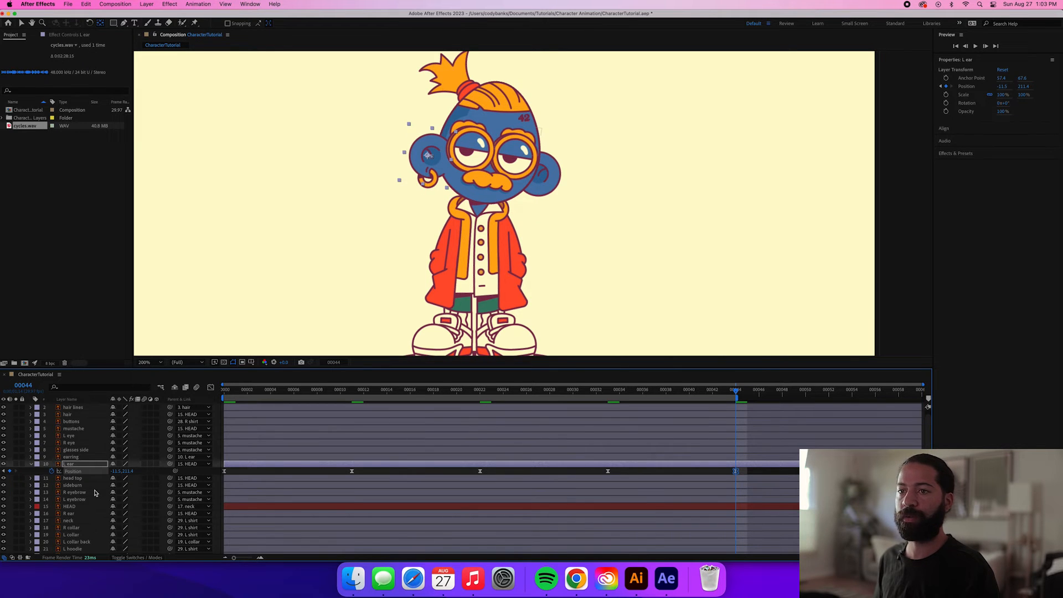
Add position keyframes to the R ear layer at frames 0, 11 and 22.
left_click(72, 513)
left_click(223, 391)
key("p")
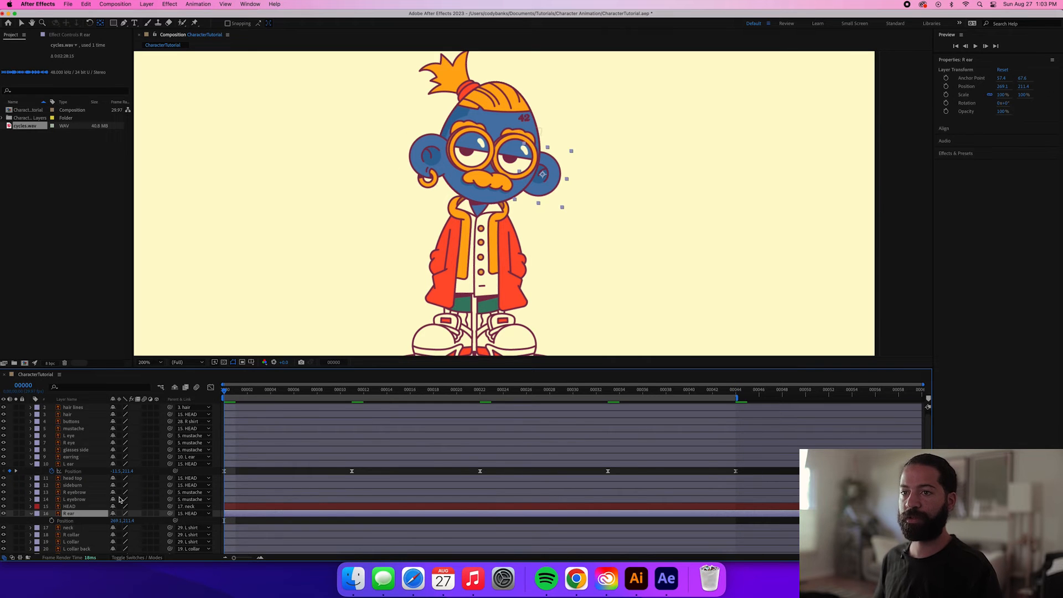
left_click(52, 520)
left_click(354, 396)
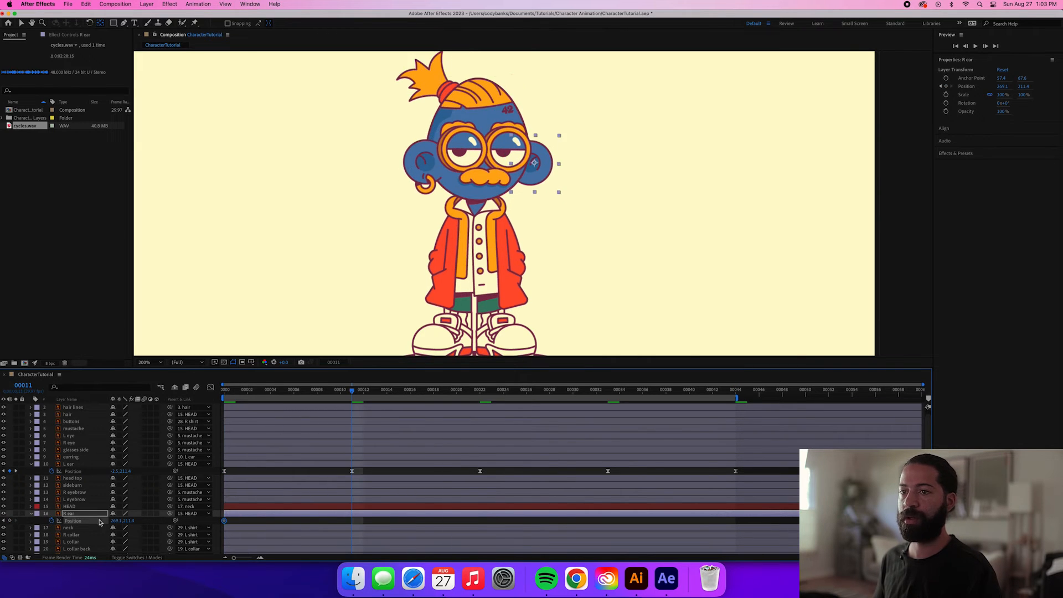
left_click(479, 393)
left_click(9, 520)
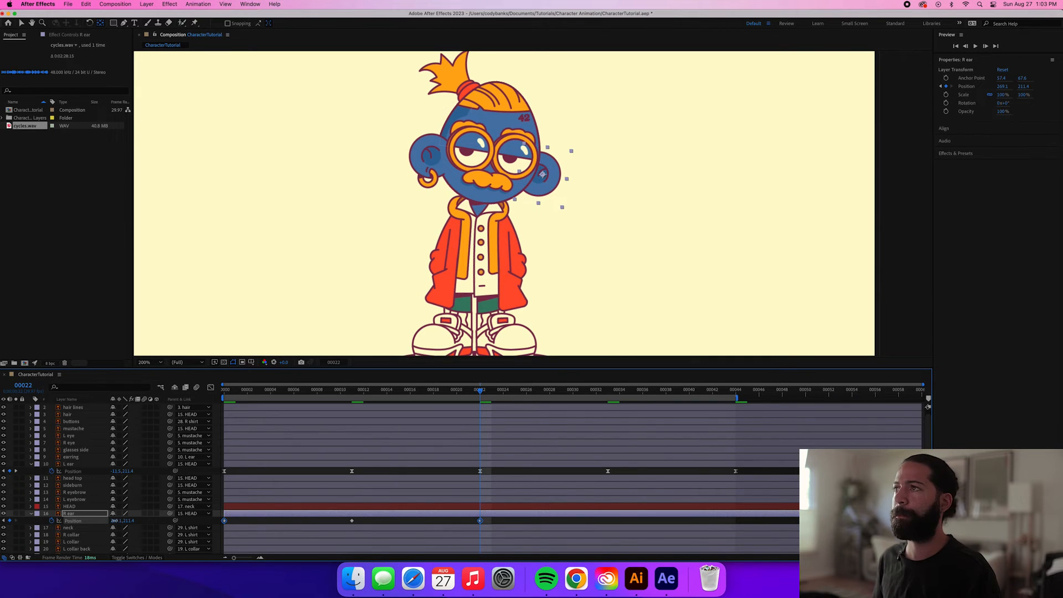
Set the R ear's X position at frames 0 and 22 to about 272.1 and apply Easy Ease to all its position keyframes.
left_click_drag(115, 520, 114, 520)
left_click_drag(483, 516, 215, 526)
key("F9")
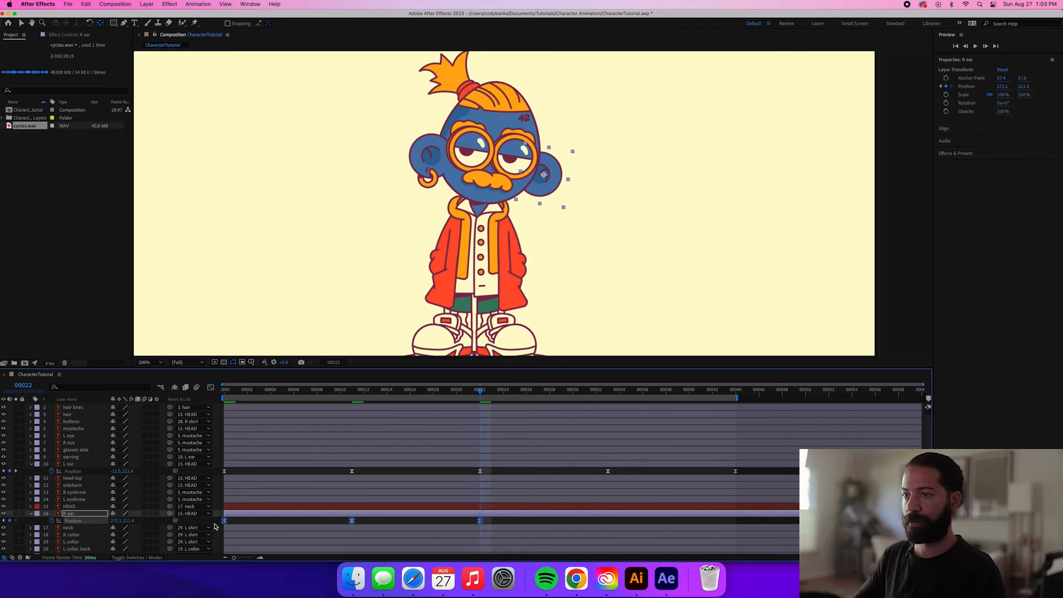
Copy the R ear's position keyframes at frames 11 and 22, paste them at frame 33, and play back the ear motion.
left_click_drag(342, 521, 501, 534)
left_click(608, 390)
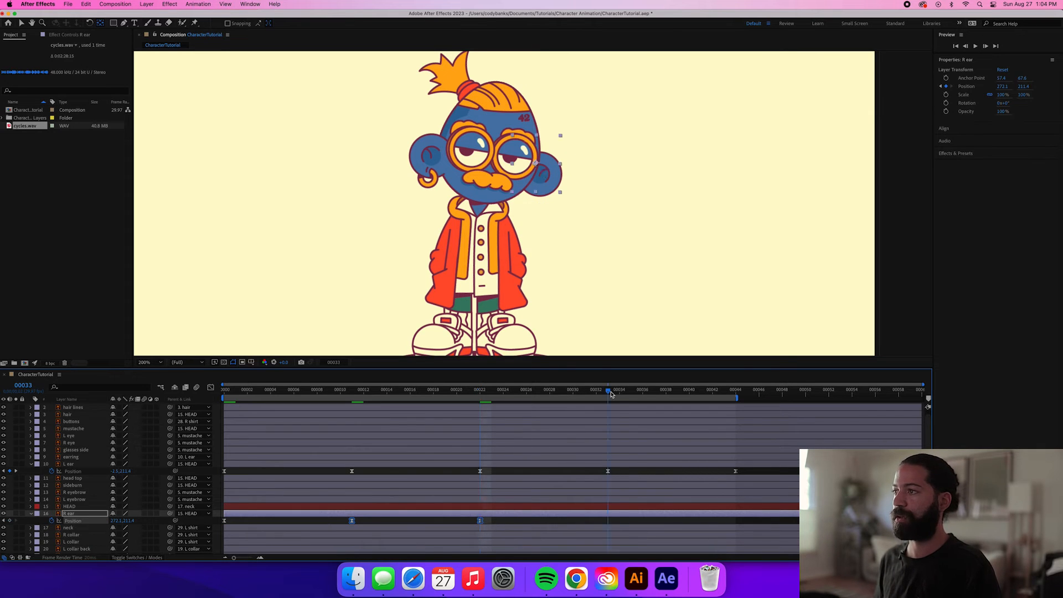
key("super+v")
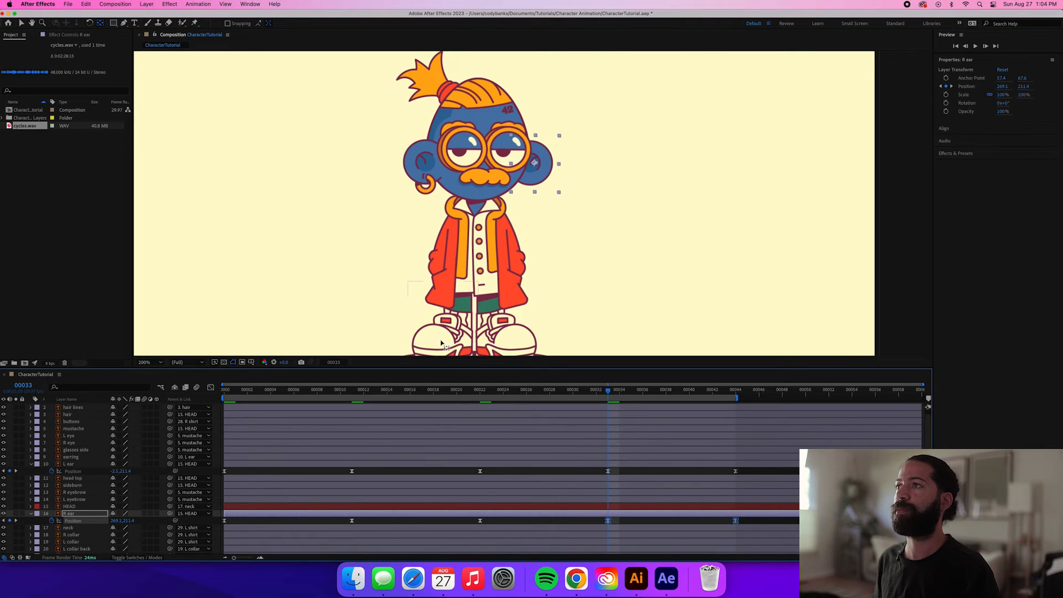
key("space")
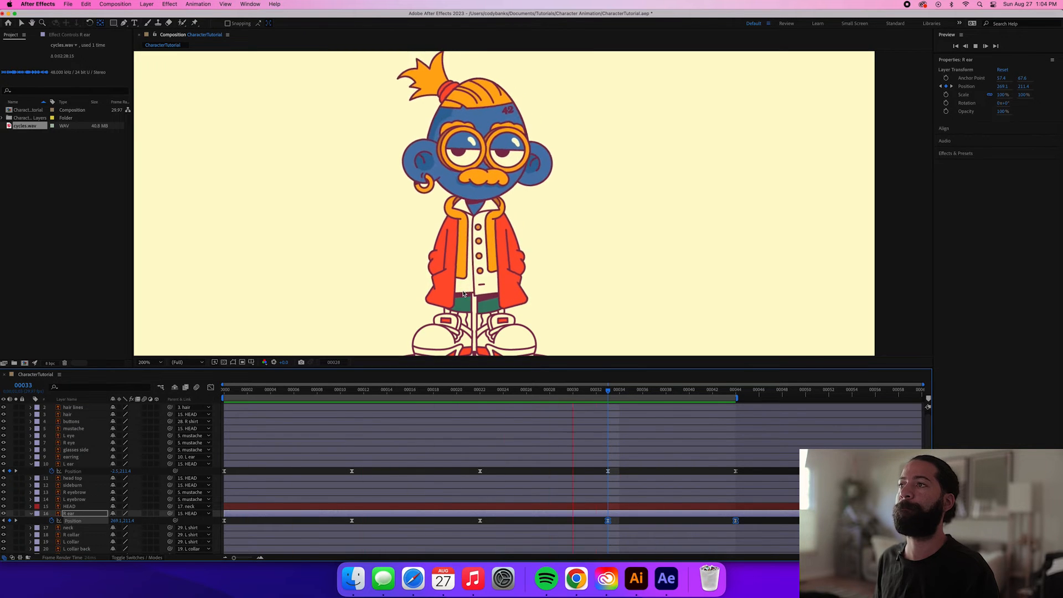
key("space")
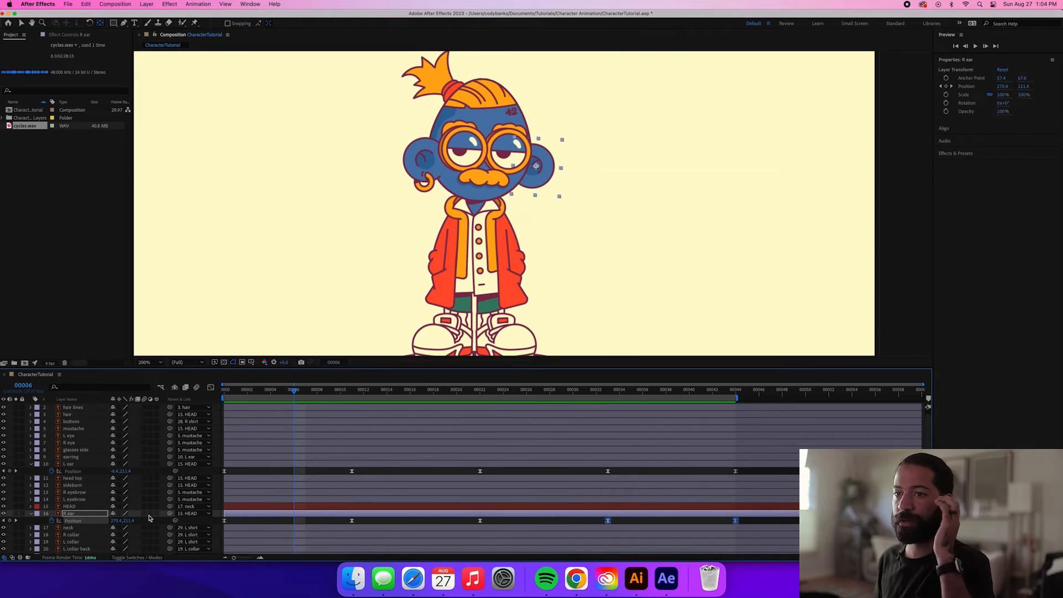
Create shapes from the hair vector layer, and hide the original hair layer from the timeline as a shy layer.
left_click(288, 433)
left_click(80, 428)
left_click(83, 420)
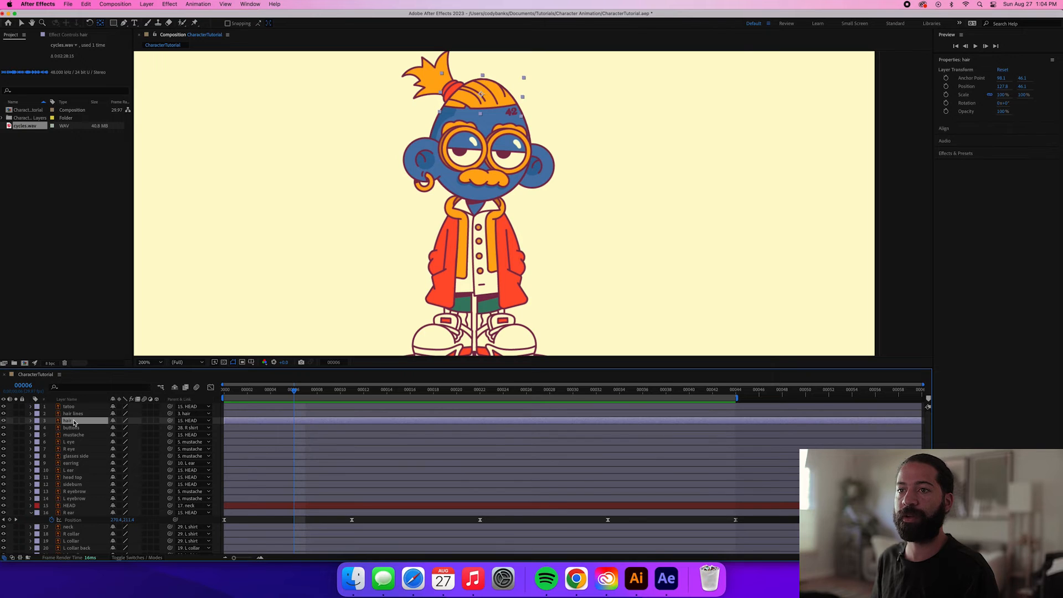
right_click(74, 423)
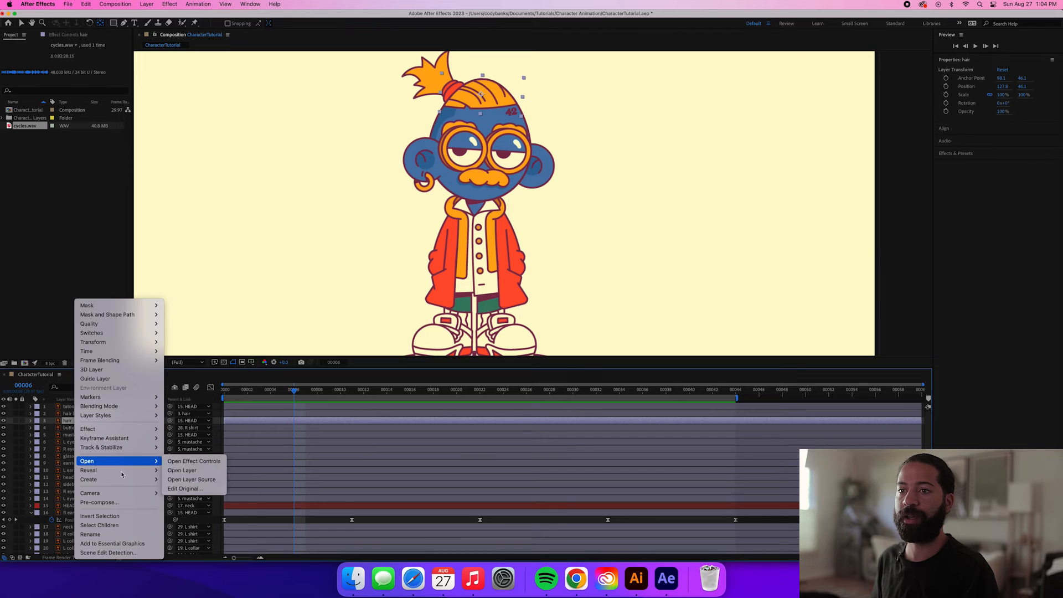
mouse_move(137, 483)
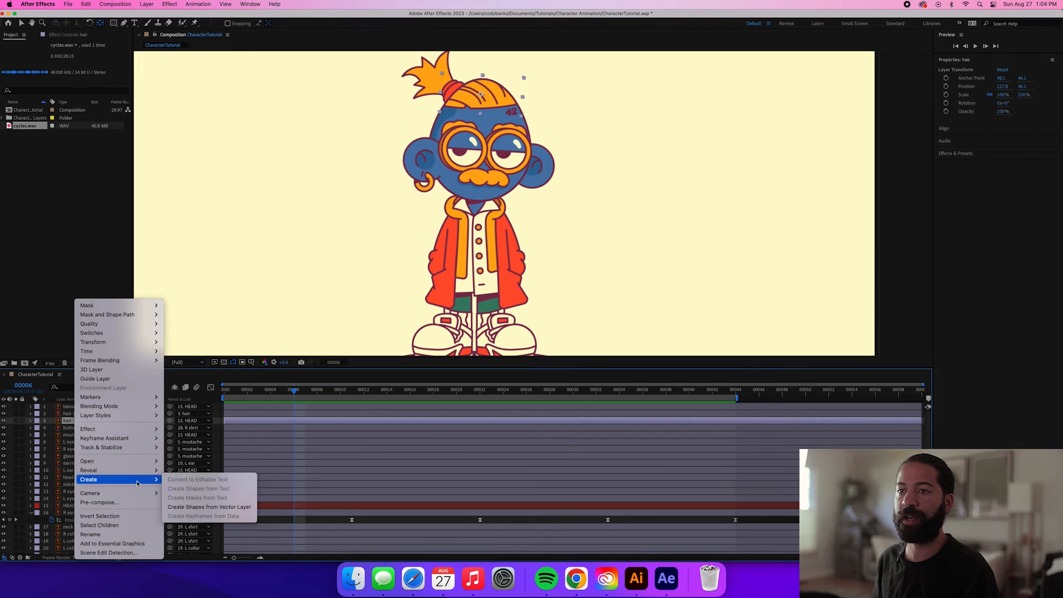
left_click(211, 507)
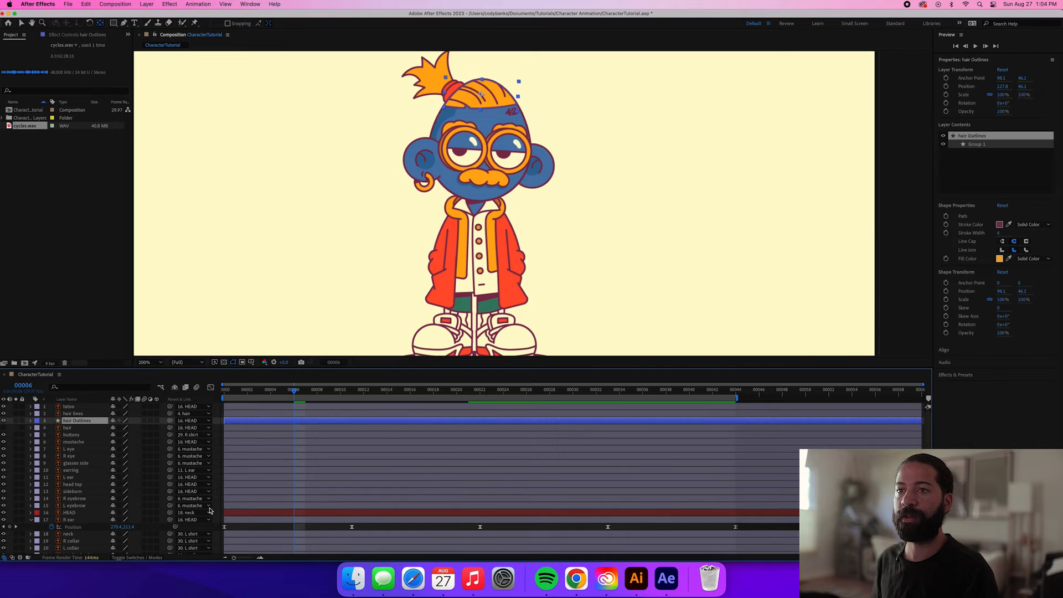
left_click(70, 428)
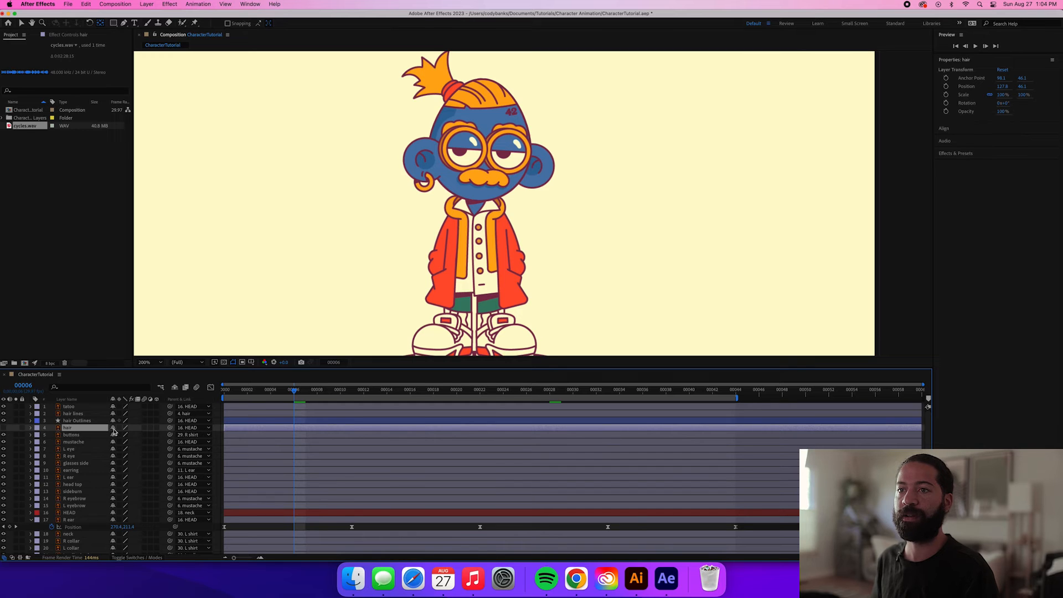
left_click(175, 388)
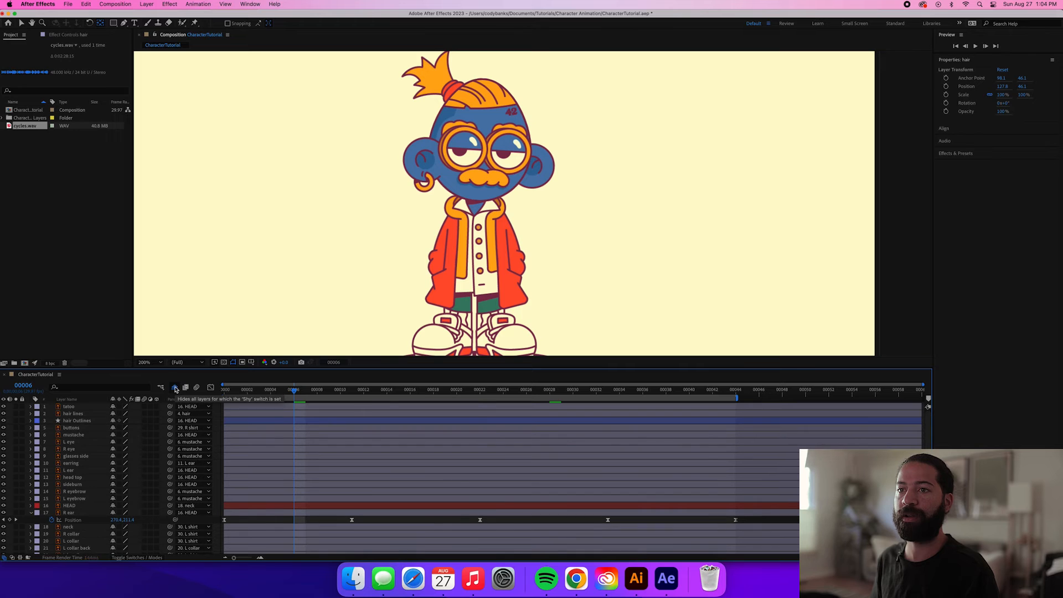
Filter the hair Outlines layer's properties by "path" and add Path keyframes at frames 0, 11 and 22.
left_click(75, 421)
scroll(75, 421, "down", 1)
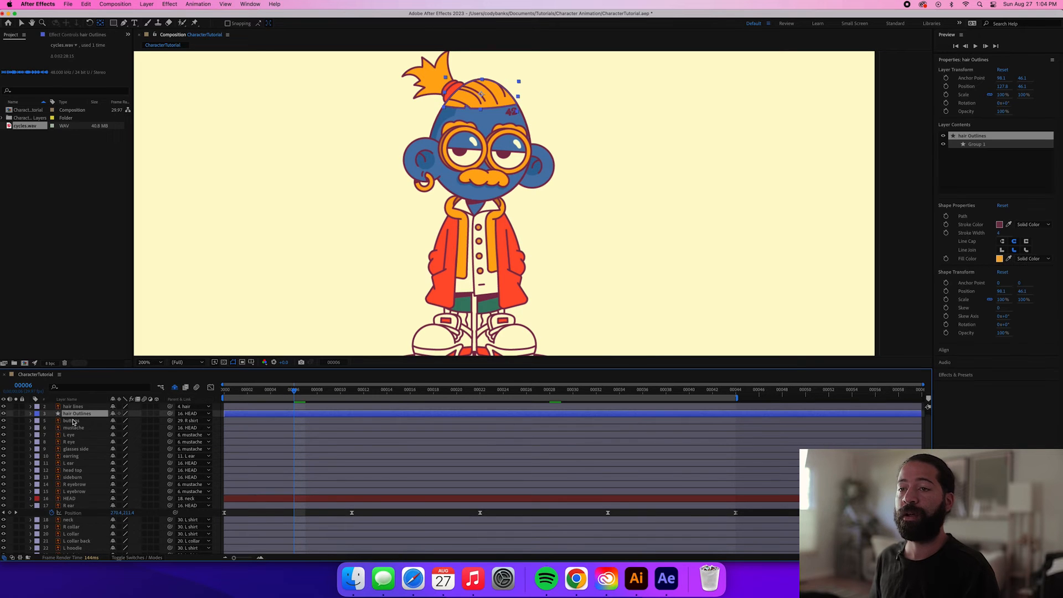
left_click(225, 393)
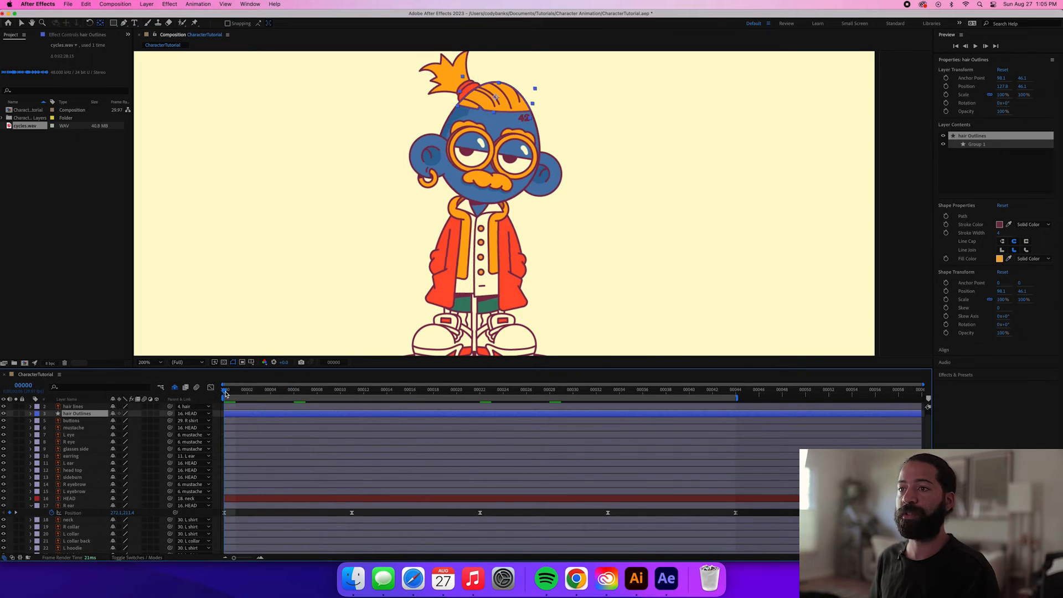
scroll(490, 109, "up", 4)
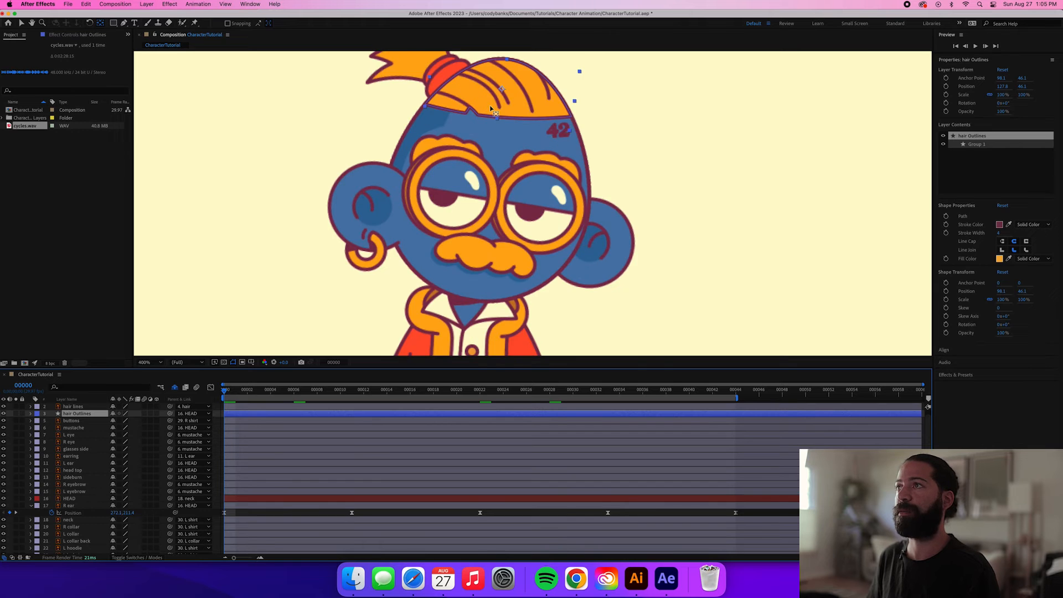
key("y")
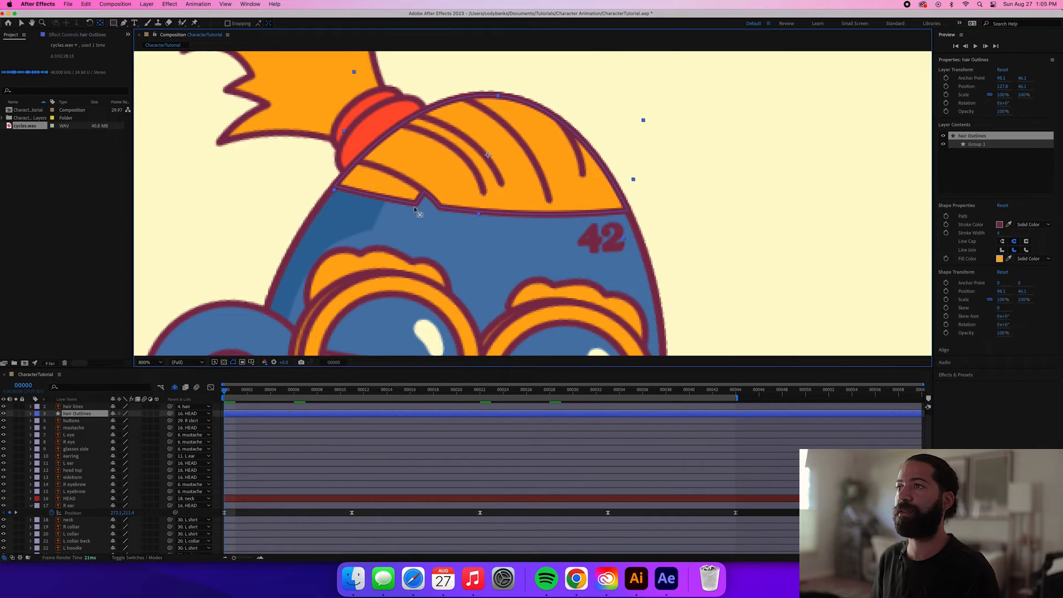
left_click(78, 389)
type("path")
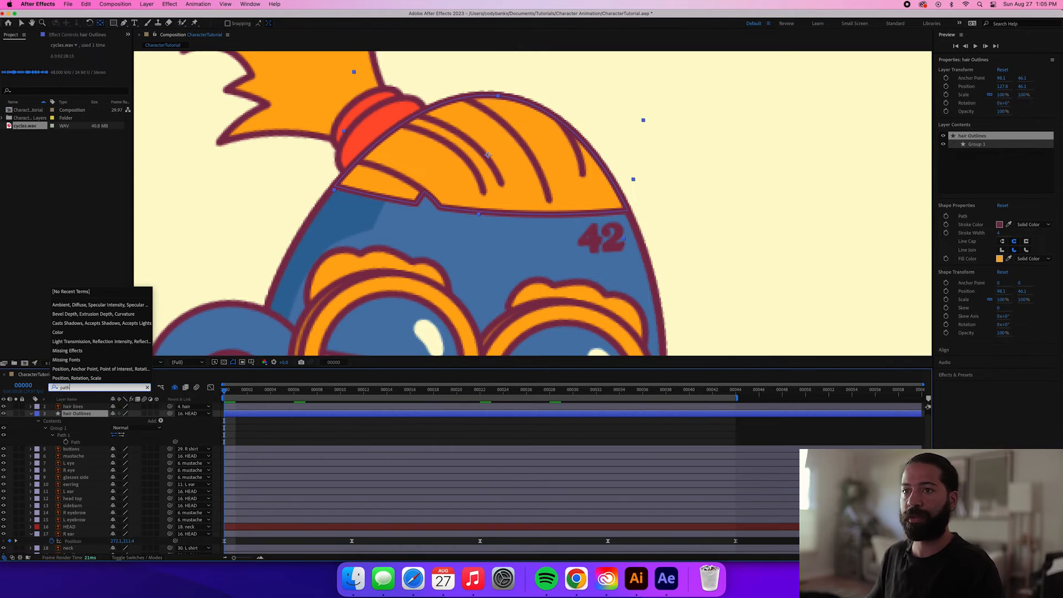
left_click(66, 442)
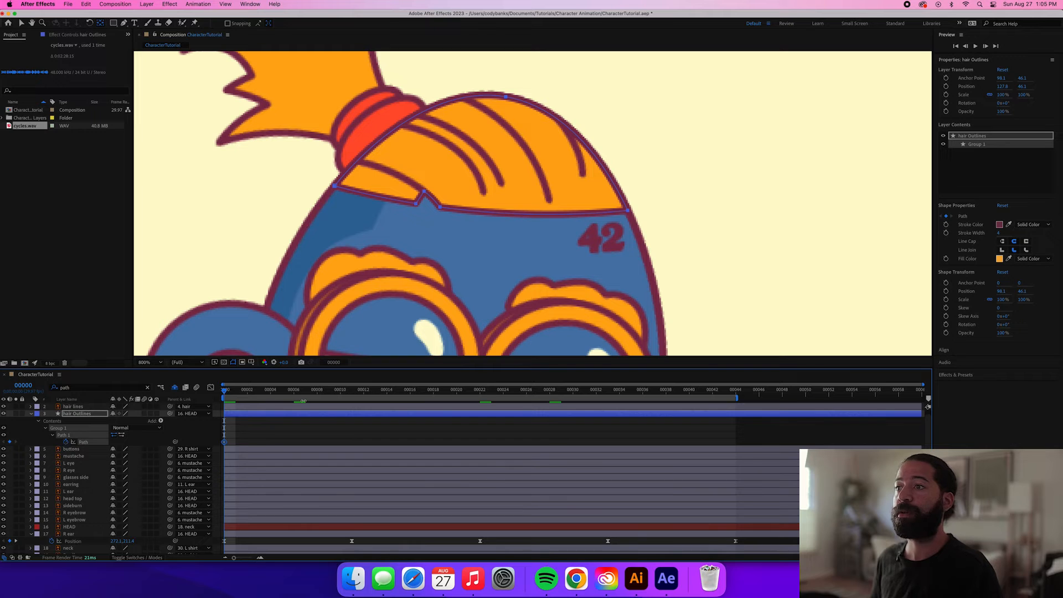
left_click(352, 393)
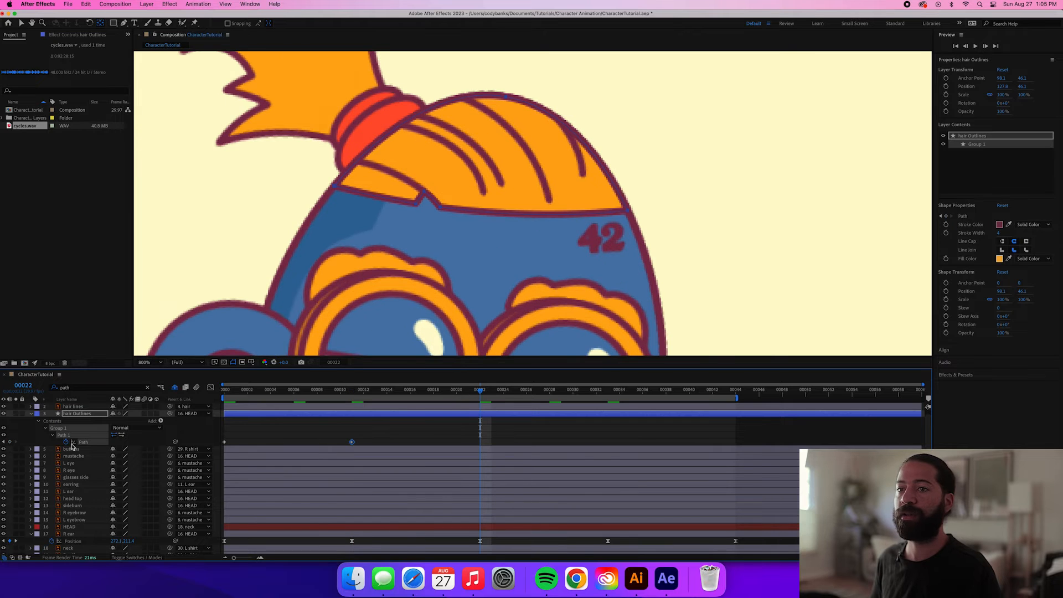
left_click(9, 441)
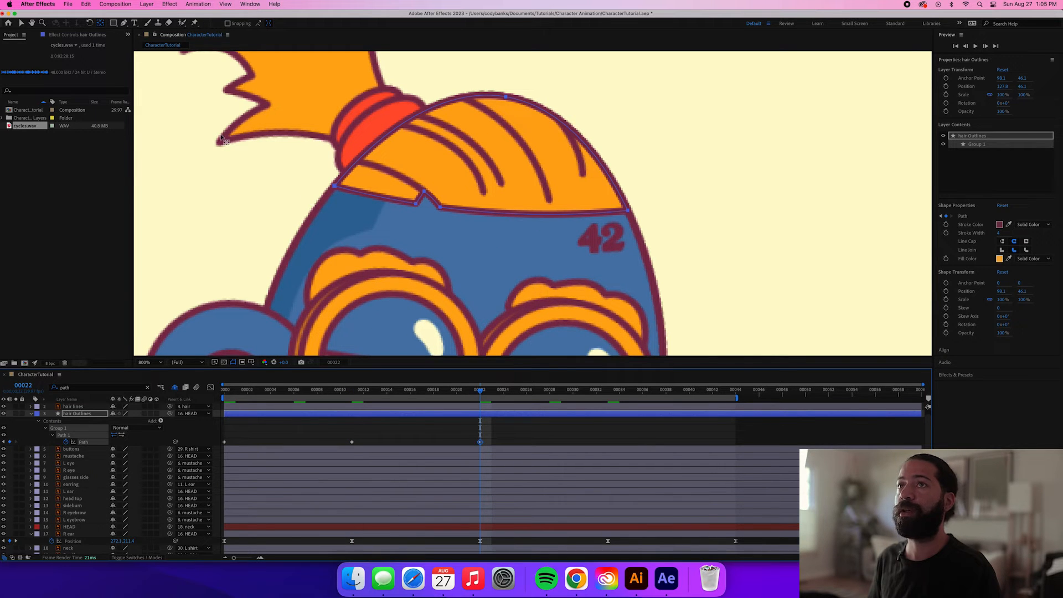
With the Pen tool, shift the hairline notch points slightly toward the ponytail side at frame 22.
left_click(124, 23)
left_click_drag(399, 222, 453, 179)
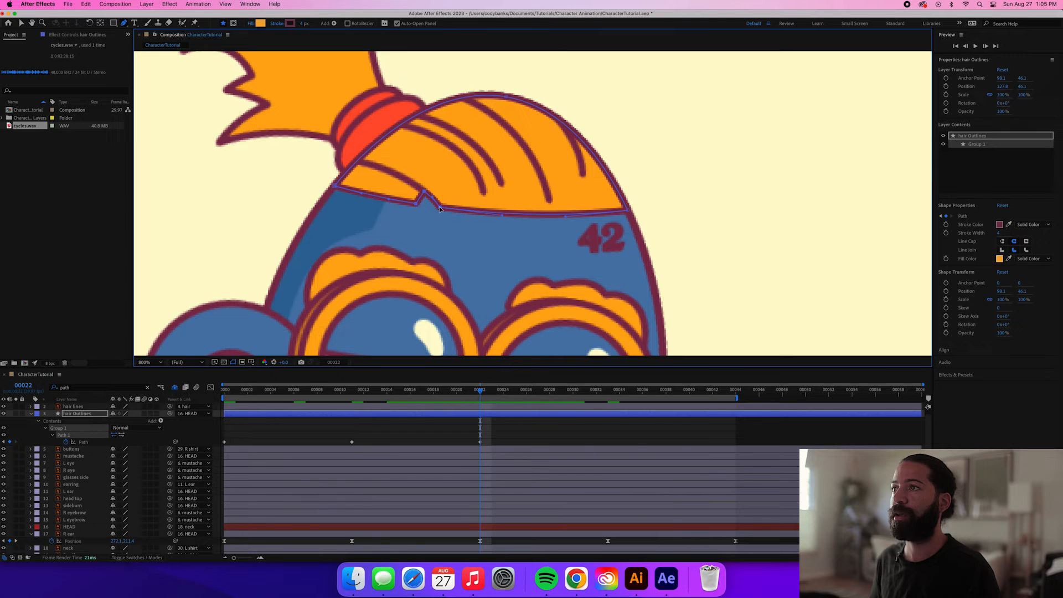
left_click_drag(440, 209, 425, 208)
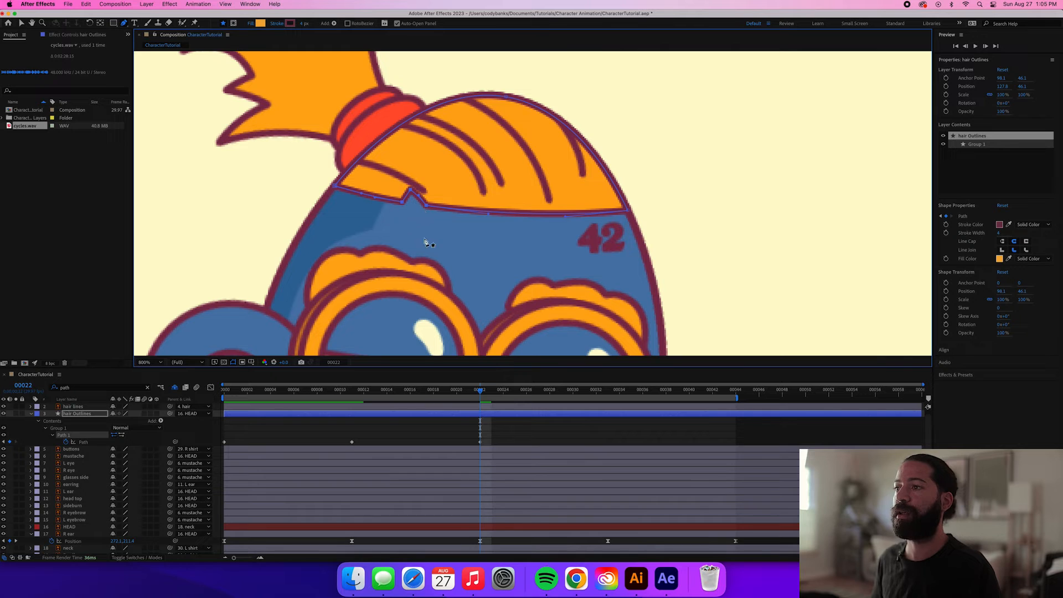
Copy the hair Outlines path keyframe from frame 22 to frame 0 and apply Easy Ease to all its path keyframes.
left_click(481, 443)
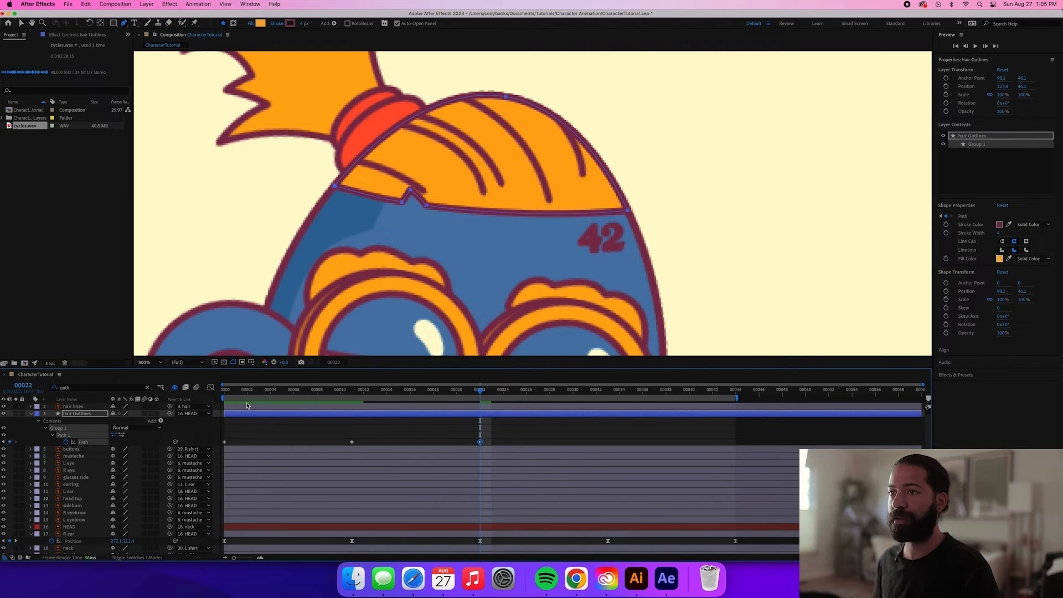
left_click(225, 392)
key("super+v")
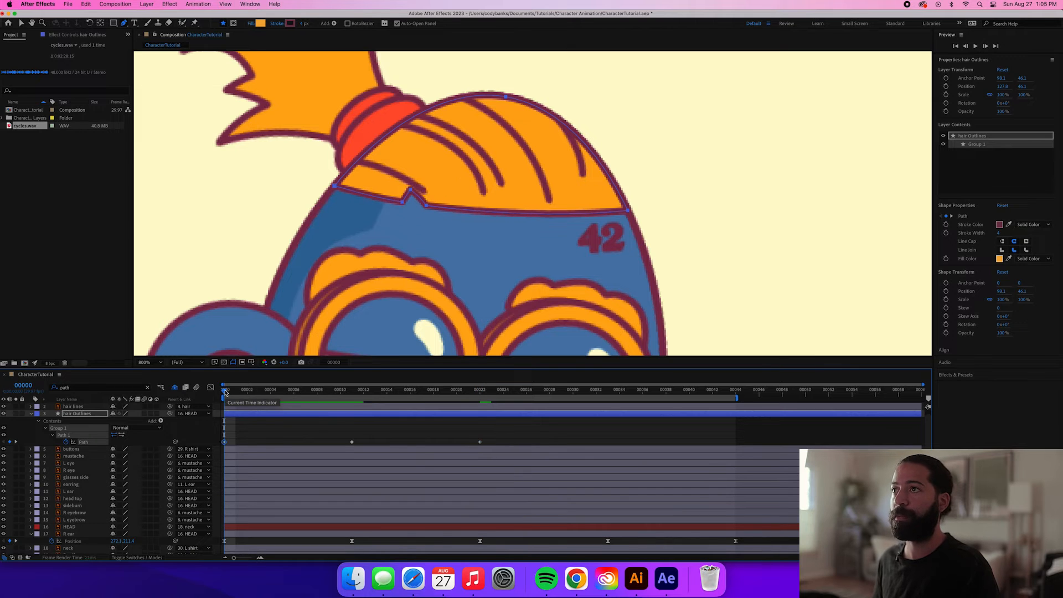
left_click_drag(491, 438, 219, 446)
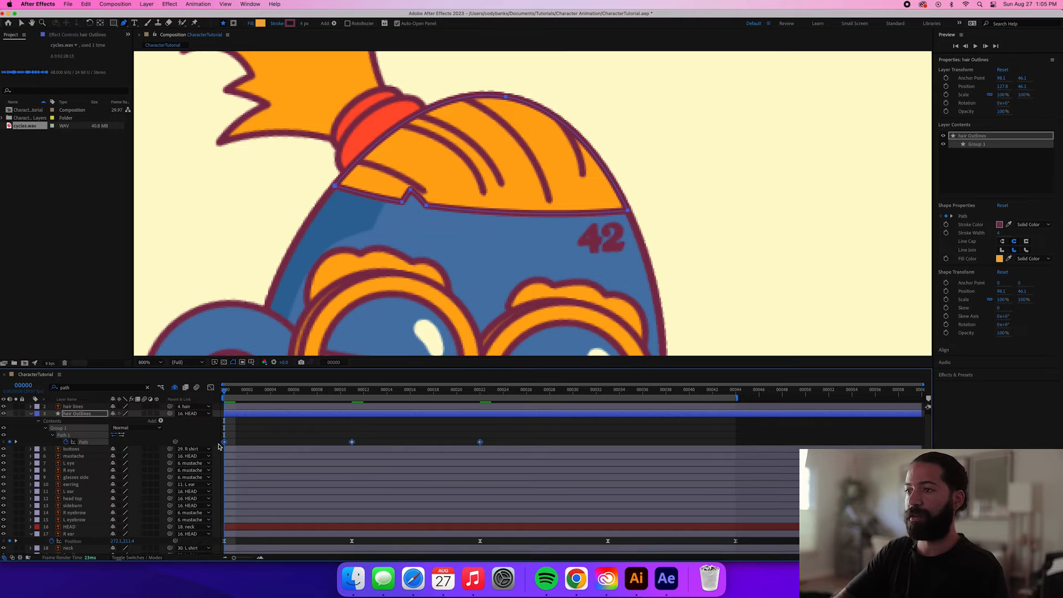
key("F9")
Copy the hair Outlines path keyframes at frames 11 and 22, paste them at frame 33, and play back the motion.
left_click_drag(344, 428, 505, 446)
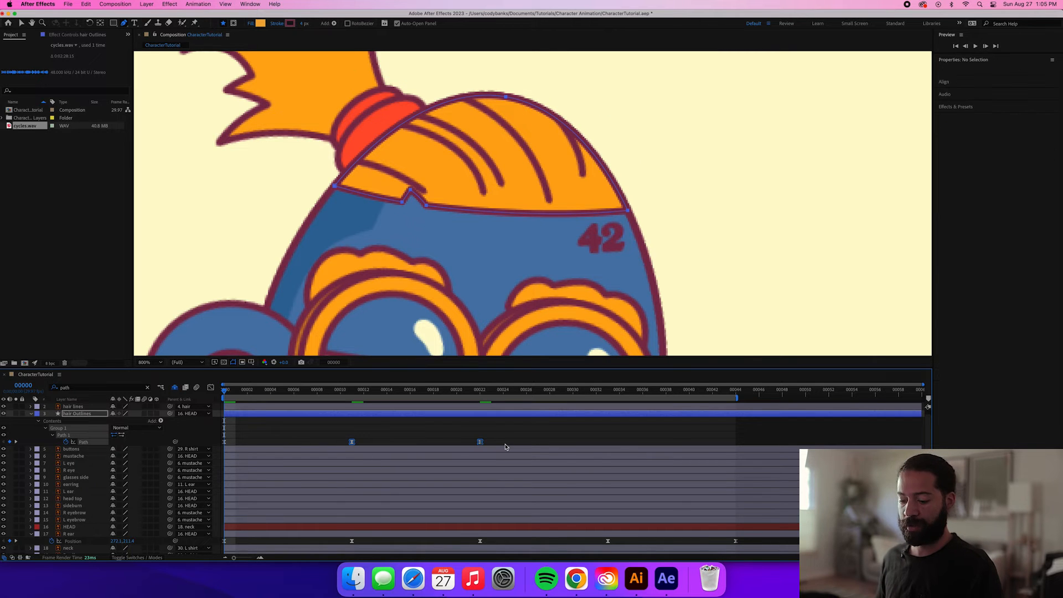
left_click(608, 390)
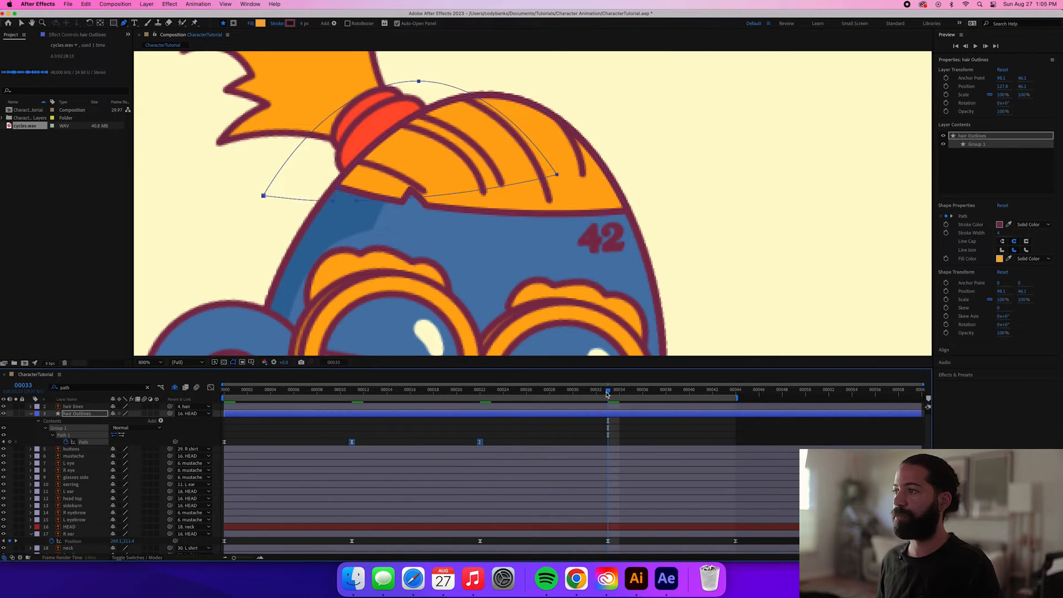
key("super+v")
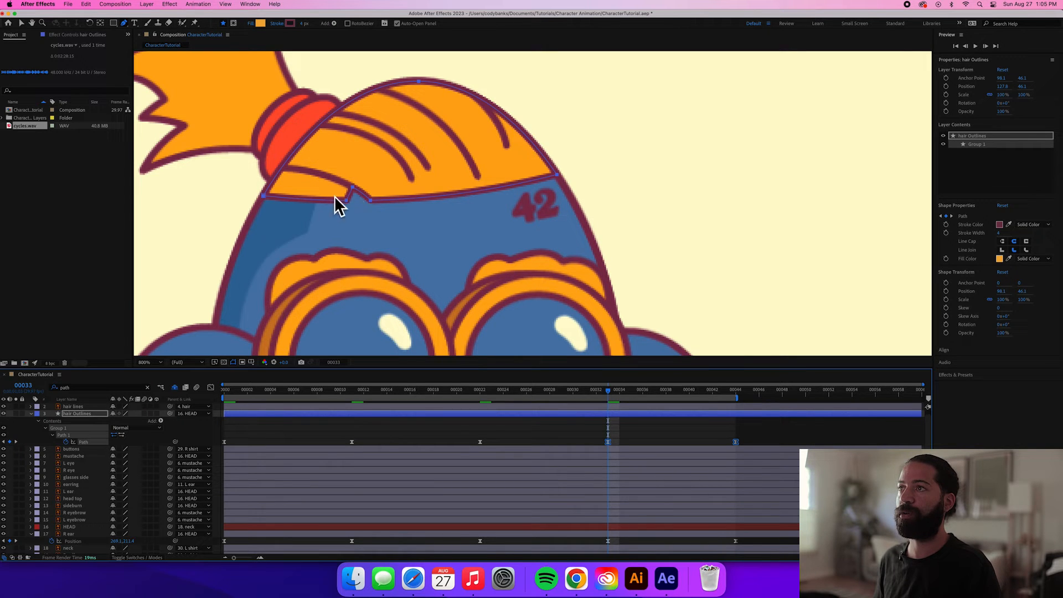
key("space")
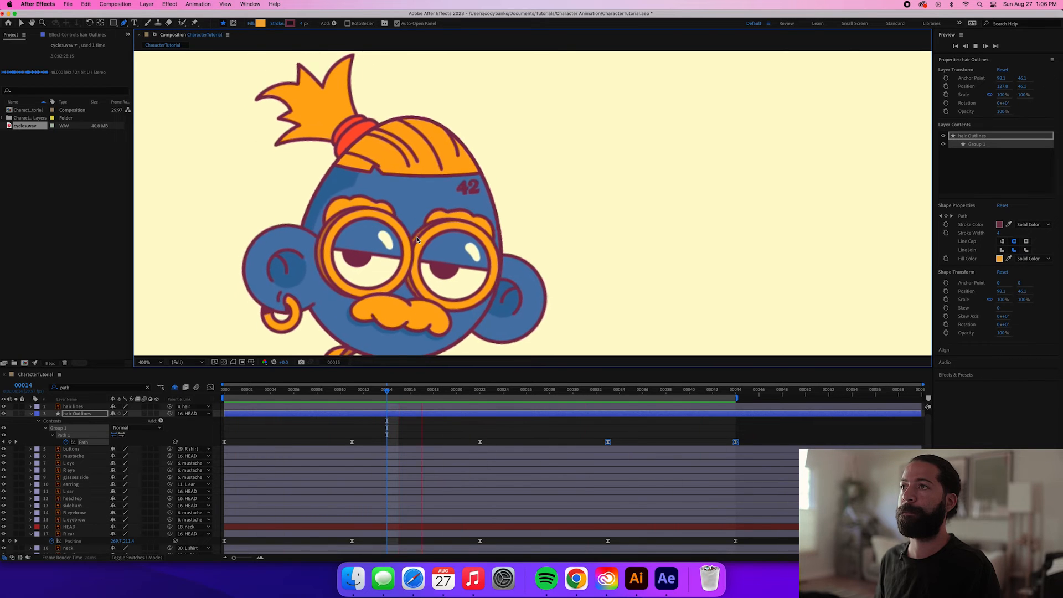
key("space")
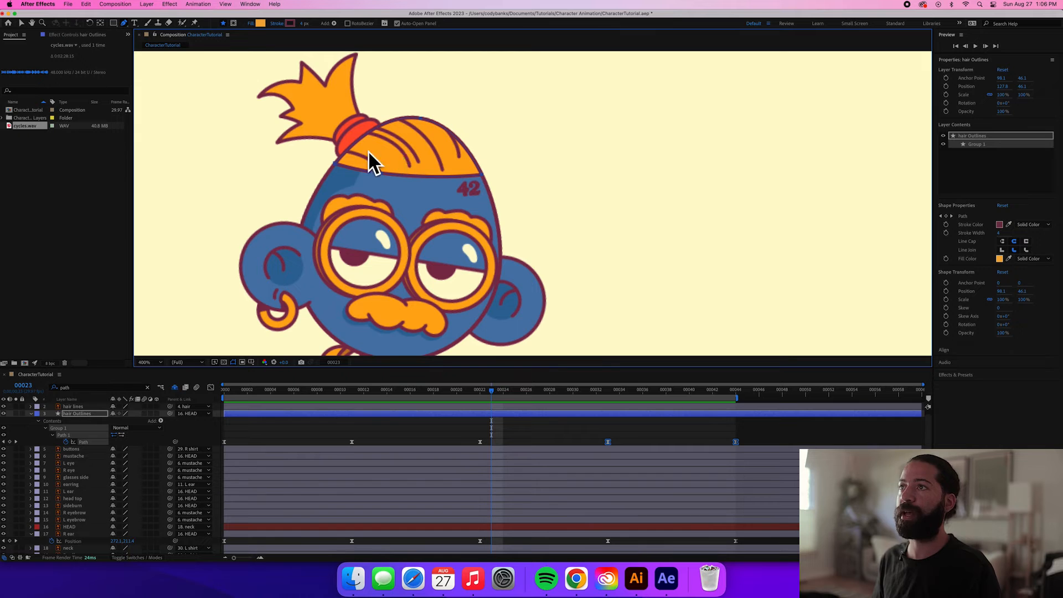
Collapse the hair Outlines layer and create shapes from the hair lines vector layer.
left_click(31, 413)
scroll(74, 409, "up", 1)
left_click(71, 415)
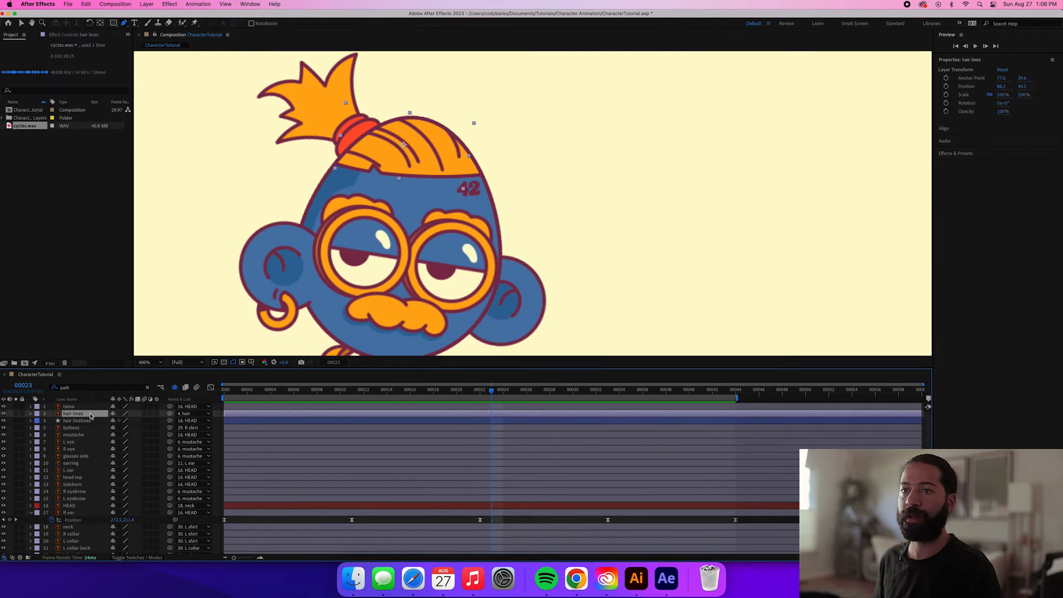
right_click(90, 416)
mouse_move(148, 484)
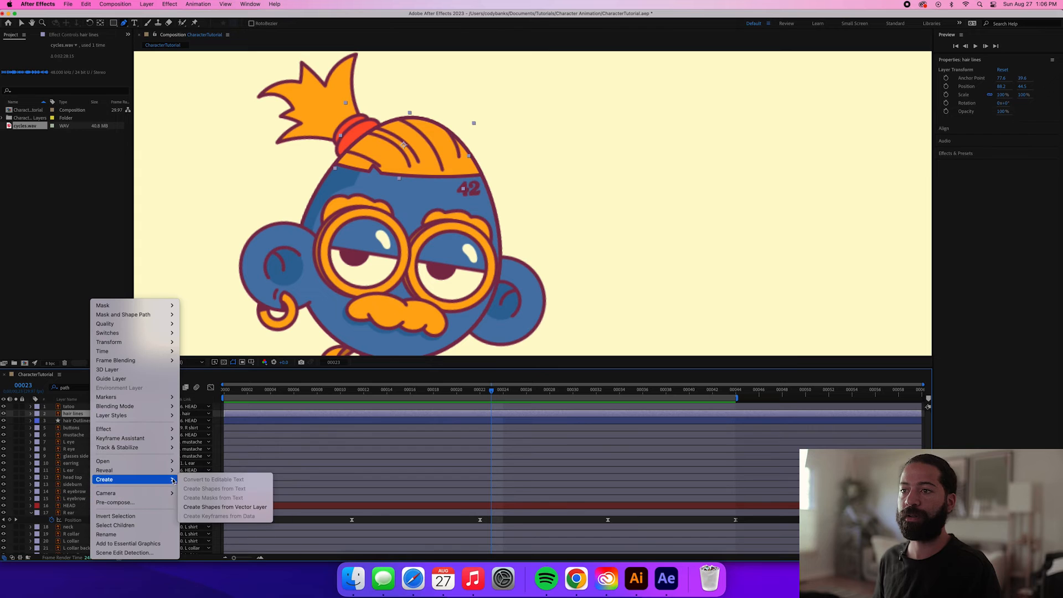
left_click(211, 506)
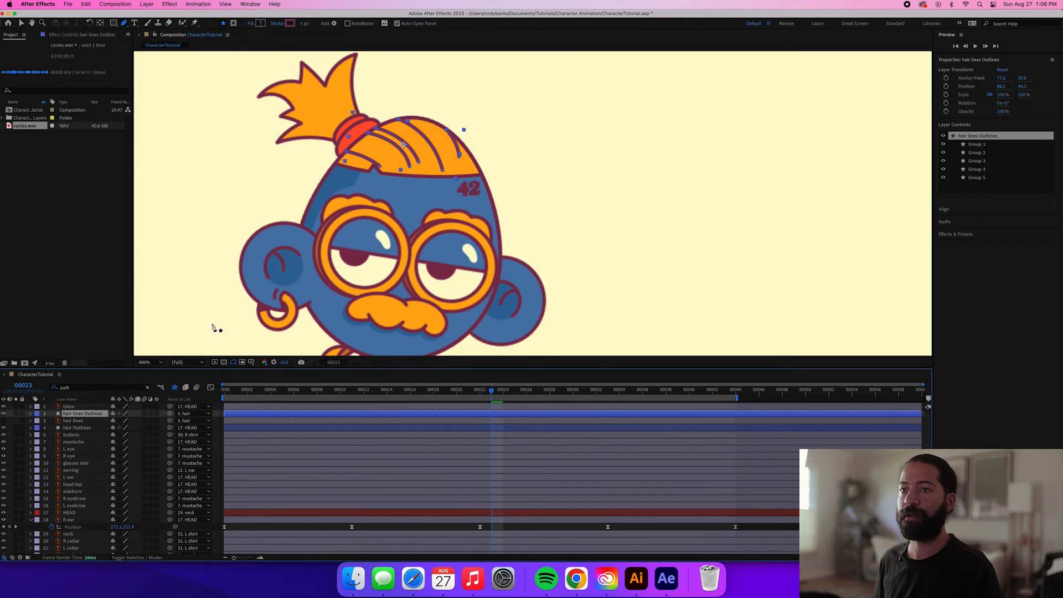
Filter the hair lines Outlines layer's properties by "path" and add Path keyframes to all five groups at frame 0.
left_click(225, 391)
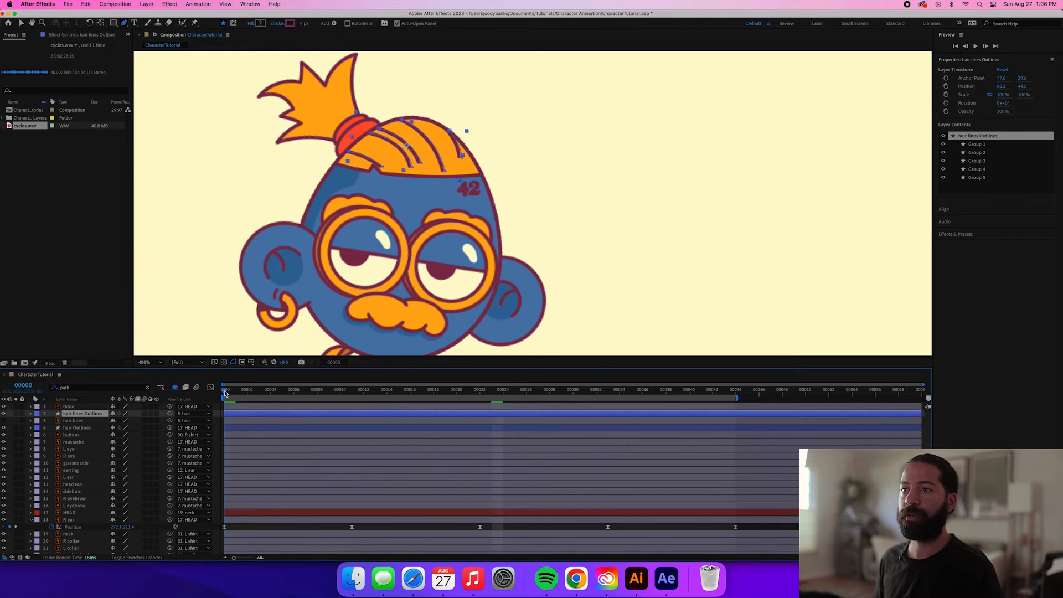
left_click(84, 387)
key("BackSpace")
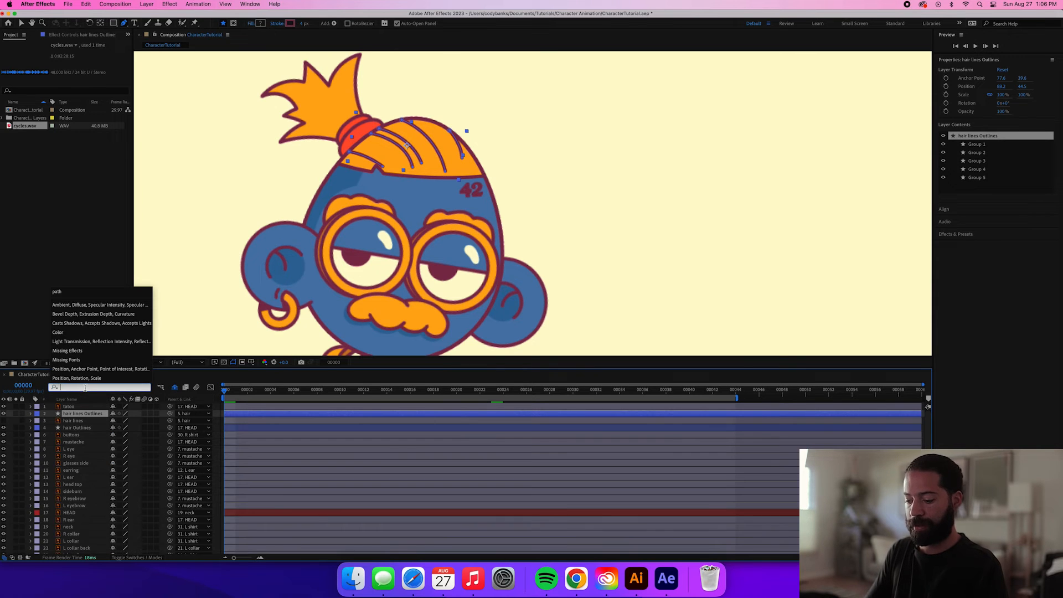
type("path")
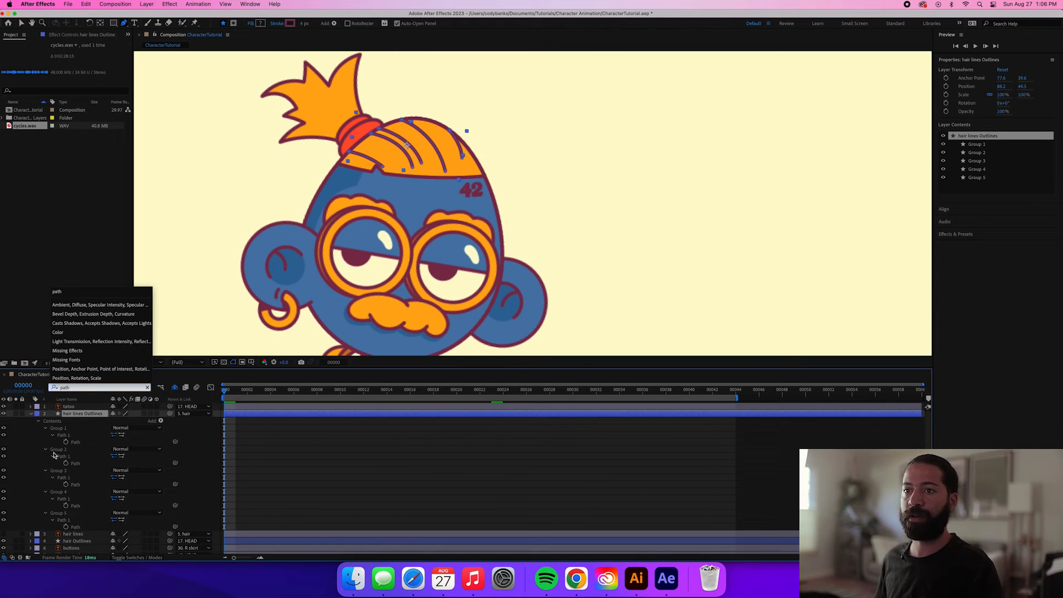
left_click(66, 442)
left_click(66, 462)
left_click(66, 484)
left_click(66, 505)
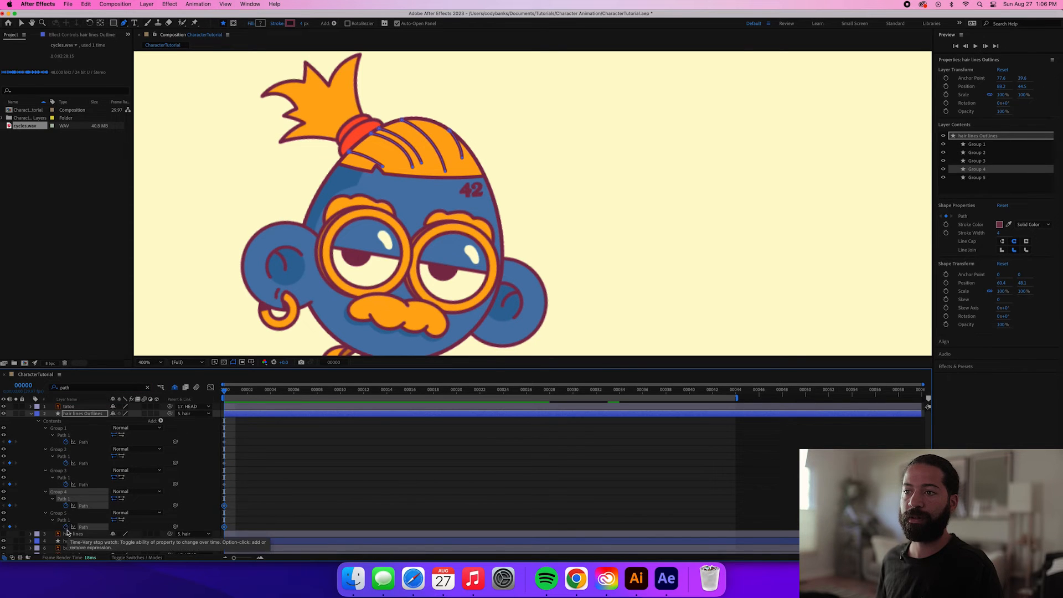
left_click(66, 527)
Add Path keyframes to all five hair line groups at frame 11.
left_click(352, 390)
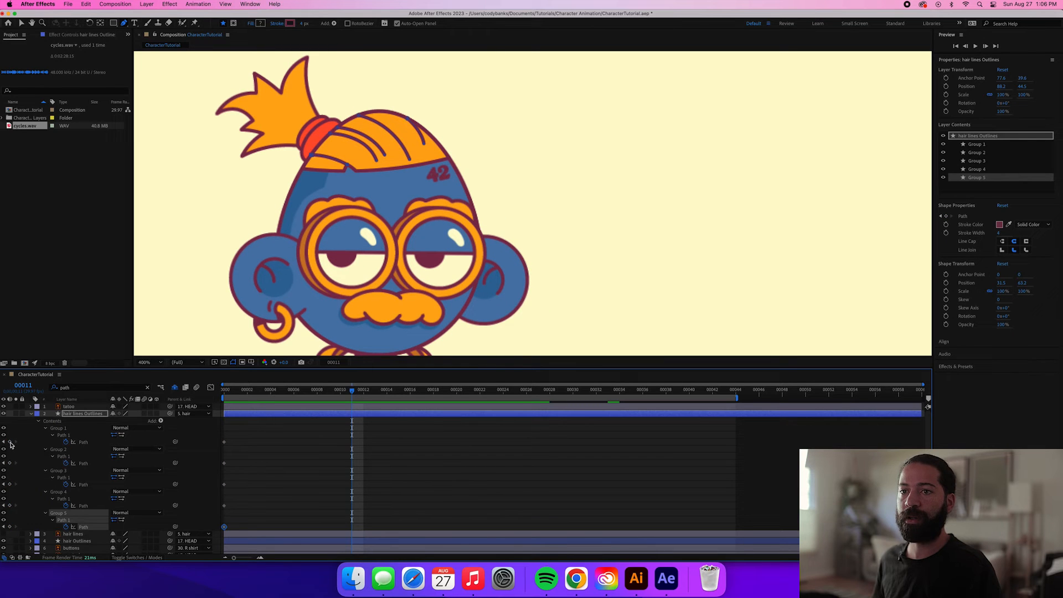
left_click(9, 441)
left_click(9, 463)
left_click(10, 484)
left_click(9, 505)
left_click(9, 526)
Add Path keyframes to all five hair line groups at frame 22.
left_click(479, 391)
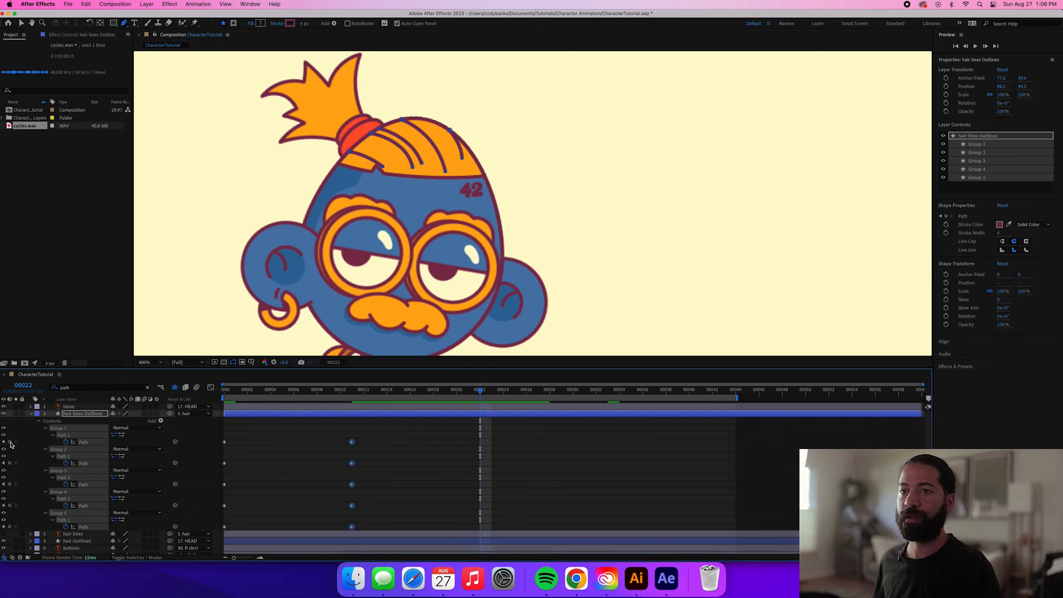
left_click(10, 441)
left_click(10, 463)
left_click(9, 484)
left_click(9, 505)
left_click(9, 526)
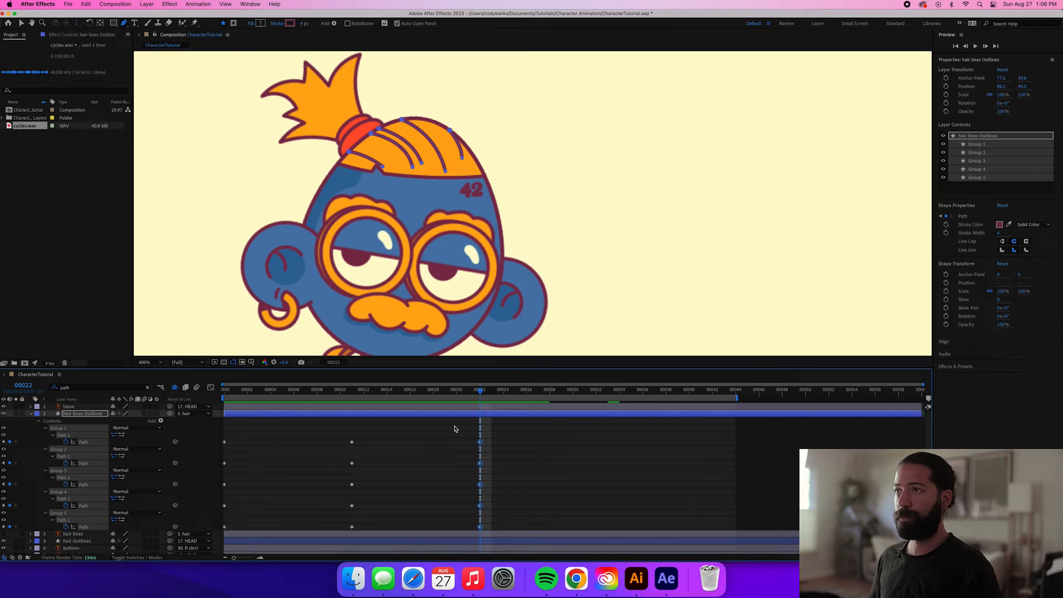
Shift the lower end points of all five hair lines slightly toward the ponytail side at frame 22, aligning the first with the hairline notch.
left_click(383, 166)
scroll(383, 165, "up", 2)
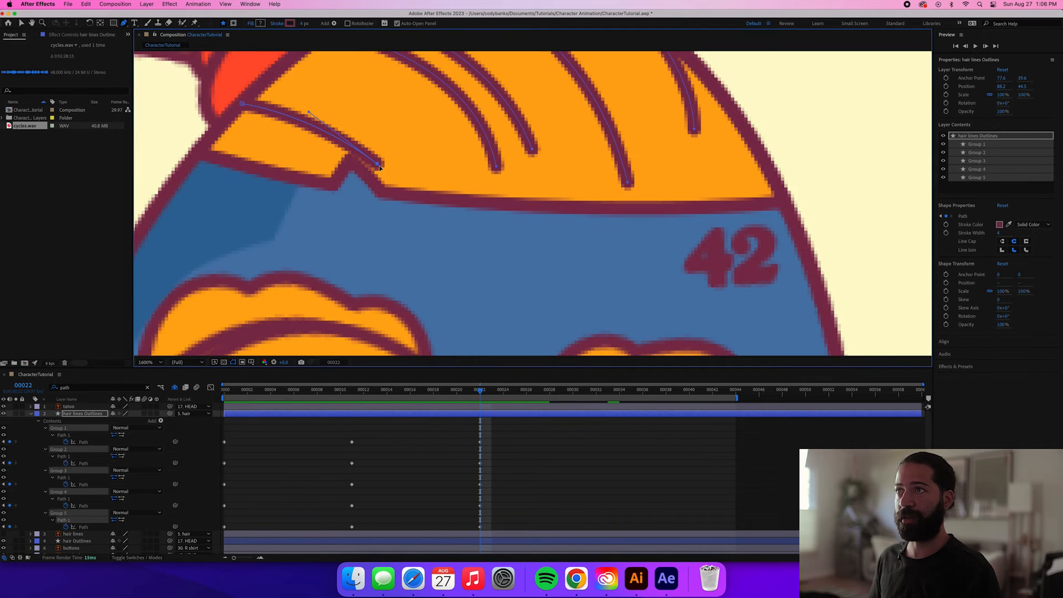
left_click_drag(379, 165, 356, 165)
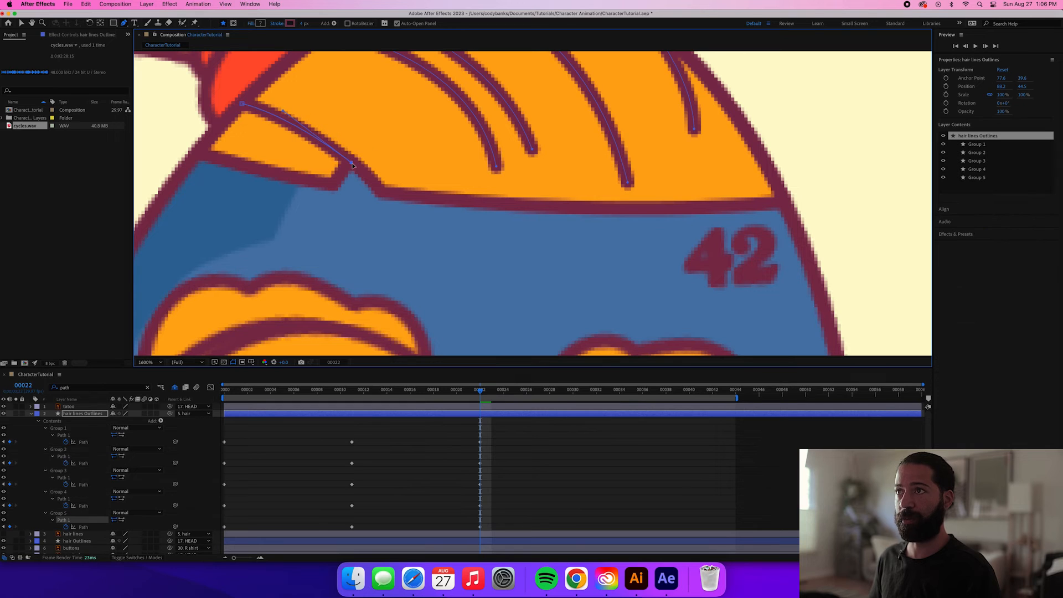
left_click_drag(556, 140, 487, 166)
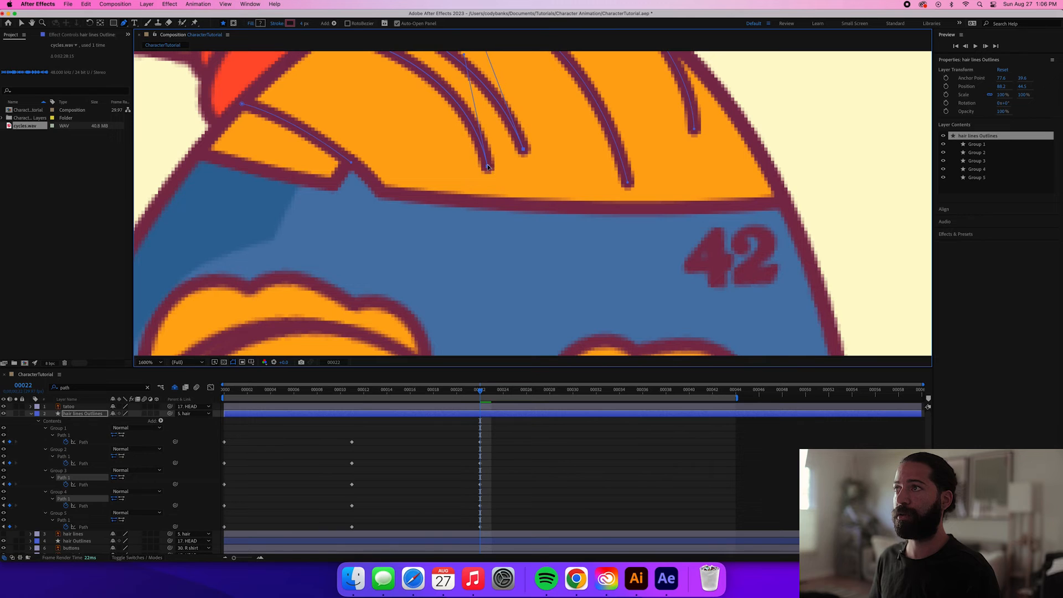
left_click_drag(644, 169, 619, 183)
left_click(694, 130)
left_click_drag(694, 131, 687, 131)
Copy the five hair line path keyframes from frame 22 to frame 0 and apply Easy Ease to all the path keyframes.
left_click_drag(490, 436, 455, 532)
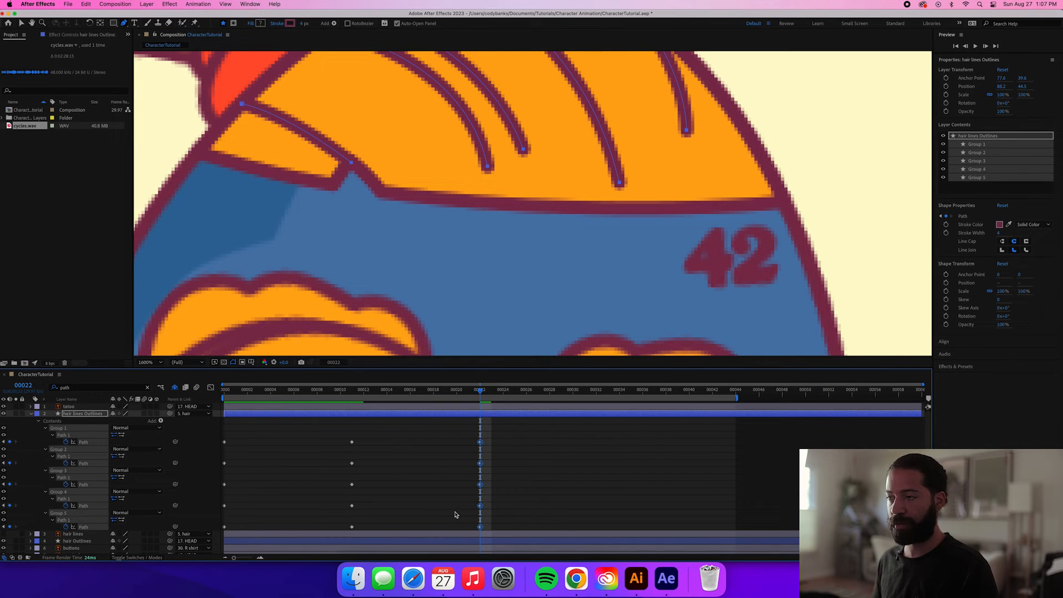
left_click(225, 395)
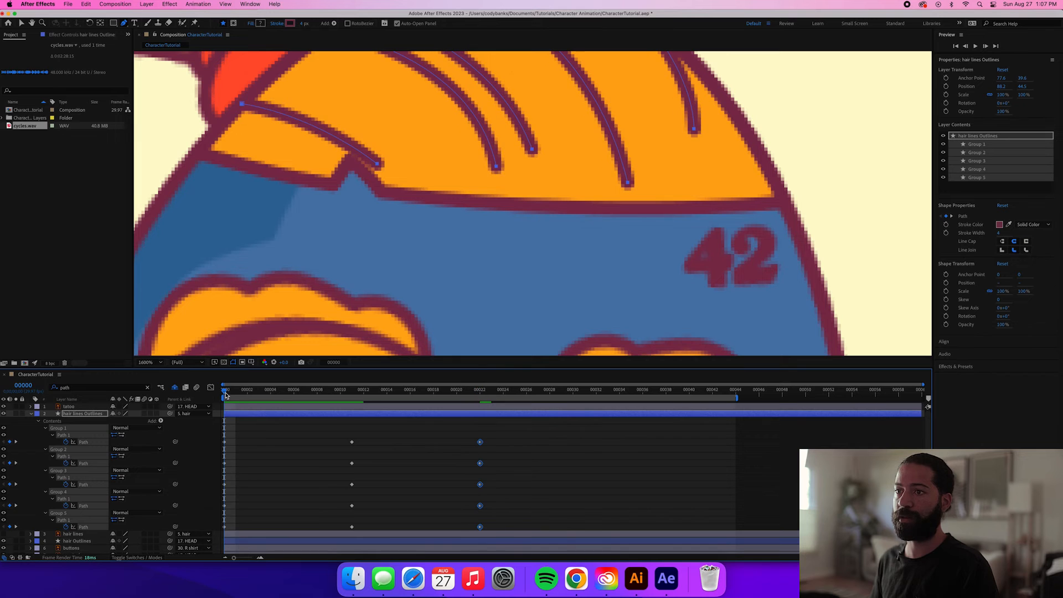
left_click_drag(502, 436, 206, 533)
key("F9")
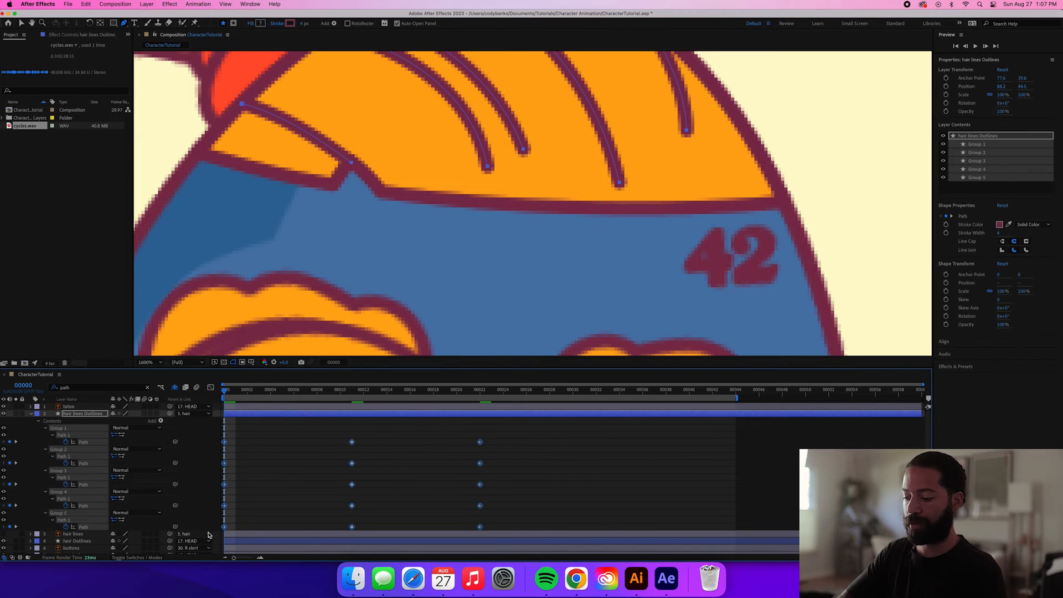
Copy the Path keyframes of all five hair line groups from frames 11 and 22 and paste them at frame 33.
left_click_drag(341, 436, 492, 530)
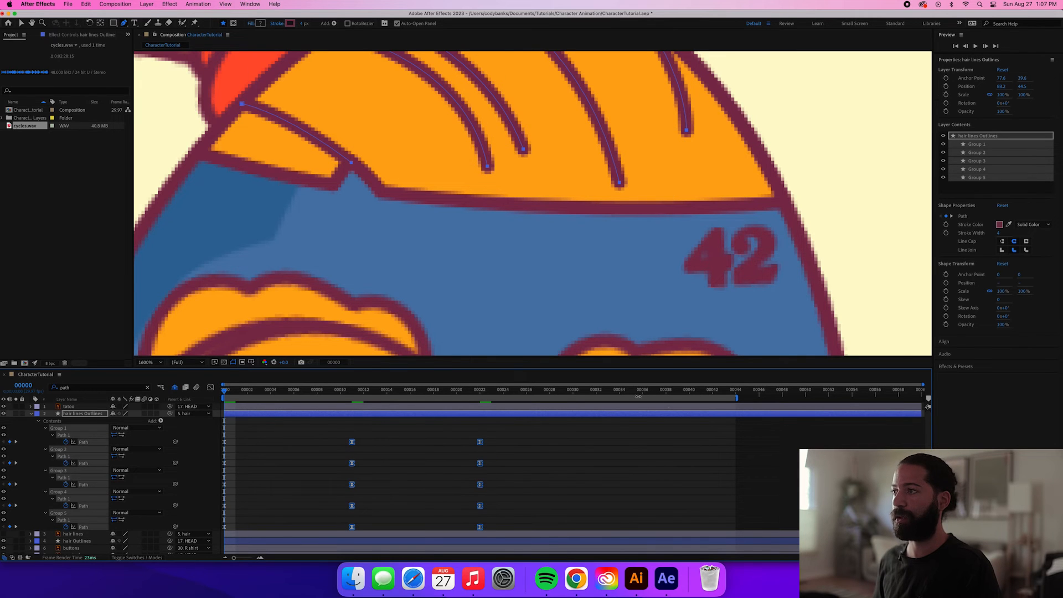
left_click(607, 391)
key("super+v")
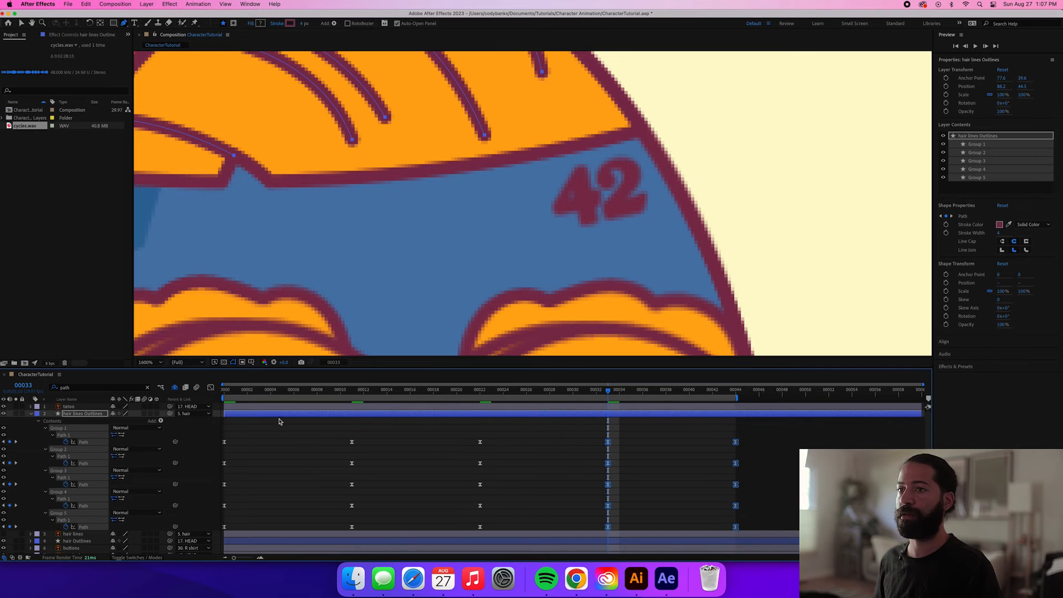
left_click(31, 415)
scroll(364, 285, "down", 3)
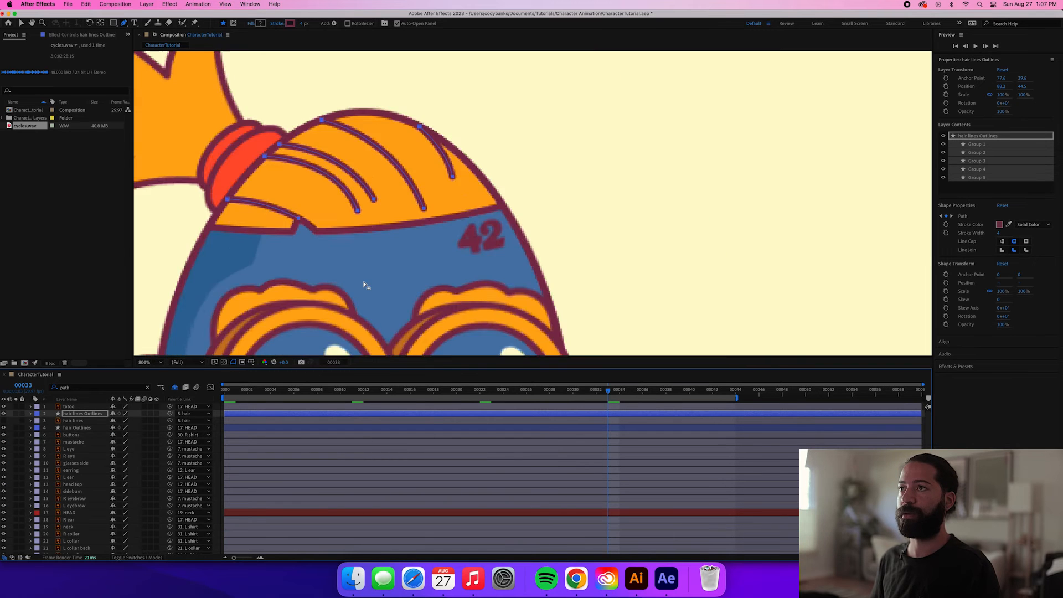
Preview the animation loop to check how the hair lines move with the head.
key("space")
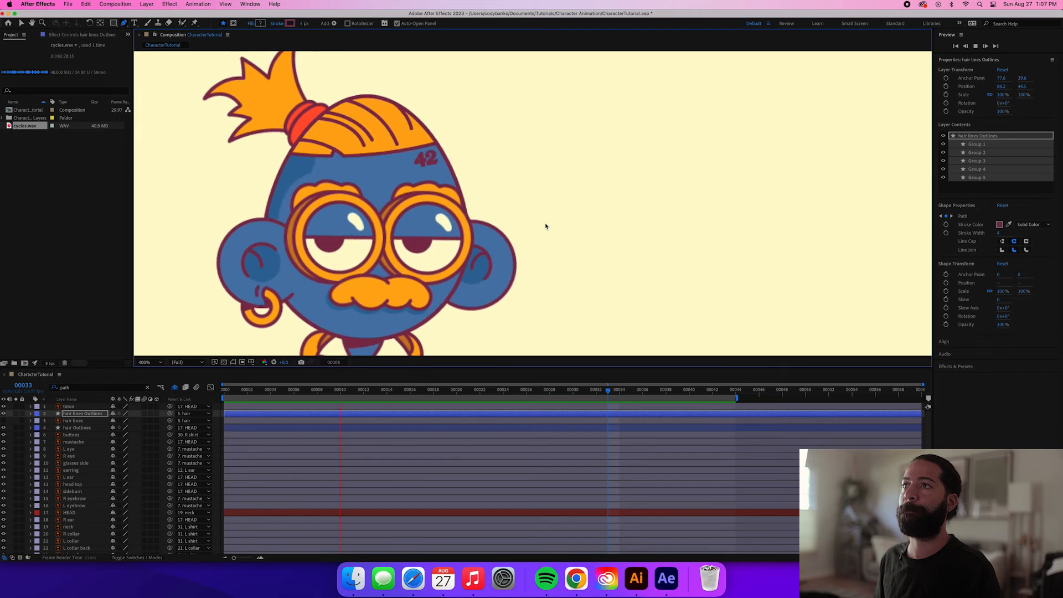
key("space")
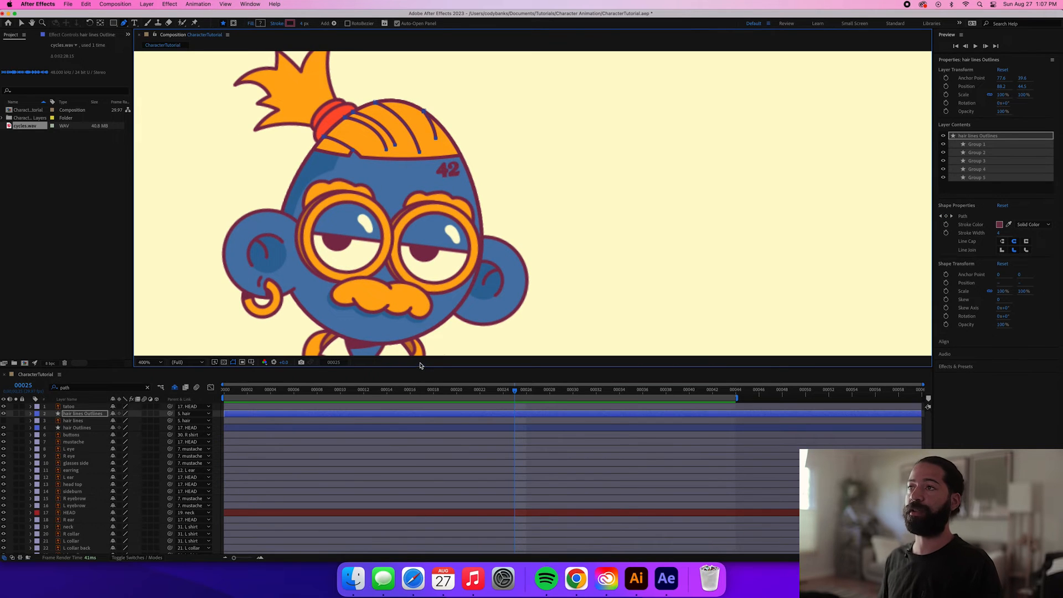
scroll(496, 279, "down", 2)
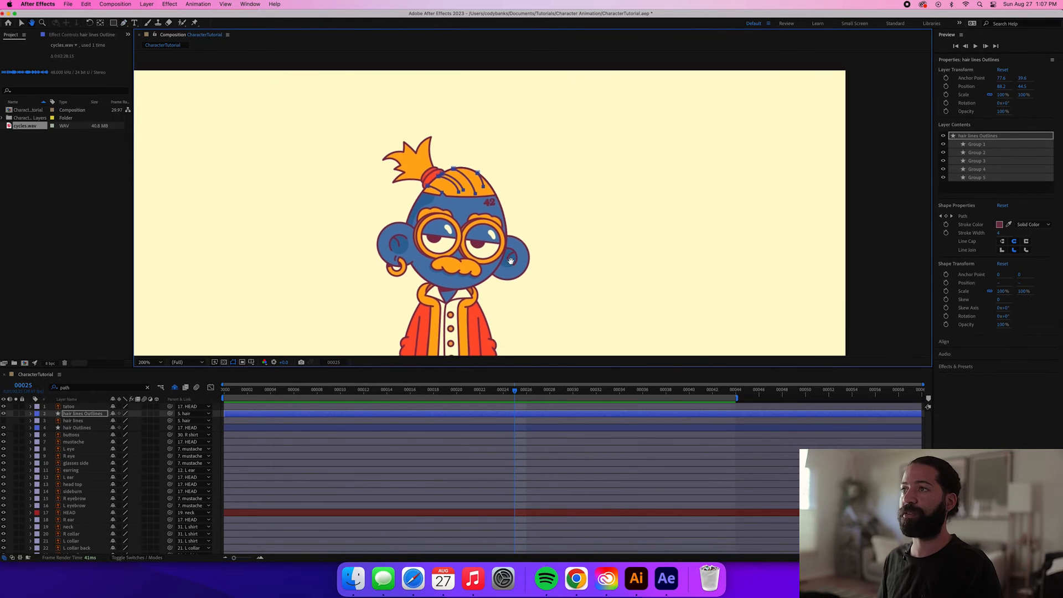
key("g")
scroll(434, 203, "up", 2)
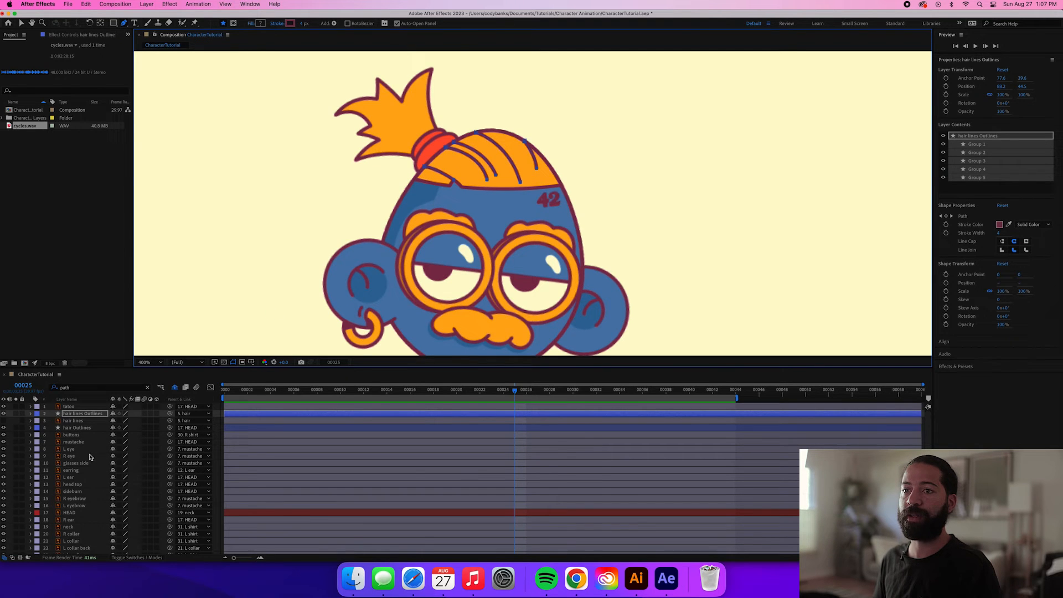
Create a shape layer from the sideburn vector layer.
left_click(81, 492)
right_click(81, 492)
mouse_move(122, 477)
left_click(178, 491)
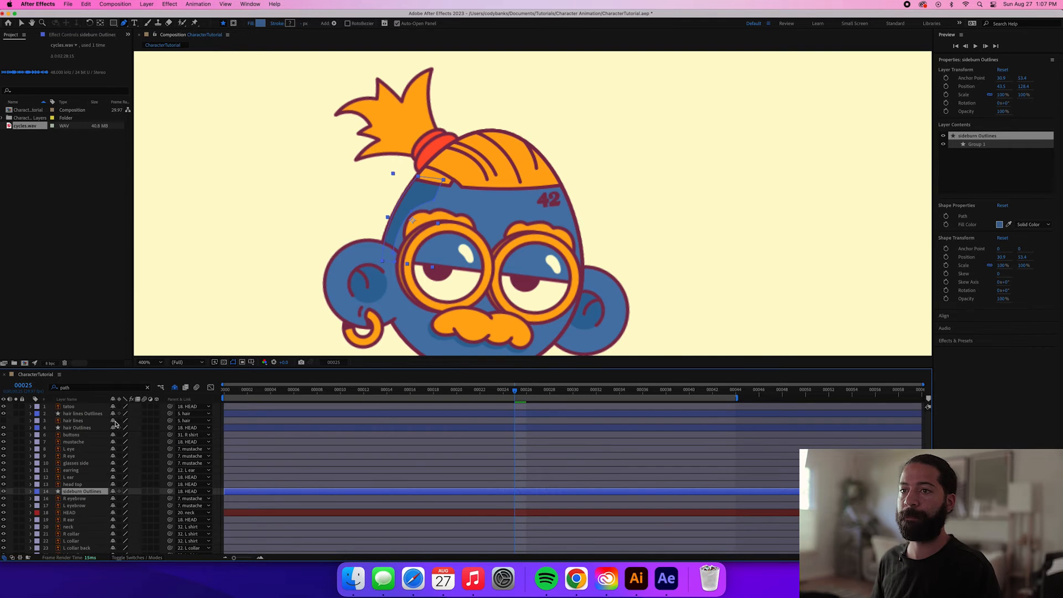
Add Path keyframes to the sideburn outlines at frames 0, 11 and 22.
left_click(223, 391)
left_click(101, 388)
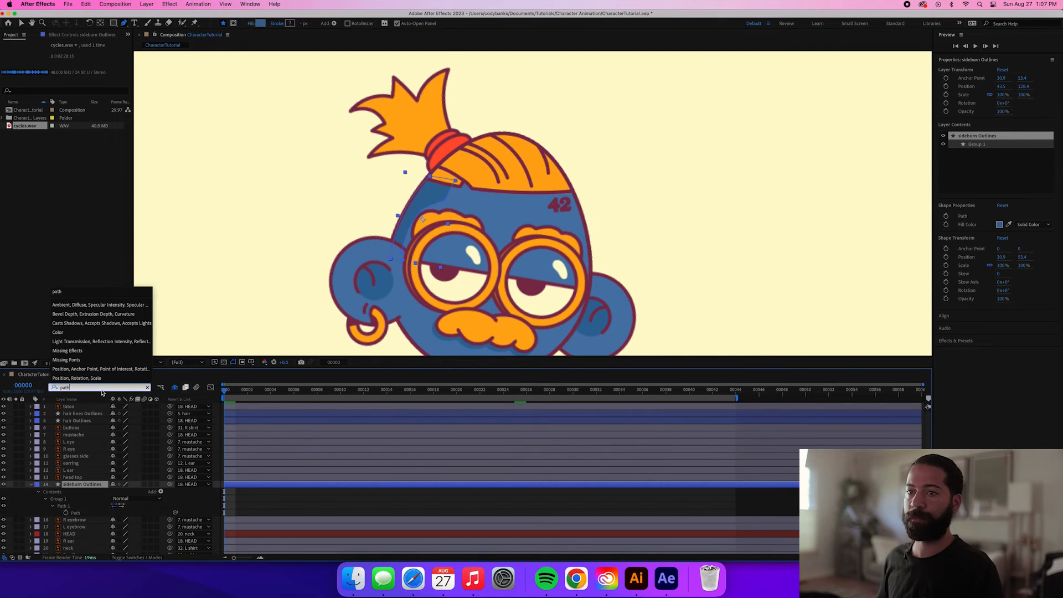
left_click(66, 512)
left_click(352, 390)
left_click(456, 390)
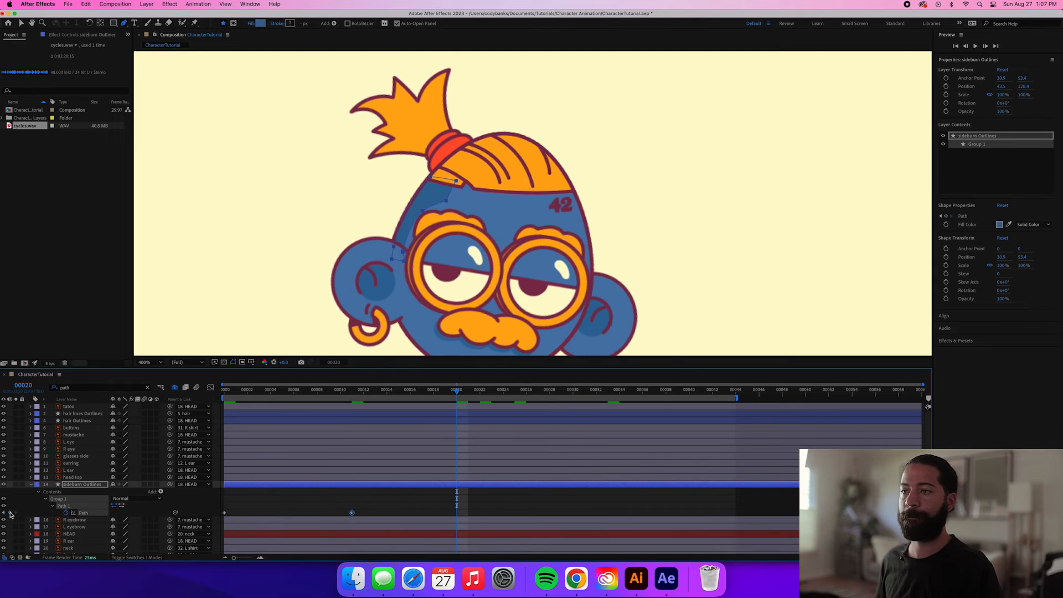
left_click_drag(458, 513, 480, 513)
left_click(480, 391)
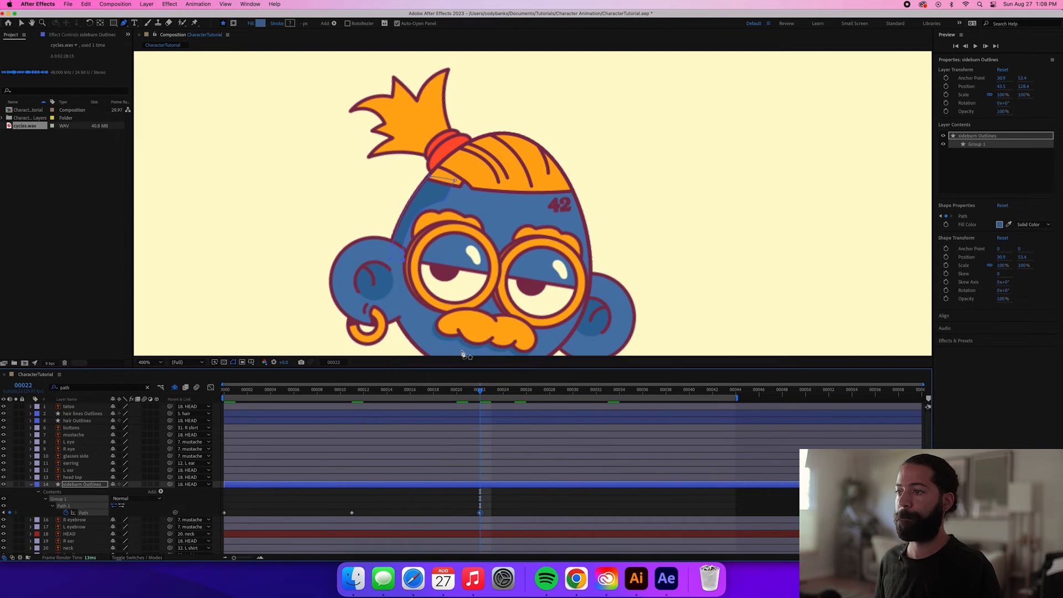
Adjust the sideburn path's upper front corner at frame 22 and apply Easy Ease to all its Path keyframes.
scroll(458, 187, "up", 1)
left_click(451, 178, "super")
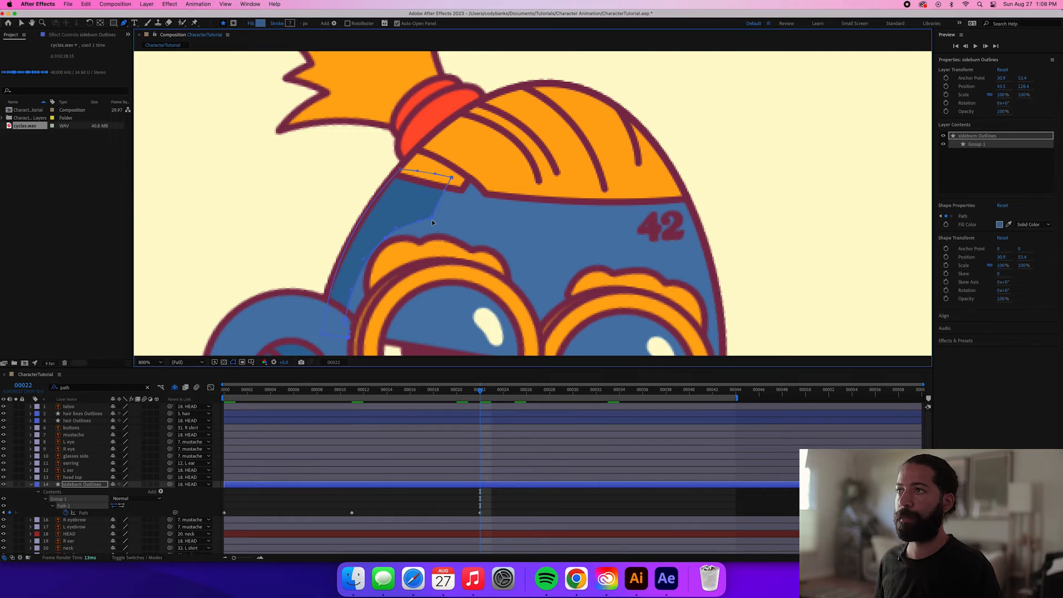
key("Home")
left_click_drag(496, 504, 219, 515)
key("F9")
Copy the sideburn Path keyframes from frames 11 and 22 and paste them at frame 33.
left_click_drag(333, 503, 487, 516)
left_click_drag(345, 505, 488, 518)
key("super+c")
left_click(607, 390)
key("super+v")
Preview the animation loop to check the sideburn's movement and collapse its layer.
scroll(519, 311, "down", 1)
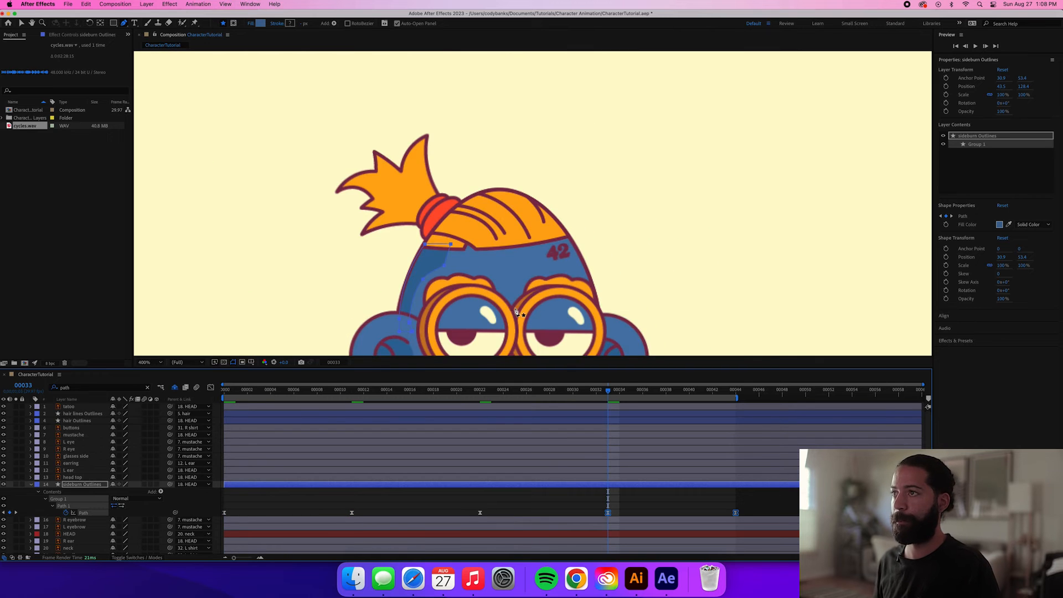
left_click_drag(515, 311, 515, 241)
key("space")
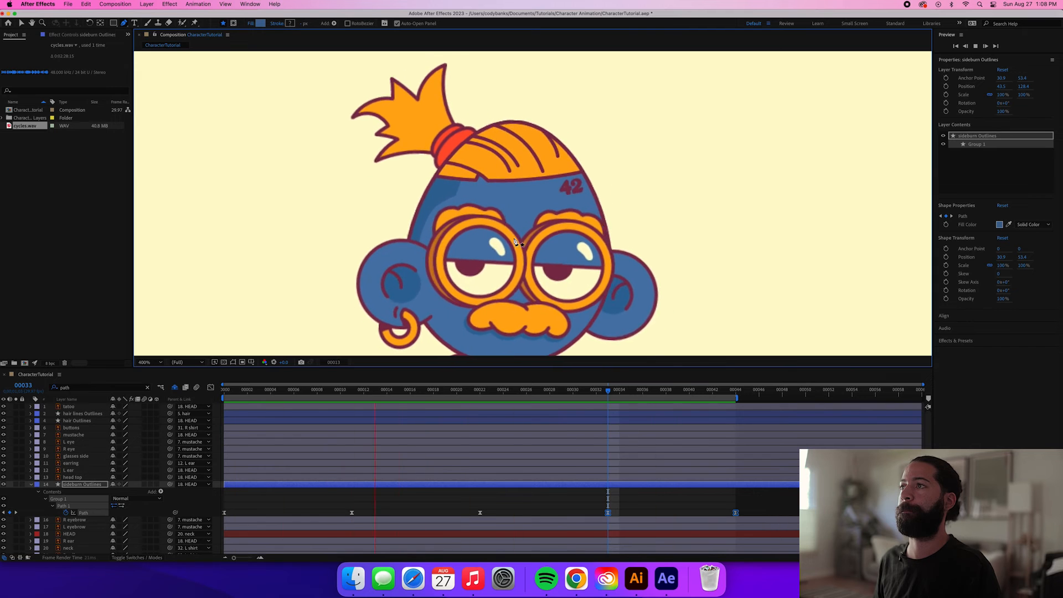
key("space")
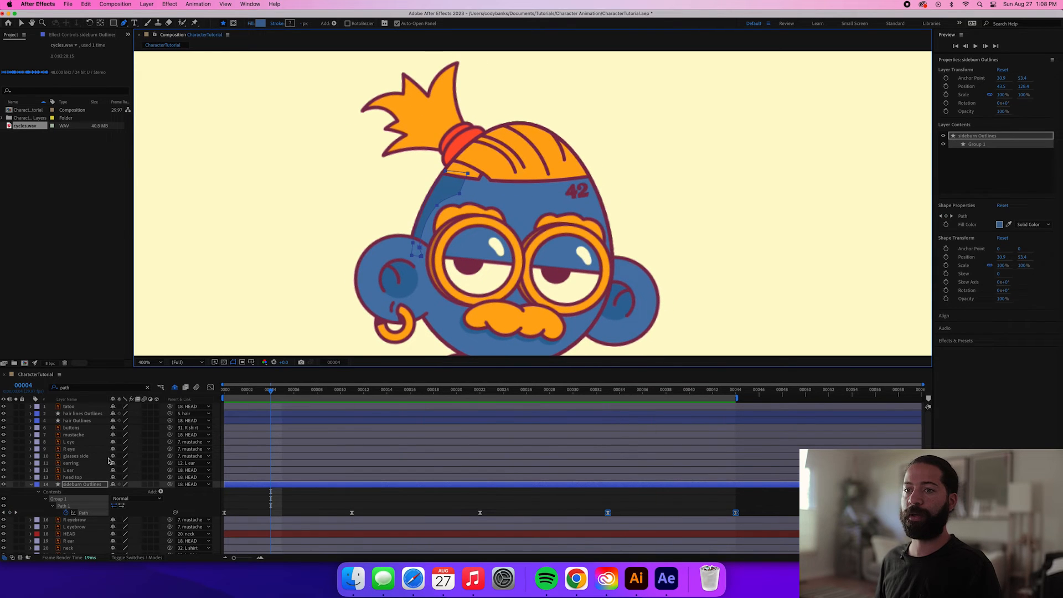
left_click(31, 485)
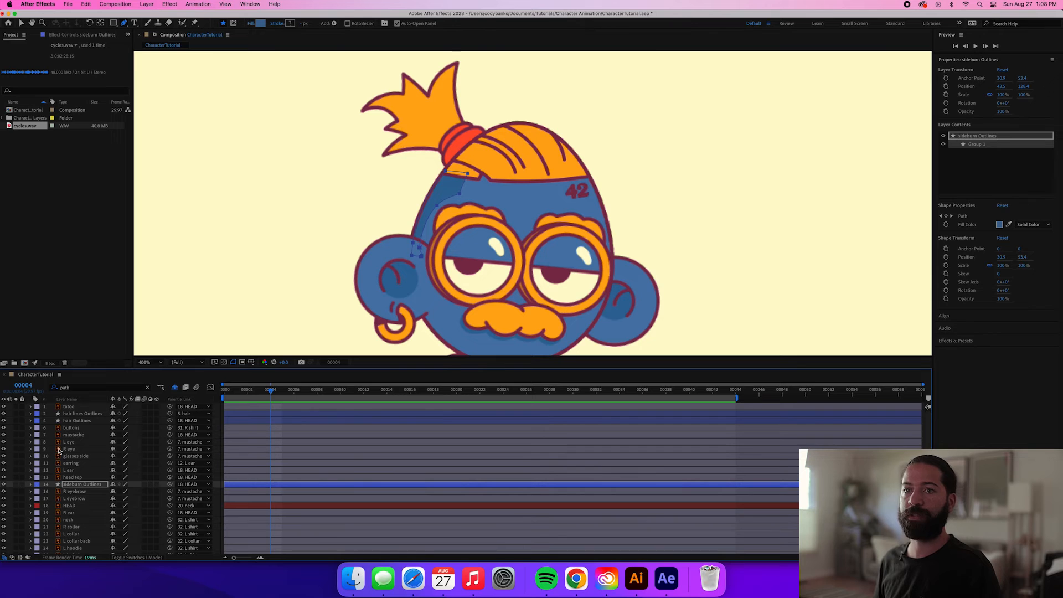
Add Position keyframes to the tatoo layer at frames 0, 11 and 22.
left_click(72, 406)
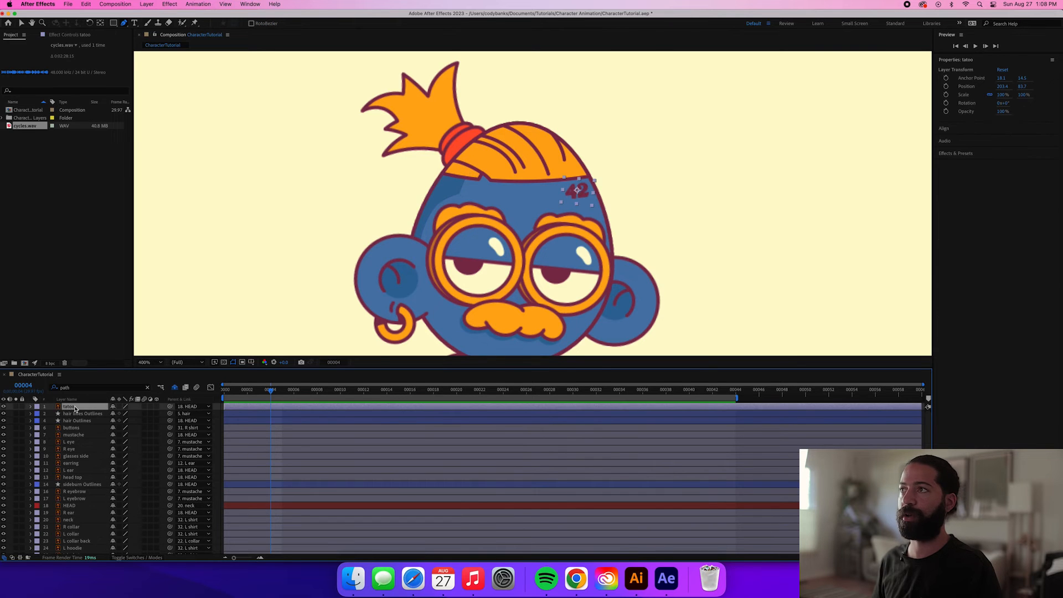
left_click(229, 391)
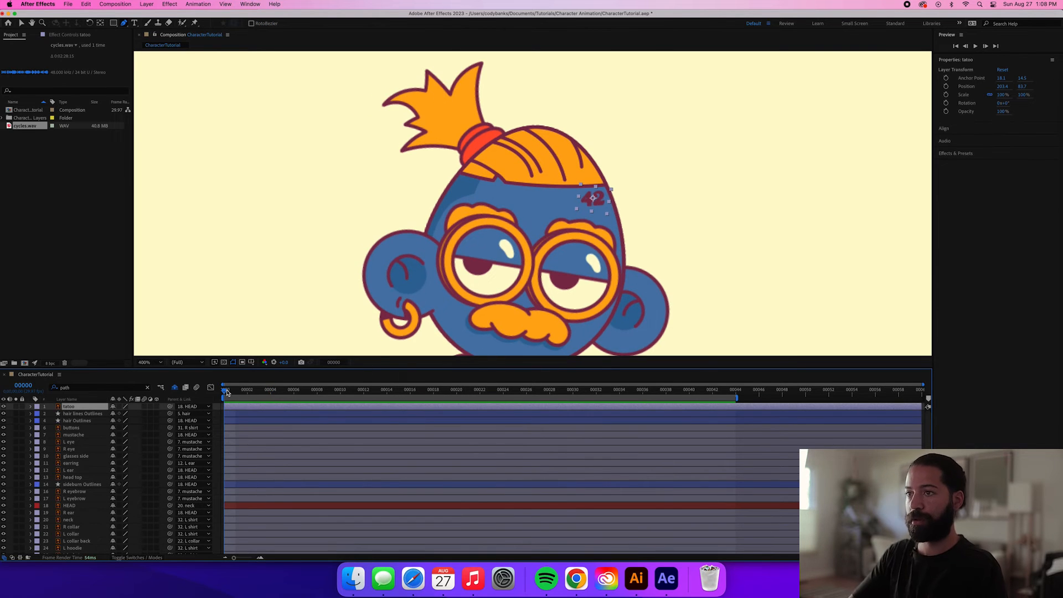
key("p")
left_click(51, 414)
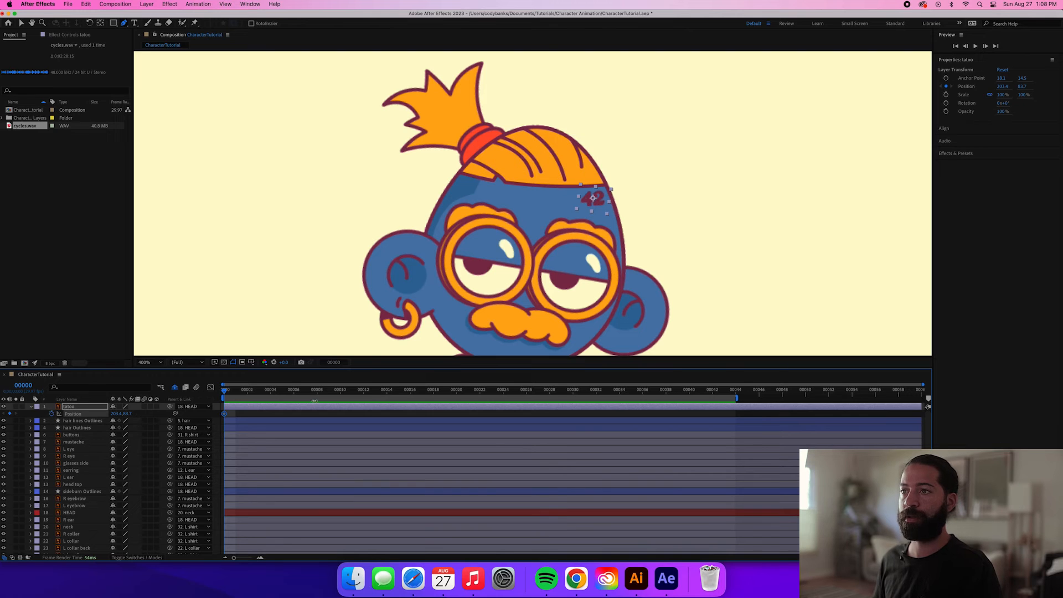
left_click(351, 392)
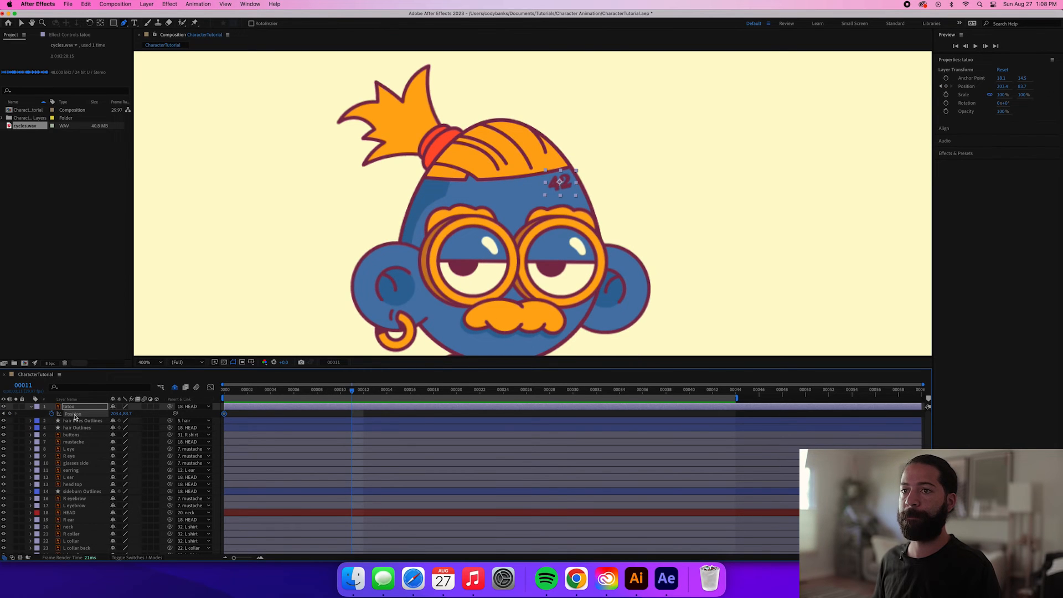
left_click(478, 392)
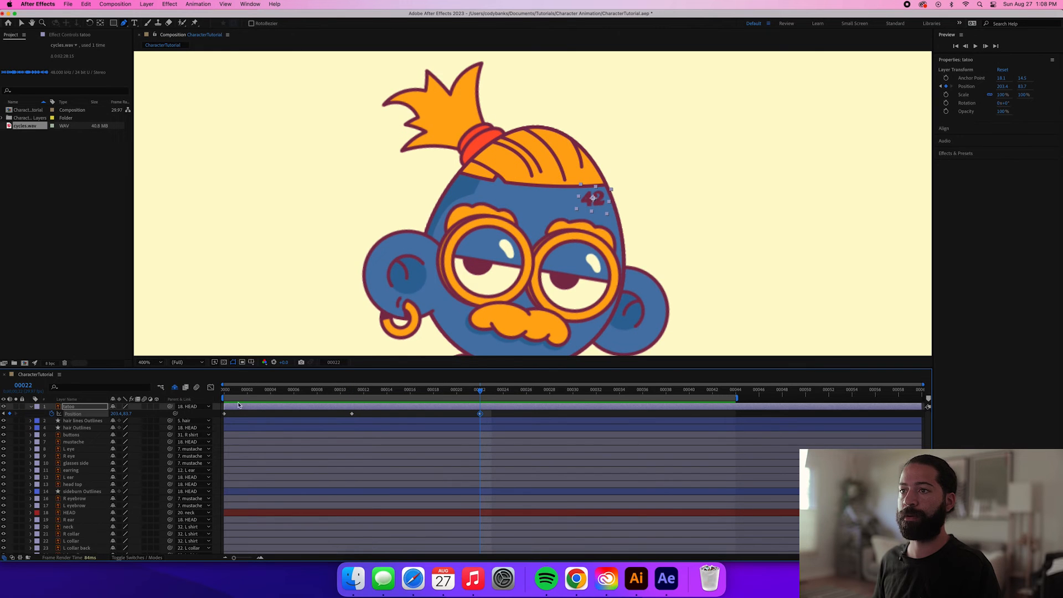
Set the tatoo layer's horizontal position to 195.4 at frames 0 and 22, and apply Easy Ease to its Position keyframes.
left_click_drag(117, 413, 110, 414)
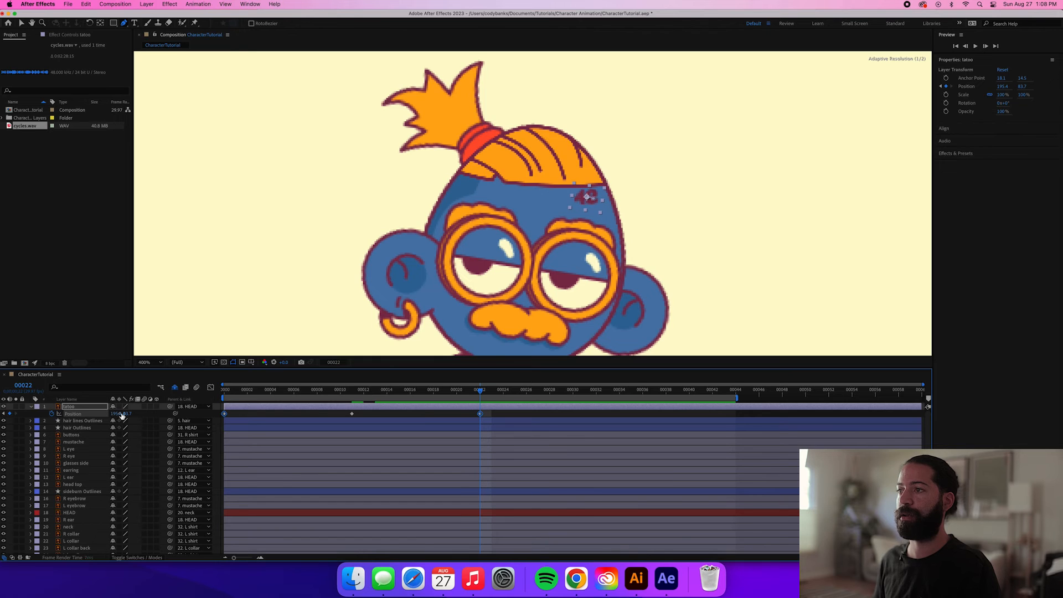
left_click_drag(490, 414, 221, 419)
key("F9")
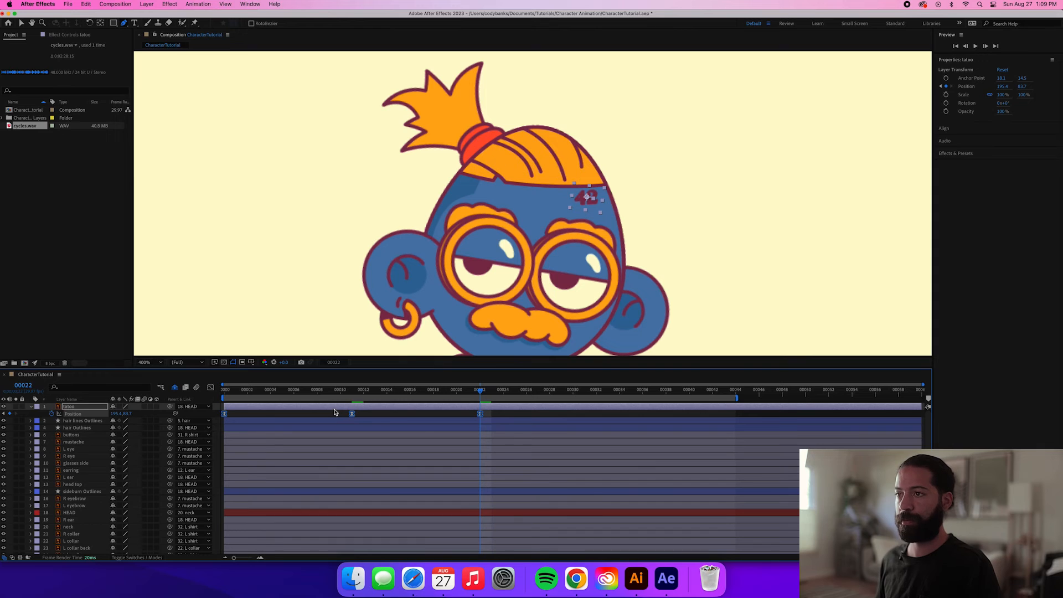
Copy the tatoo layer's Position keyframes from frames 11 and 22 and paste them at frame 33.
left_click(344, 415)
left_click_drag(345, 415, 503, 423)
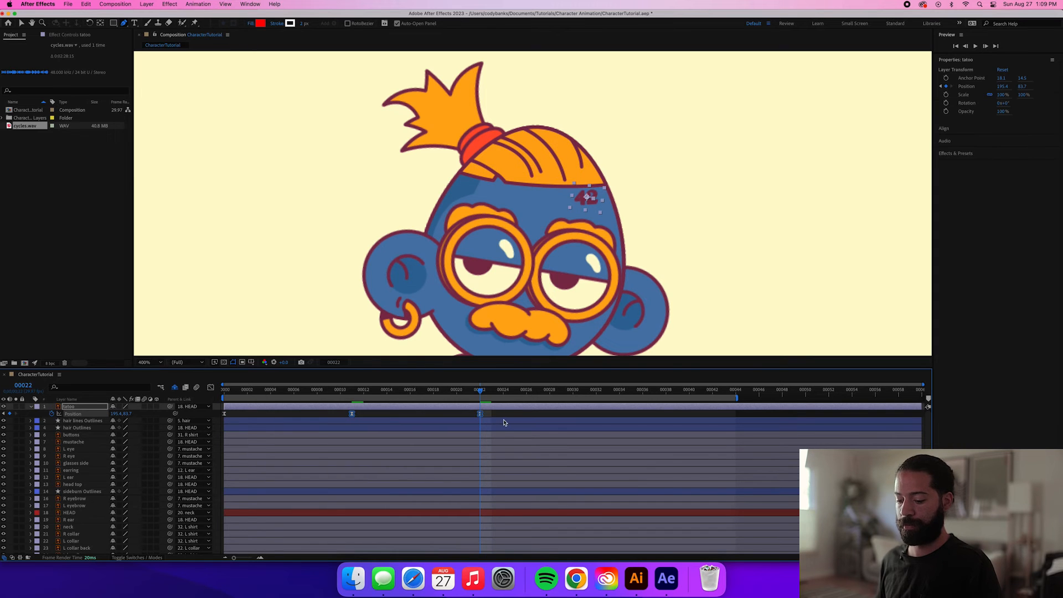
left_click(607, 392)
key("cmd+v")
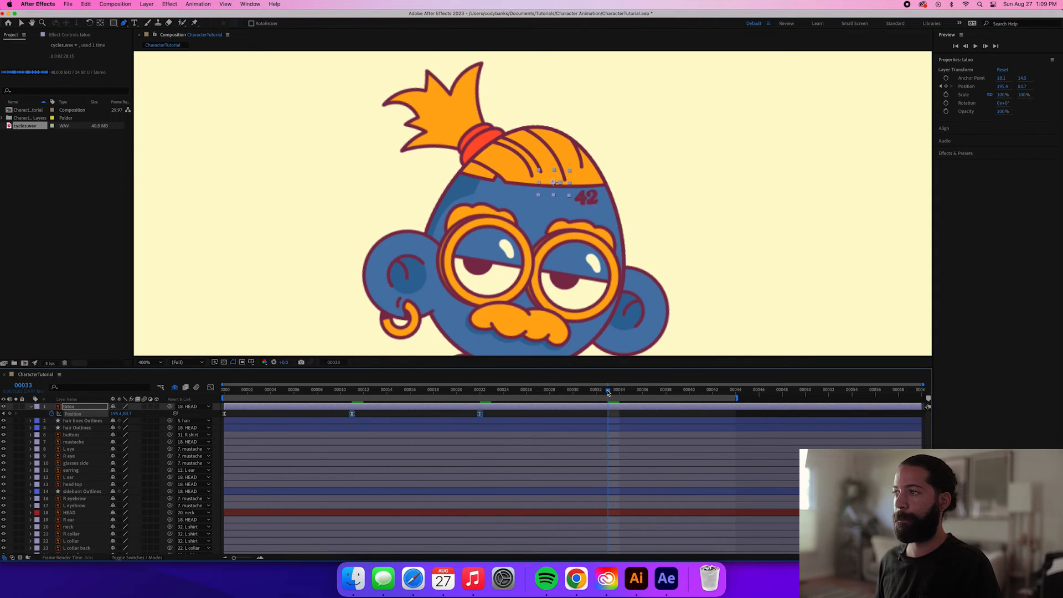
Preview the animation loop to check the tattoo's movement on the forehead and collapse its layer.
key("space")
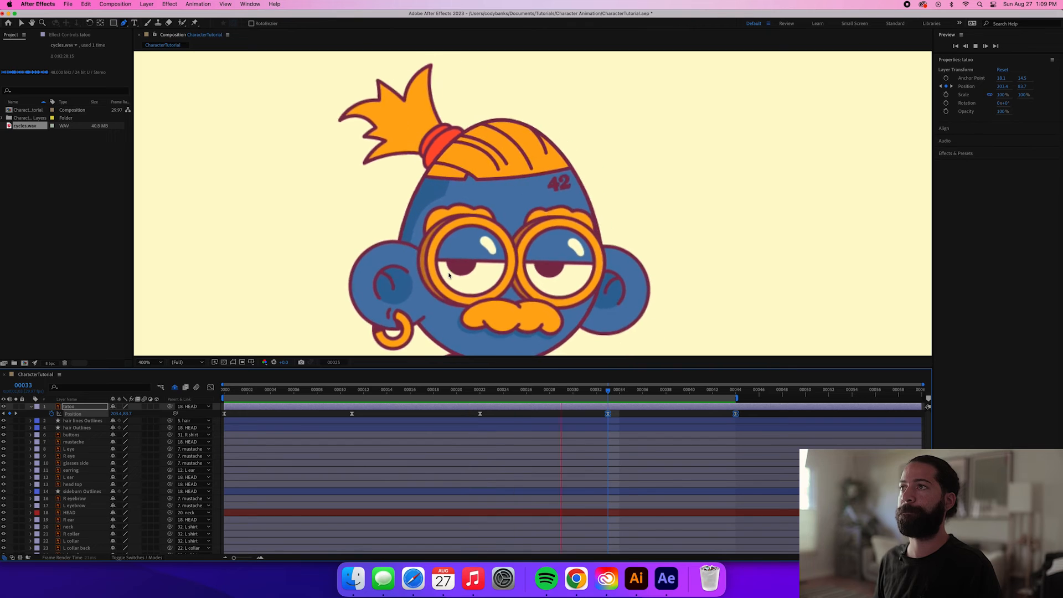
key("space")
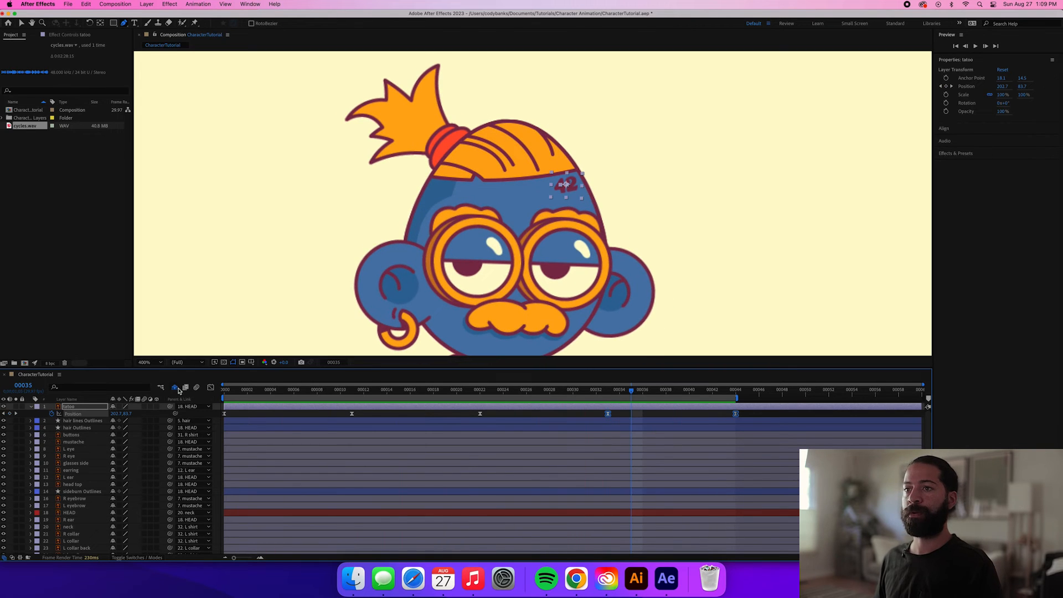
left_click(31, 407)
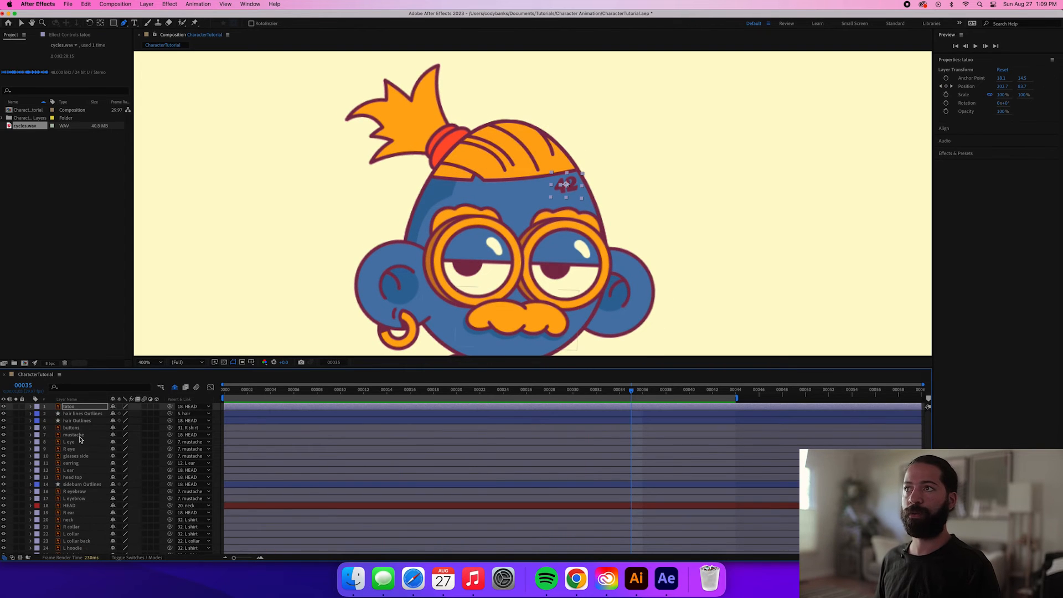
scroll(335, 301, "down", 3)
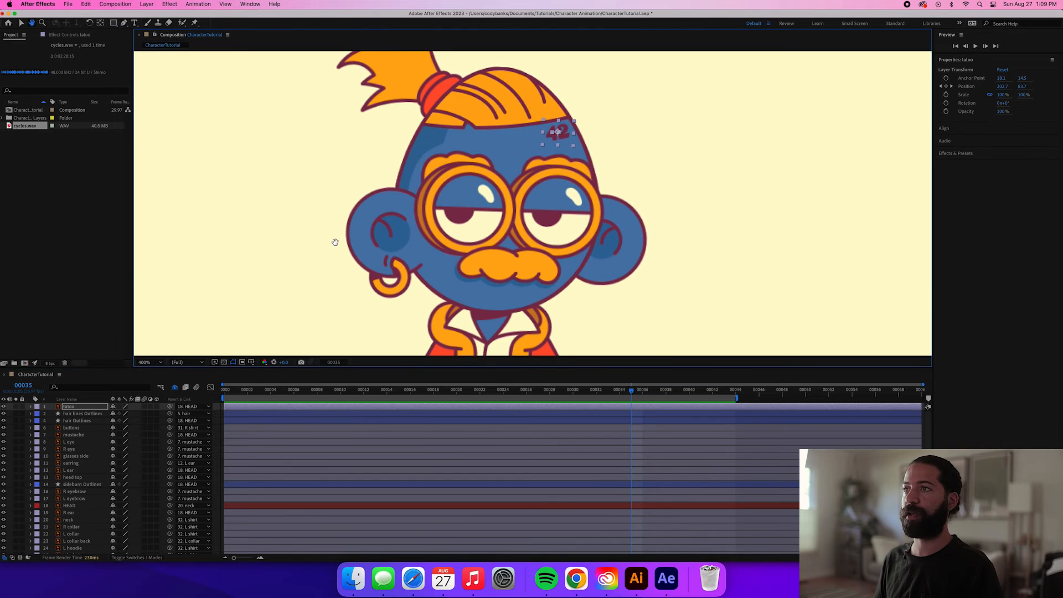
scroll(334, 225, "up", 2)
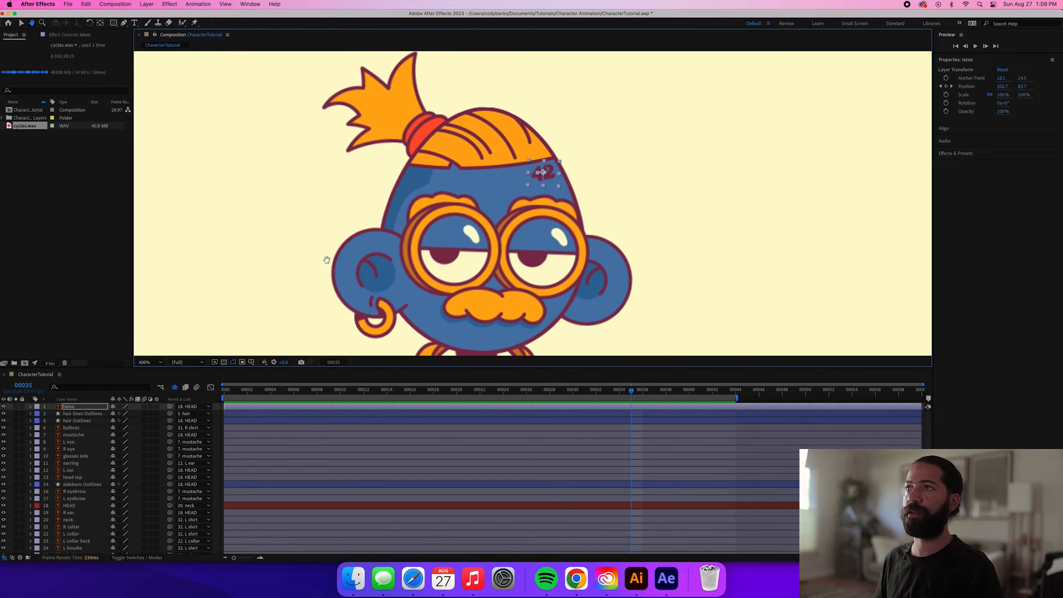
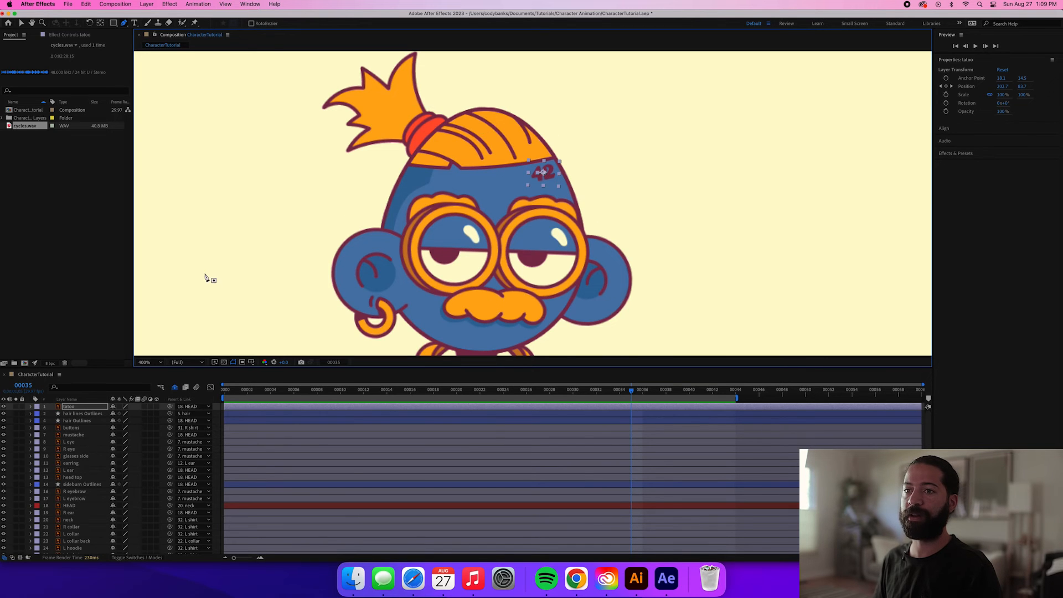
Add Position keyframes to the headband layer at frames 0, 11 and 22.
scroll(92, 485, "down", 1)
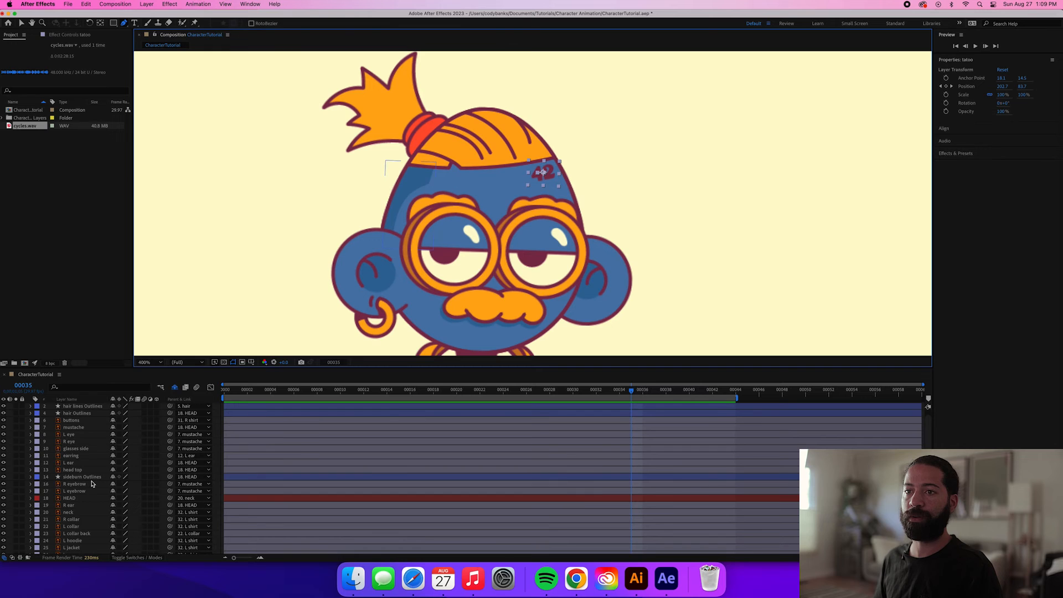
scroll(87, 483, "down", 5)
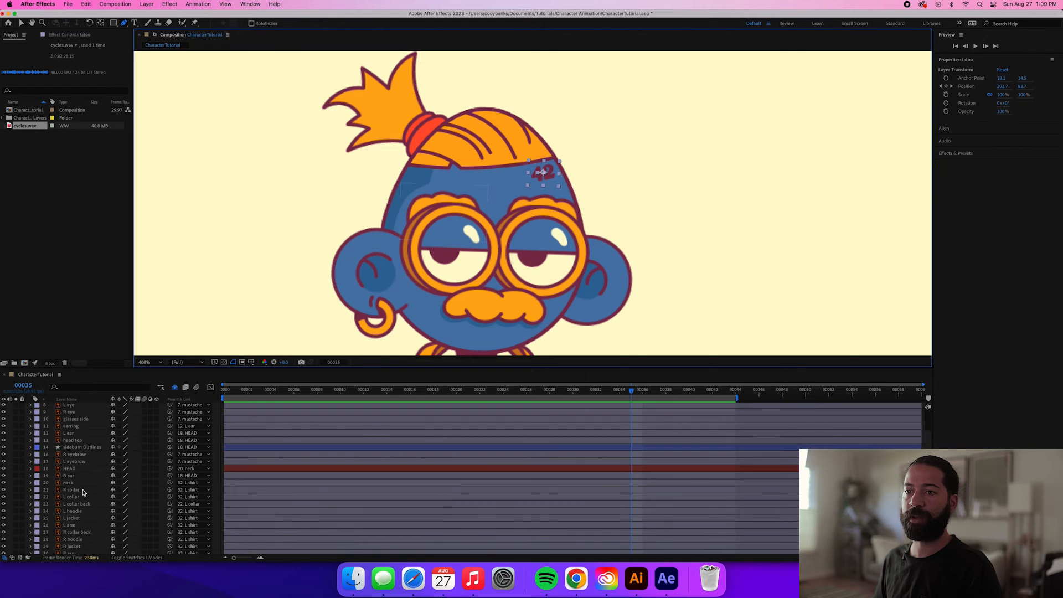
scroll(83, 492, "down", 5)
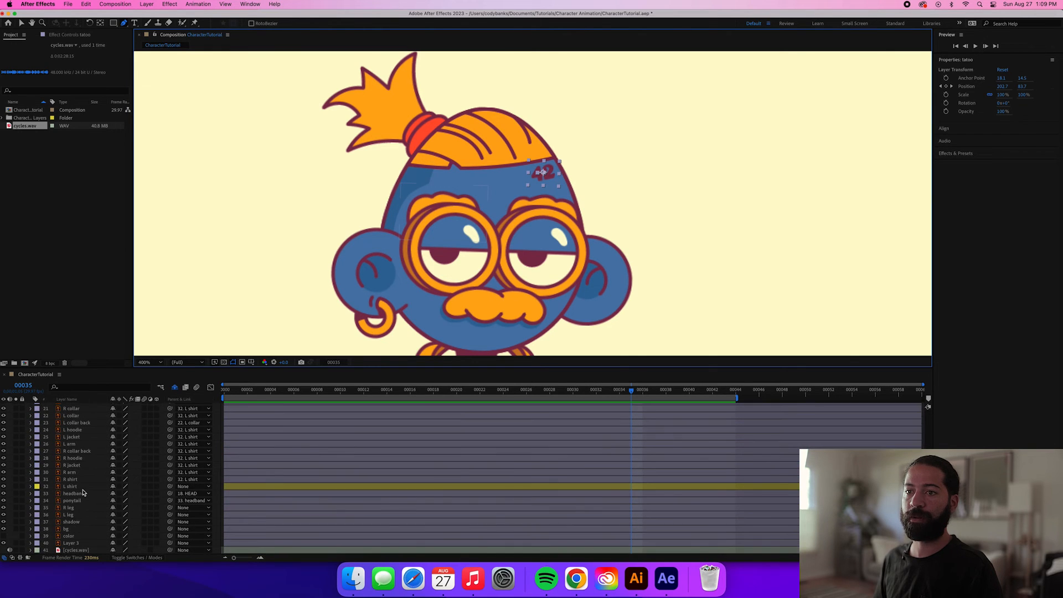
left_click(94, 493)
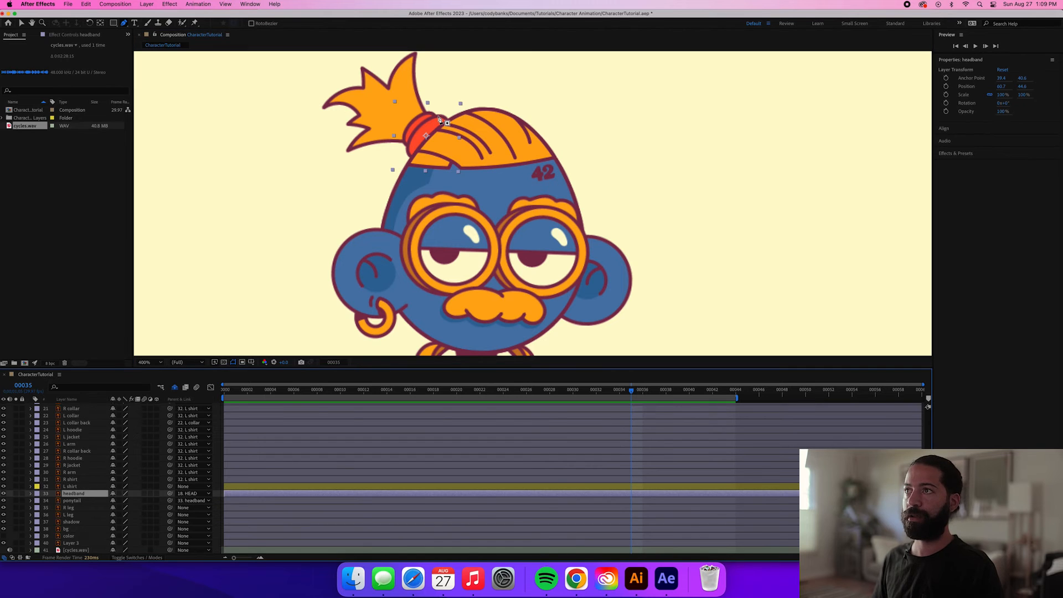
key("Home")
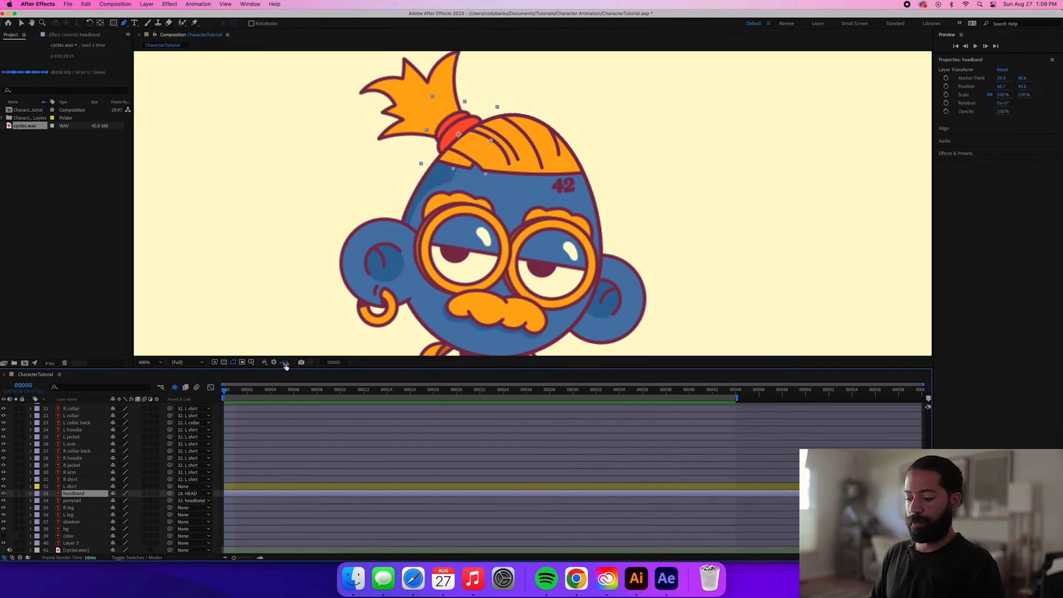
key("alt+shift+p")
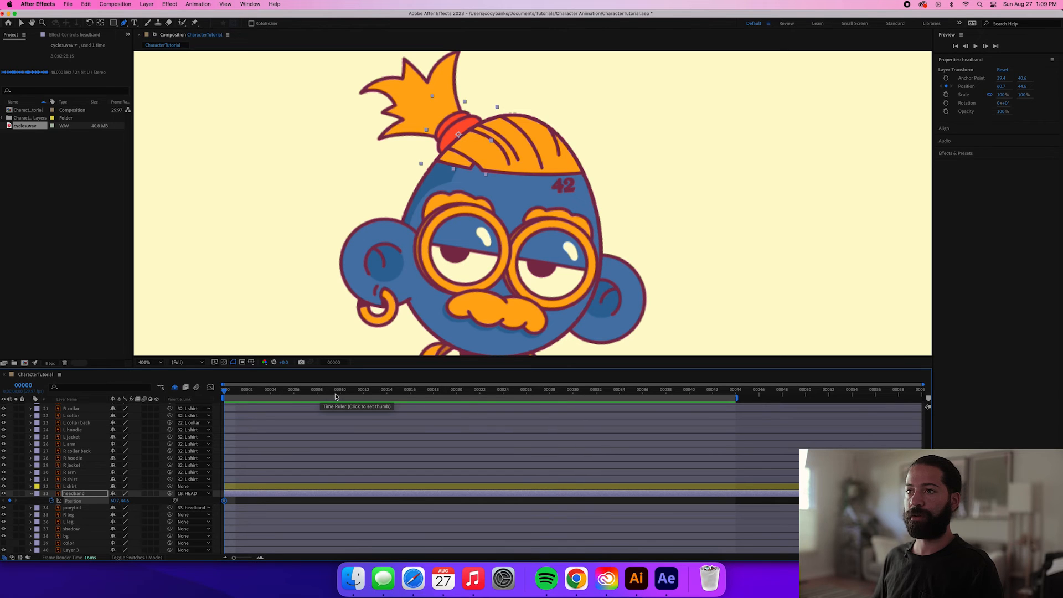
left_click(352, 393)
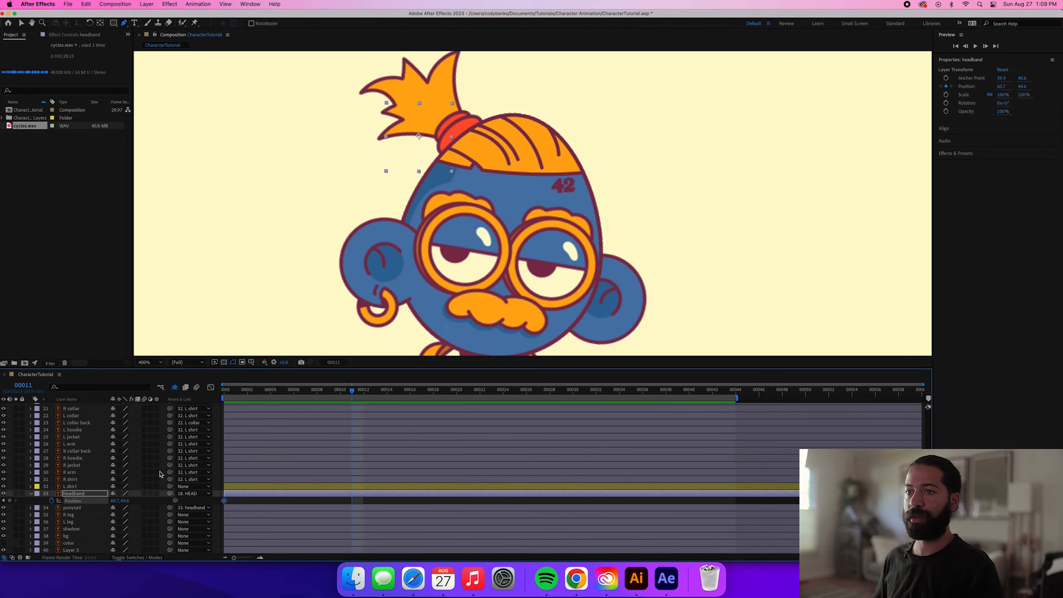
left_click(10, 500)
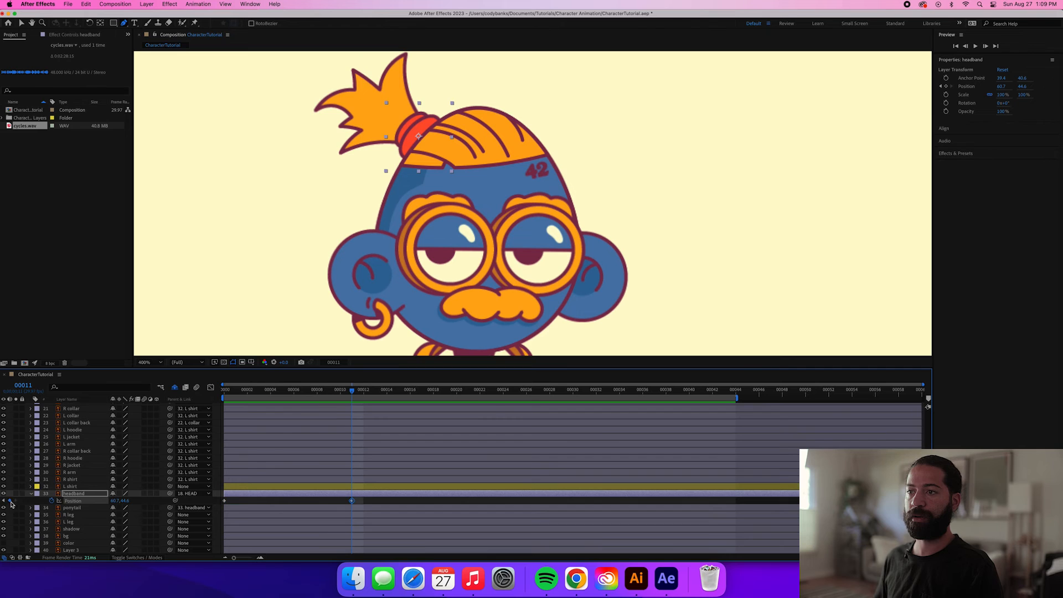
left_click(479, 395)
left_click(11, 501)
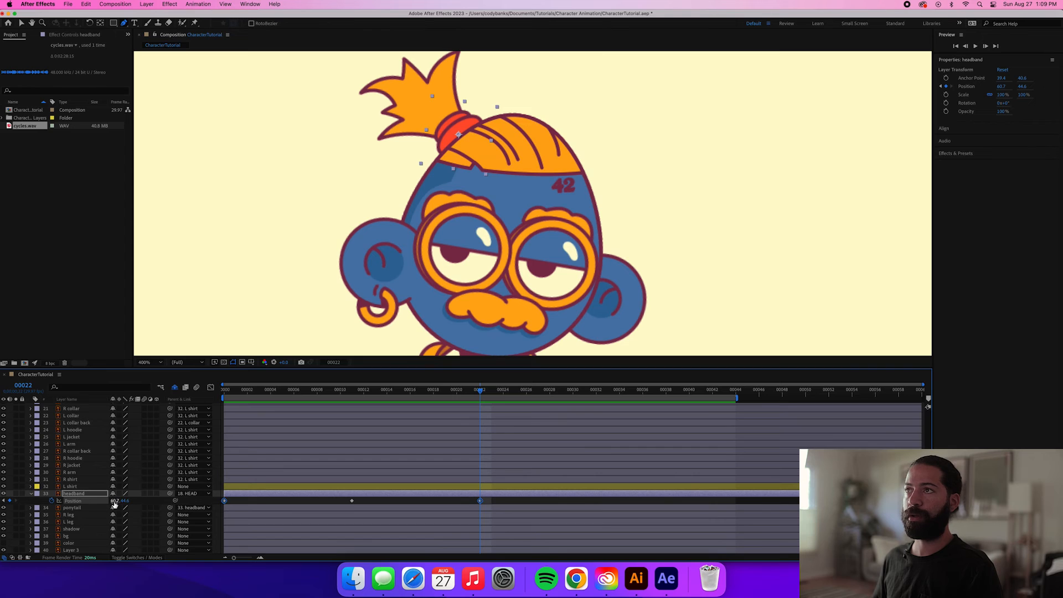
Set the headband's horizontal position to 69.7 at frames 0 and 22, and apply Easy Ease to all three Position keyframes.
left_click_drag(113, 501, 116, 500)
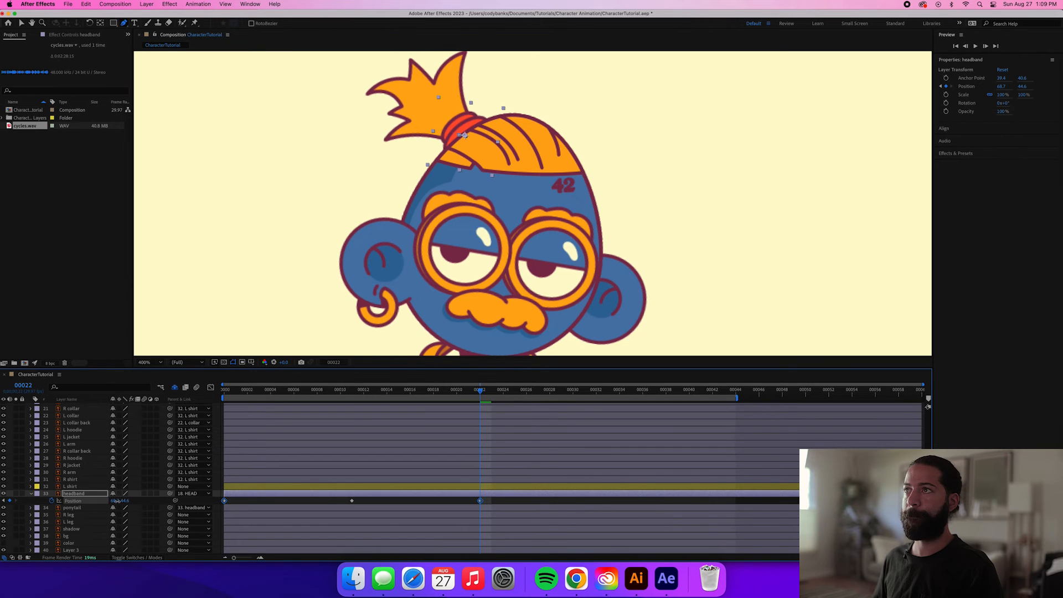
left_click_drag(117, 501, 117, 500)
left_click_drag(488, 501, 186, 510)
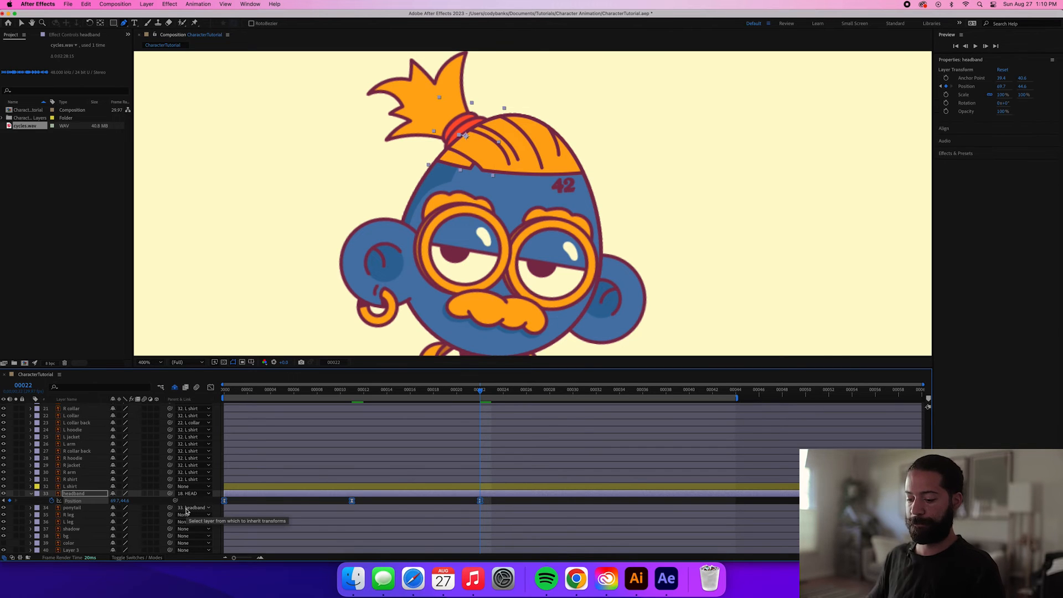
key("F9")
Copy the headband's three eased Position keyframes, paste them at frame 22, and preview the loop on the whole character.
key("super+c")
key("super+v")
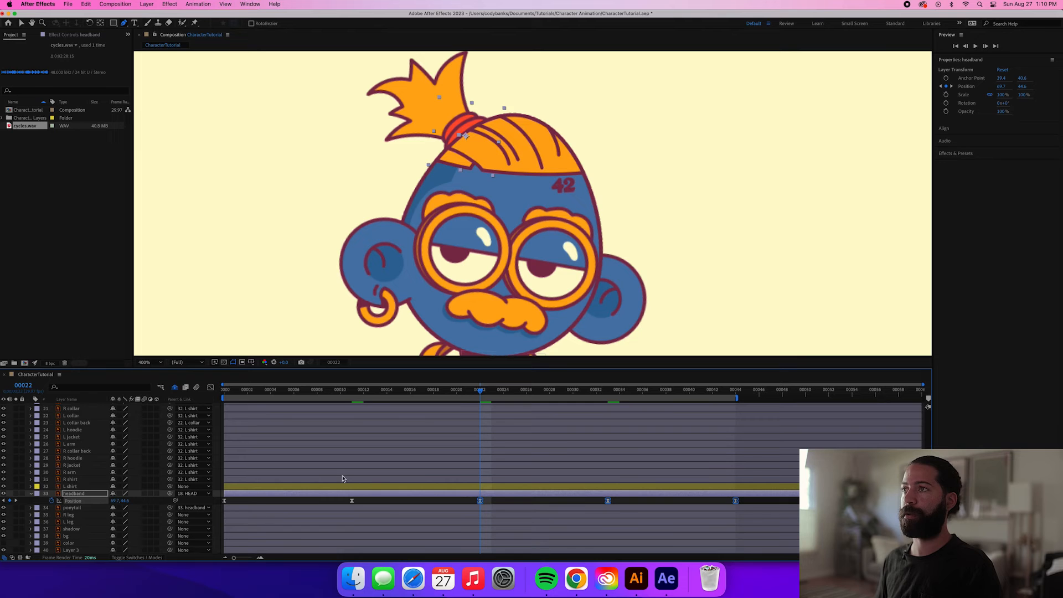
key("space")
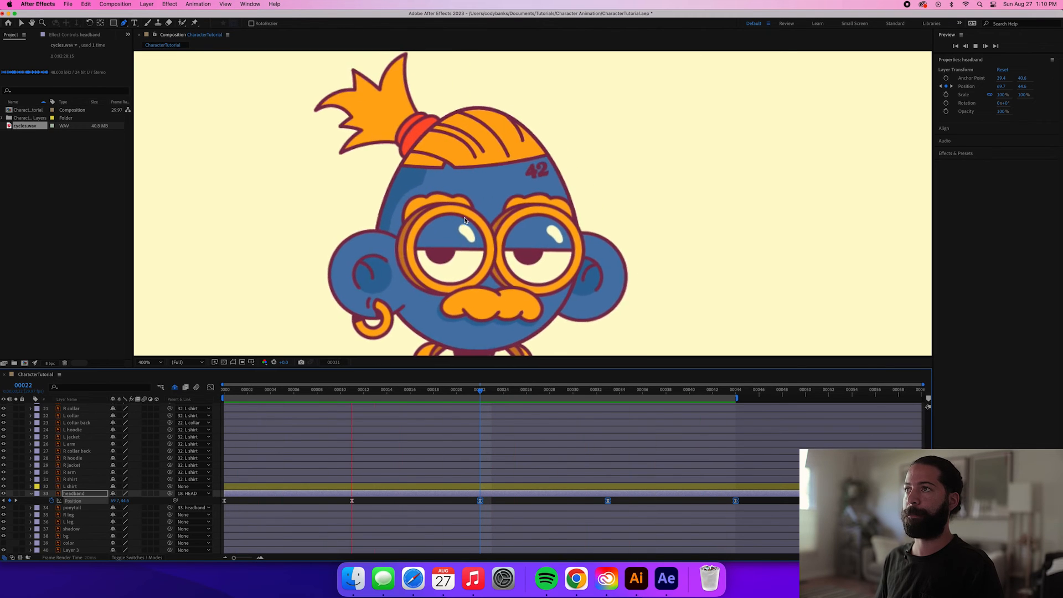
key("space")
scroll(448, 250, "down", 1)
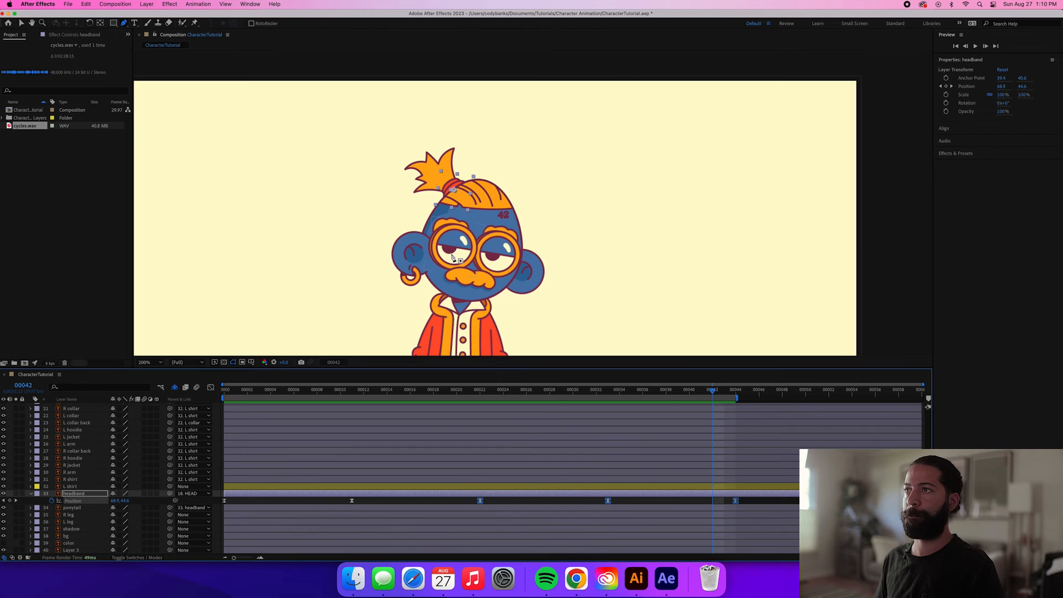
left_click_drag(448, 255, 453, 180)
key("space")
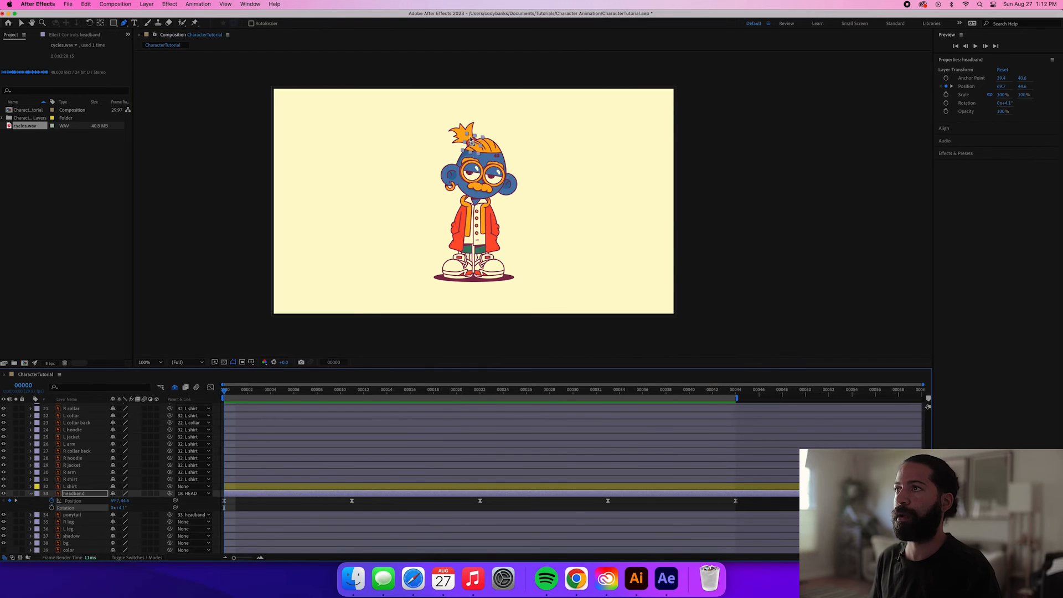
Move the ponytail layer's anchor point to the base of the ponytail, on the red headband.
scroll(474, 158, "up", 2)
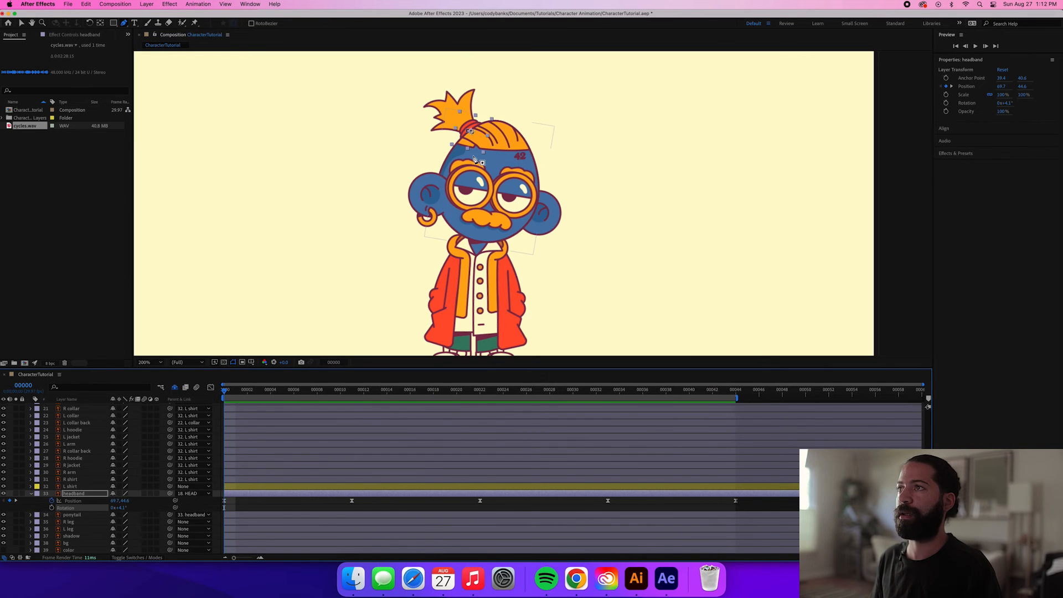
left_click(77, 516)
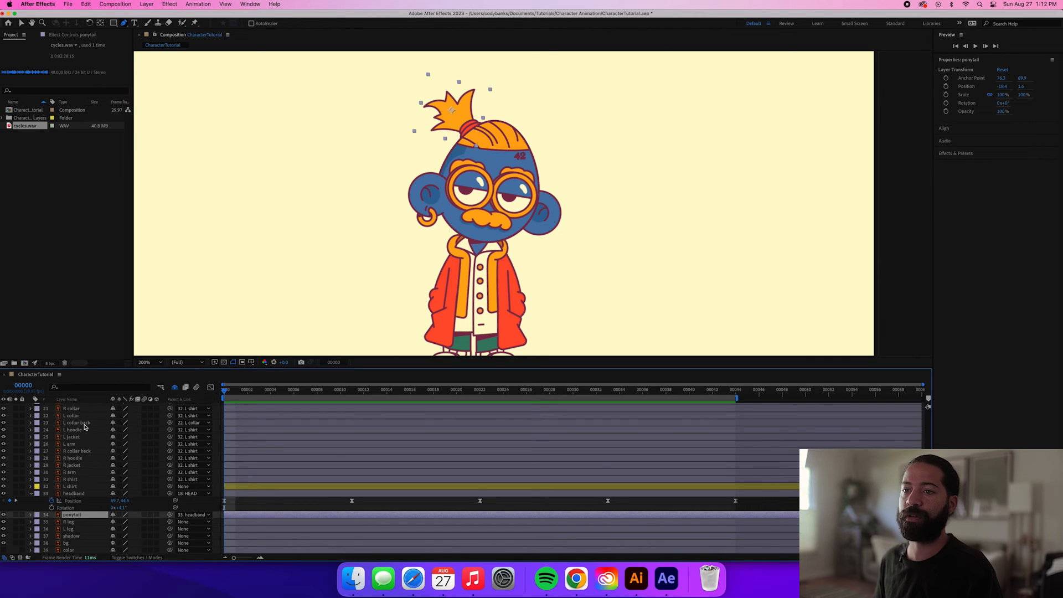
key("y")
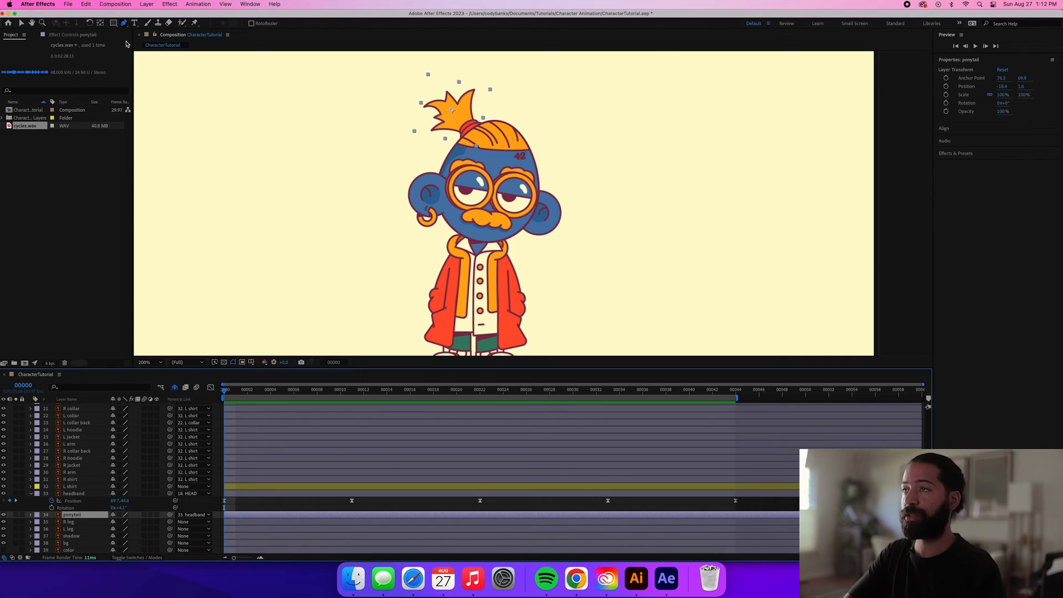
scroll(453, 110, "up", 3)
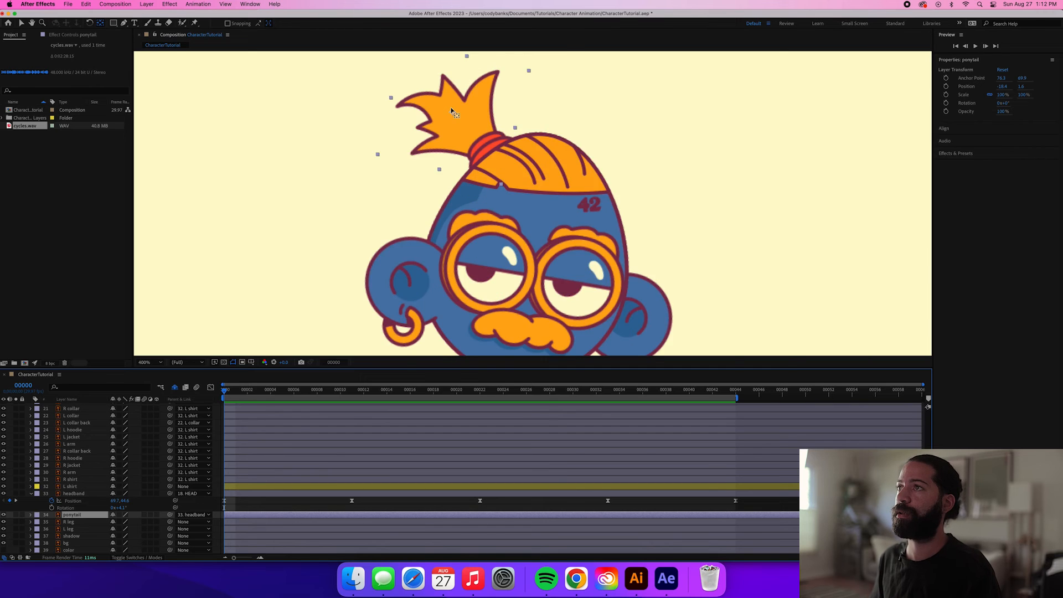
left_click_drag(461, 123, 510, 173)
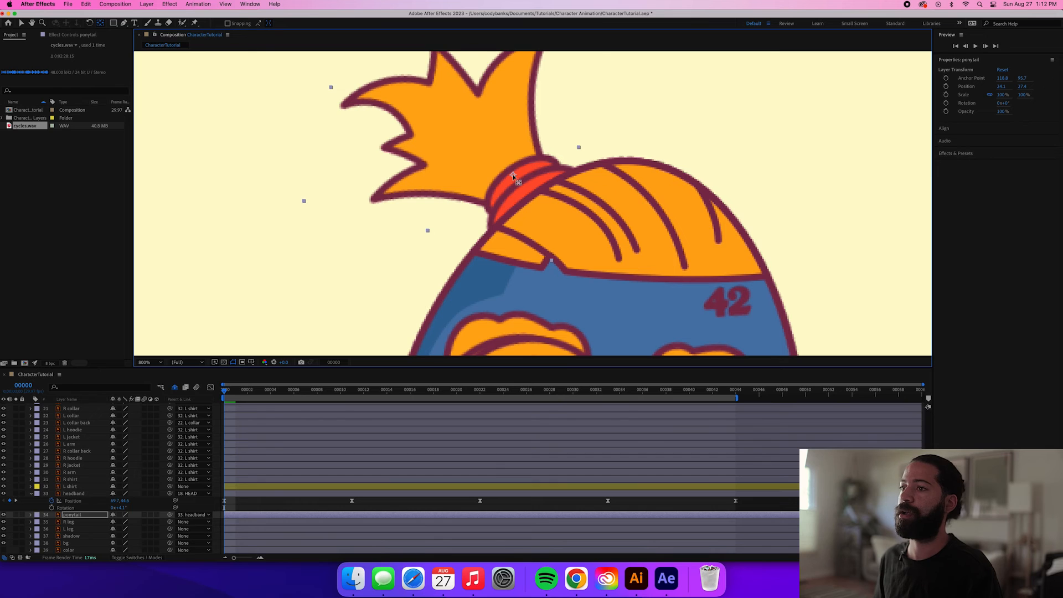
Collapse the headband layer, add Rotation keyframes to the ponytail at frames 0, 11 and 22, and select those at 0 and 22.
left_click(86, 515)
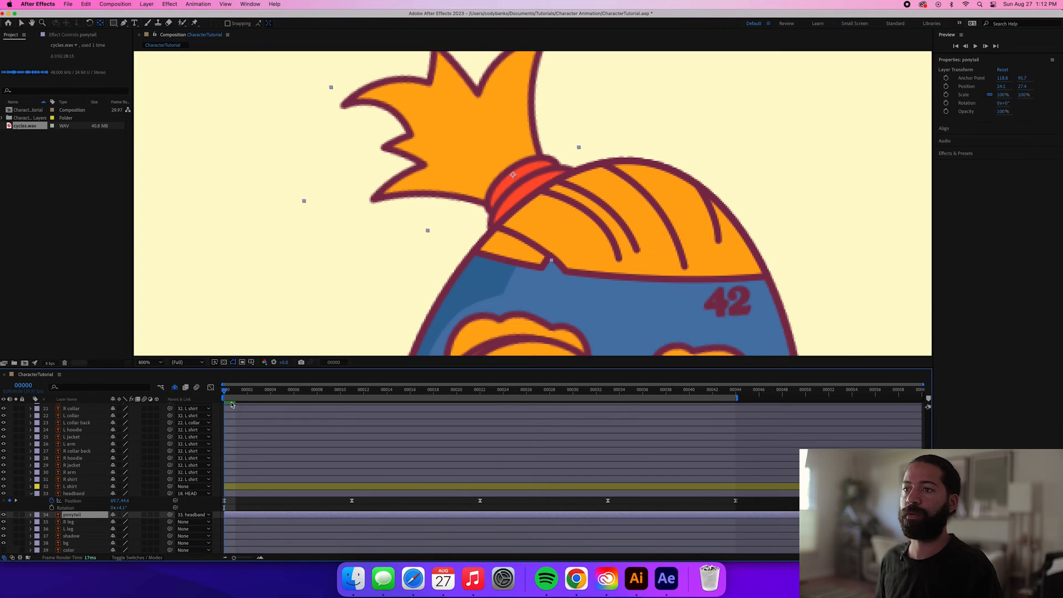
left_click(32, 493)
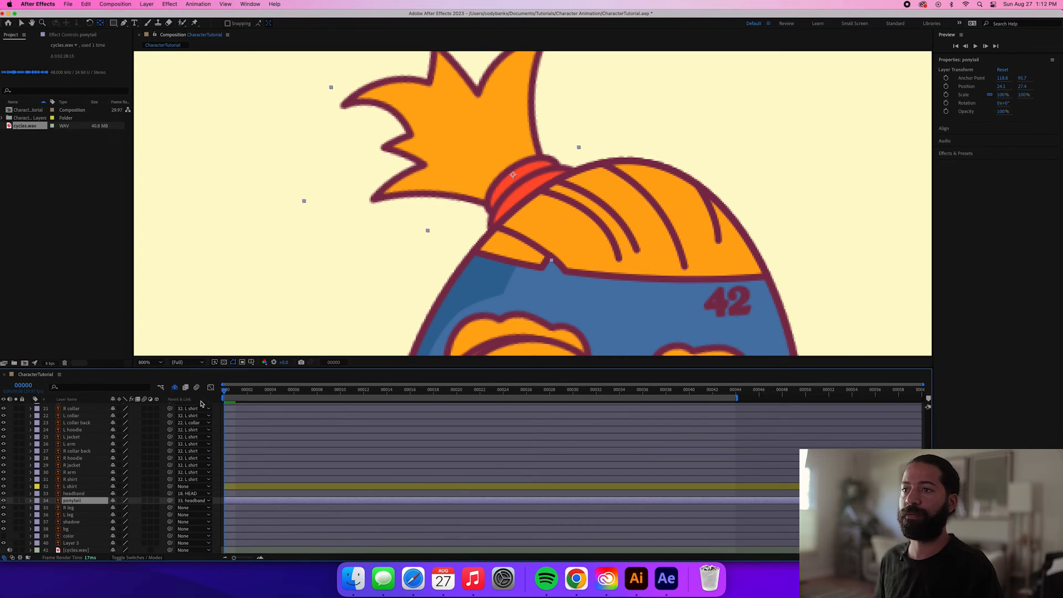
key("r")
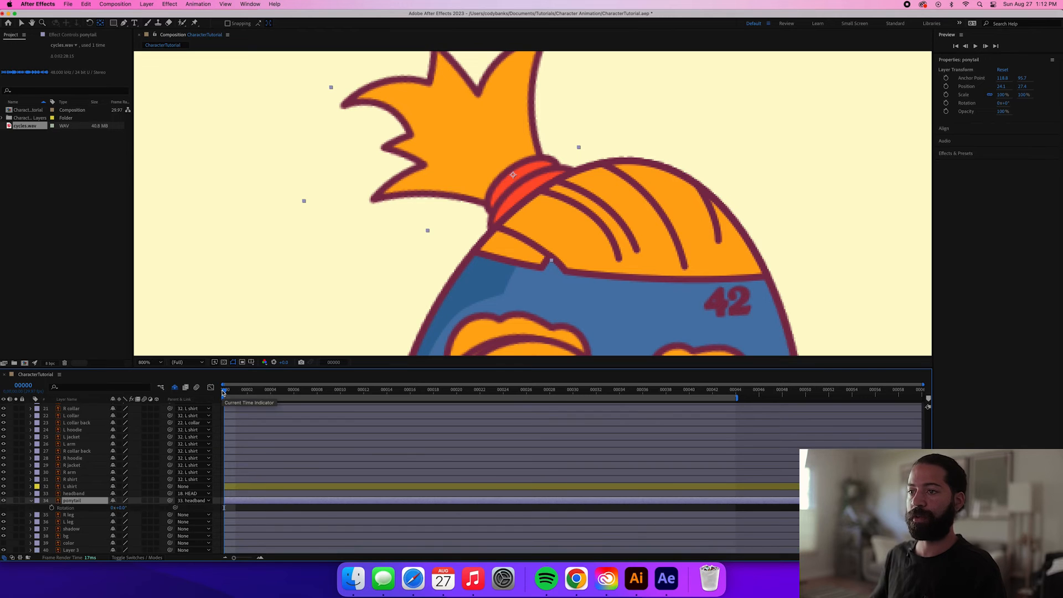
left_click(51, 508)
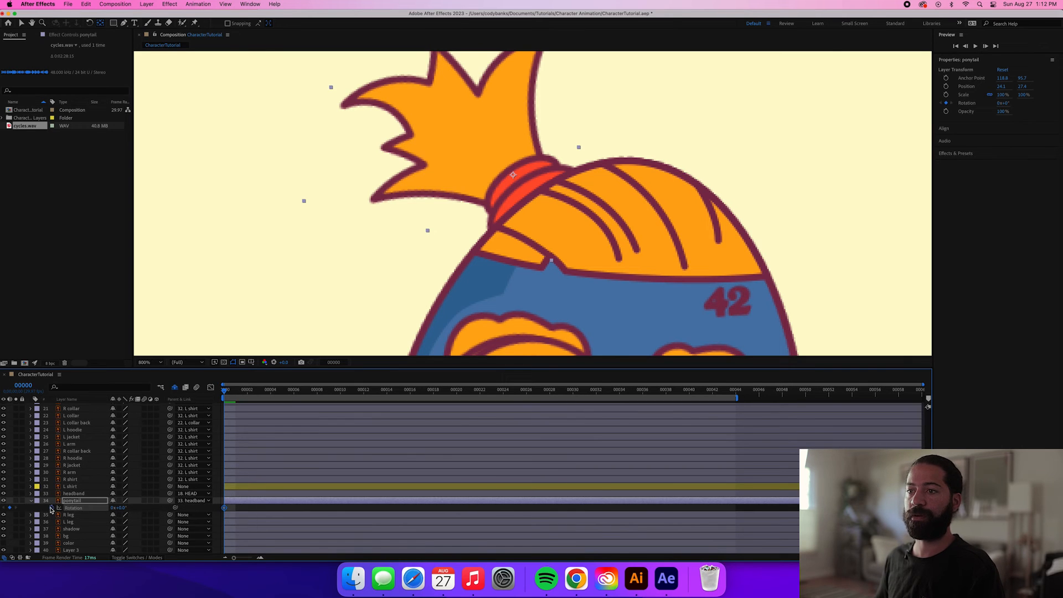
left_click(349, 394)
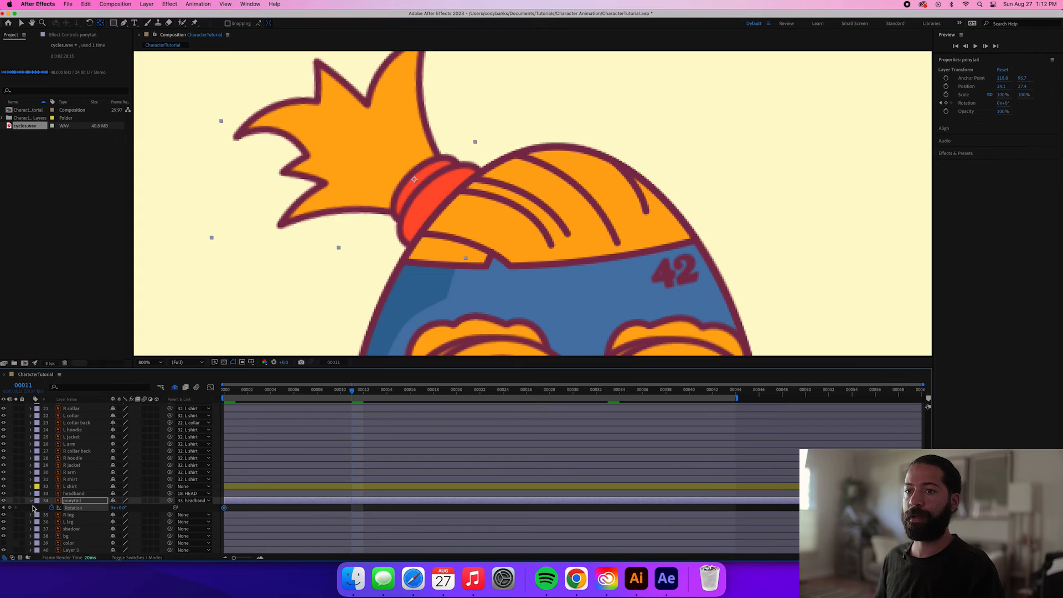
left_click(479, 393)
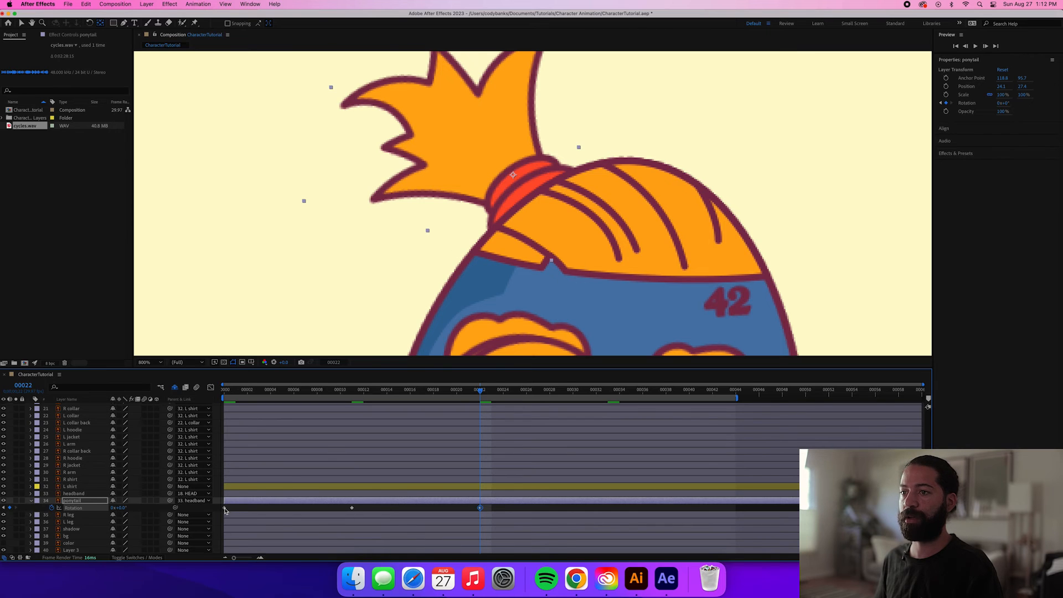
left_click(224, 508)
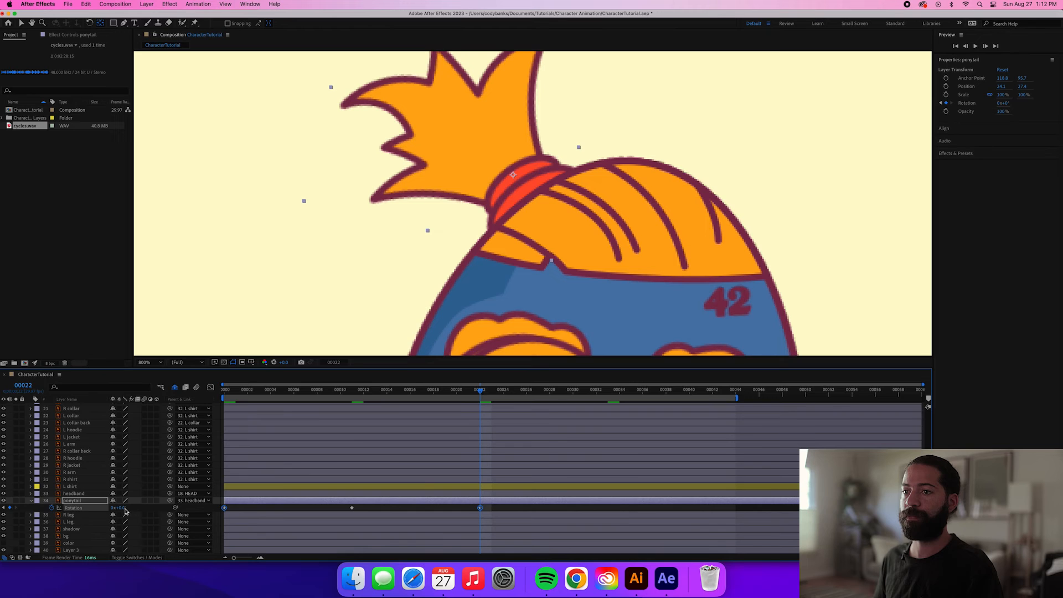
Try rotating the ponytail counterclockwise, undo the rotation, and preview the loop from frame 0.
left_click_drag(123, 508, 114, 508)
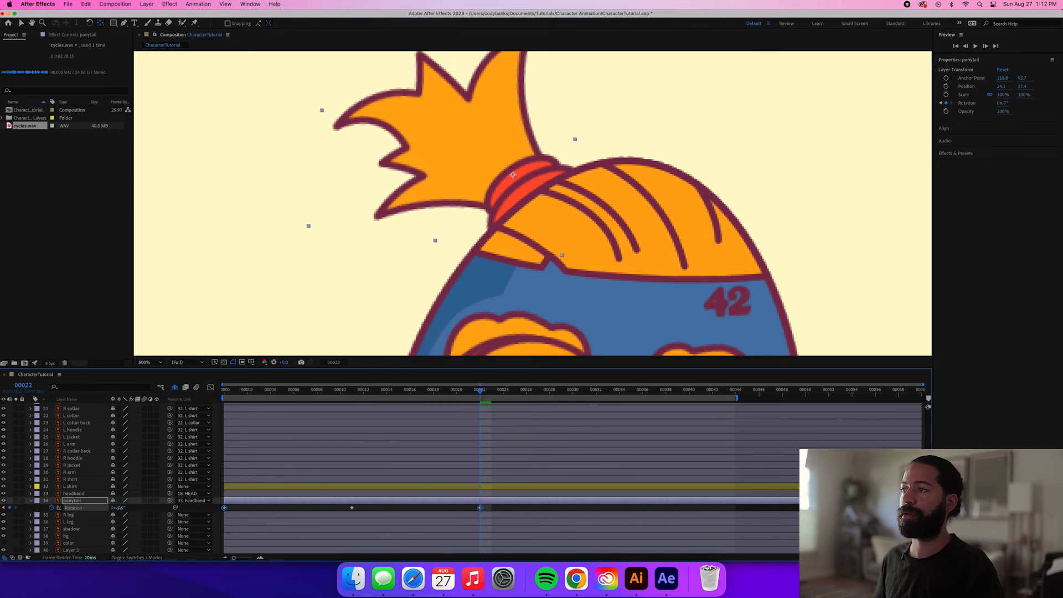
key("super+z")
scroll(437, 220, "down", 1)
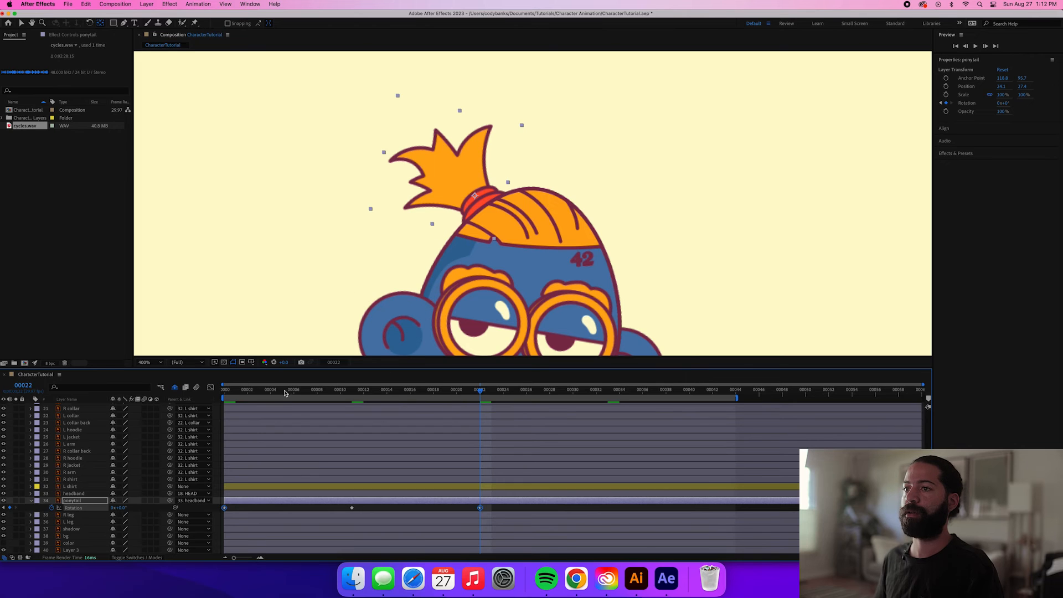
left_click(226, 391)
key("space")
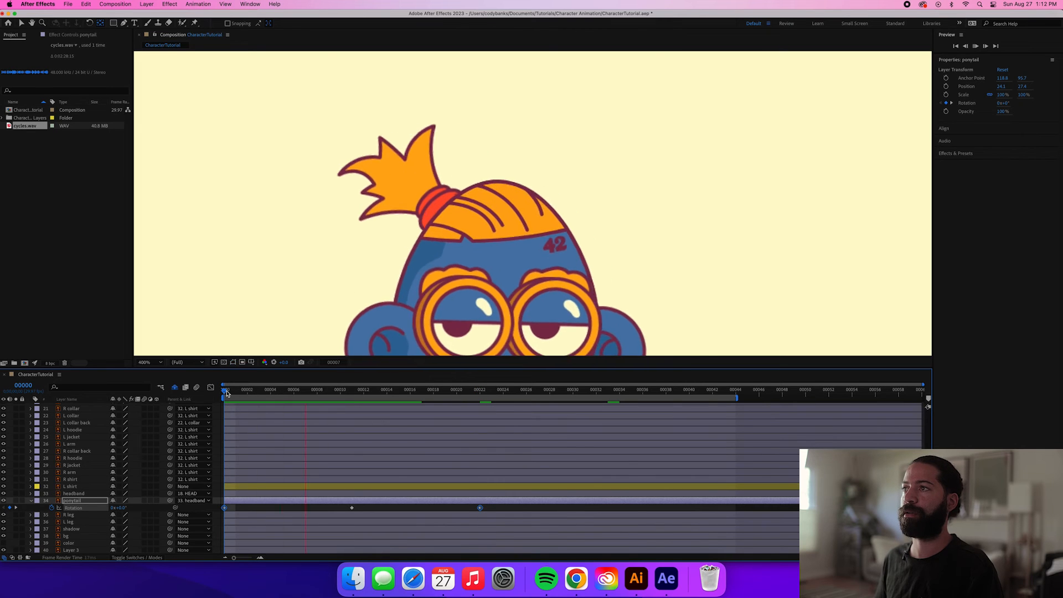
key("space")
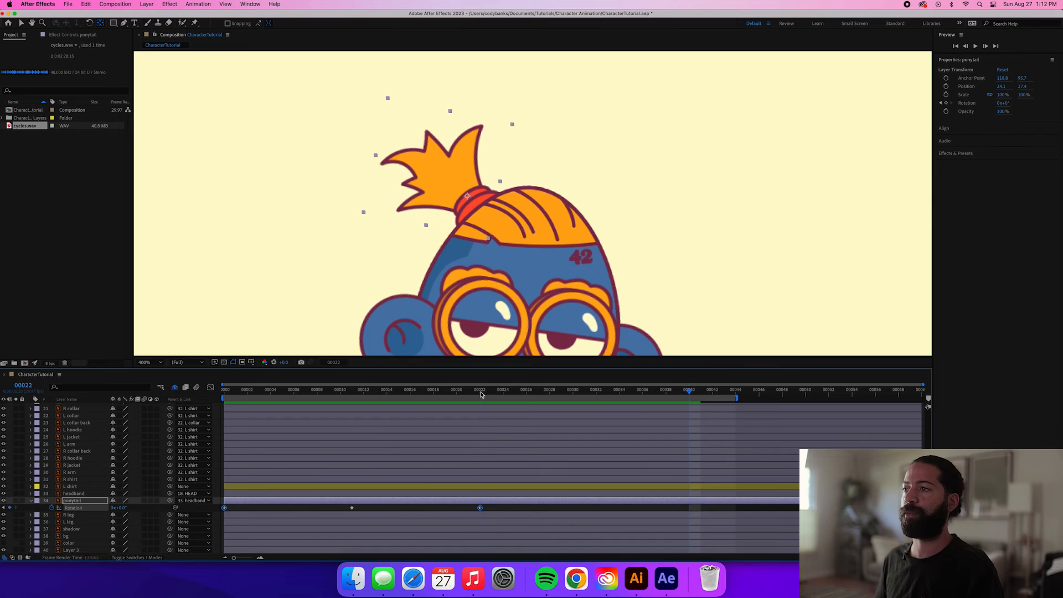
Set the ponytail's rotation to -9° at frames 0 and 22, and apply Easy Ease to all three Rotation keyframes.
left_click(480, 391)
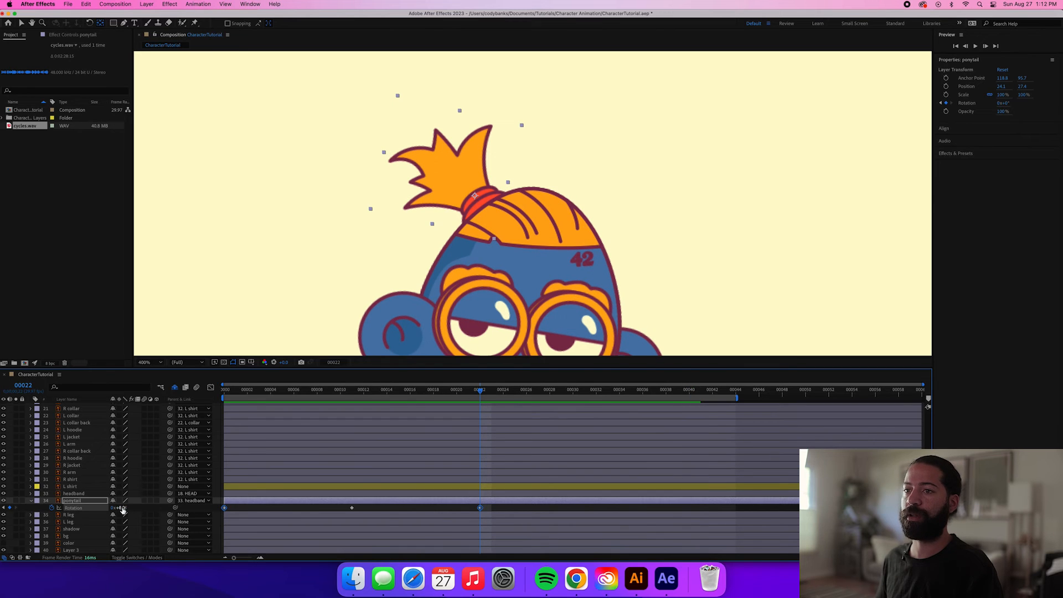
left_click_drag(120, 508, 119, 507)
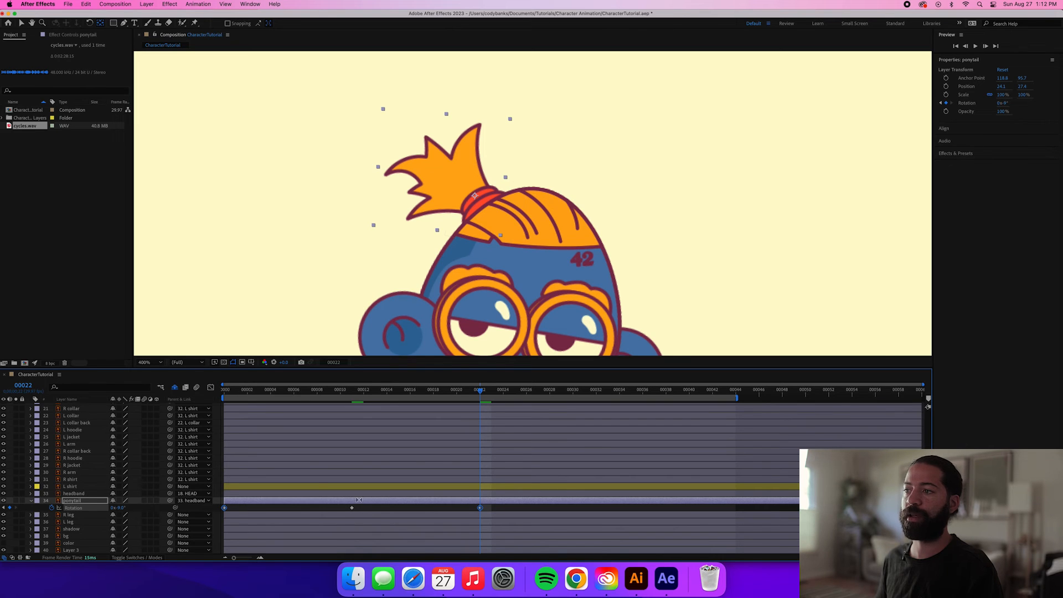
left_click_drag(495, 508, 220, 514)
key("F9")
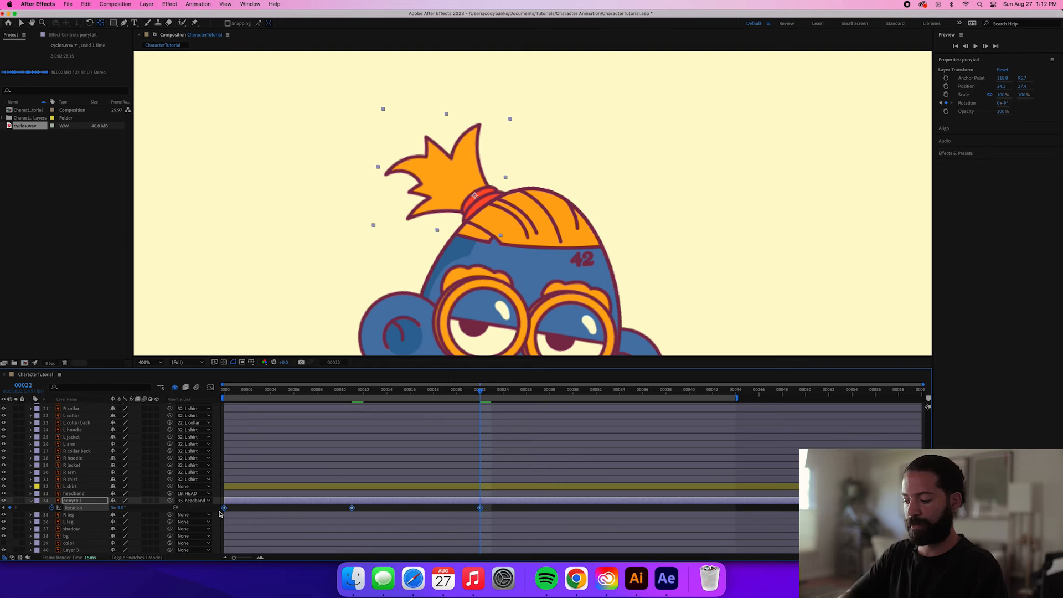
Copy the ponytail's three eased Rotation keyframes, paste them at frame 22, and preview the swinging ponytail.
key("super+c")
key("super+v")
key("space")
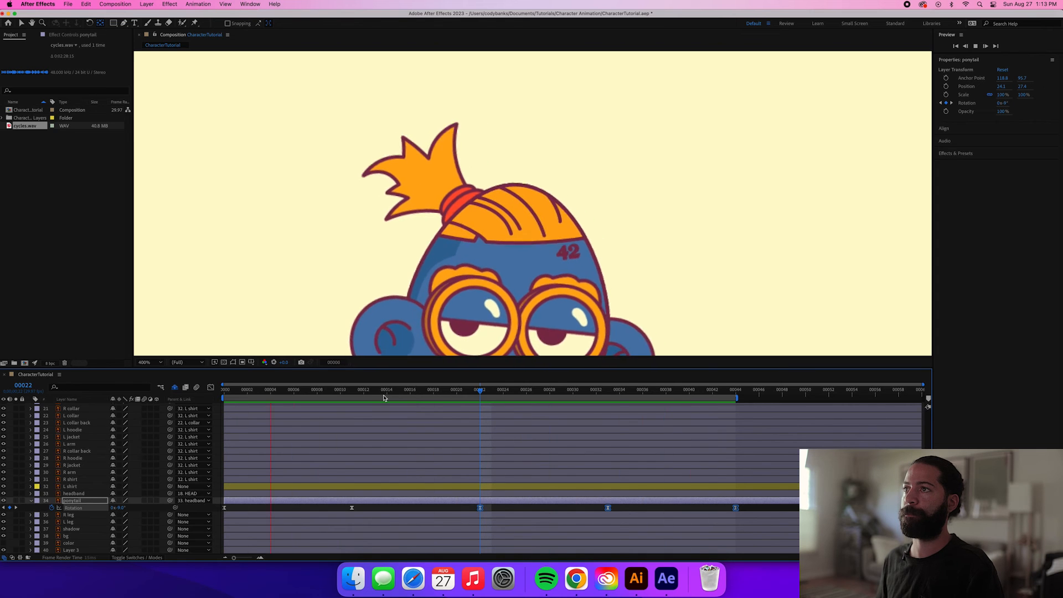
Preview the swinging ponytail with more of the character in view.
key("space")
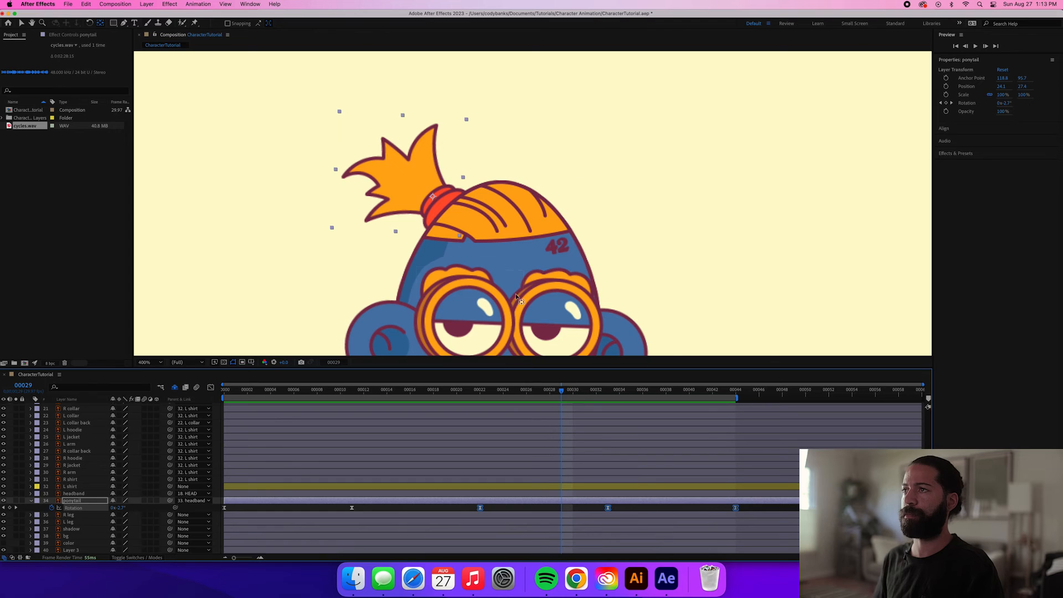
scroll(490, 269, "down", 2)
key("space")
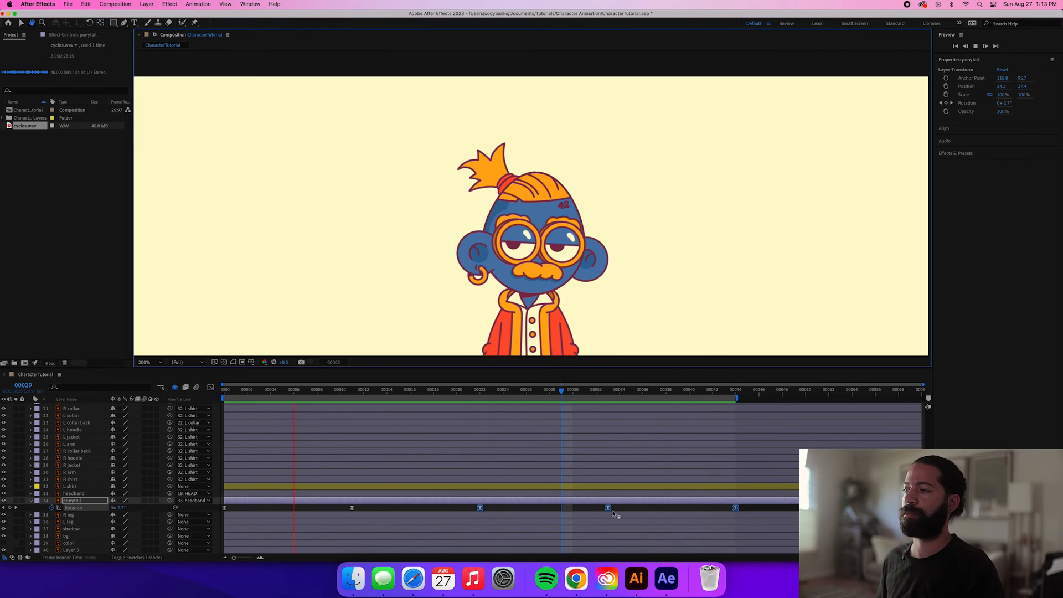
key("space")
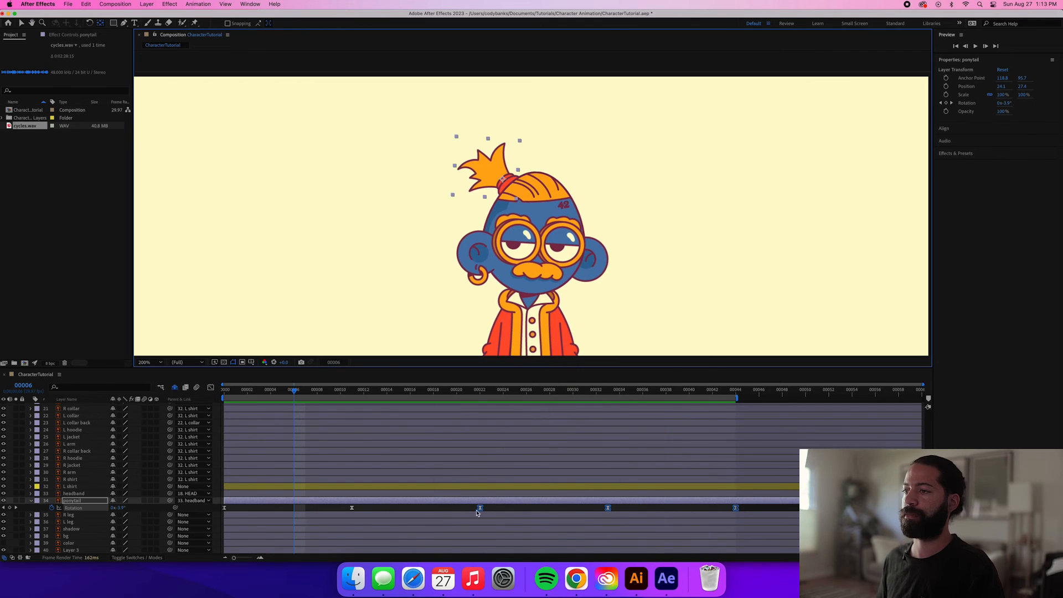
Undo pasting the ponytail's keyframes and set its Rotation to -20° at frames 0 and 22.
key("super+z")
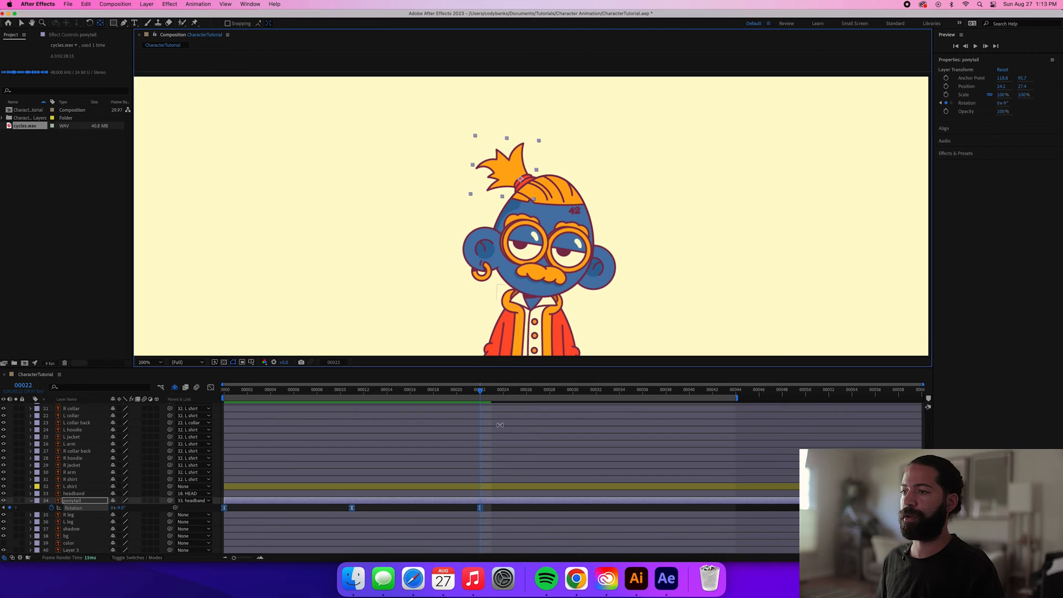
left_click(480, 508)
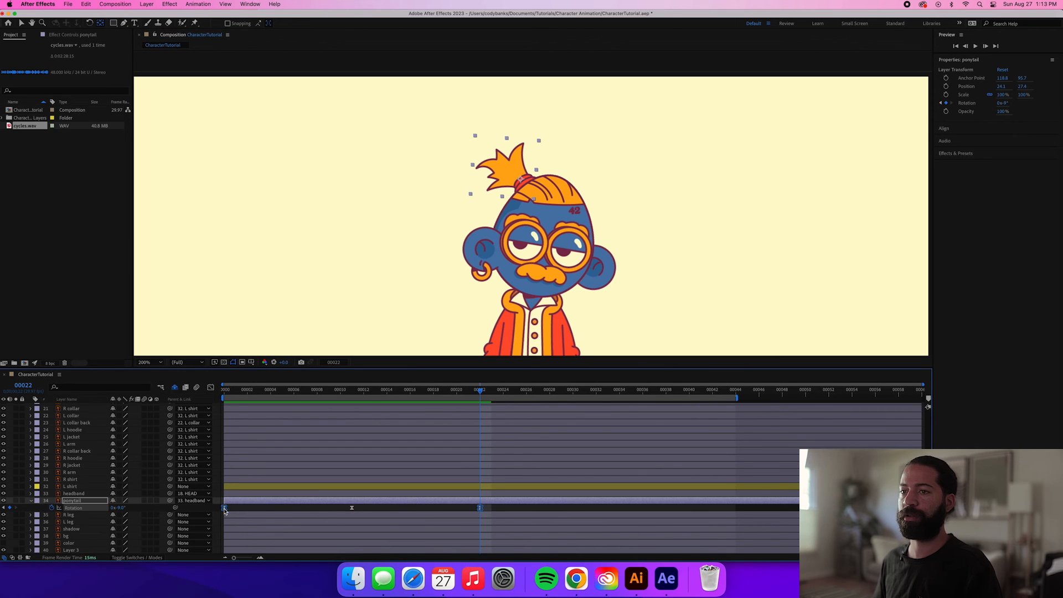
left_click_drag(120, 509, 115, 508)
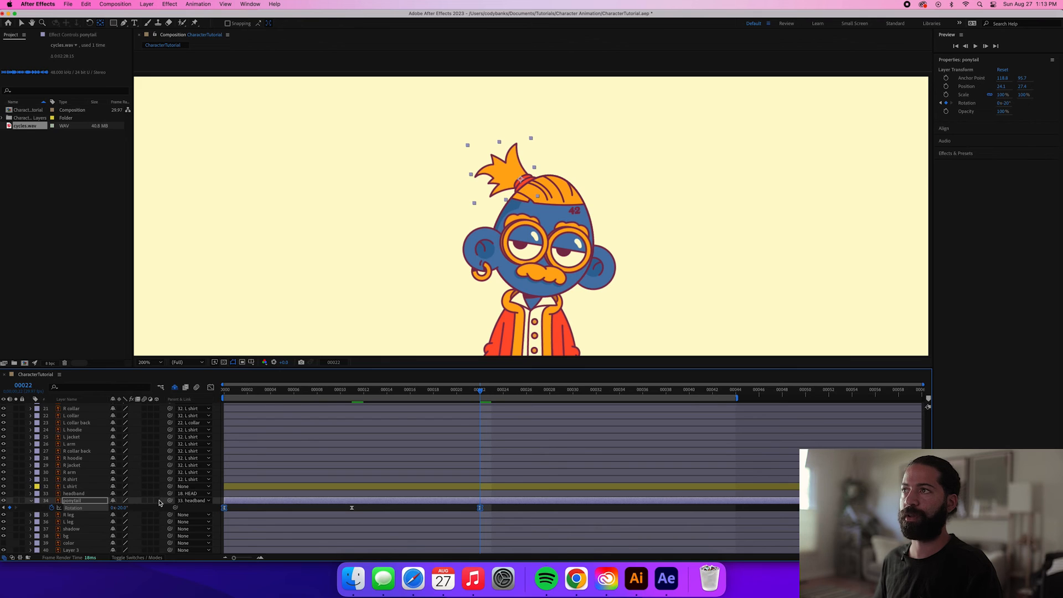
Copy the ponytail's three Rotation keyframes, paste them at frame 22, and preview the stronger swing.
left_click_drag(489, 508, 219, 515)
key("cmd+c")
key("cmd+v")
key("space")
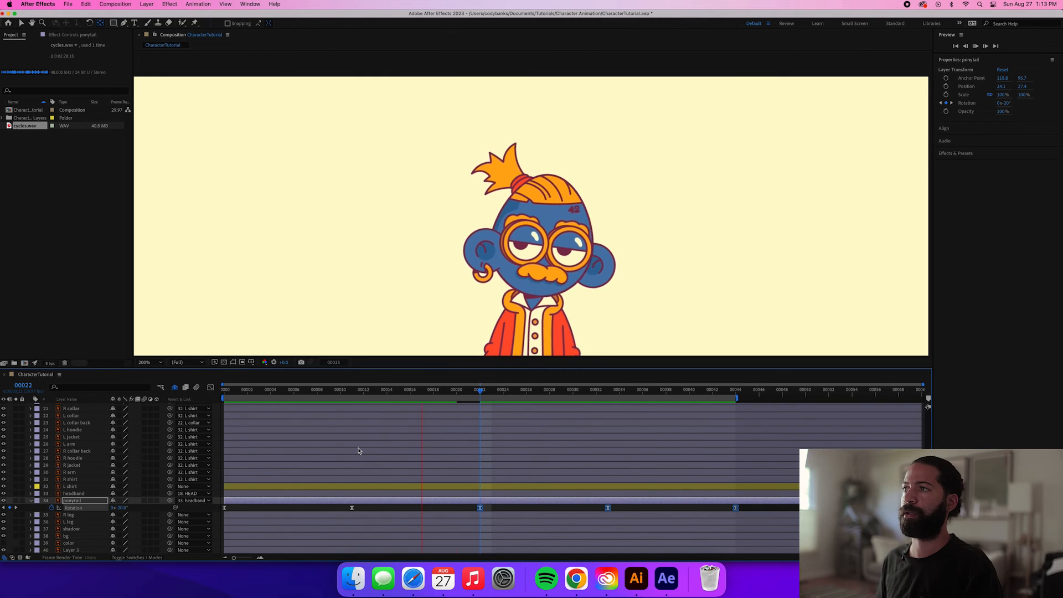
key("space")
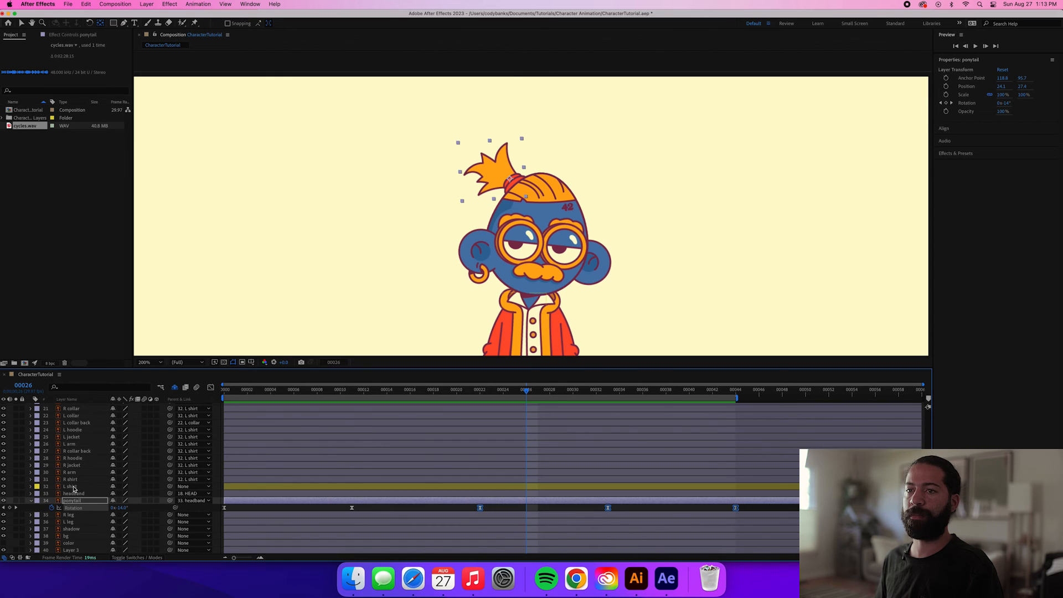
Copy the expression loopIn() + loopOut() - value; from the L shirt's Rotation and apply it to the ponytail's Rotation.
left_click(74, 488)
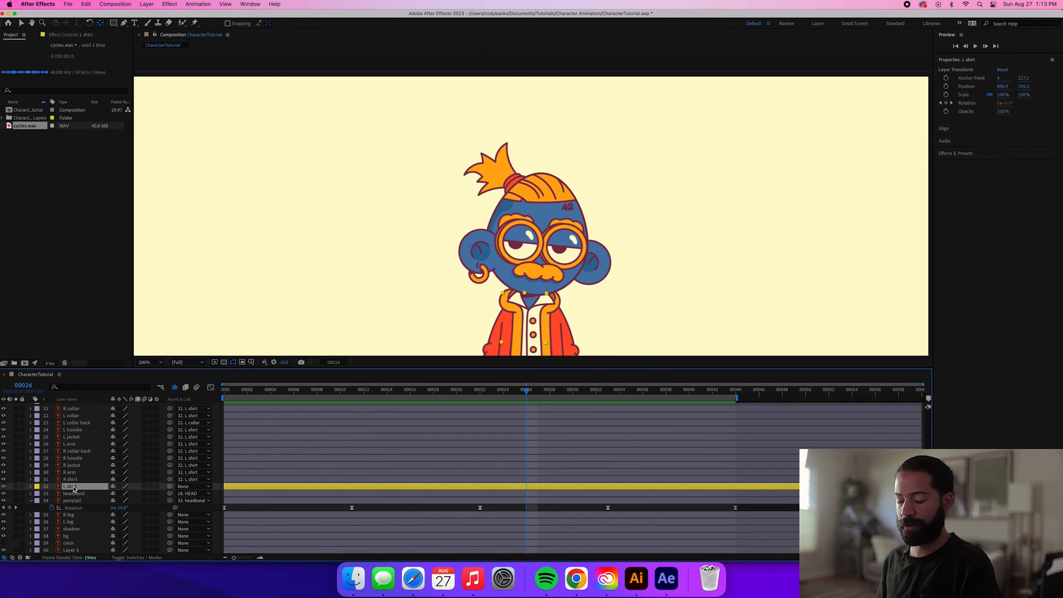
key("u")
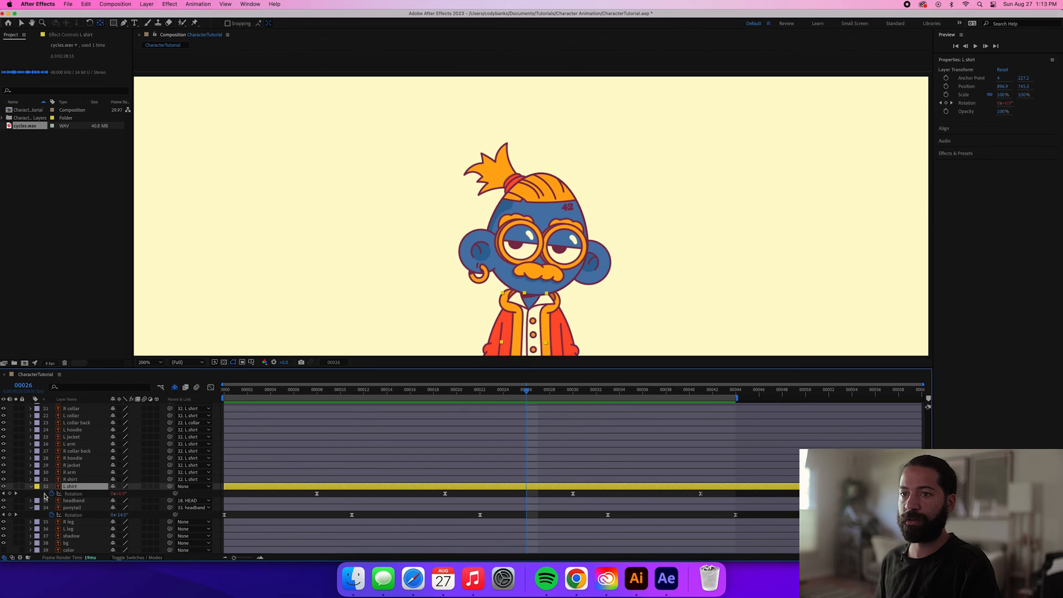
key("super+v")
left_click(265, 502)
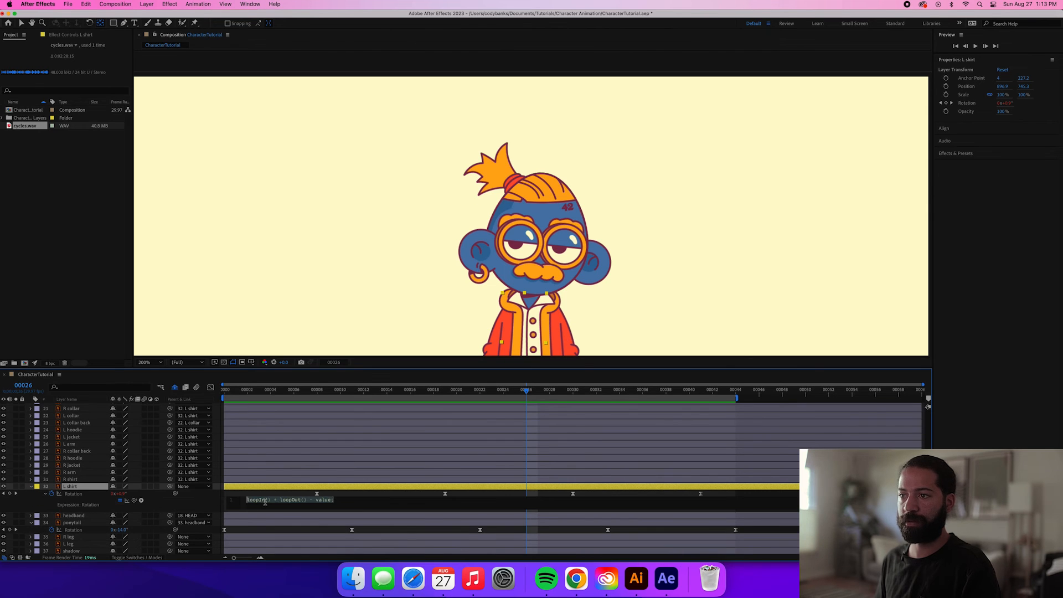
left_click(81, 488)
scroll(104, 494, "down", 2)
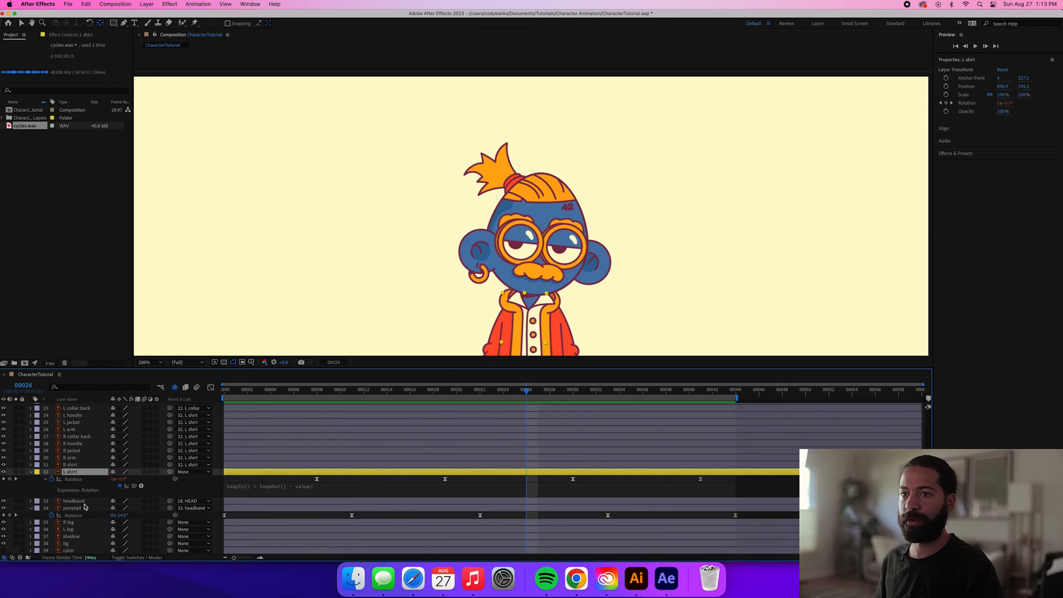
left_click(52, 515, "alt")
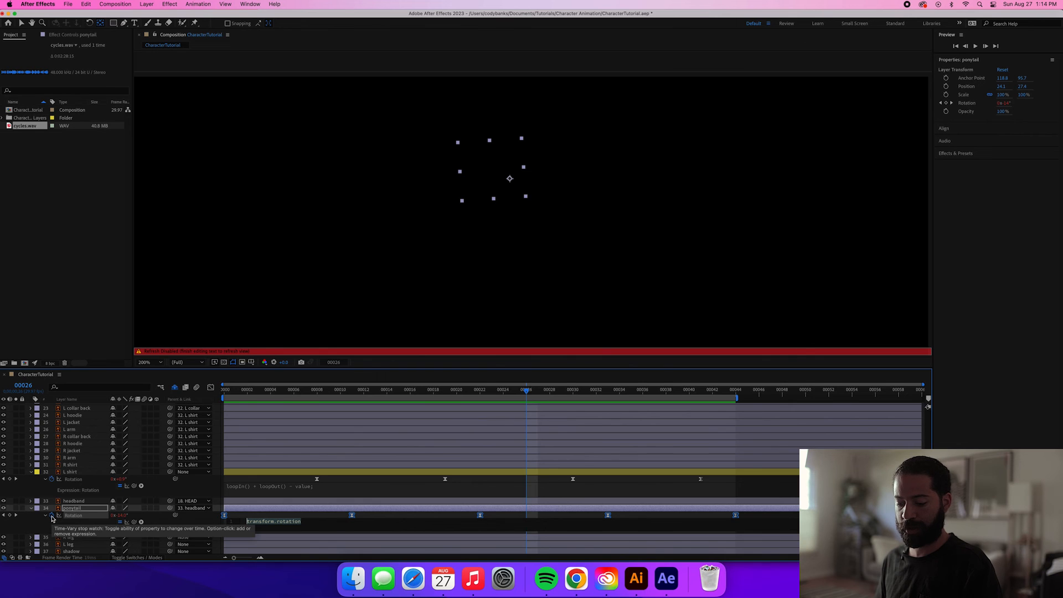
key("super+v")
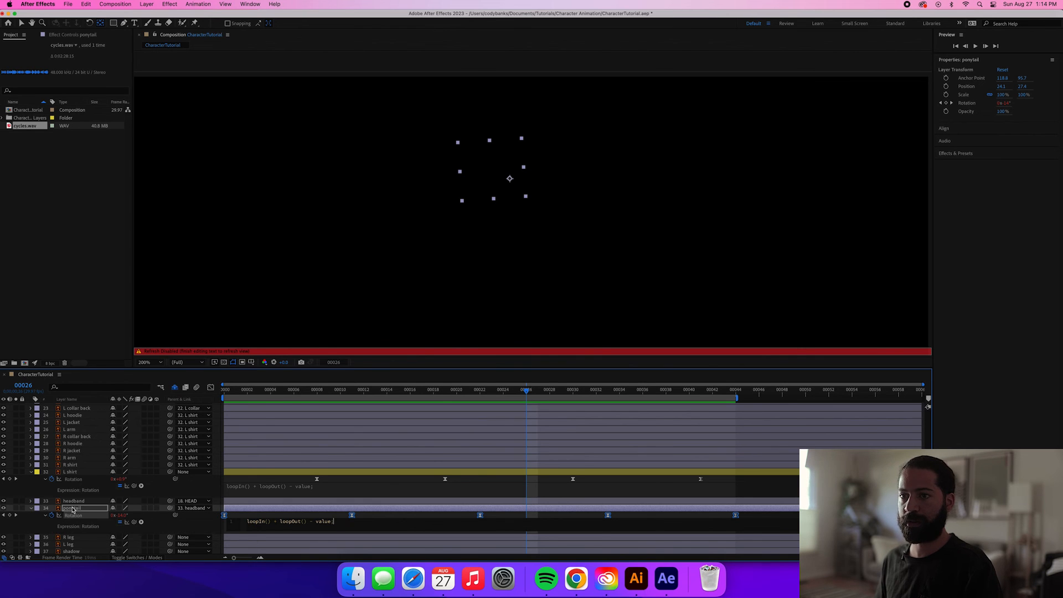
left_click(72, 509)
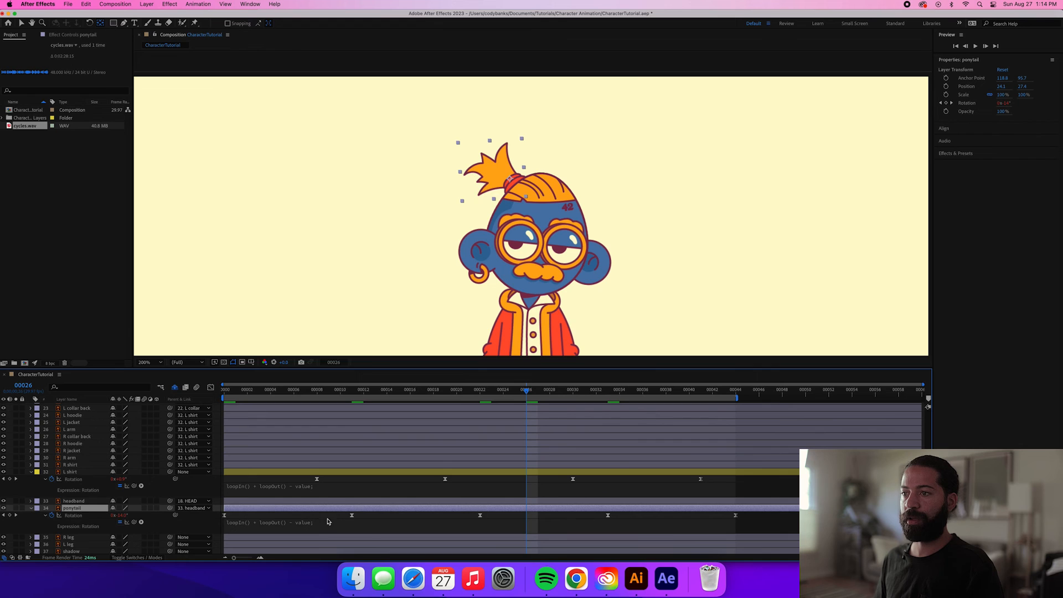
Try shifting all of the ponytail's Rotation keyframes three frames earlier, in line with the L shirt's keyframes, and preview the loop.
left_click(81, 517)
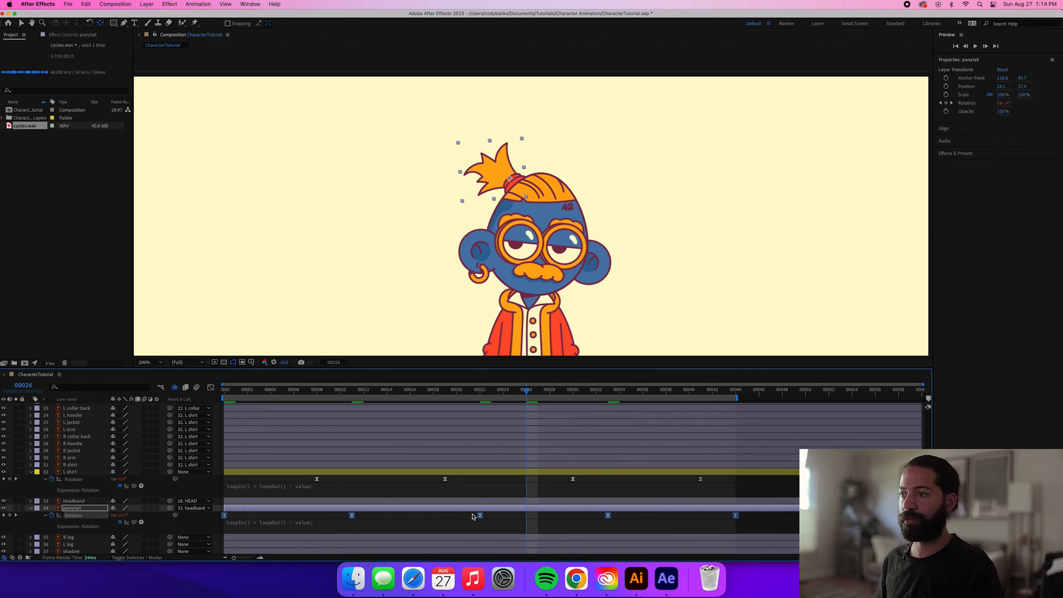
left_click_drag(479, 518, 448, 519)
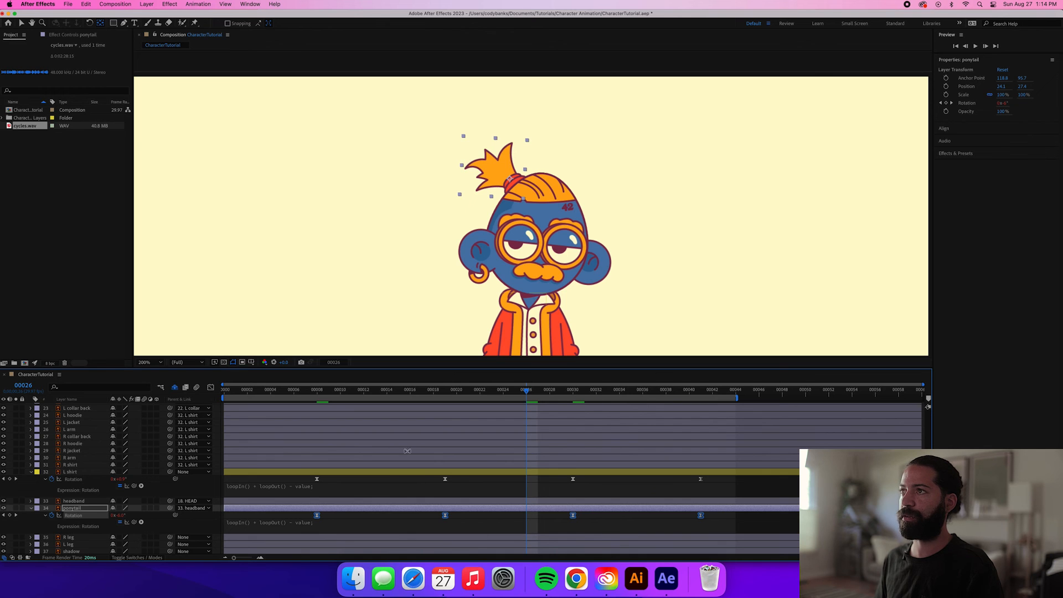
key("space")
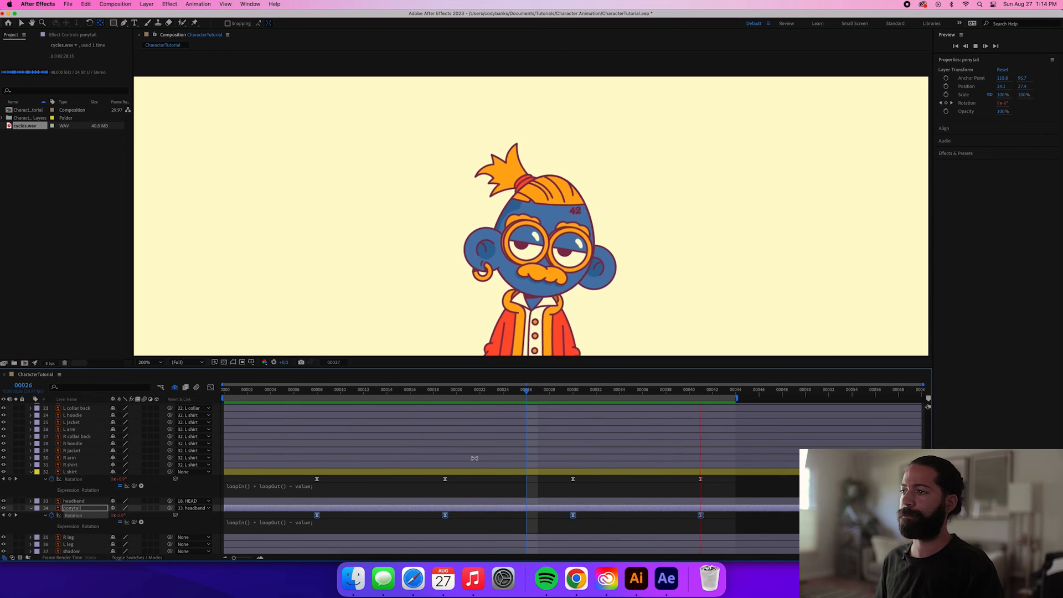
key("space")
Try shifting the ponytail's Rotation keyframes another two frames earlier, and preview the loop with the whole composition fitted in view.
left_click_drag(570, 517, 549, 518)
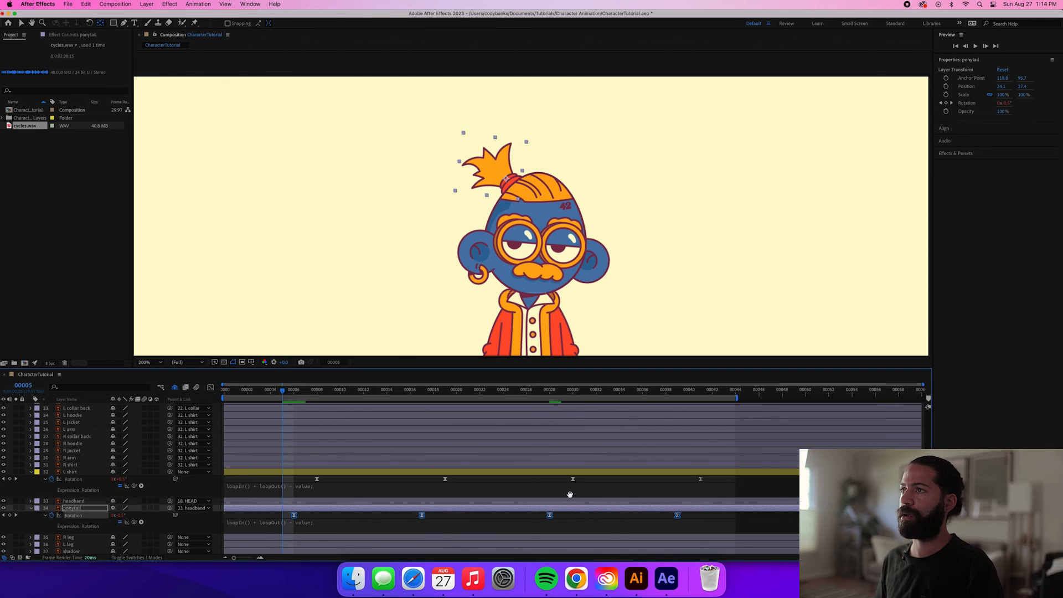
key("space")
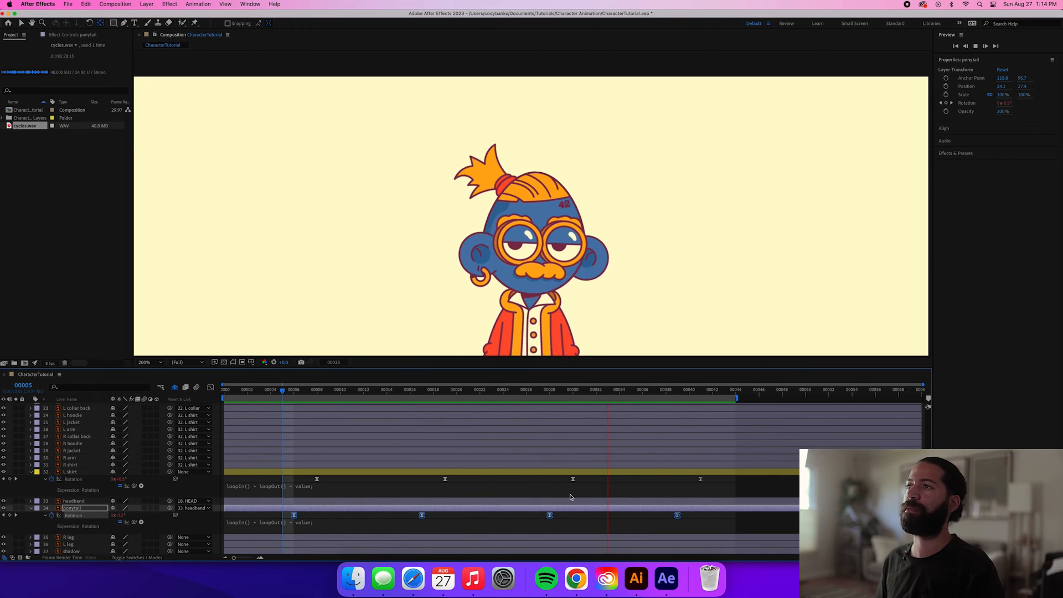
left_click(150, 362)
left_click(152, 371)
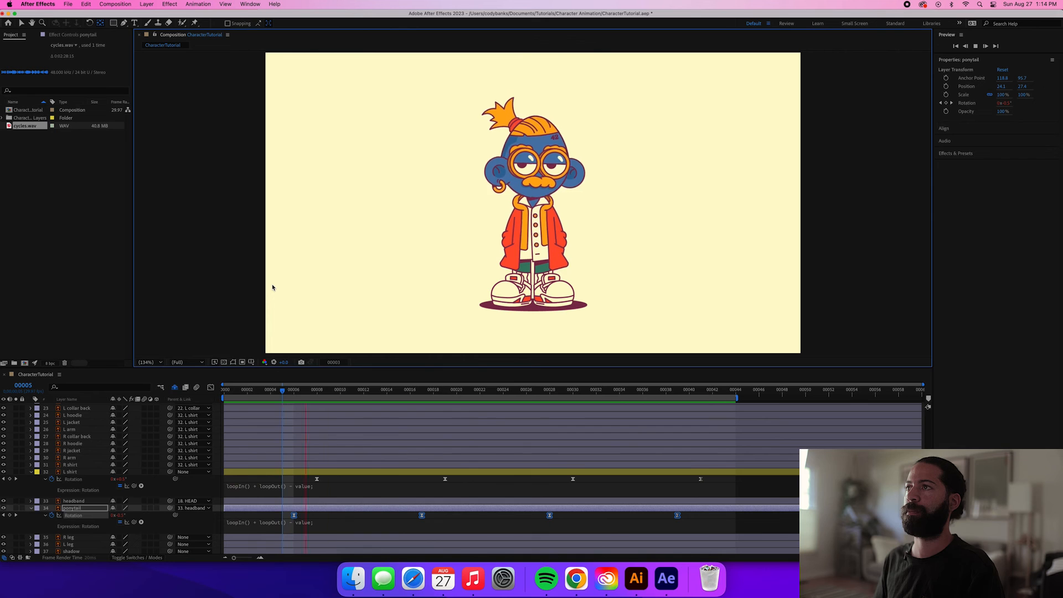
key("space")
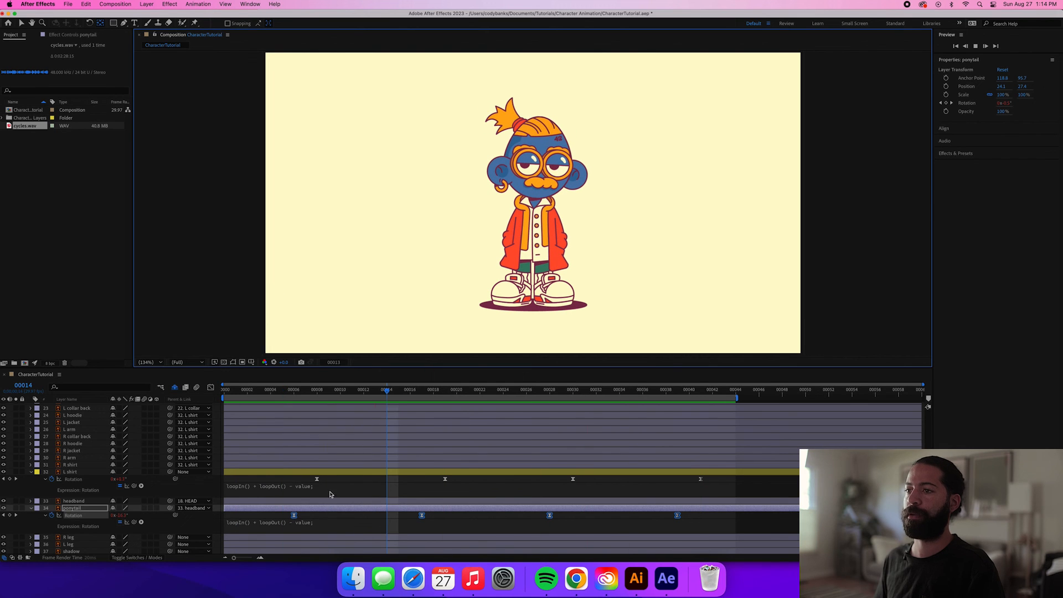
Realign the ponytail's Rotation keyframes to start at frame 0, and set the rotation at frames 0, 22 and 44 to -15°.
left_click_drag(293, 518, 357, 519)
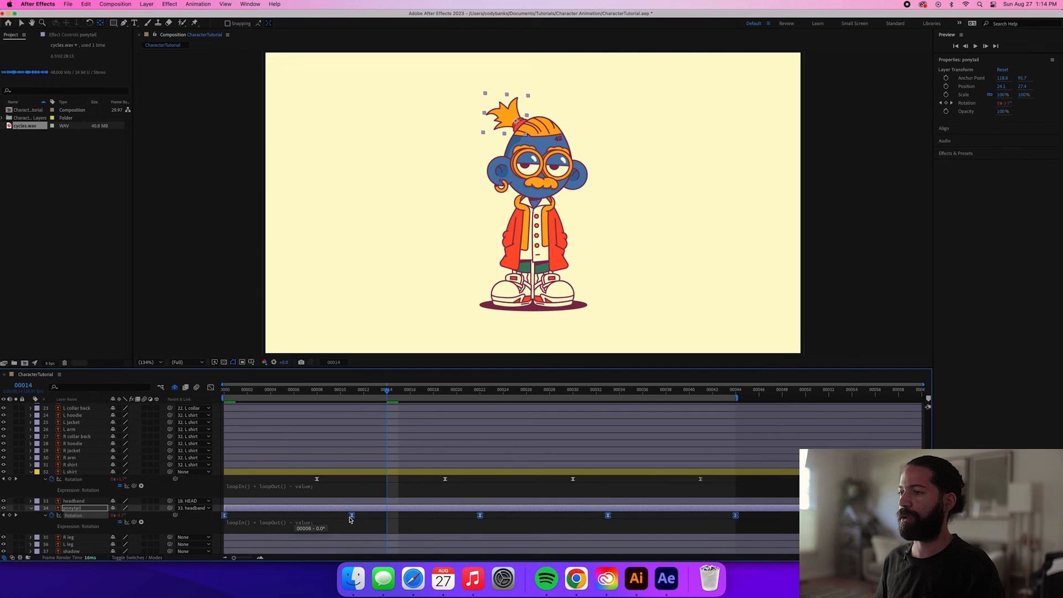
left_click(485, 394)
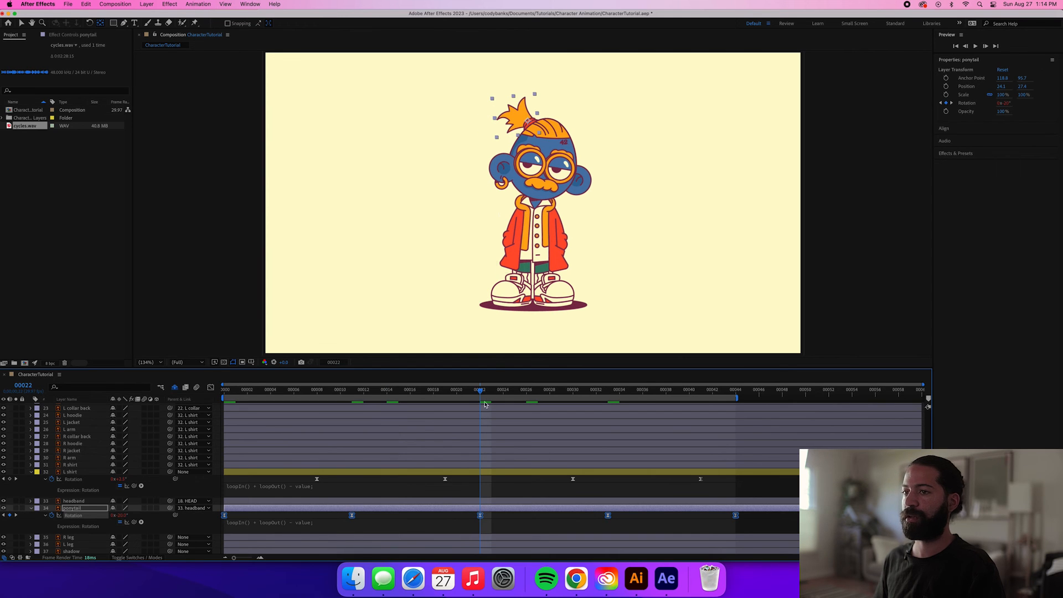
left_click(486, 515)
left_click(481, 515)
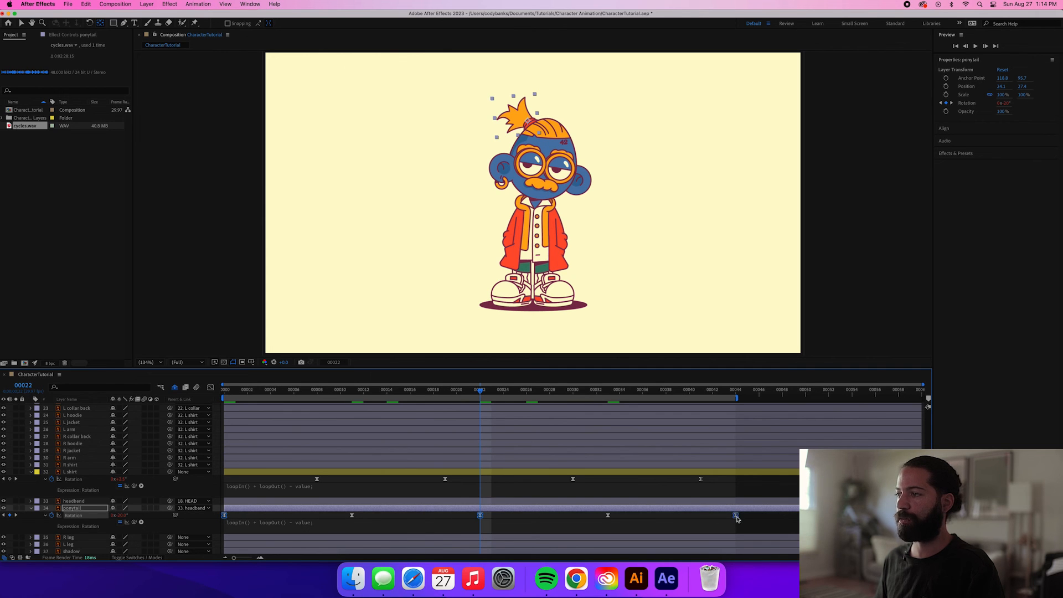
left_click(122, 515)
type("-15")
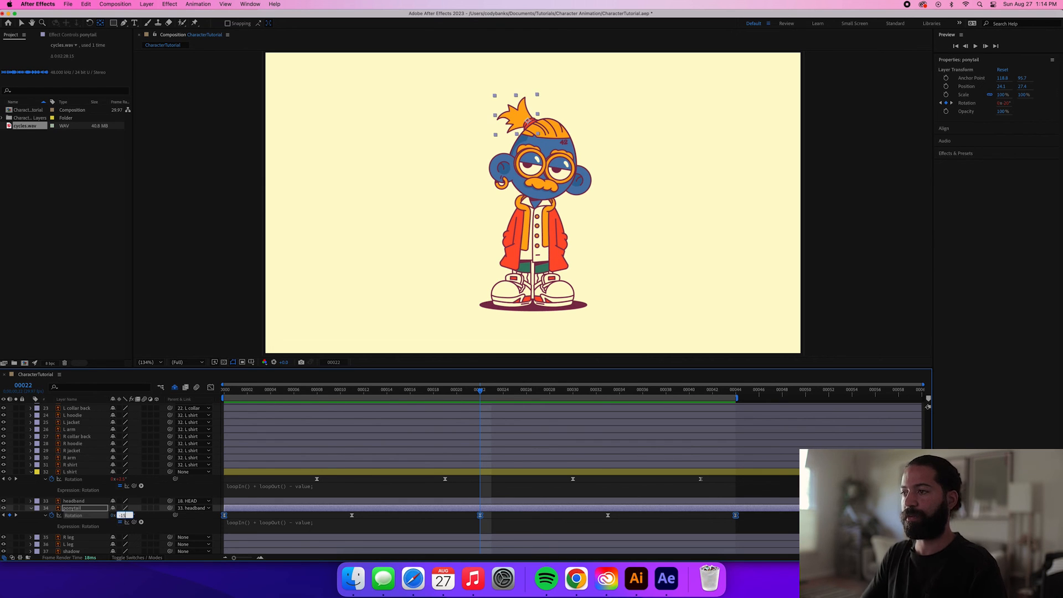
key("Return")
Shift all of the ponytail's Rotation keyframes five frames earlier and preview the delayed swing.
left_click(106, 518)
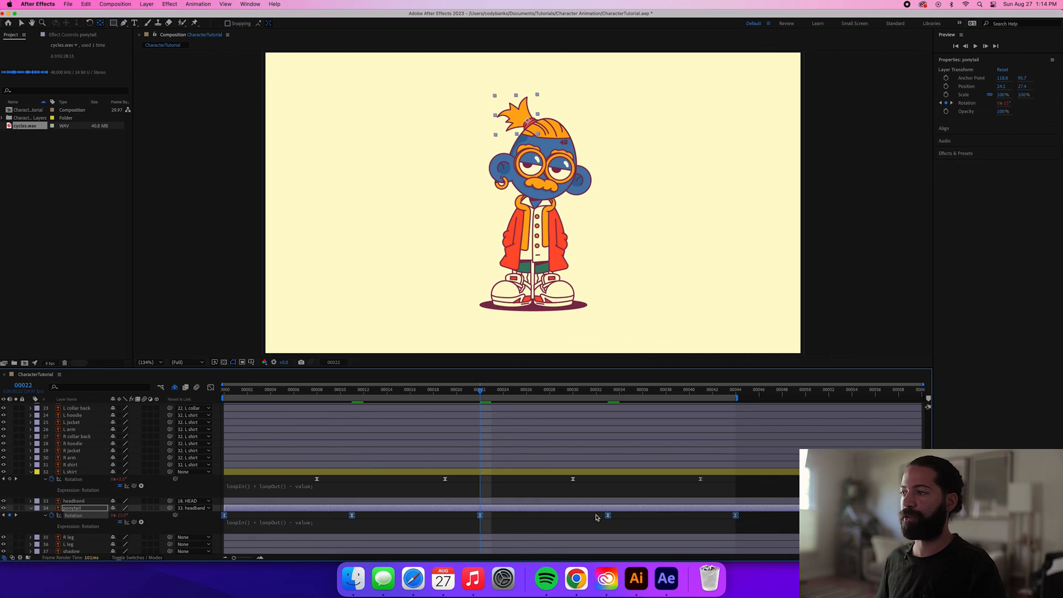
left_click_drag(735, 517, 678, 517)
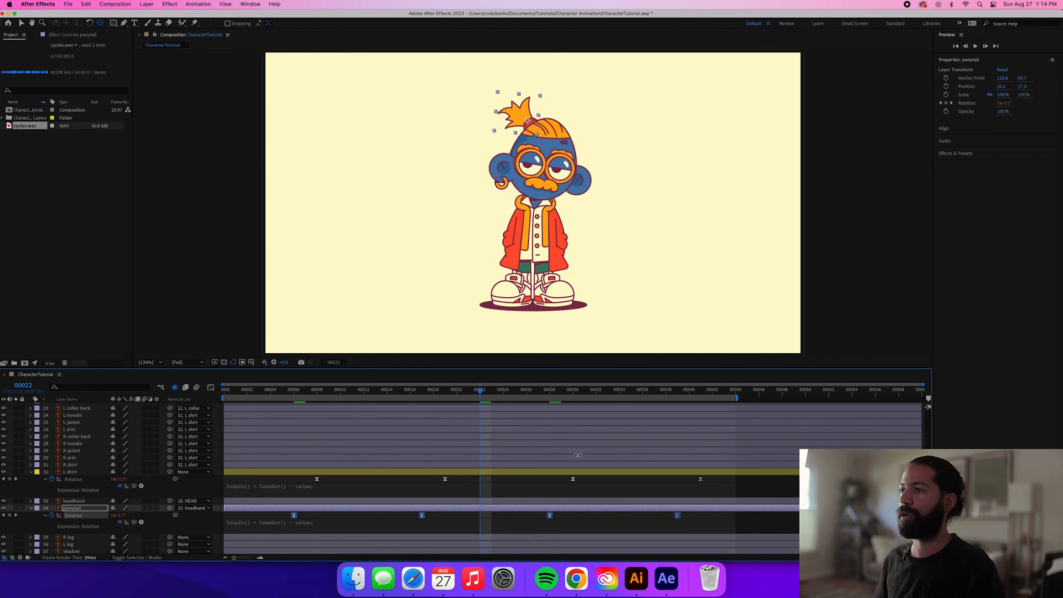
key("space")
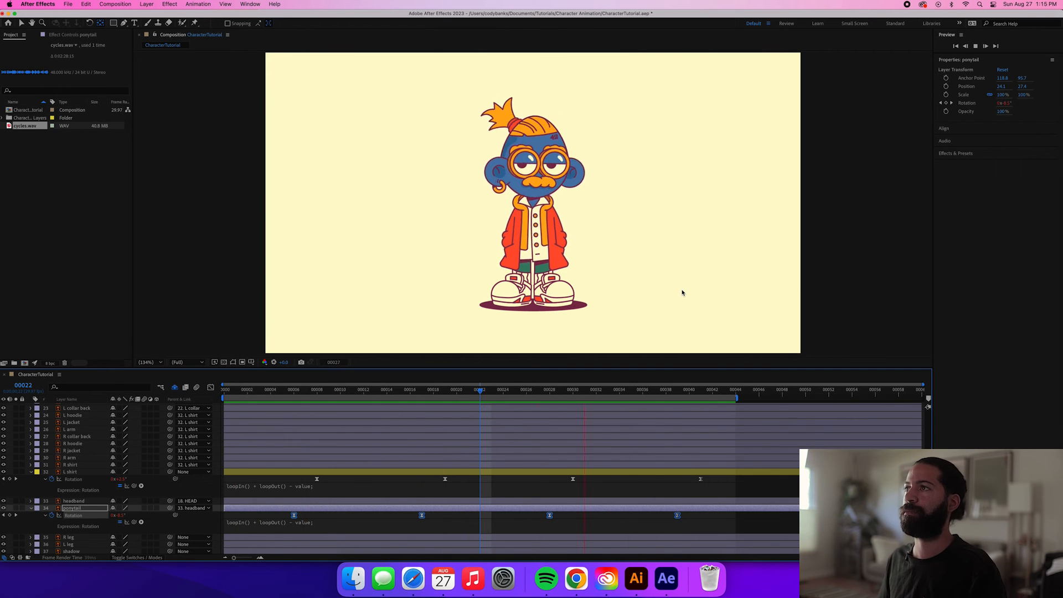
key("space")
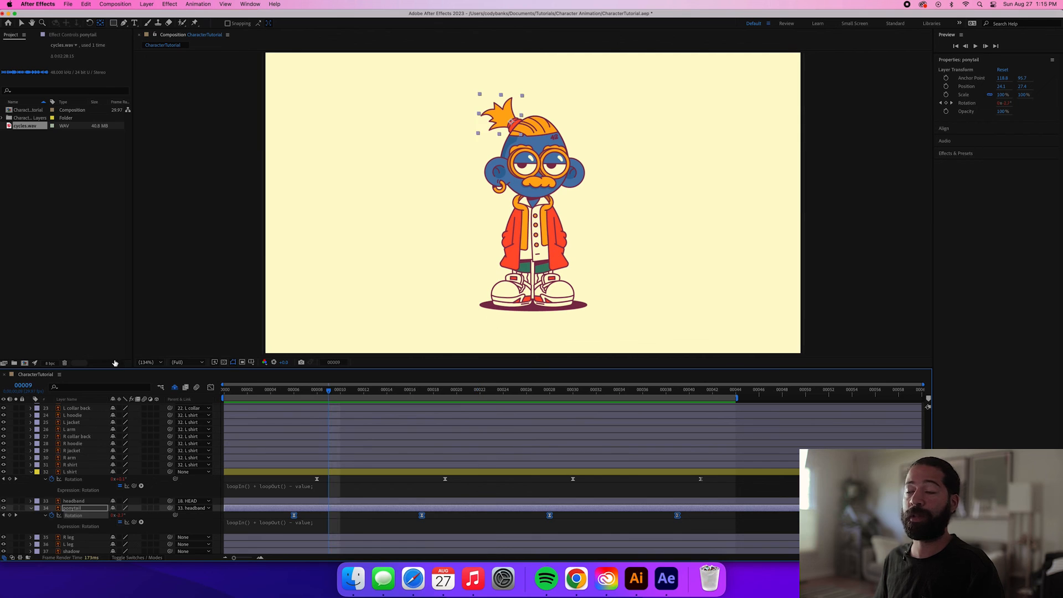
Create a 1920x1080, 29.97 fps composition named final and set its duration to 1000 frames.
left_click(116, 3)
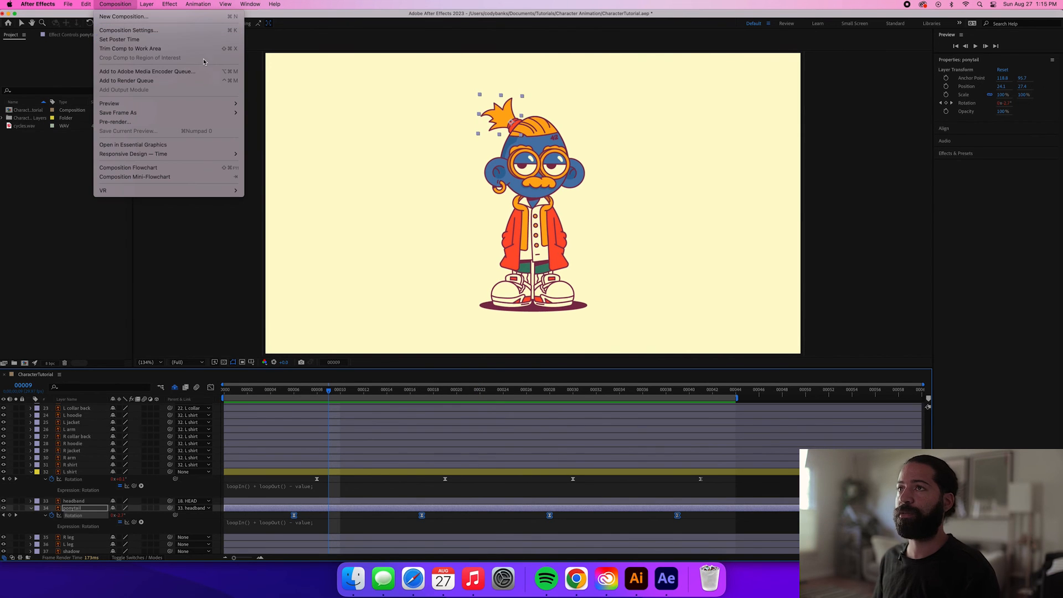
left_click(127, 17)
type("final")
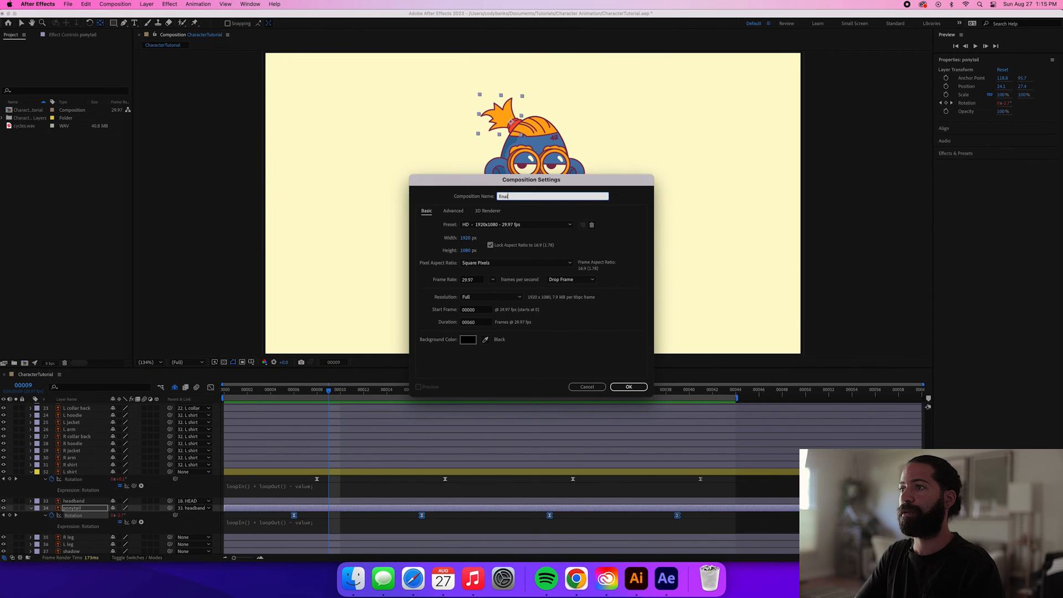
key("Return")
left_click(118, 5)
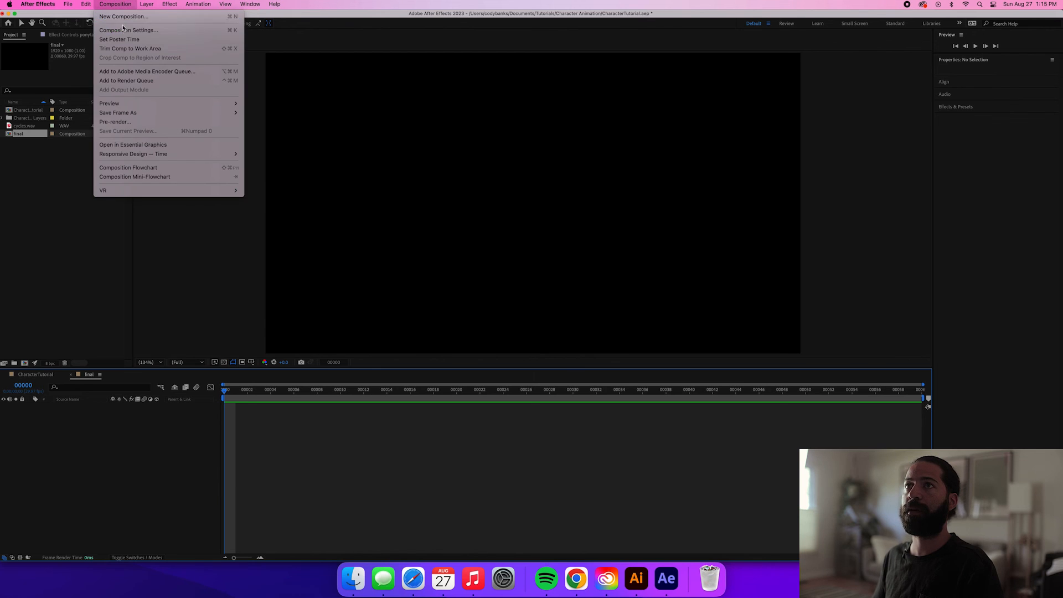
left_click(119, 29)
left_click(477, 322)
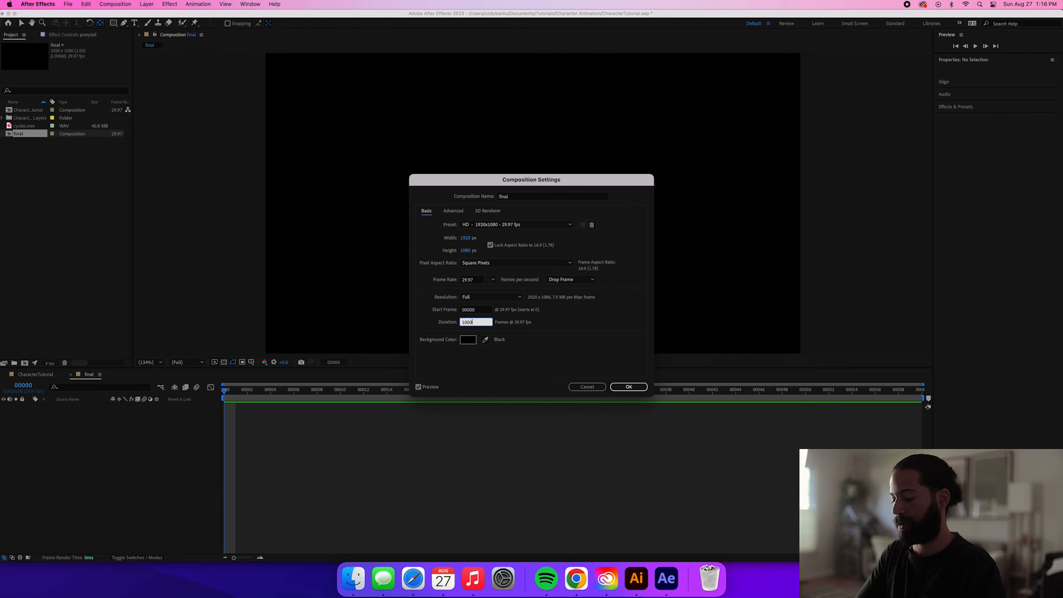
key("Return")
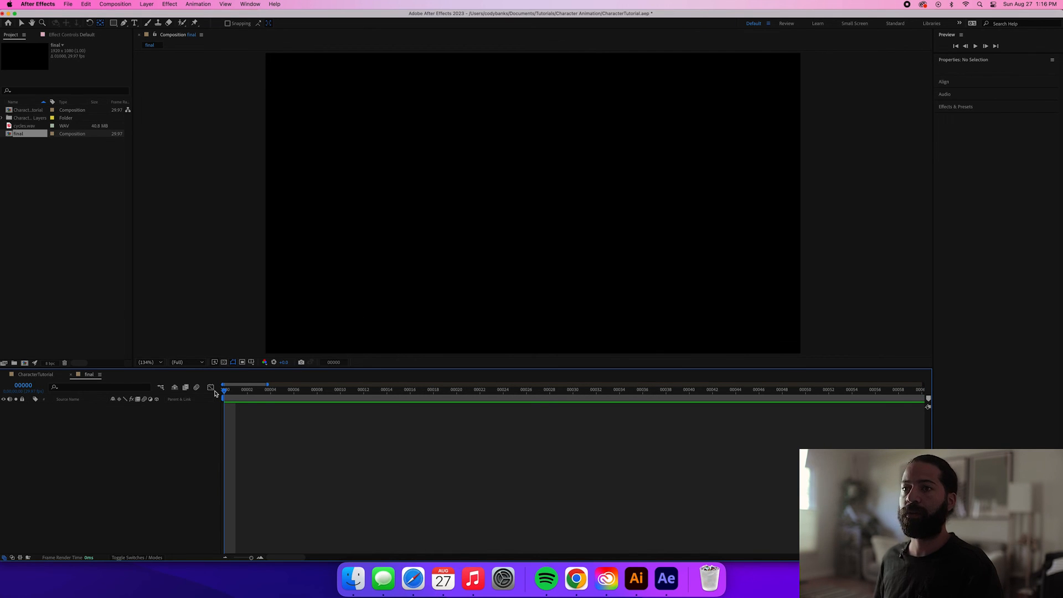
Copy the cycles.wav layer from CharacterTutorial into the final composition and place the CharacterTutorial composition above it as a nested layer.
left_click(40, 375)
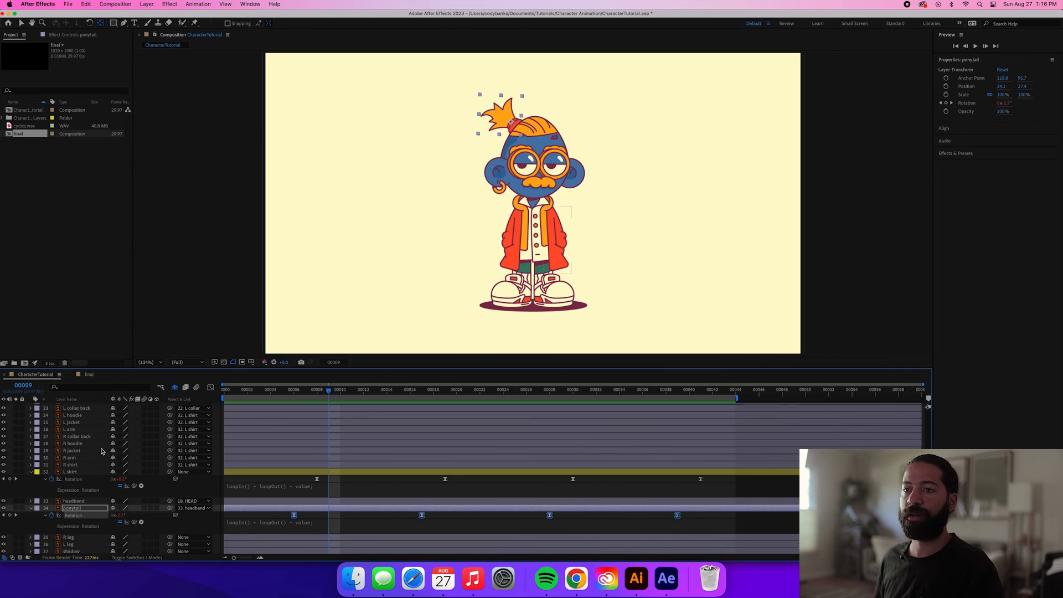
scroll(101, 451, "down", 2)
left_click(76, 551)
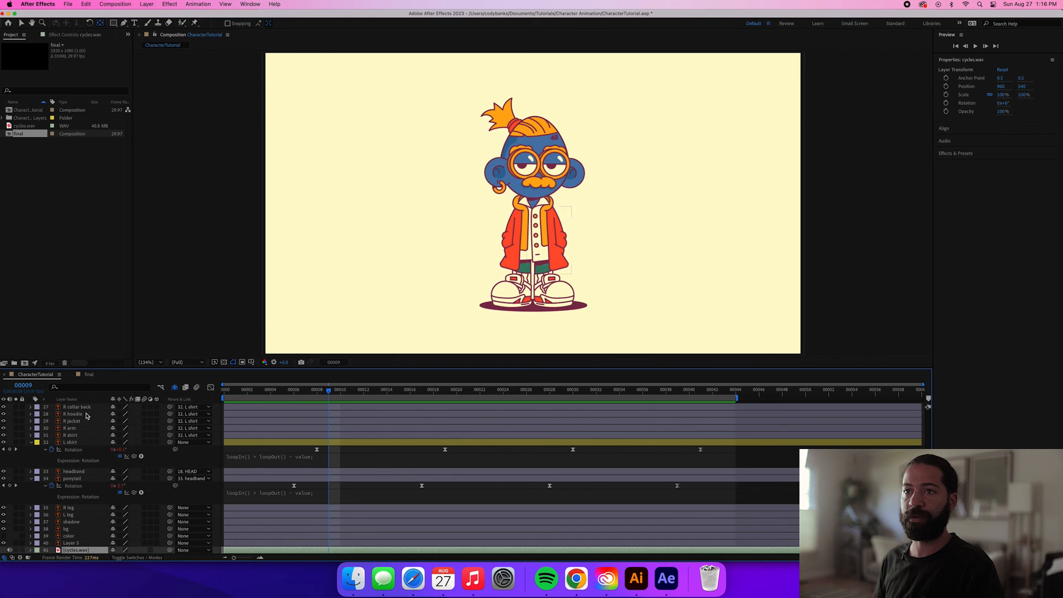
left_click(90, 375)
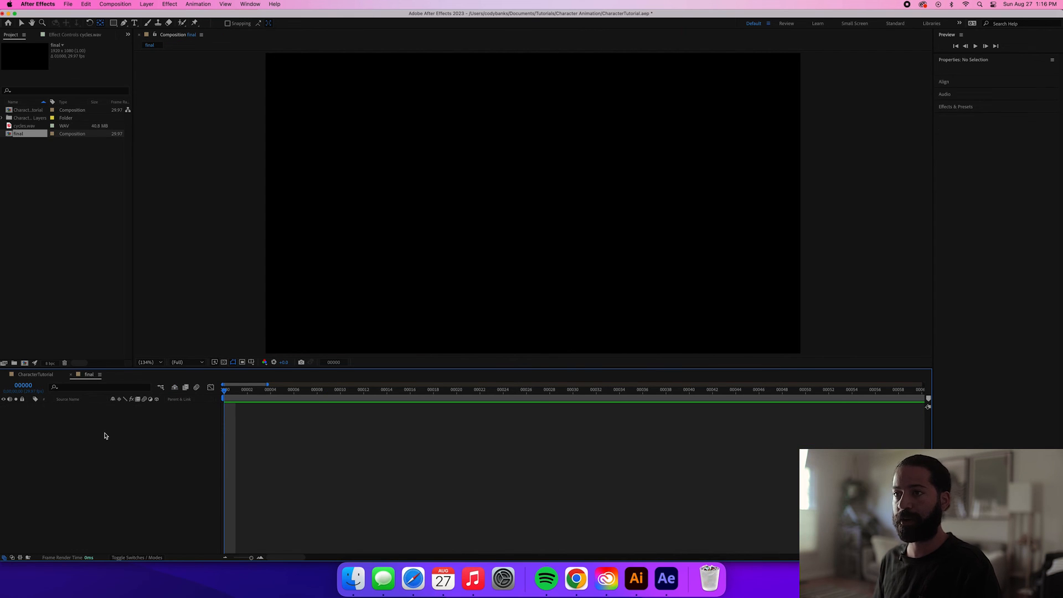
key("super+v")
key("semicolon")
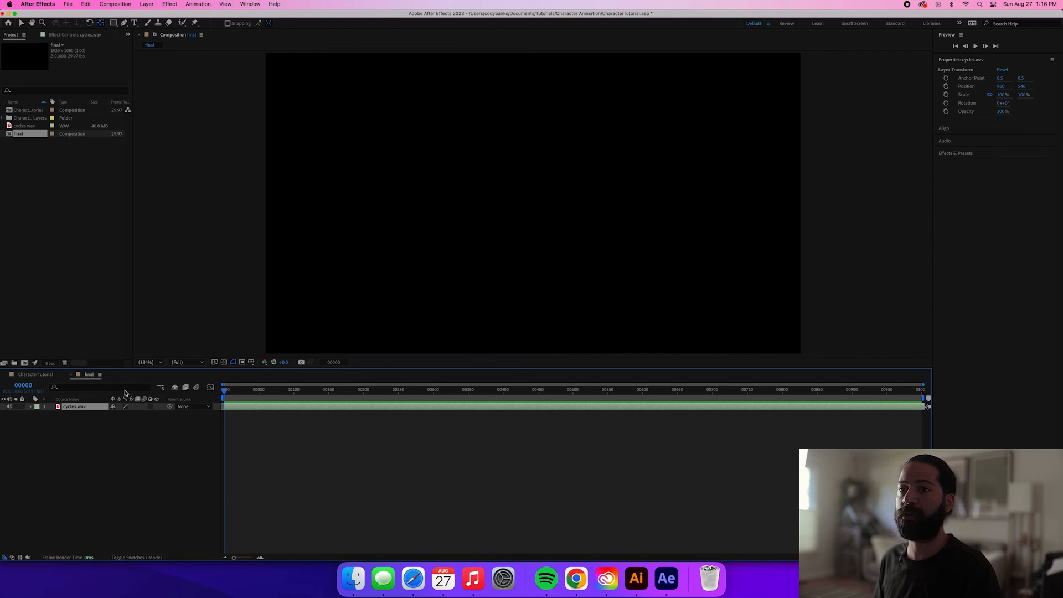
left_click(28, 110)
left_click_drag(78, 402, 78, 408)
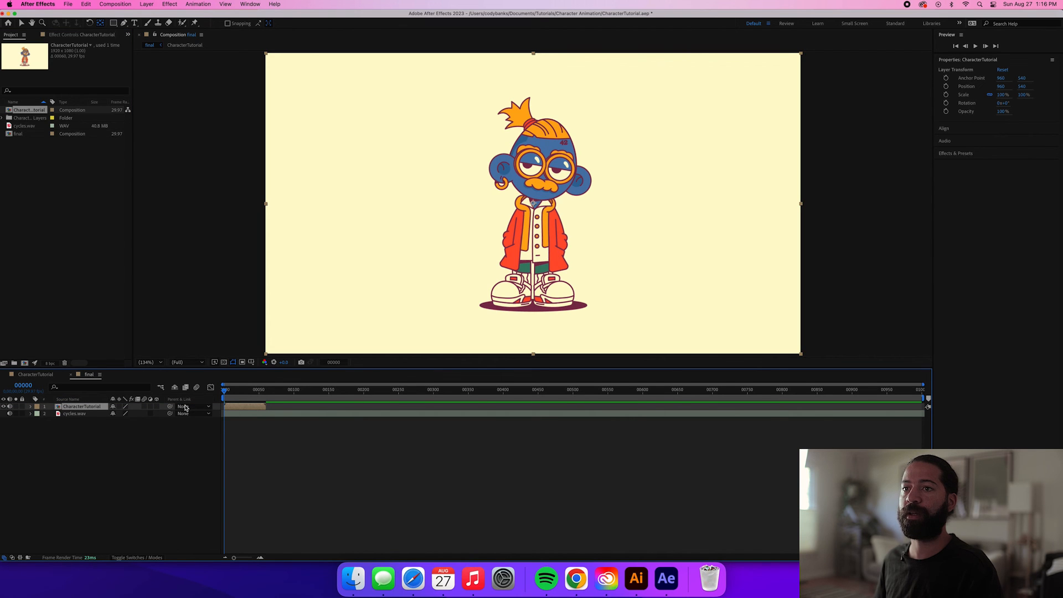
Set the CharacterTutorial composition's duration to 44 frames.
left_click(35, 375)
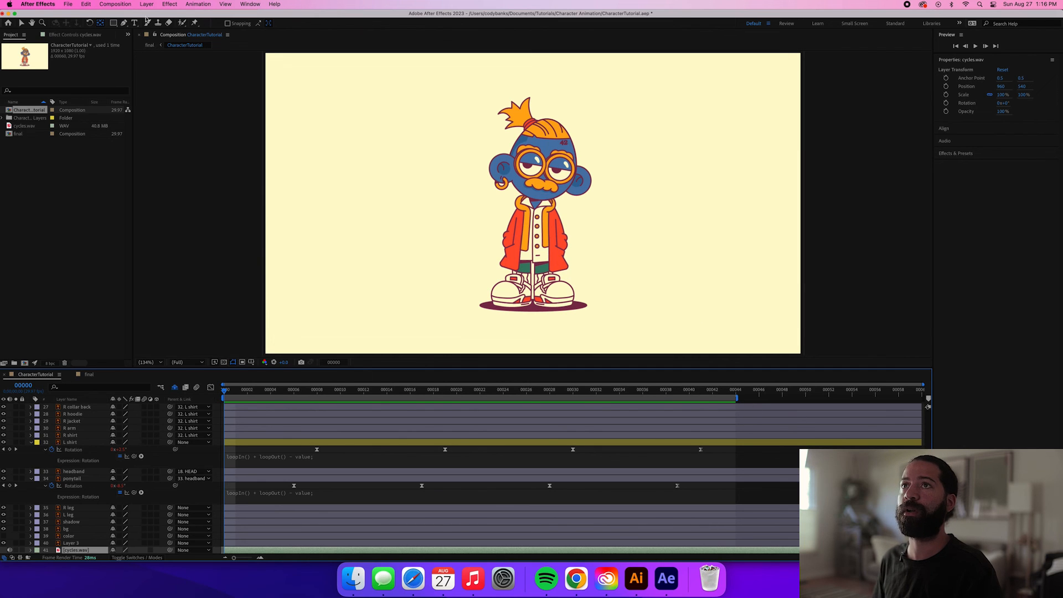
left_click(115, 5)
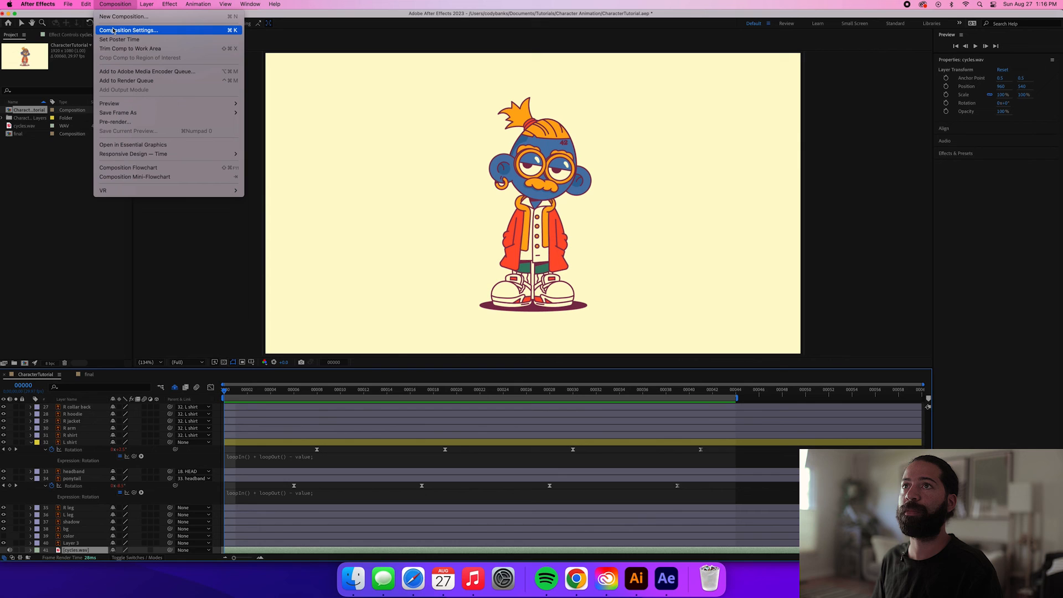
left_click(113, 31)
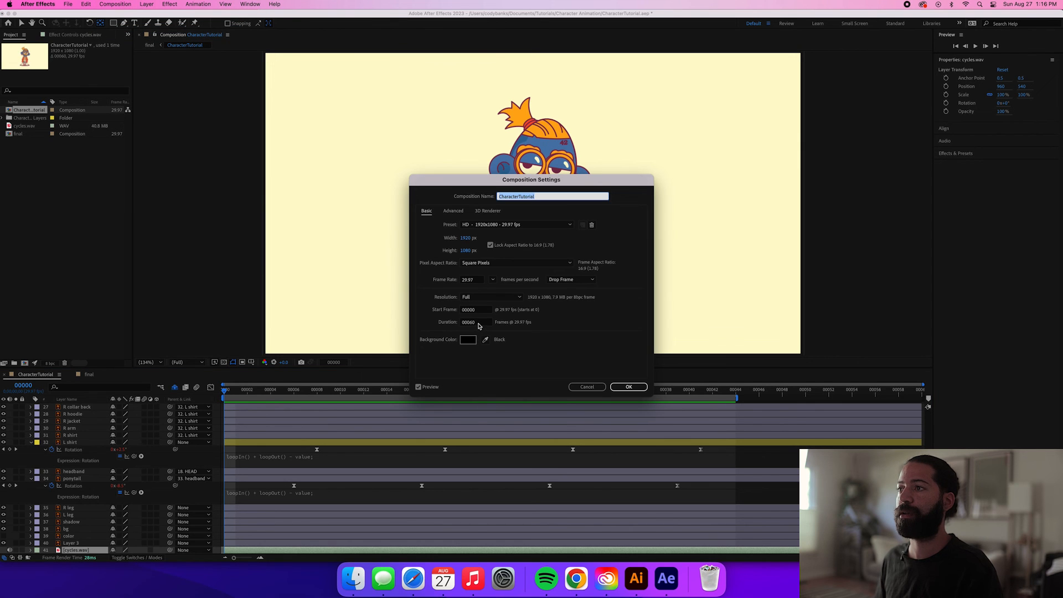
left_click(478, 324)
key("BackSpace")
key("BackSpace")
type("44")
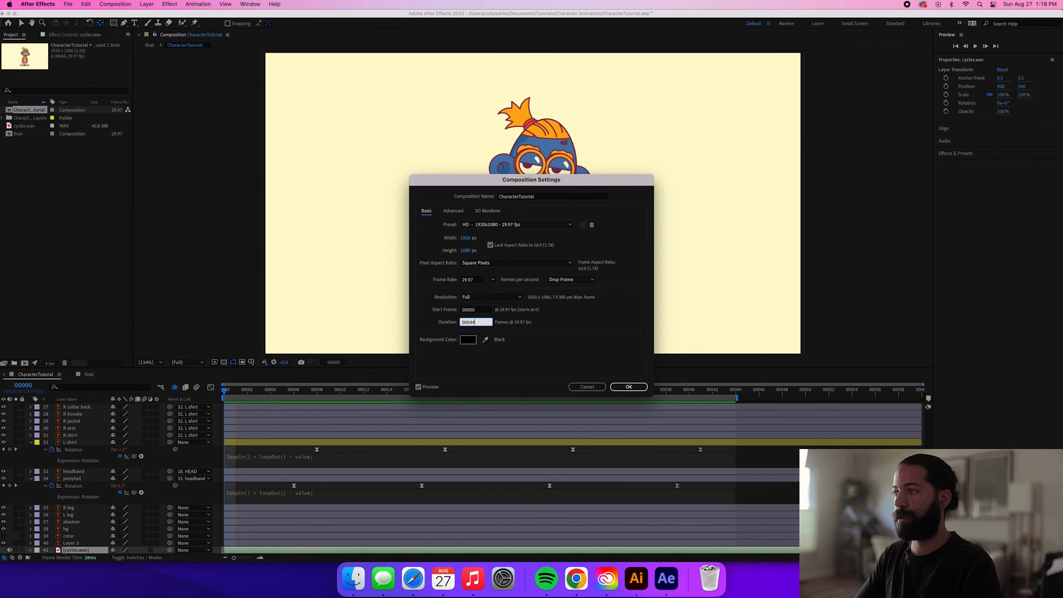
key("Return")
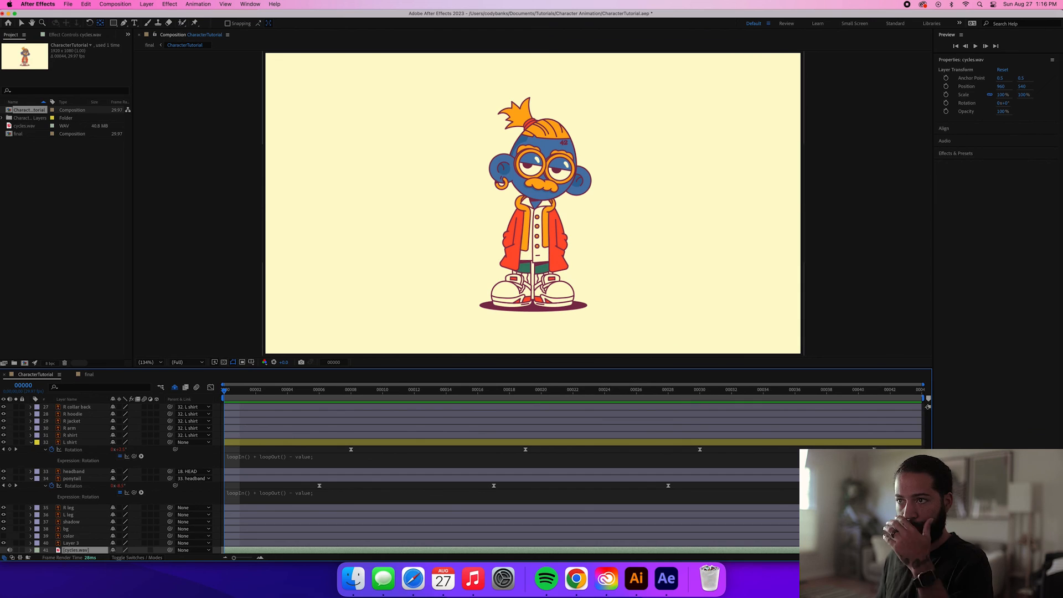
Return to the final composition, order its timeline ahead of CharacterTutorial's, and enable time remapping on the nested CharacterTutorial layer.
left_click(89, 374)
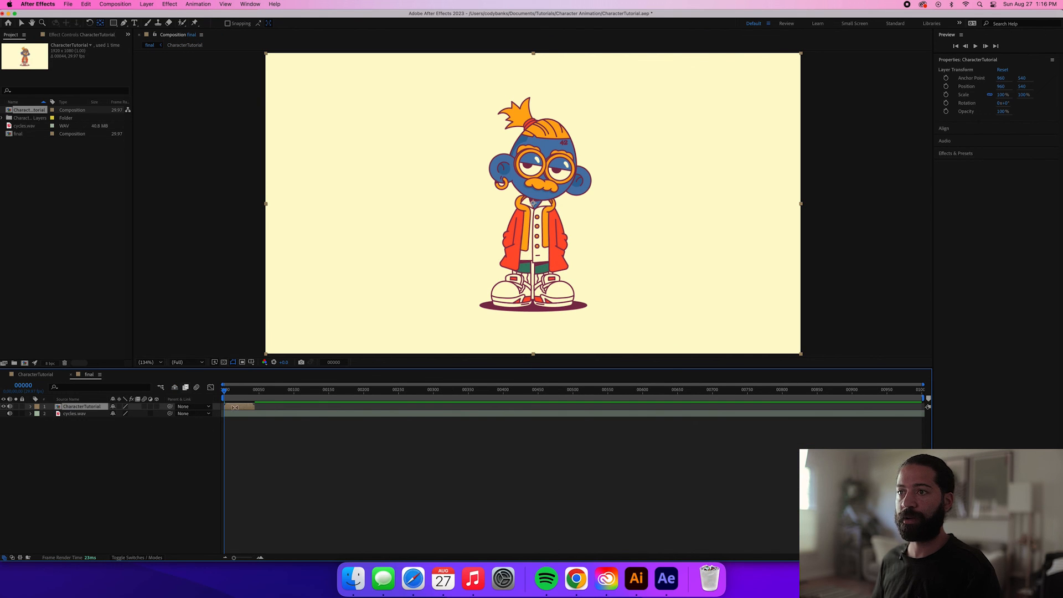
left_click_drag(94, 378, 22, 377)
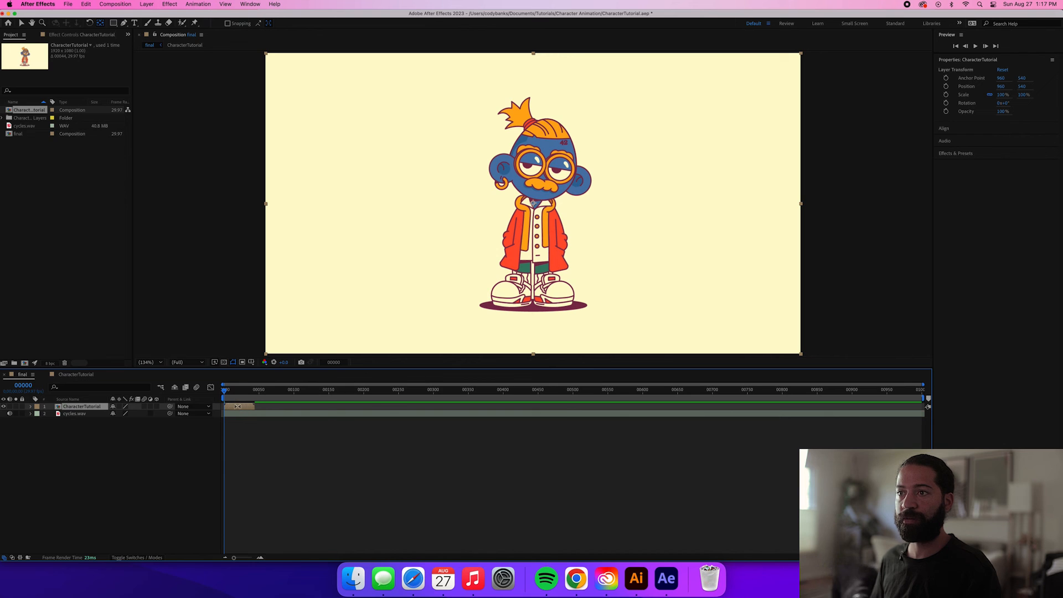
right_click(239, 407)
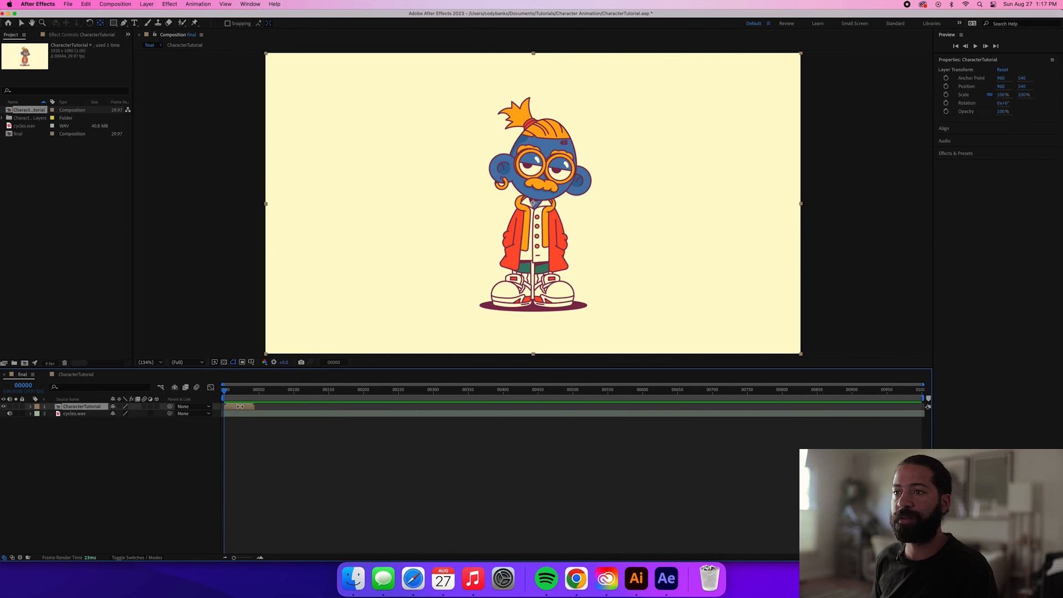
right_click(239, 407)
mouse_move(246, 408)
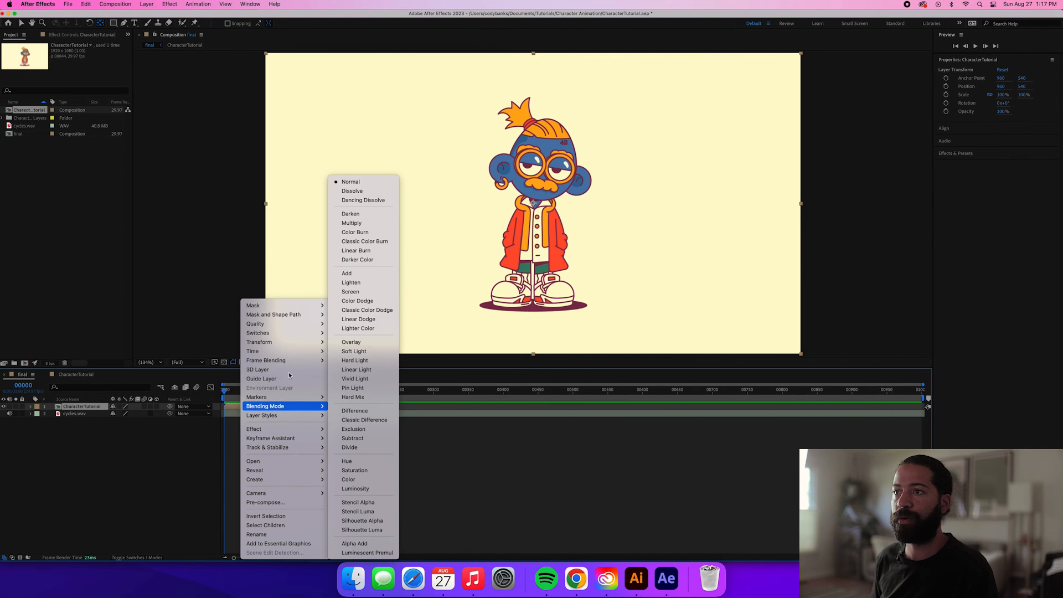
mouse_move(283, 351)
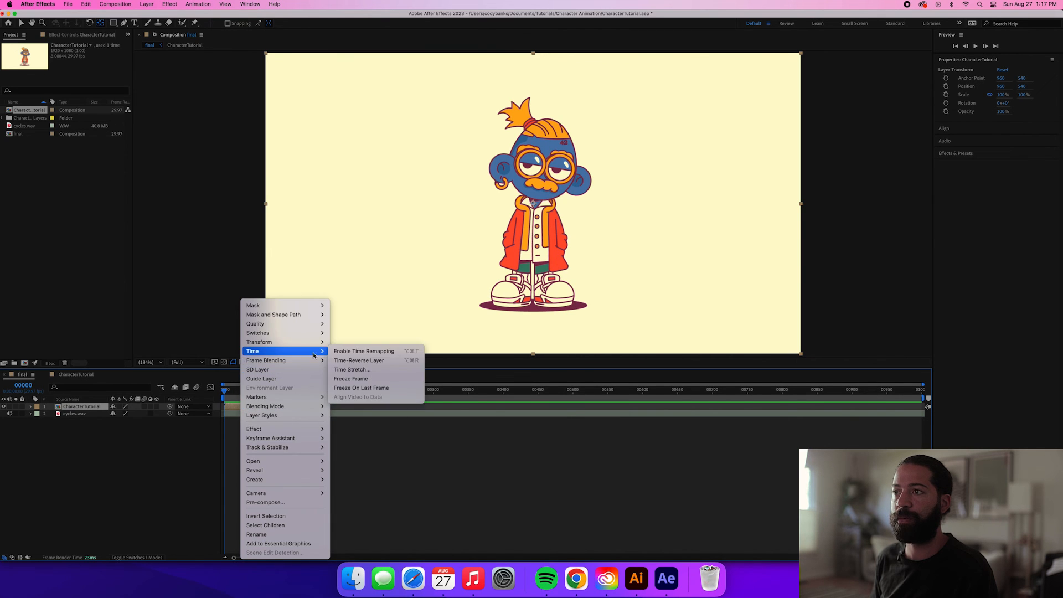
left_click(363, 352)
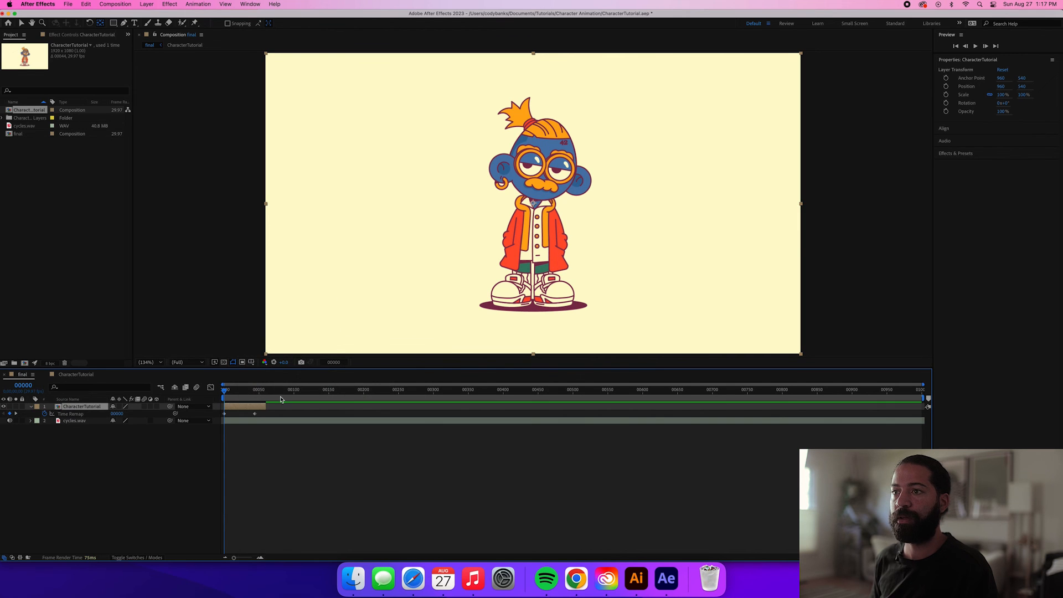
Add a Time Remap keyframe at frame 43 and copy the frame 0 keyframe over the one at frame 44.
key("equal")
key("equal")
key("equal")
key("equal")
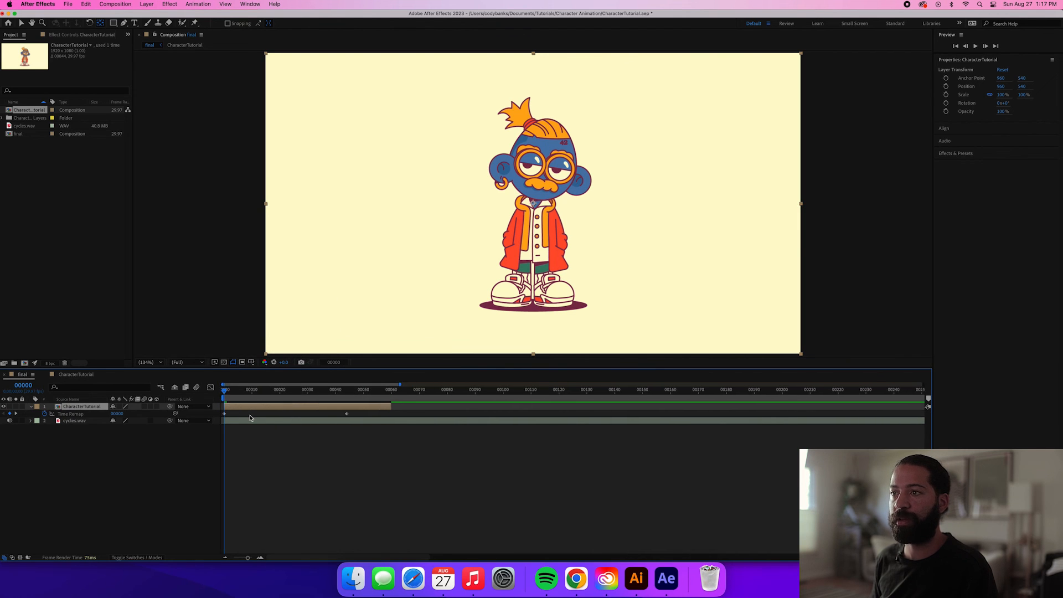
left_click(346, 391)
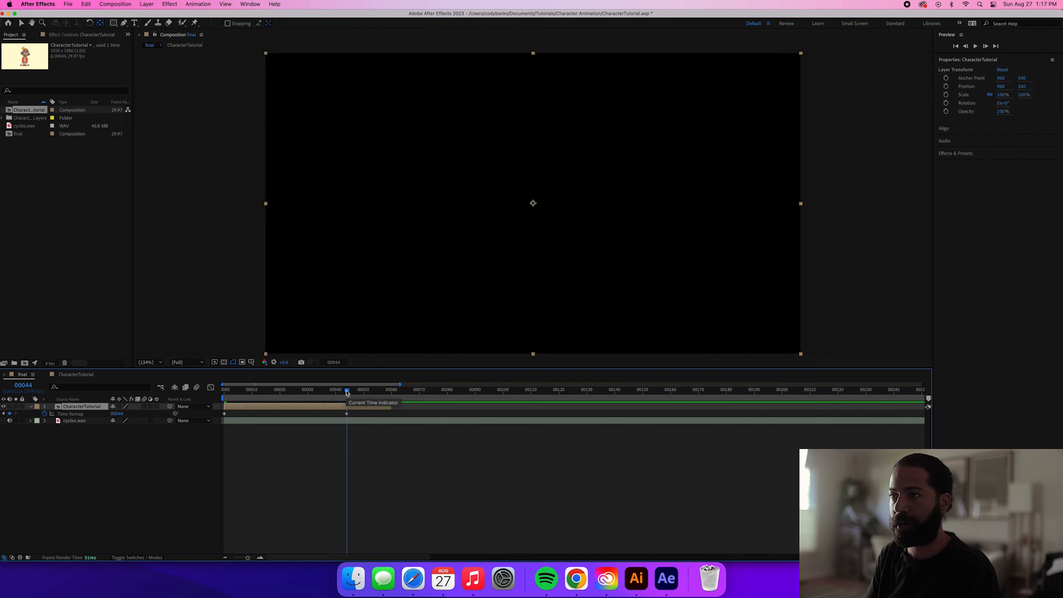
key("Page_Up")
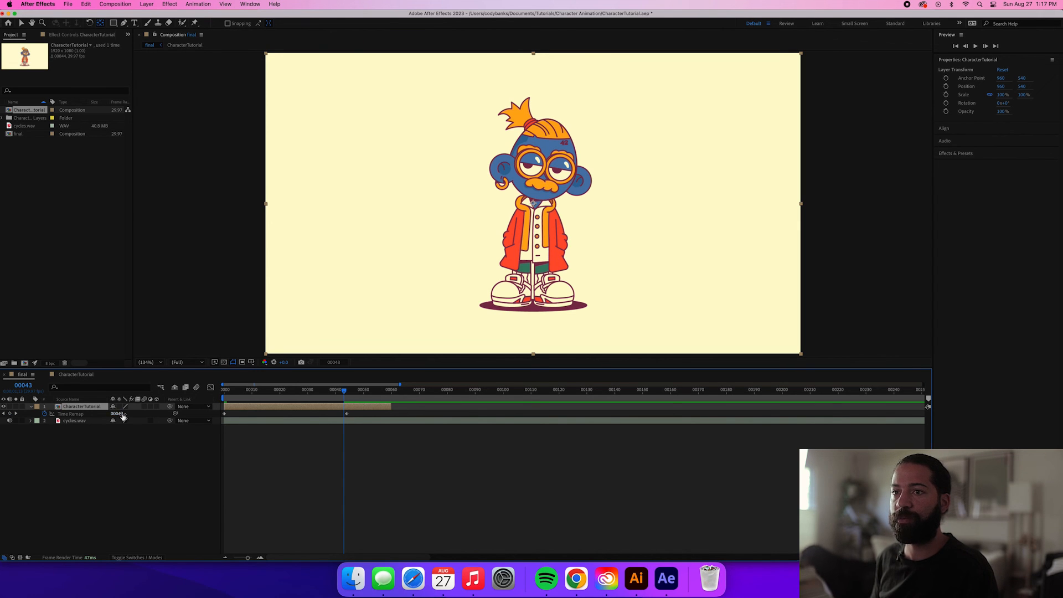
left_click(10, 413)
left_click(224, 414)
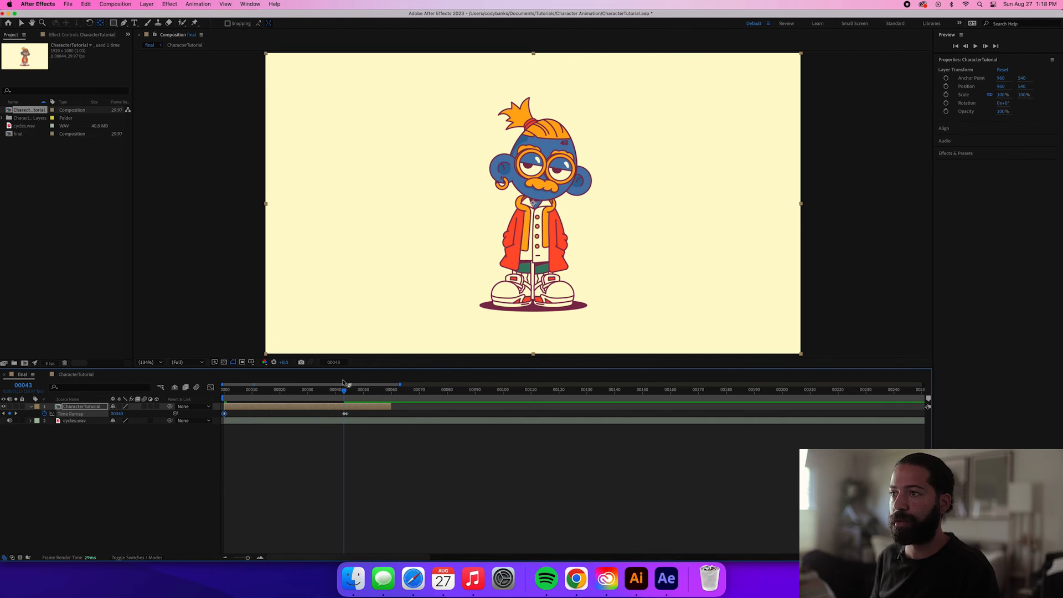
left_click_drag(344, 394, 347, 395)
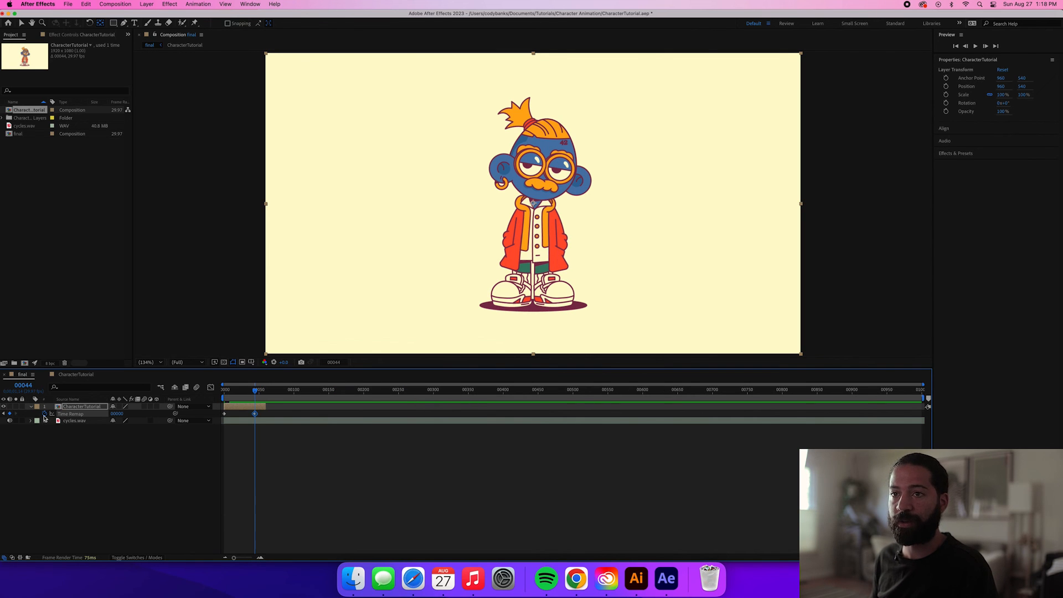
Apply the expression loopOut(type = "cycle", numKeyframes = 0) to Time Remap and extend the CharacterTutorial layer to the composition's end.
left_click(44, 415, "alt")
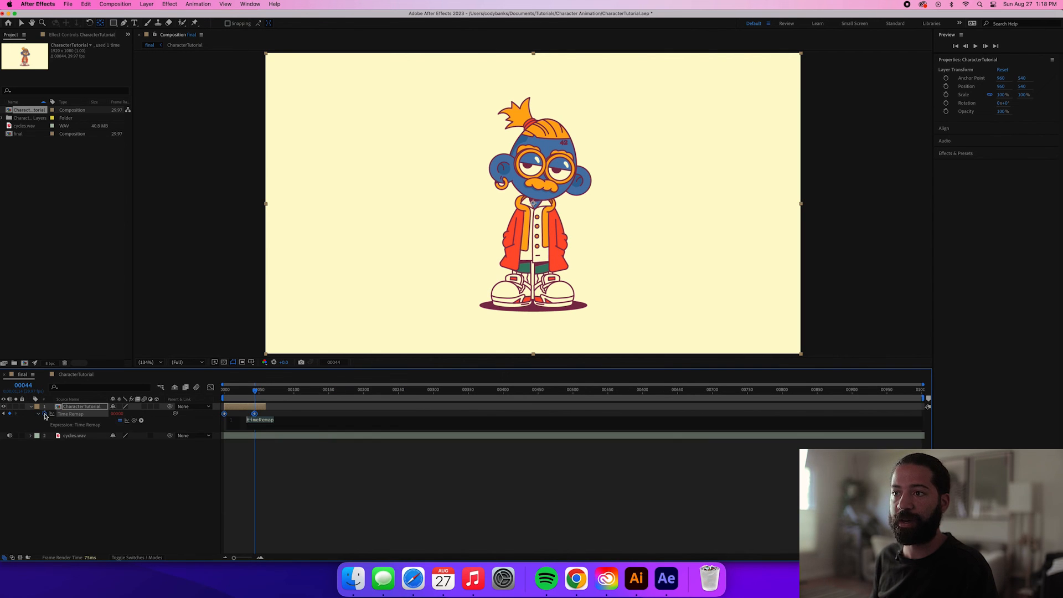
left_click(142, 421)
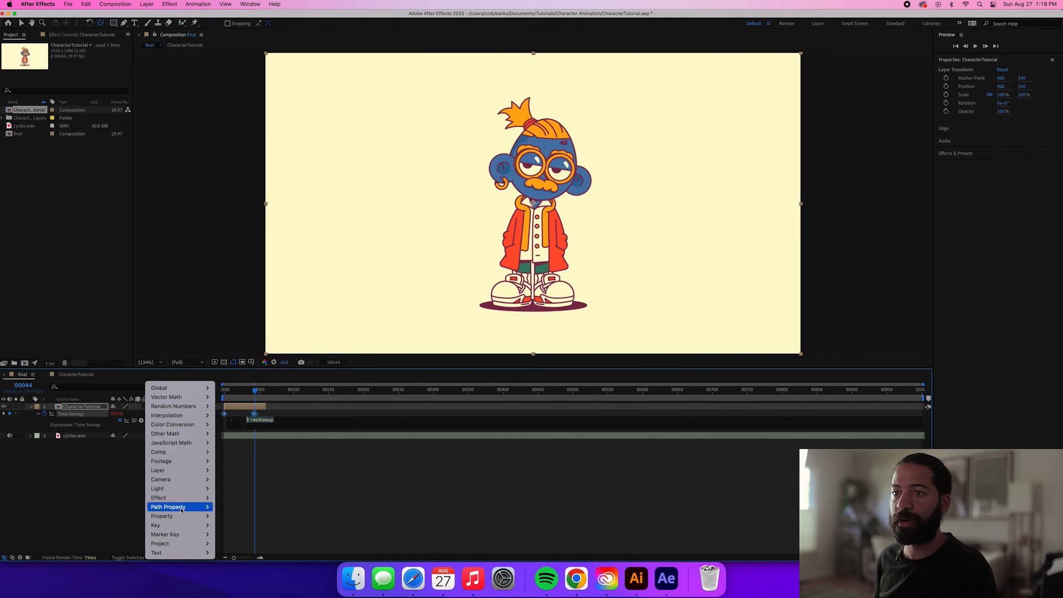
mouse_move(179, 517)
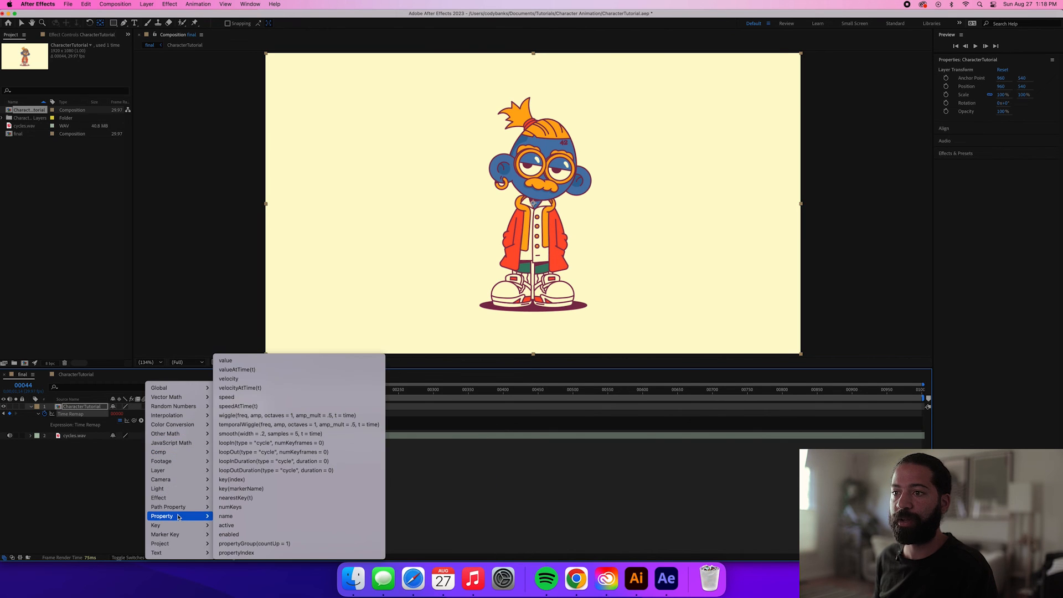
left_click(245, 453)
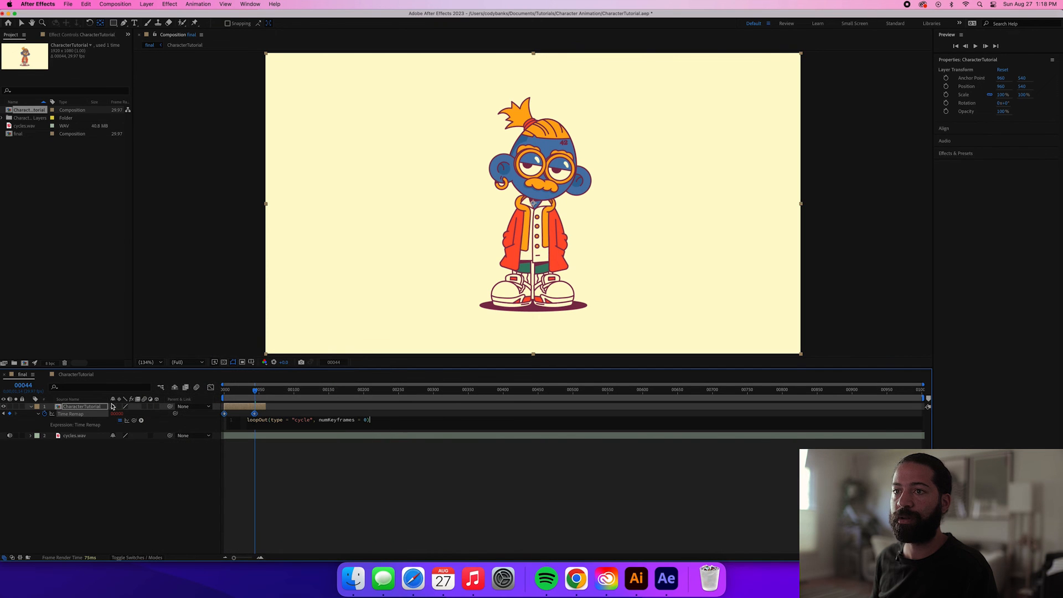
left_click(84, 407)
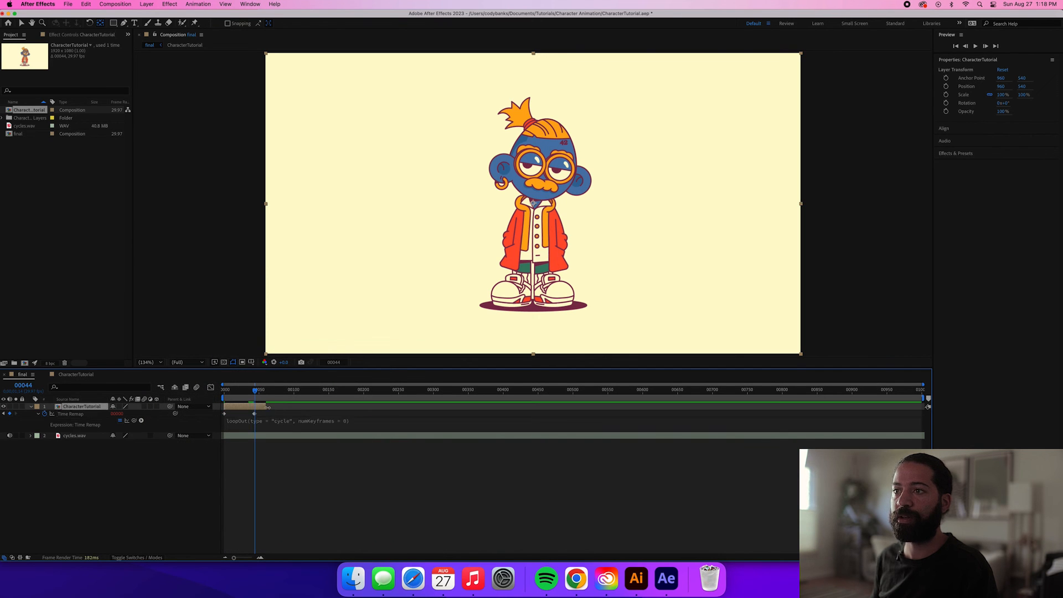
left_click_drag(341, 410, 928, 410)
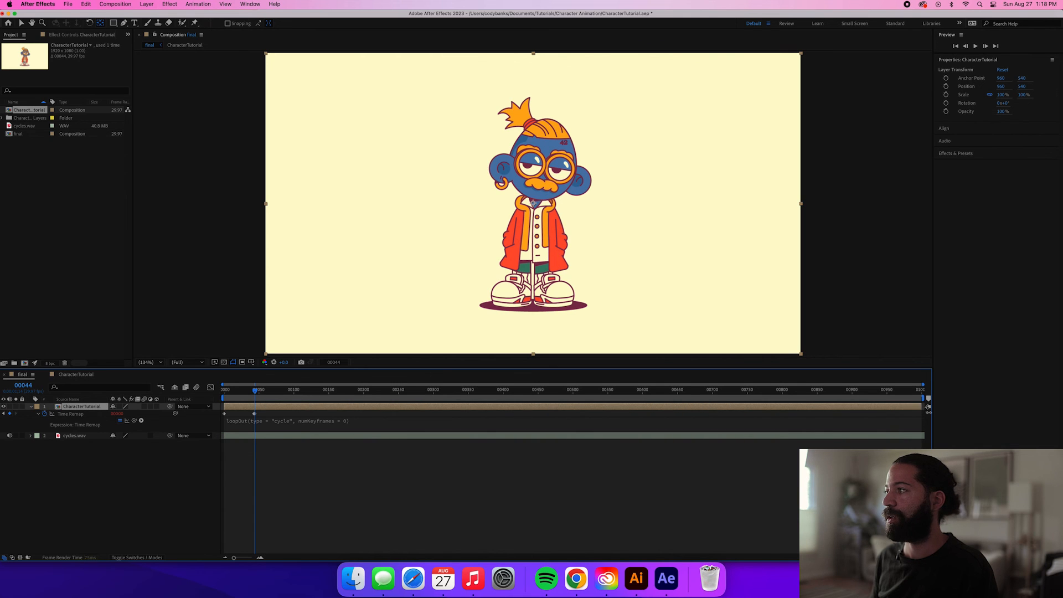
Preview the looping character in the final composition from frame 0, and replay it from the start.
left_click_drag(232, 394, 220, 394)
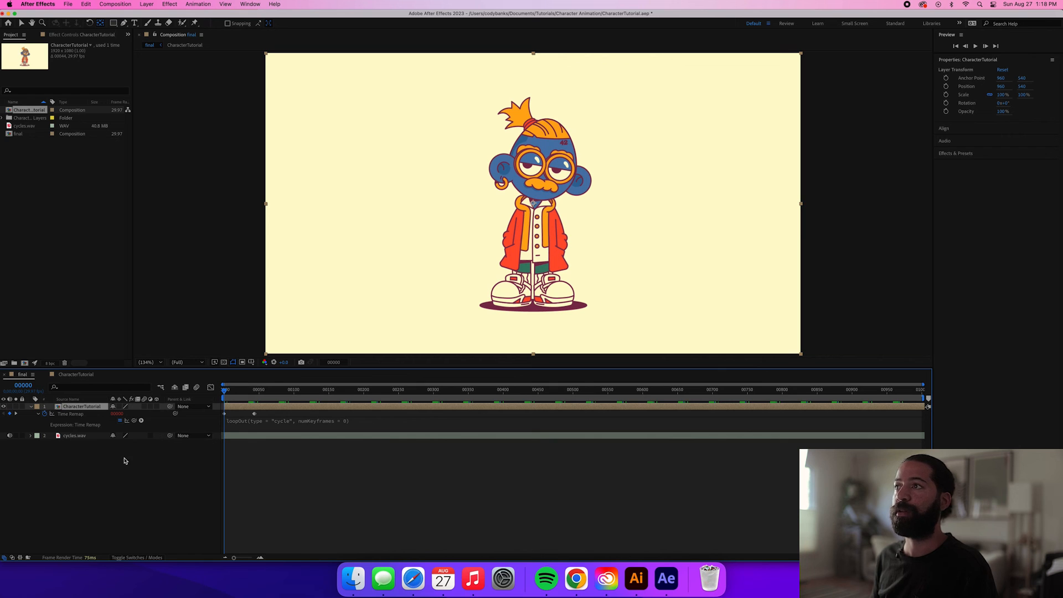
key("space")
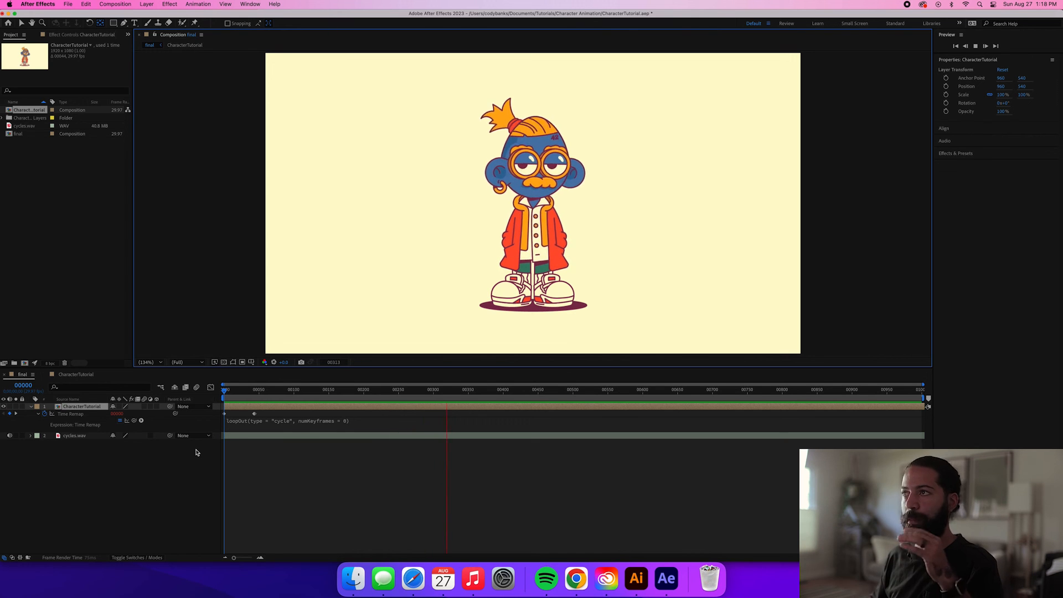
key("space")
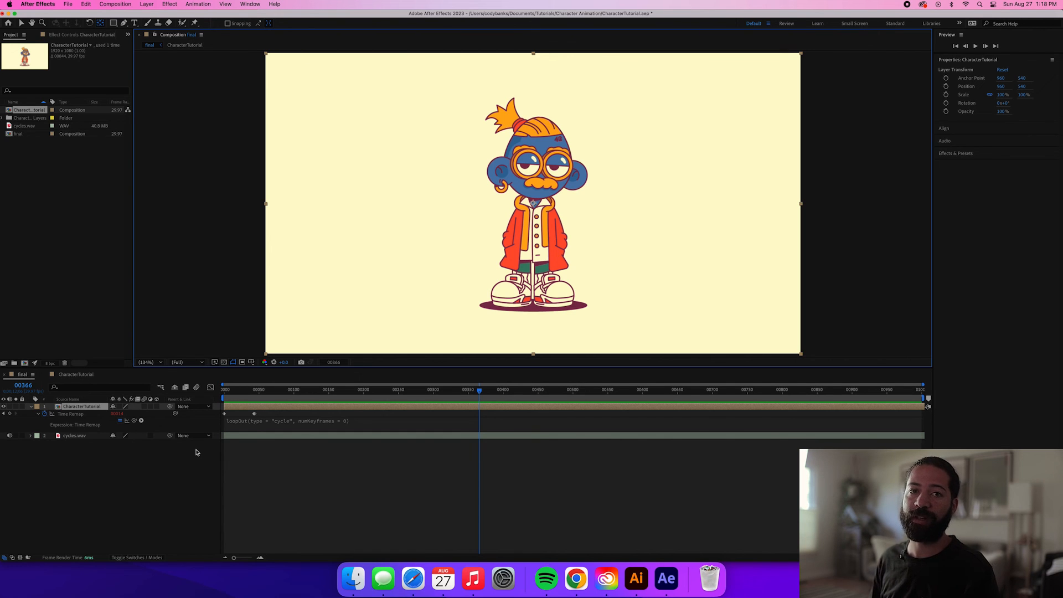
key("Home")
key("space")
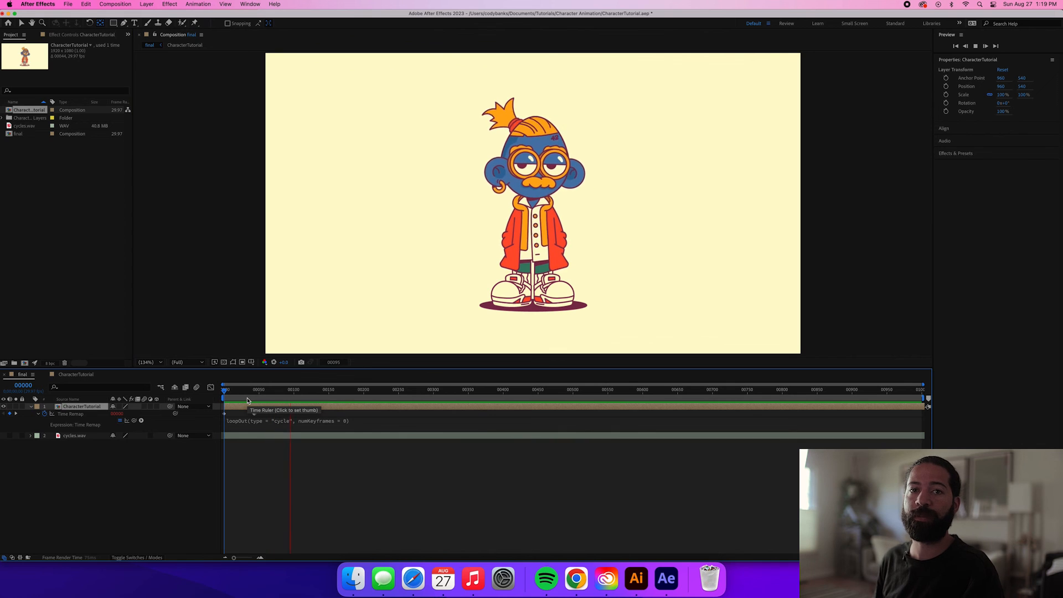